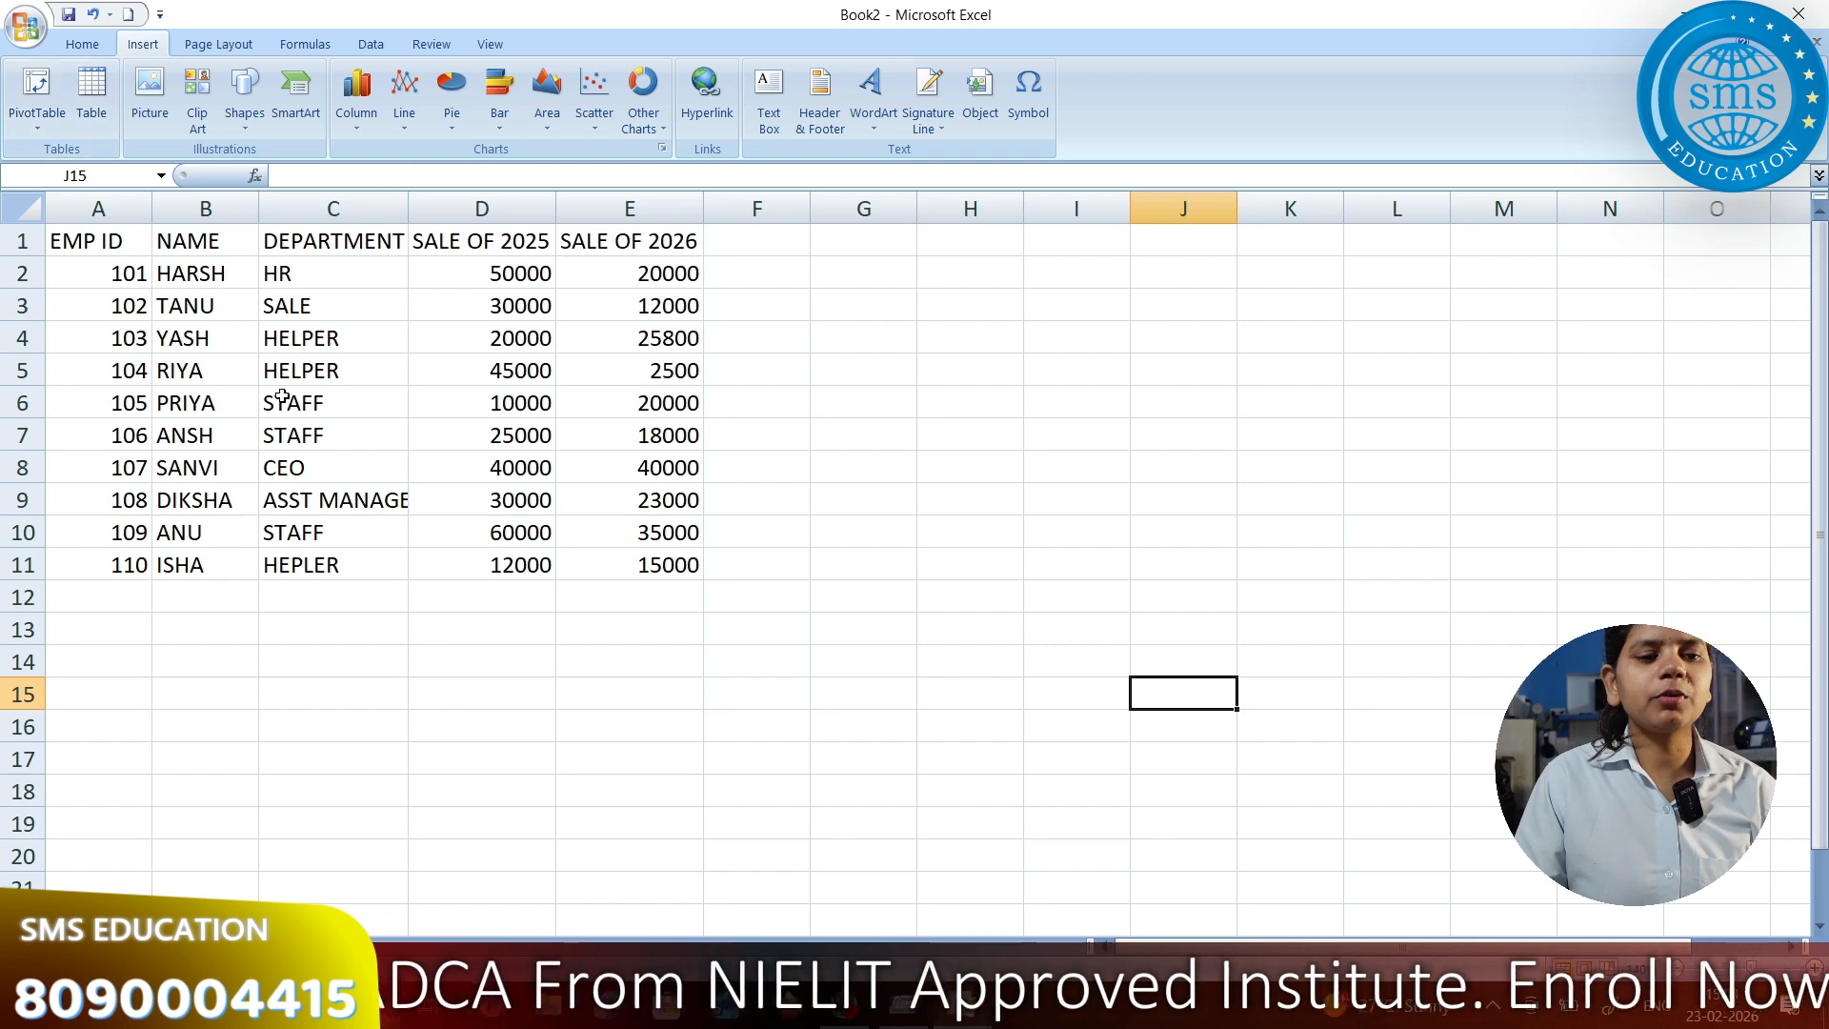
Create a PivotTable on a new worksheet from the employee sales data in Sheet1 A1:E11
left_click_drag(282, 396, 323, 341)
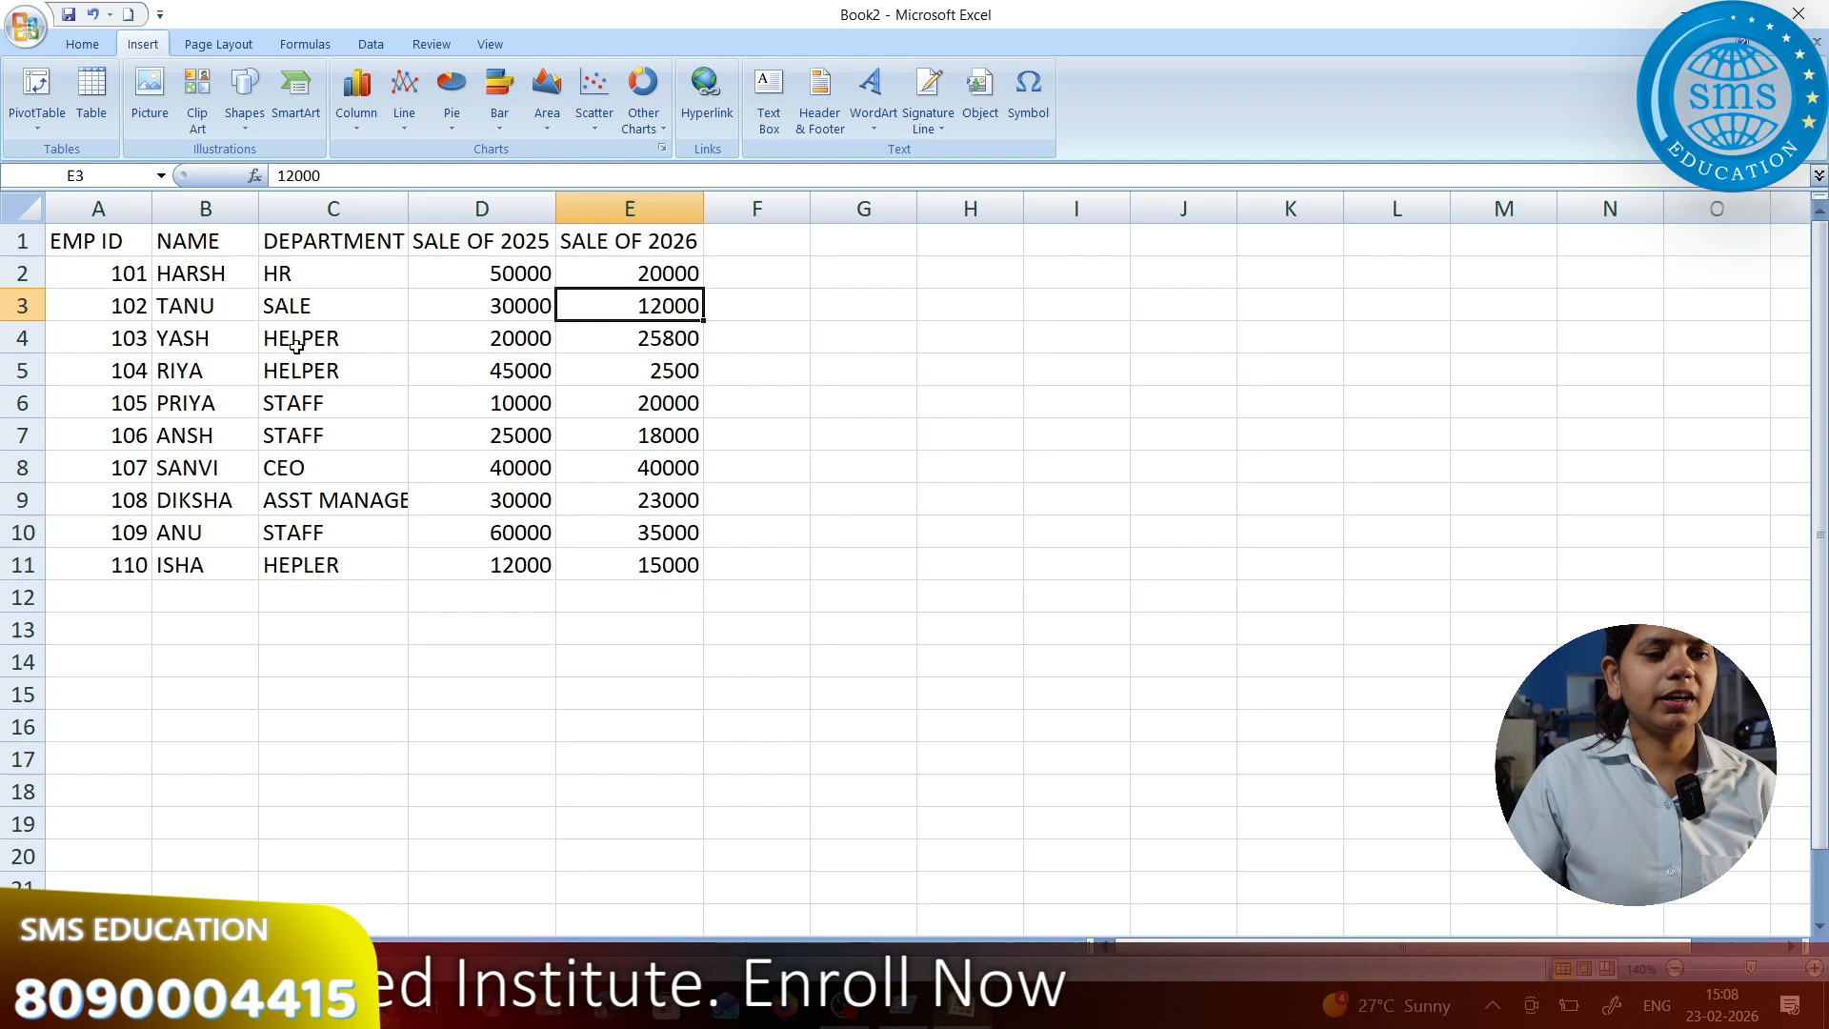
left_click(335, 370)
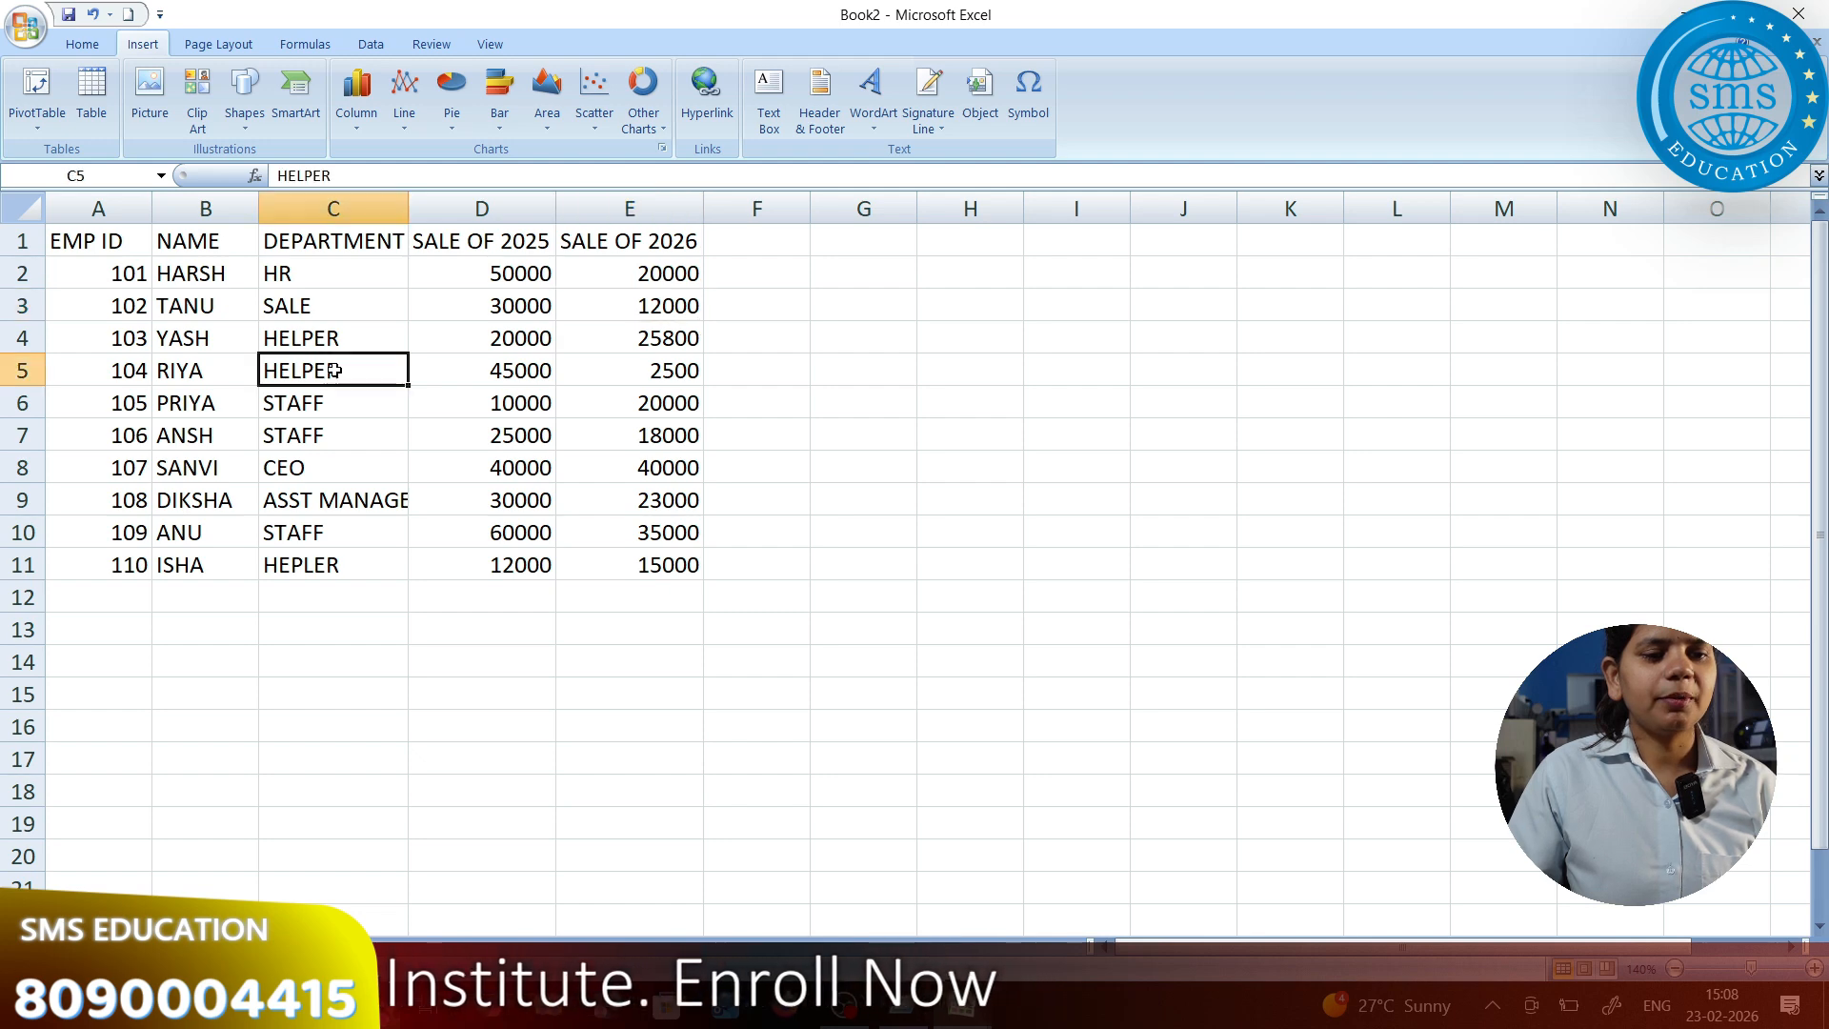
left_click(38, 126)
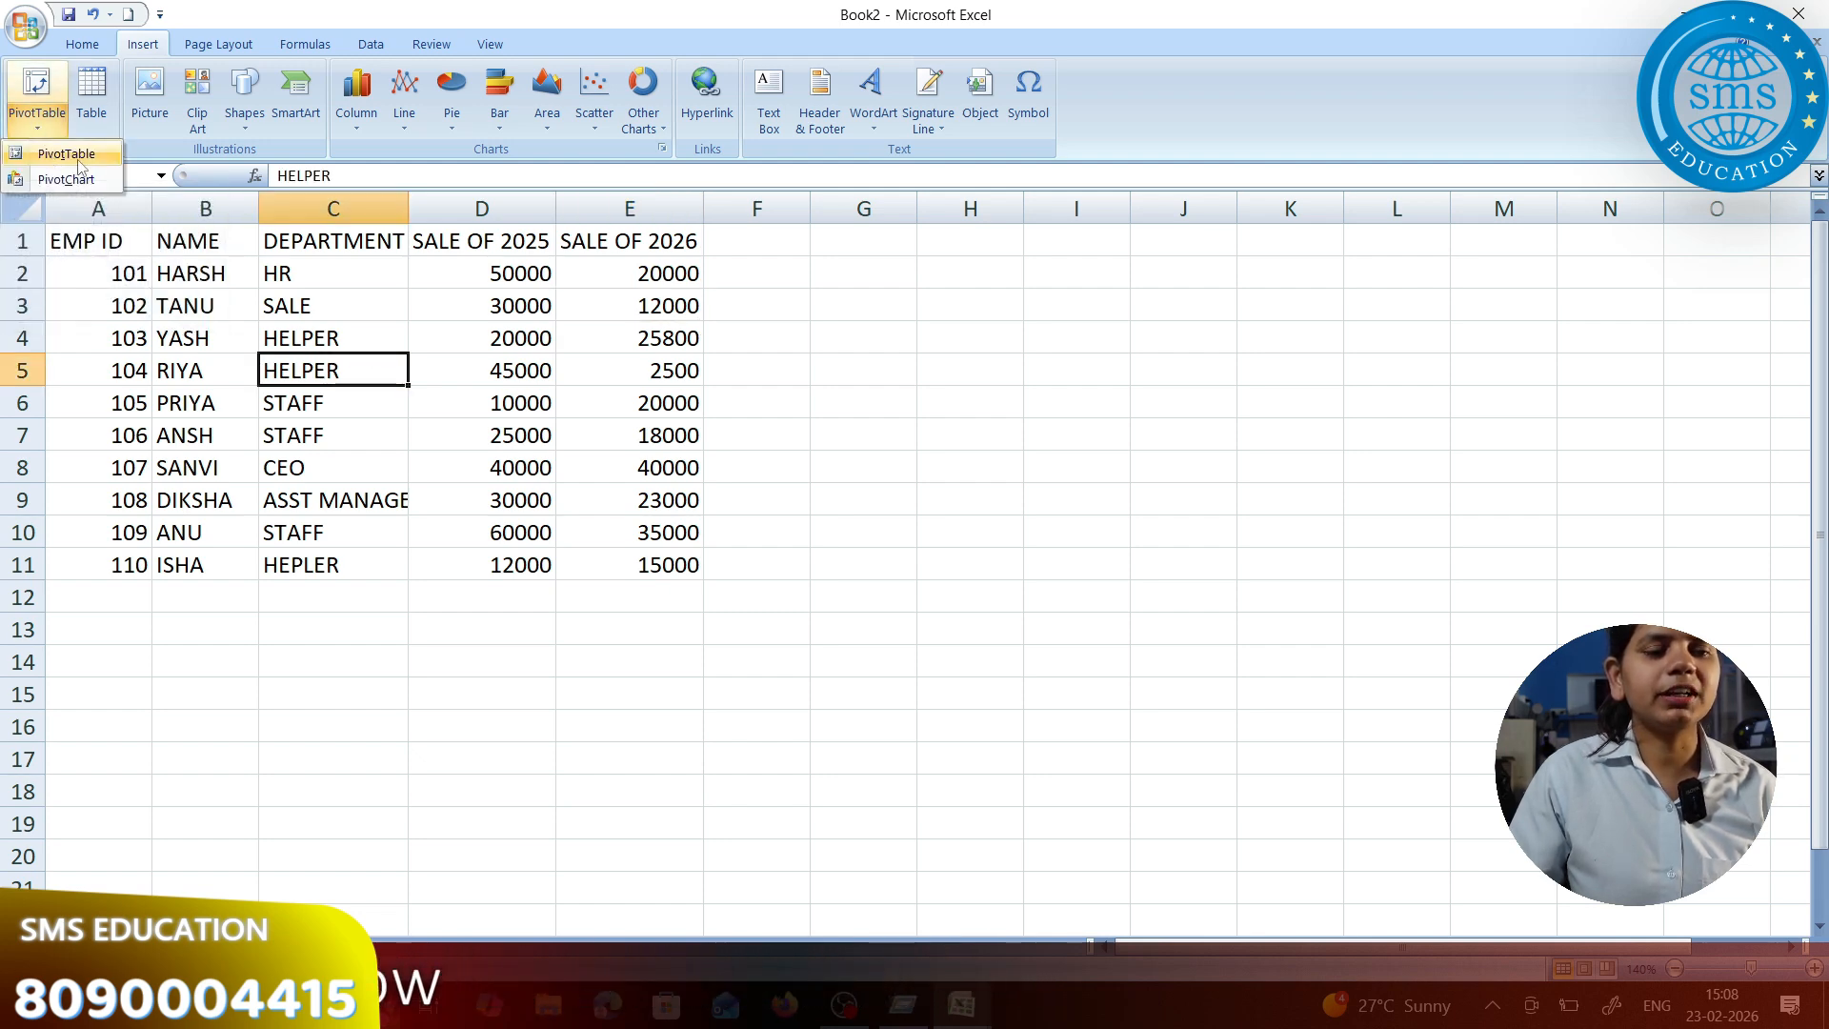
left_click(67, 154)
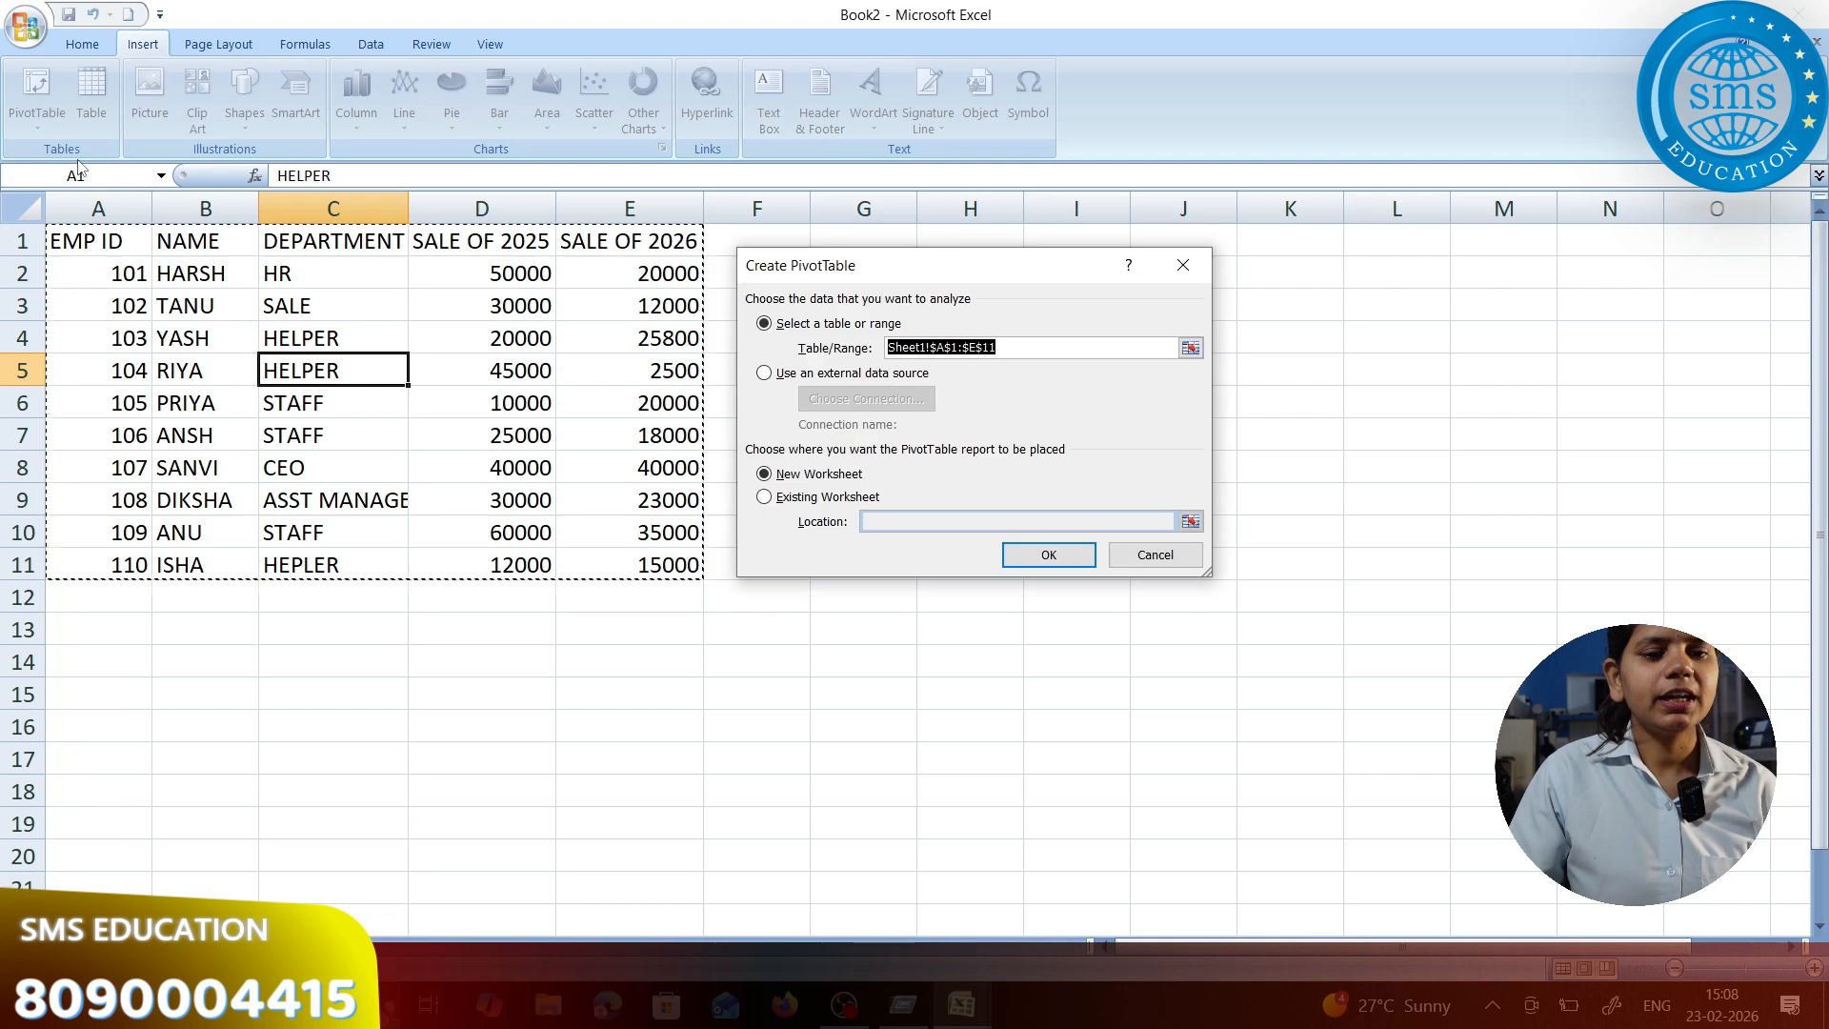
left_click_drag(934, 281, 1057, 224)
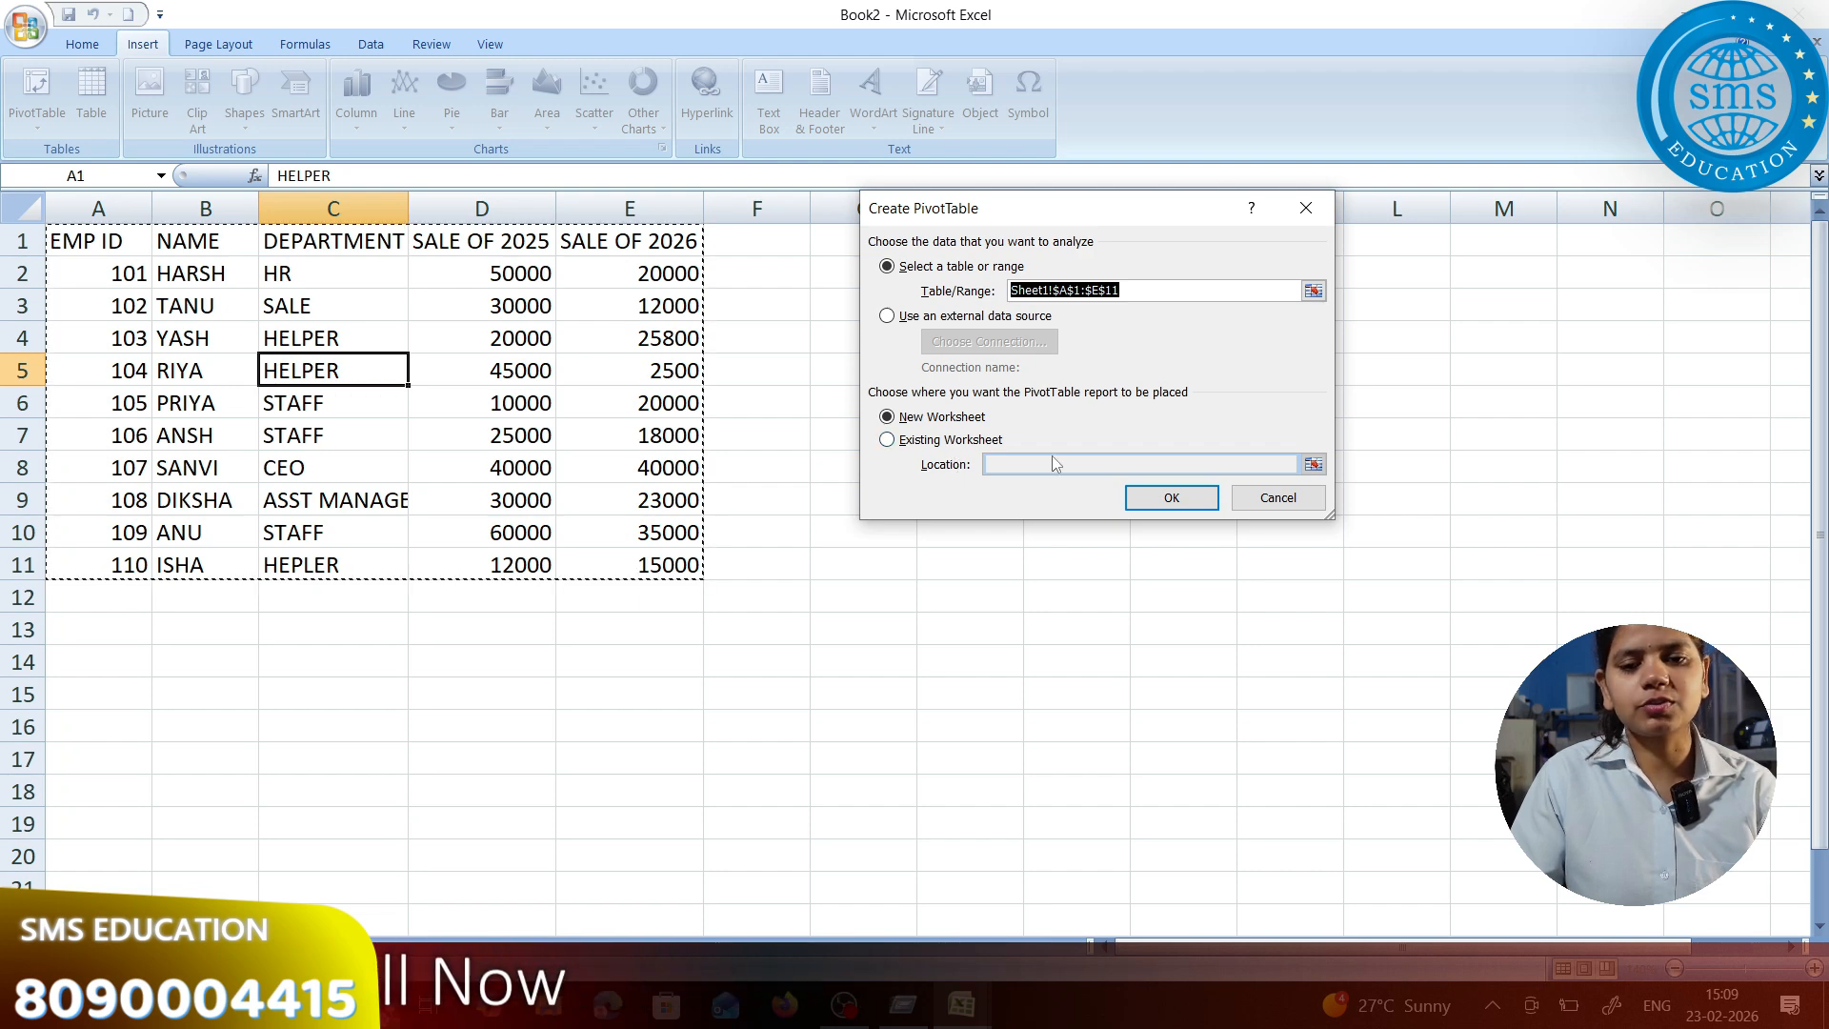
left_click(1146, 501)
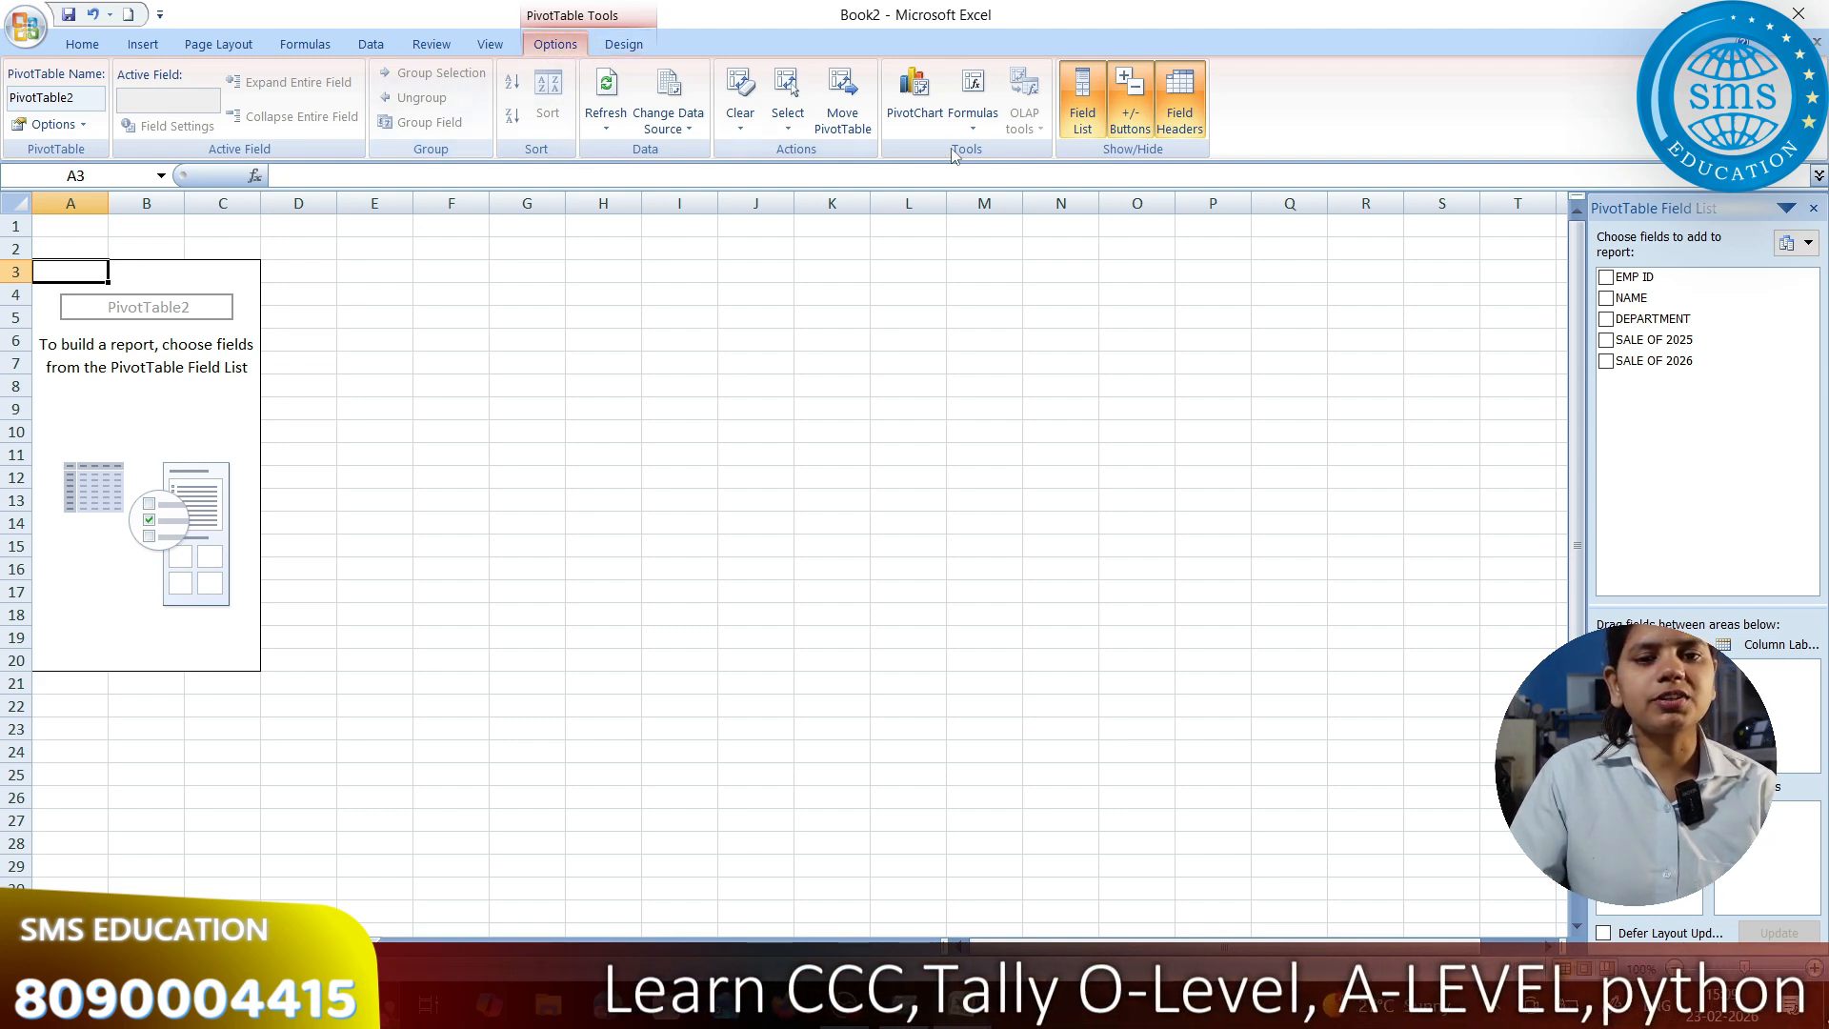
left_click(621, 49)
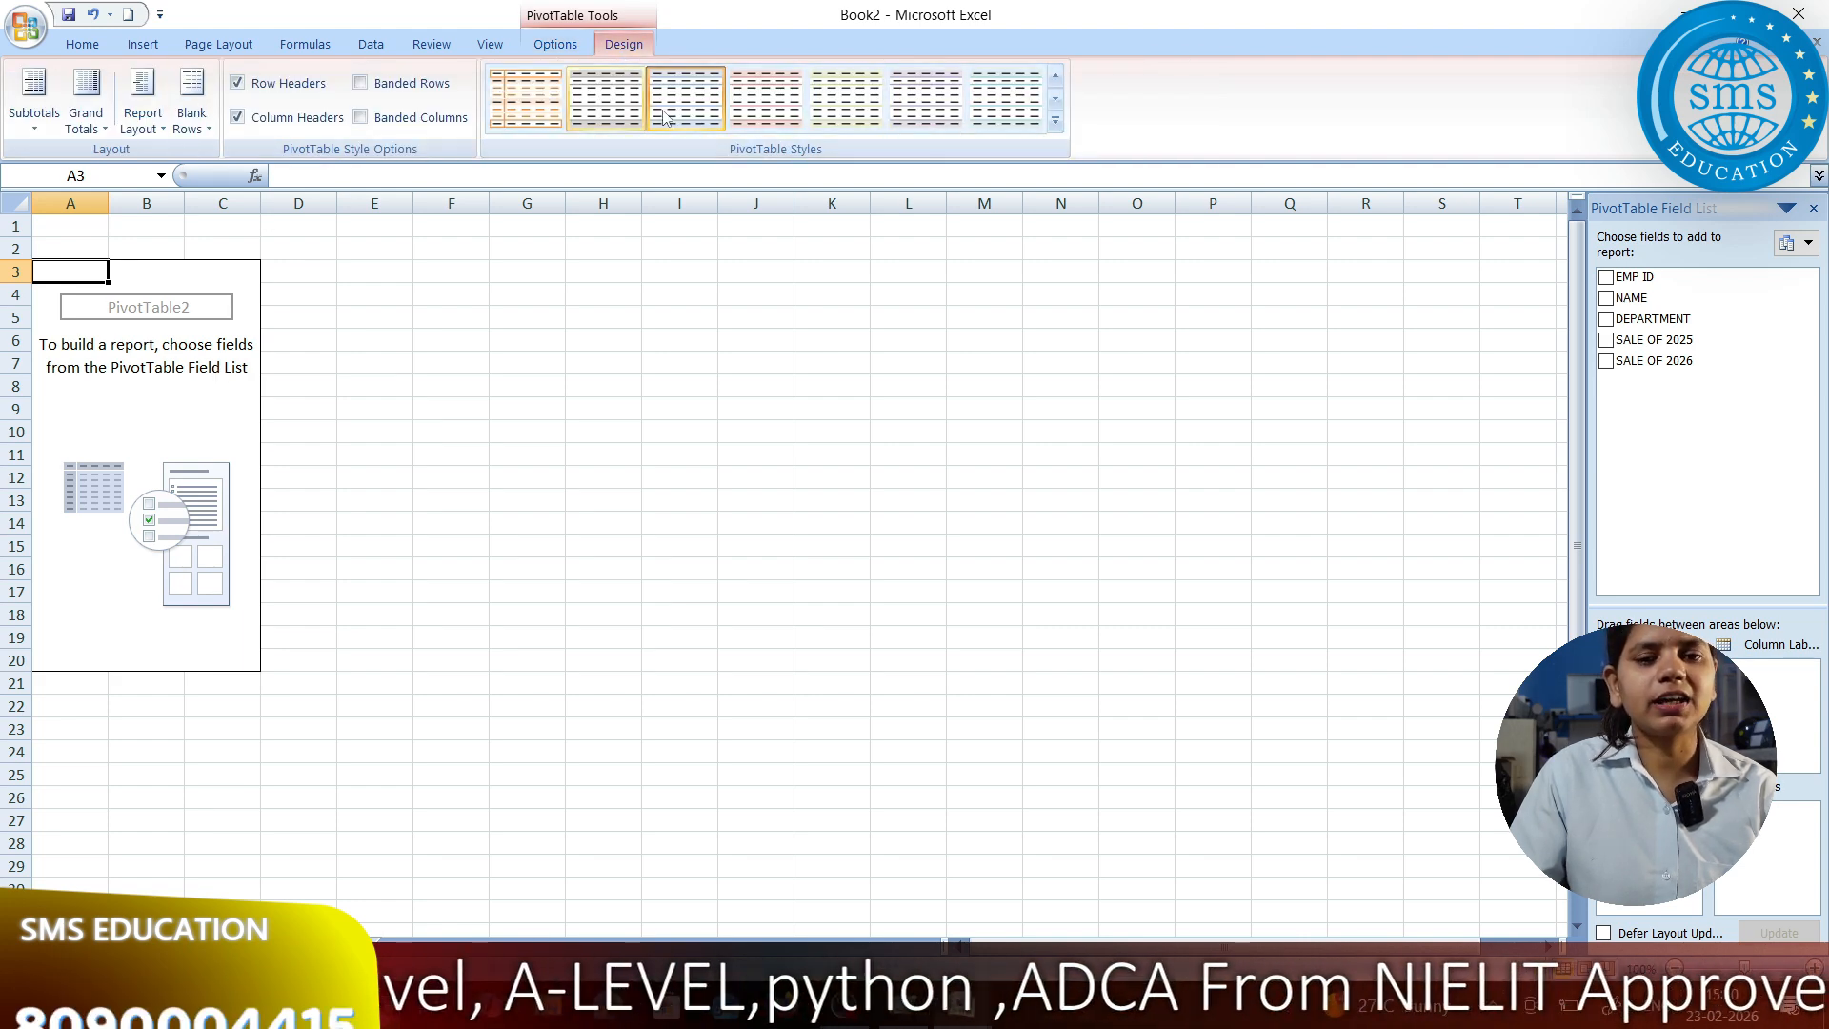
left_click(556, 44)
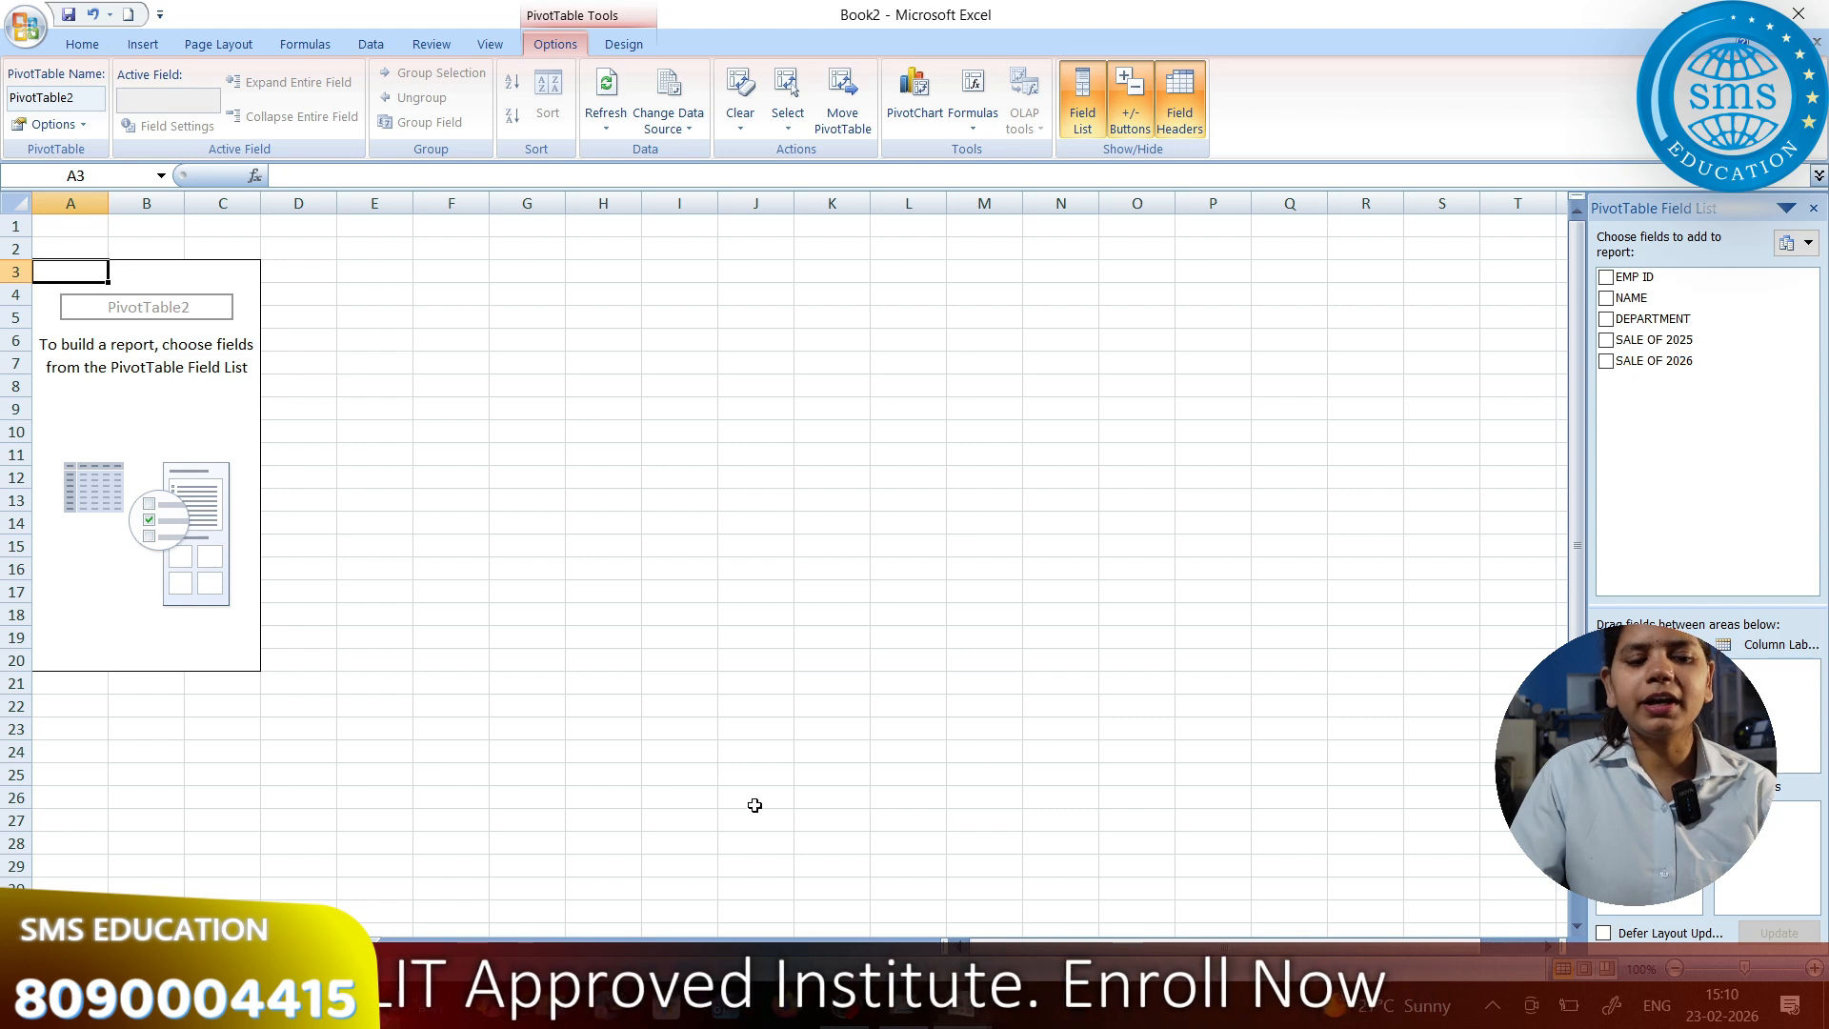
left_click(238, 946)
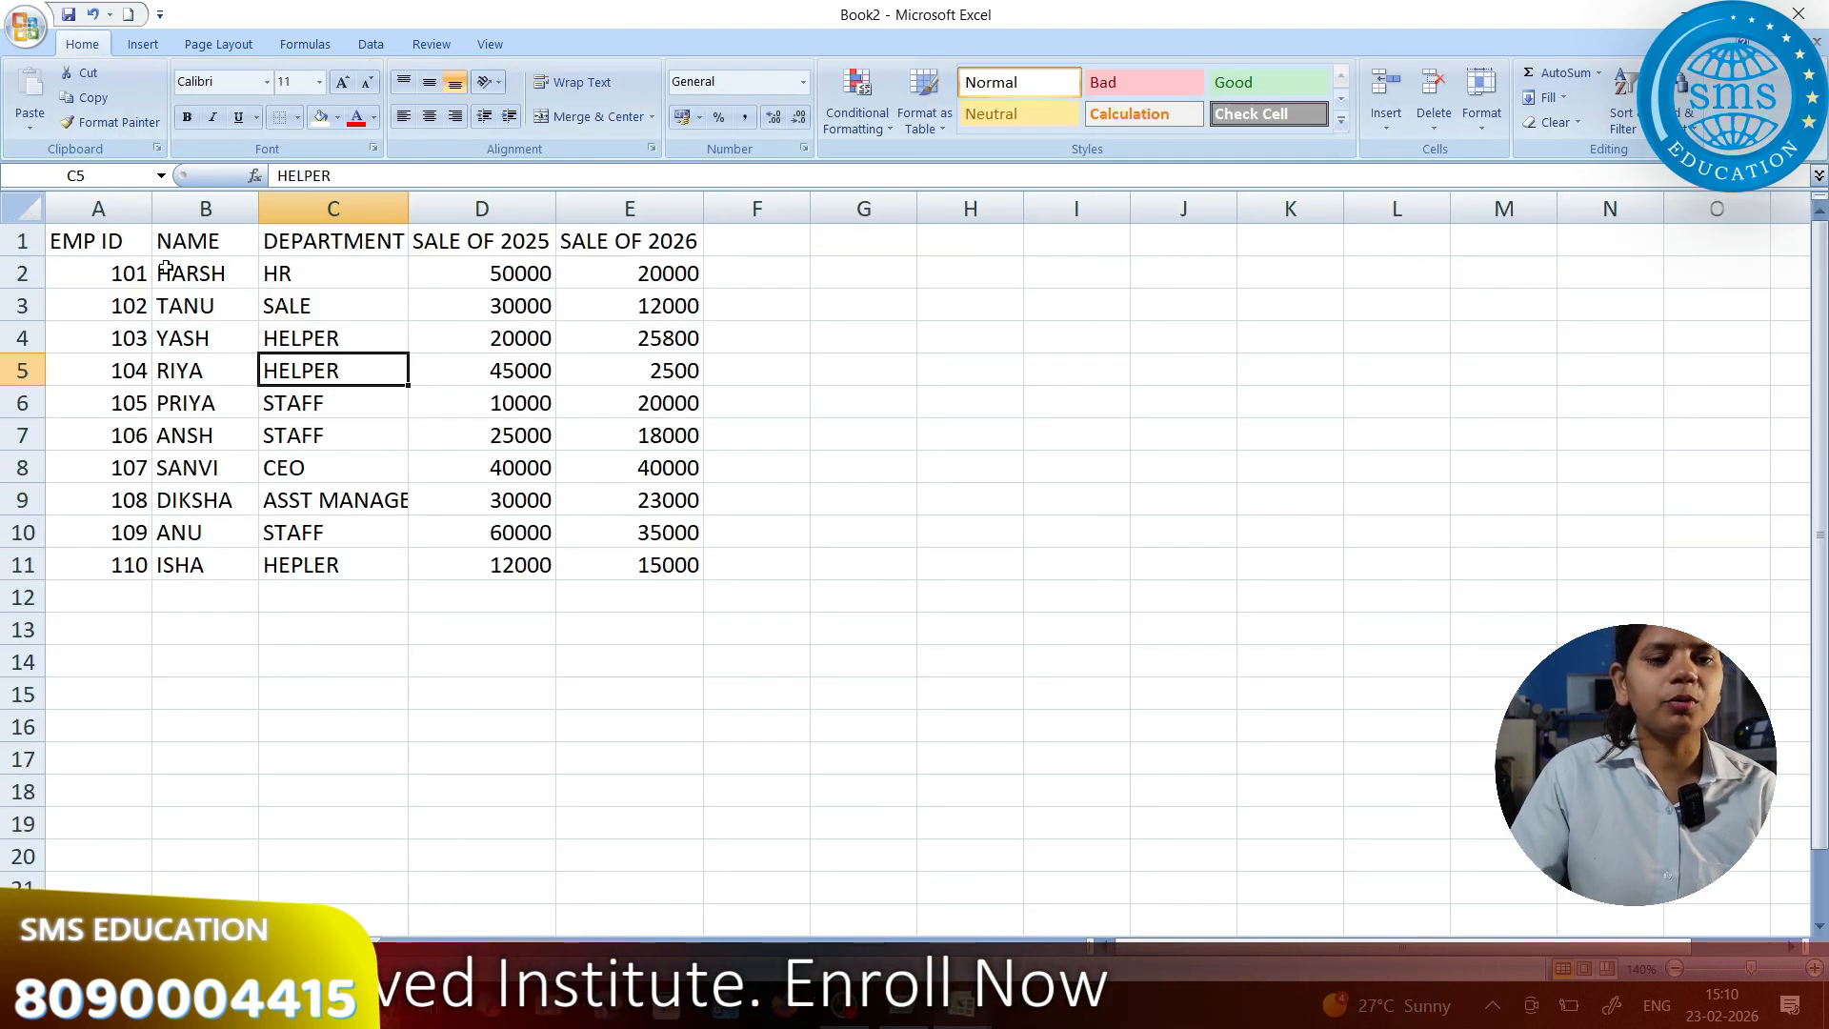
key("ctrl+Page_Up")
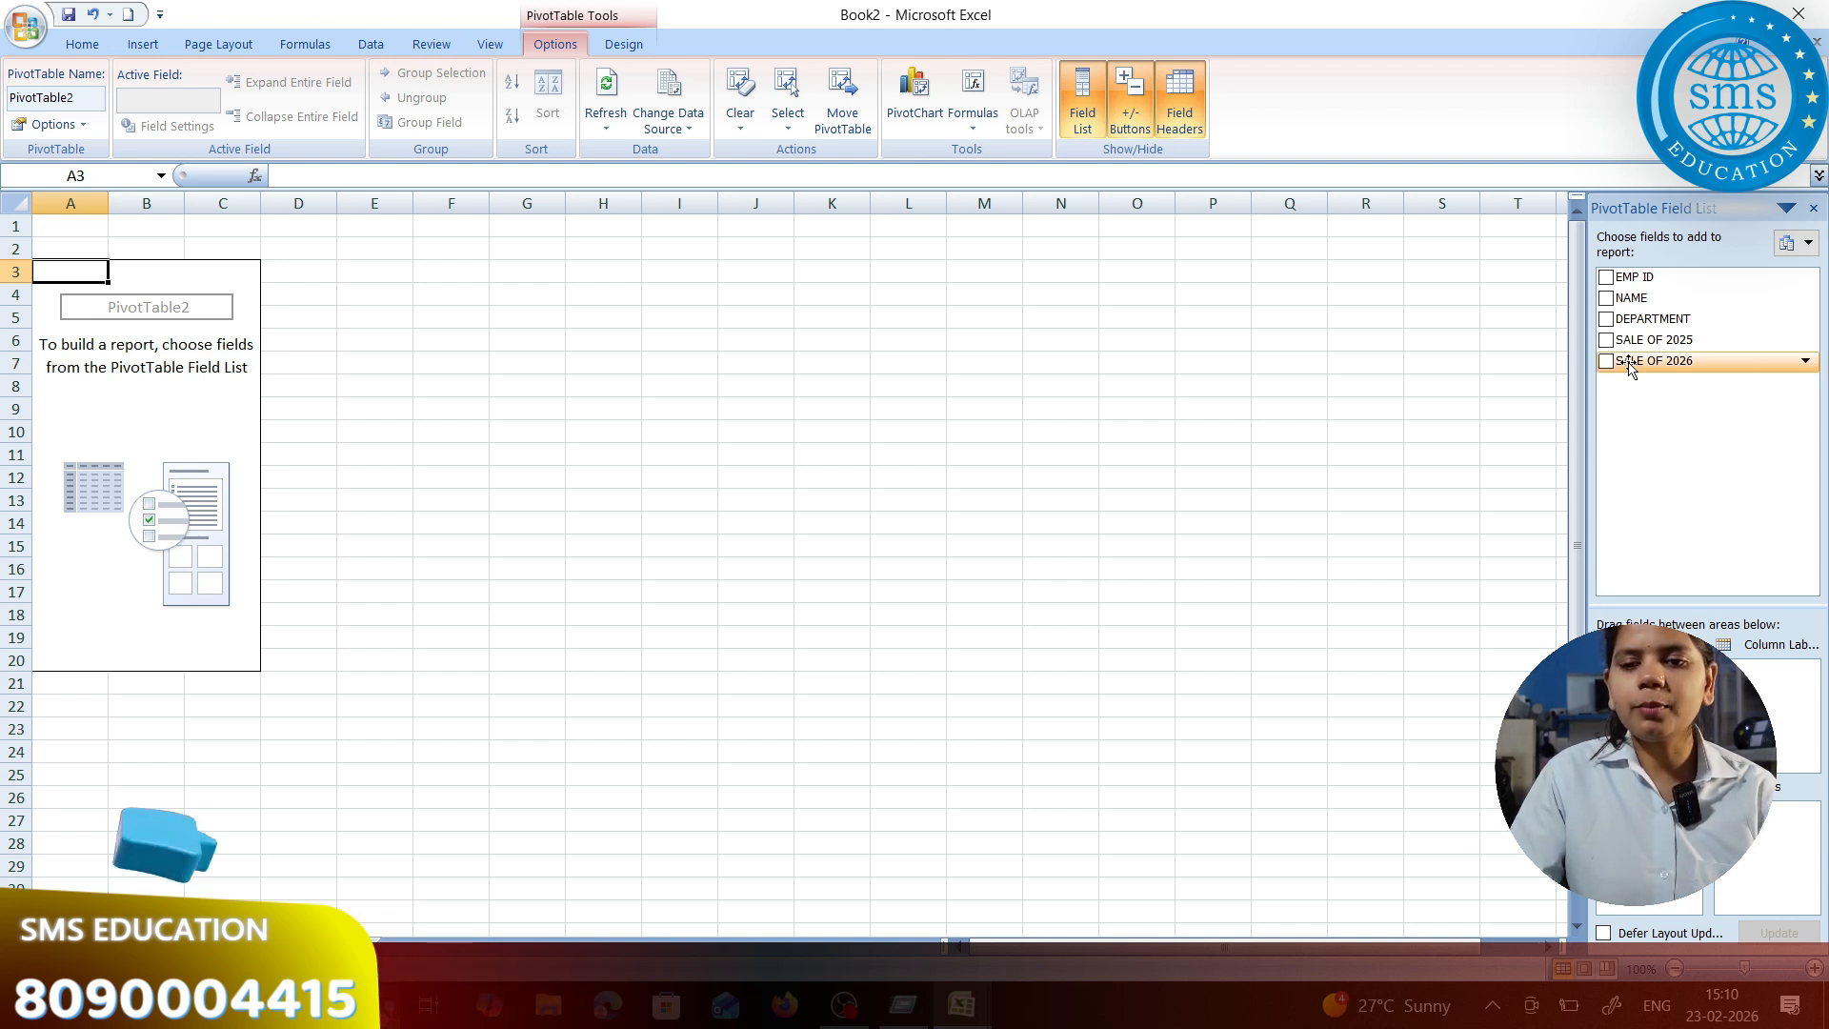
Add the NAME, DEPARTMENT, SALE OF 2025, SALE OF 2026 and EMP ID fields to the PivotTable report
left_click(1606, 298)
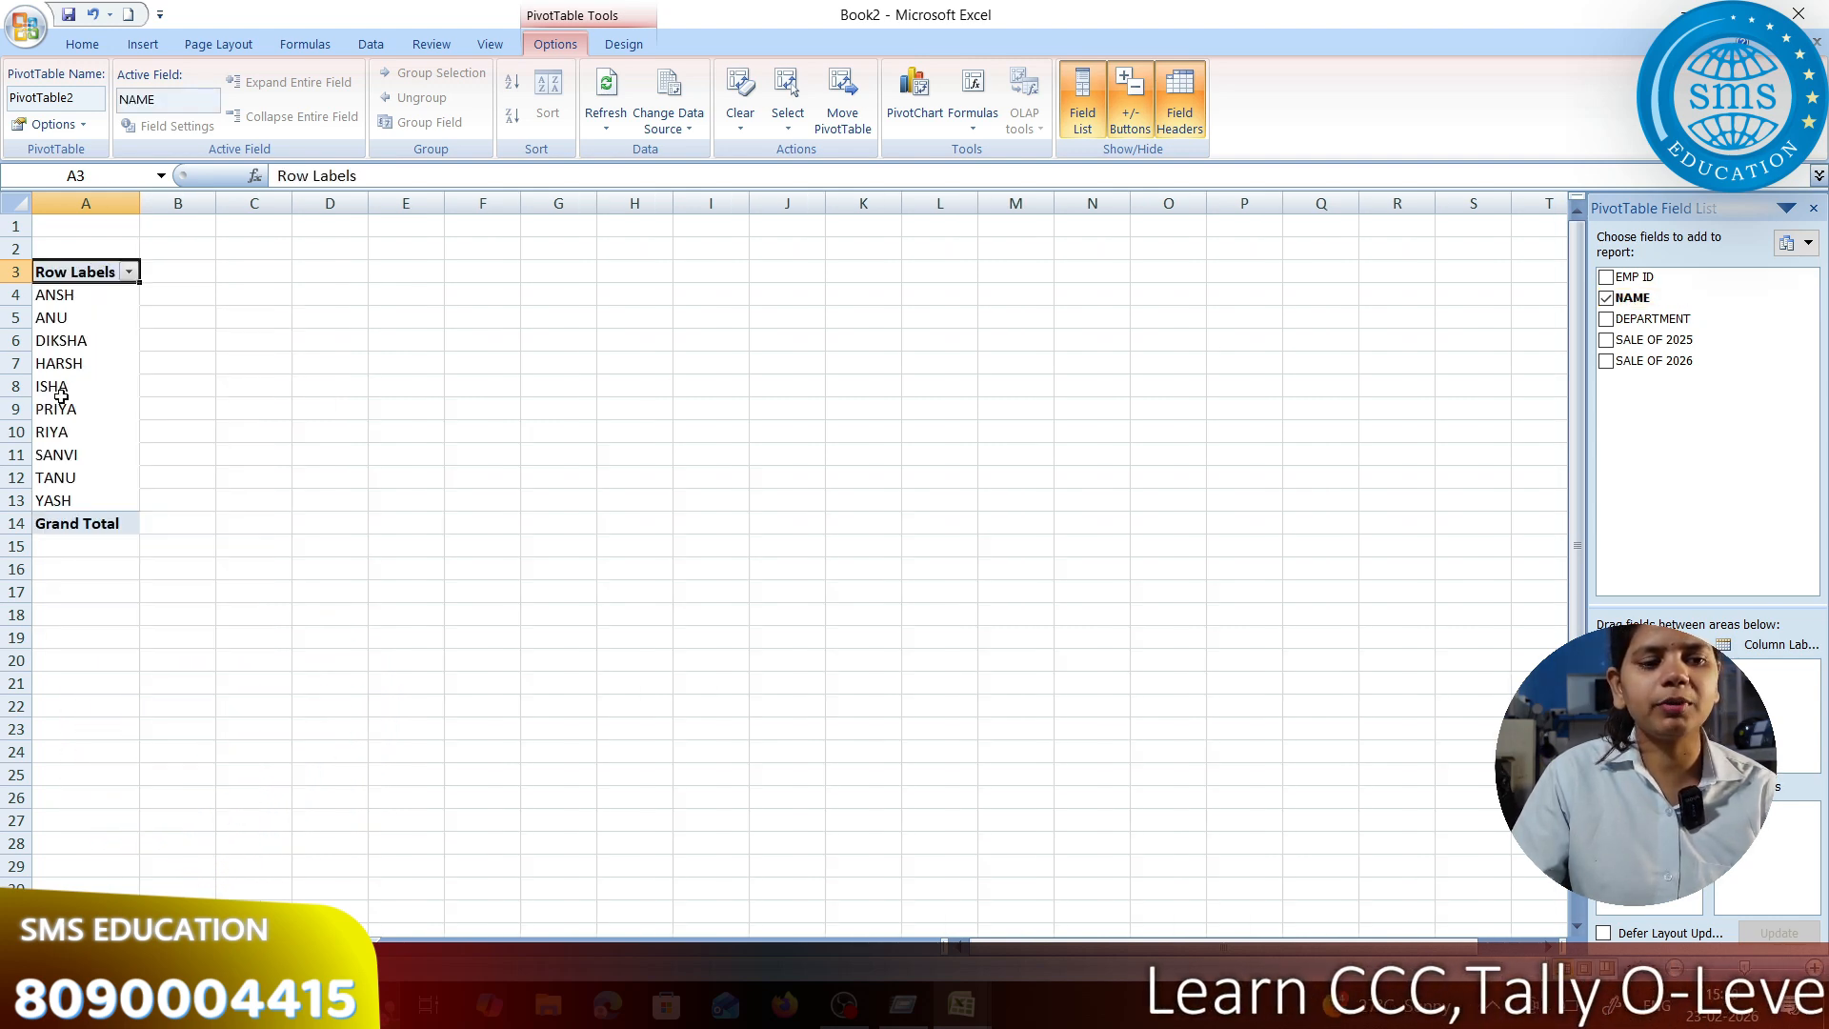
left_click(1606, 319)
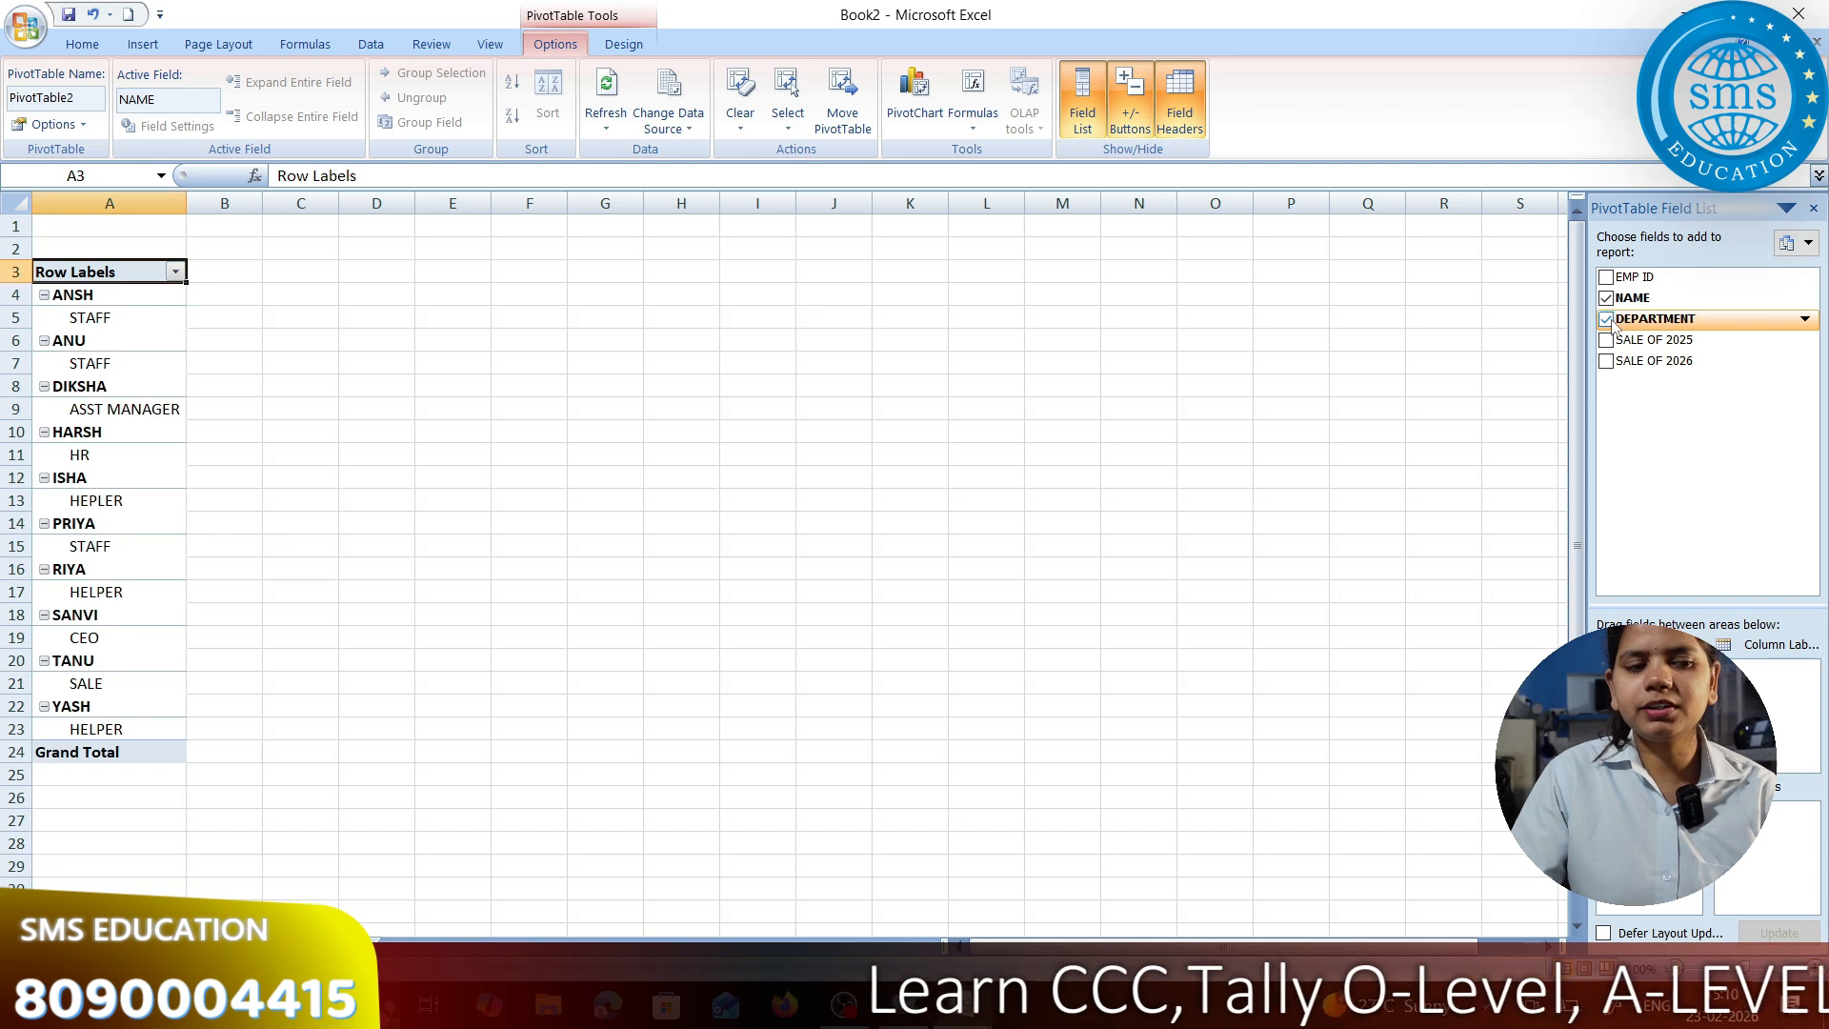
left_click(1606, 340)
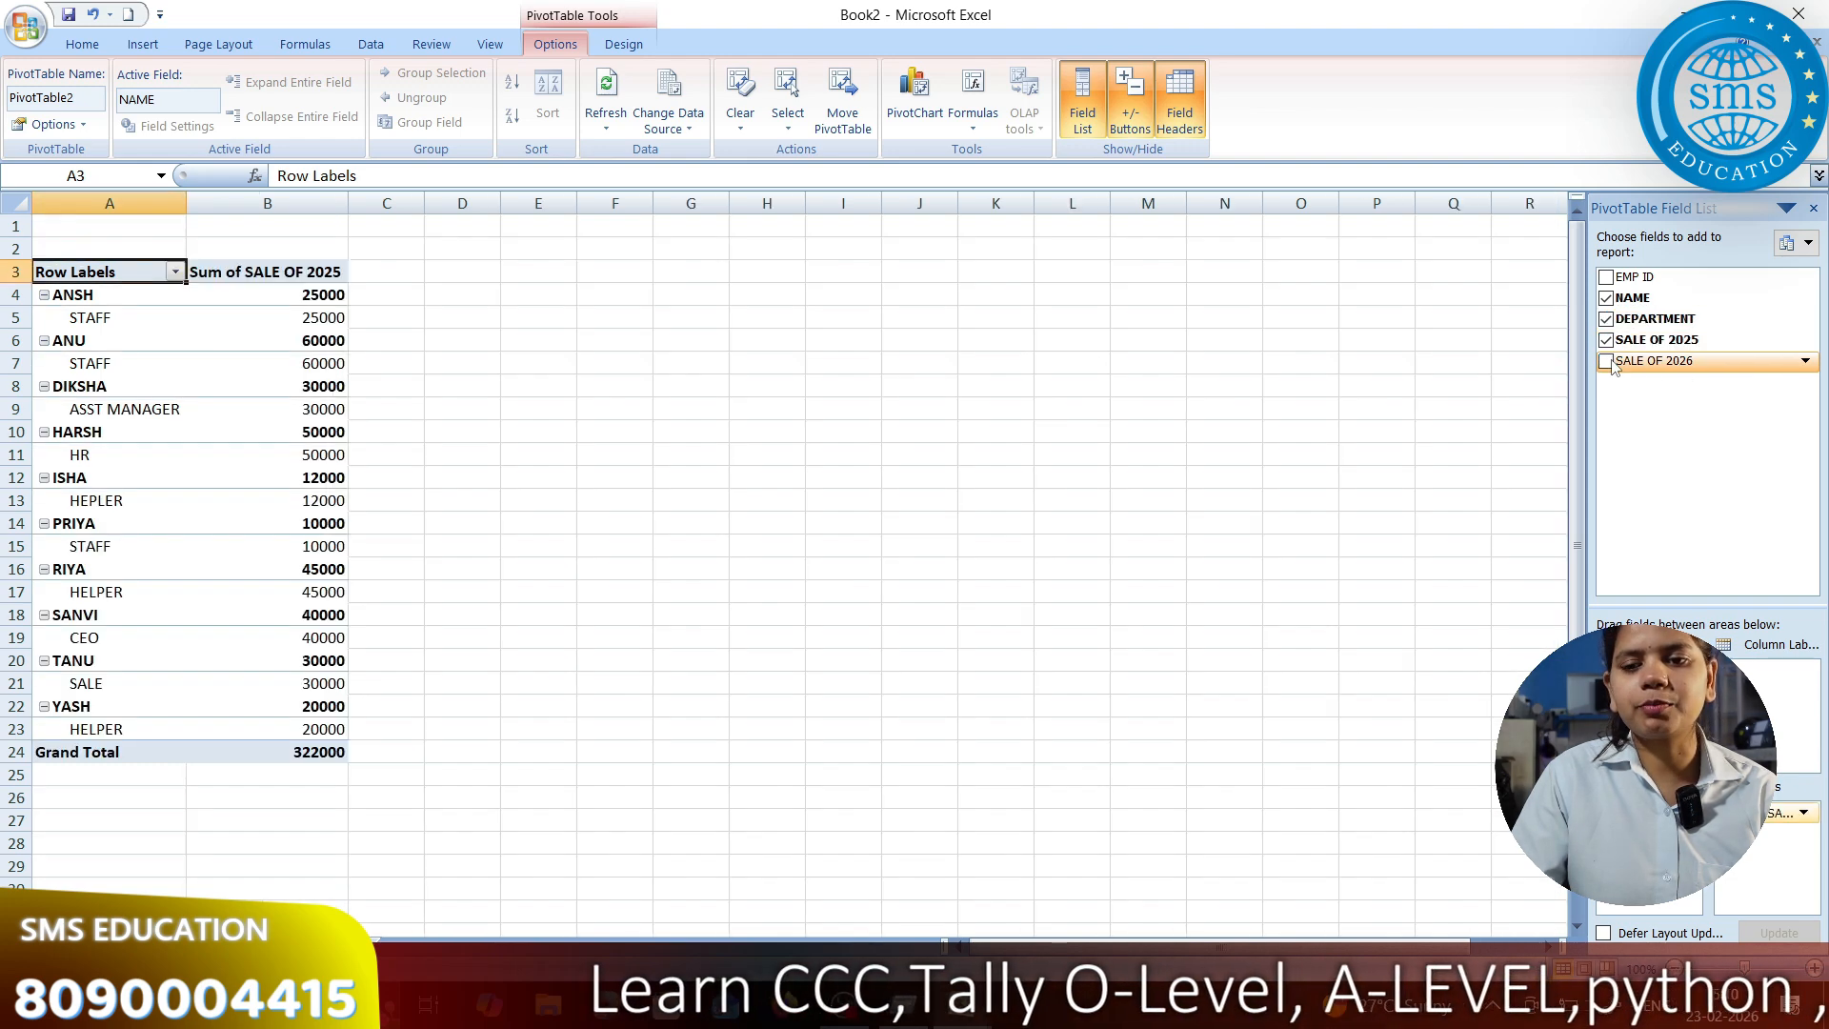
left_click(1606, 361)
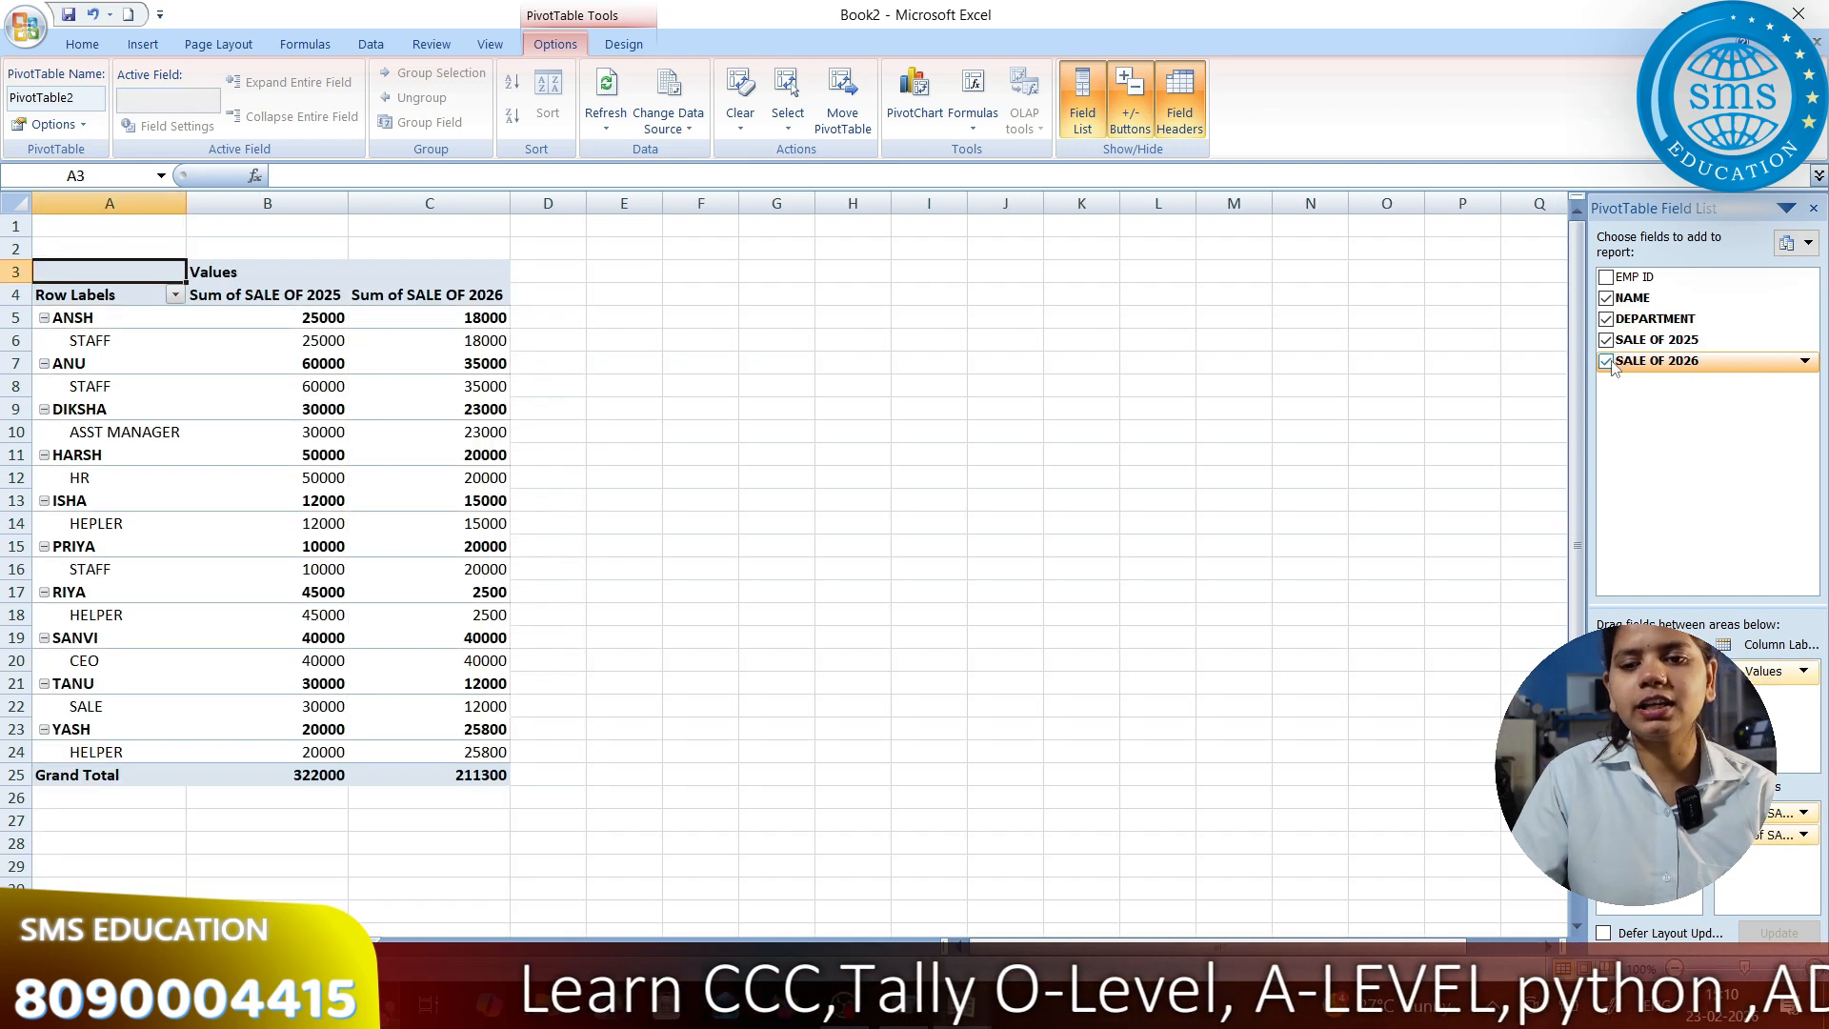
left_click(1606, 277)
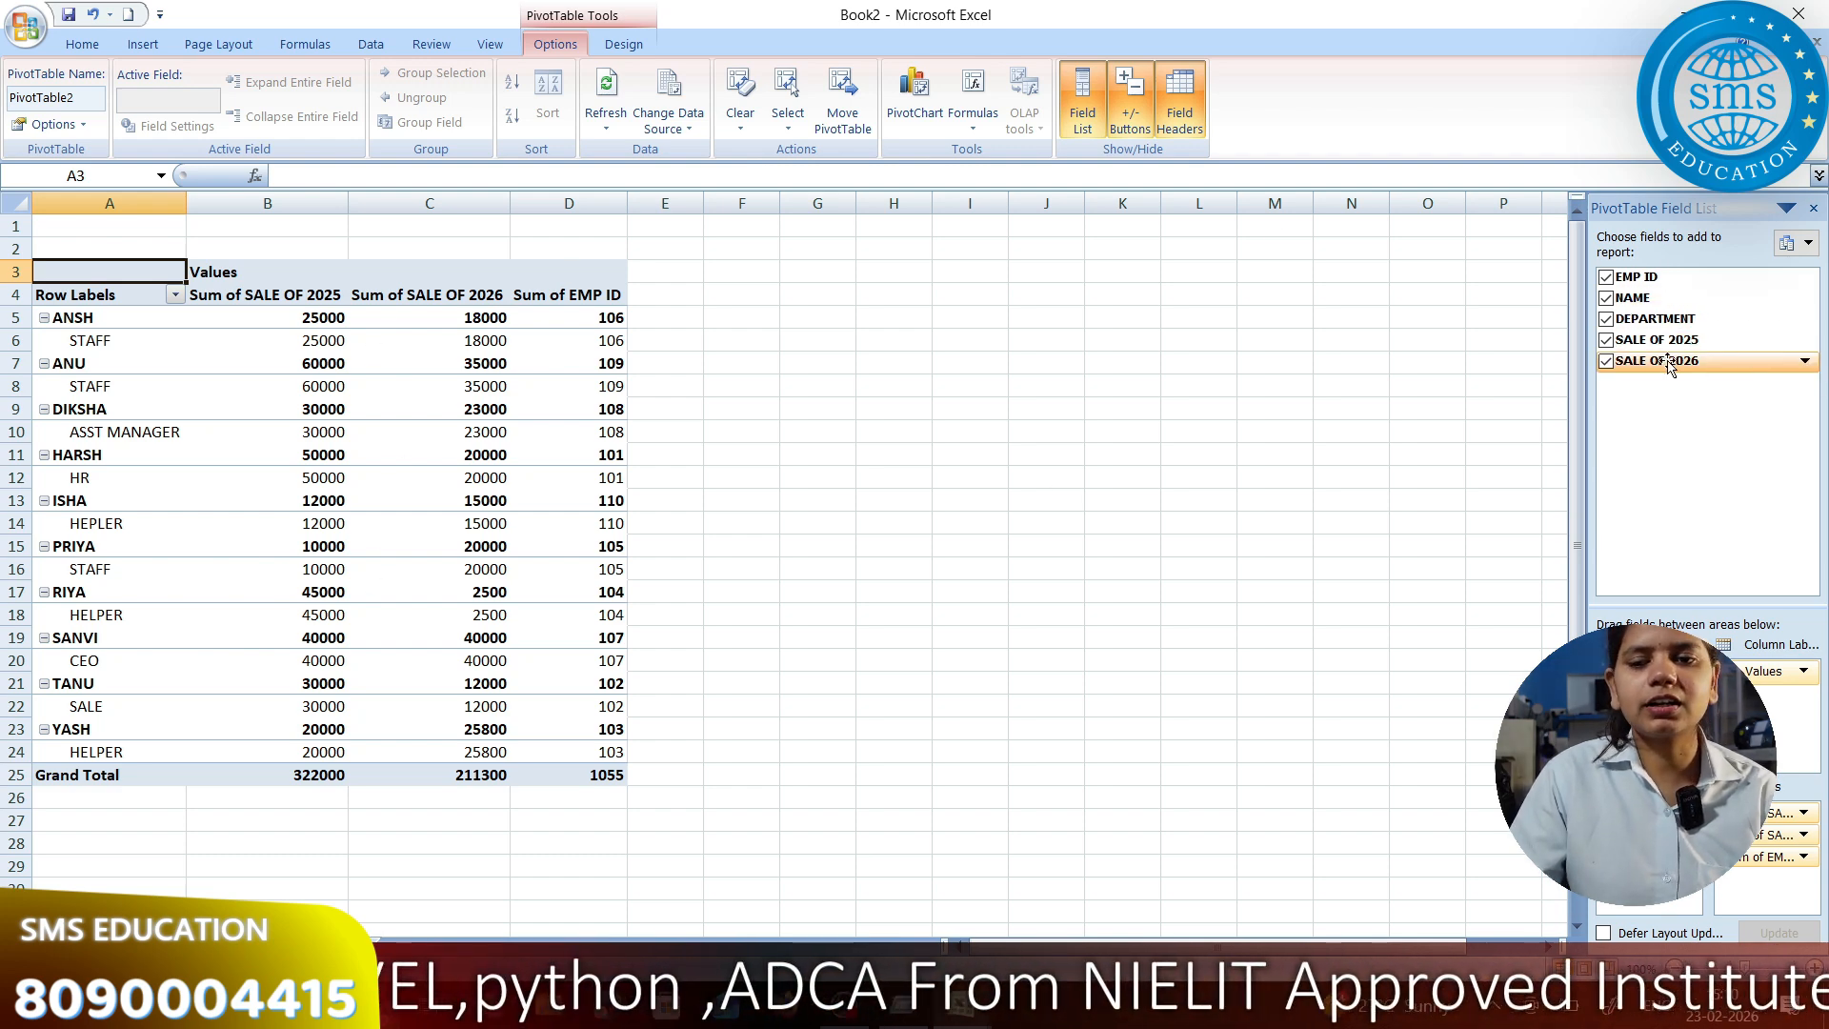
Remove the SALE OF 2026, EMP ID and DEPARTMENT fields from the PivotTable report
left_click(1607, 361)
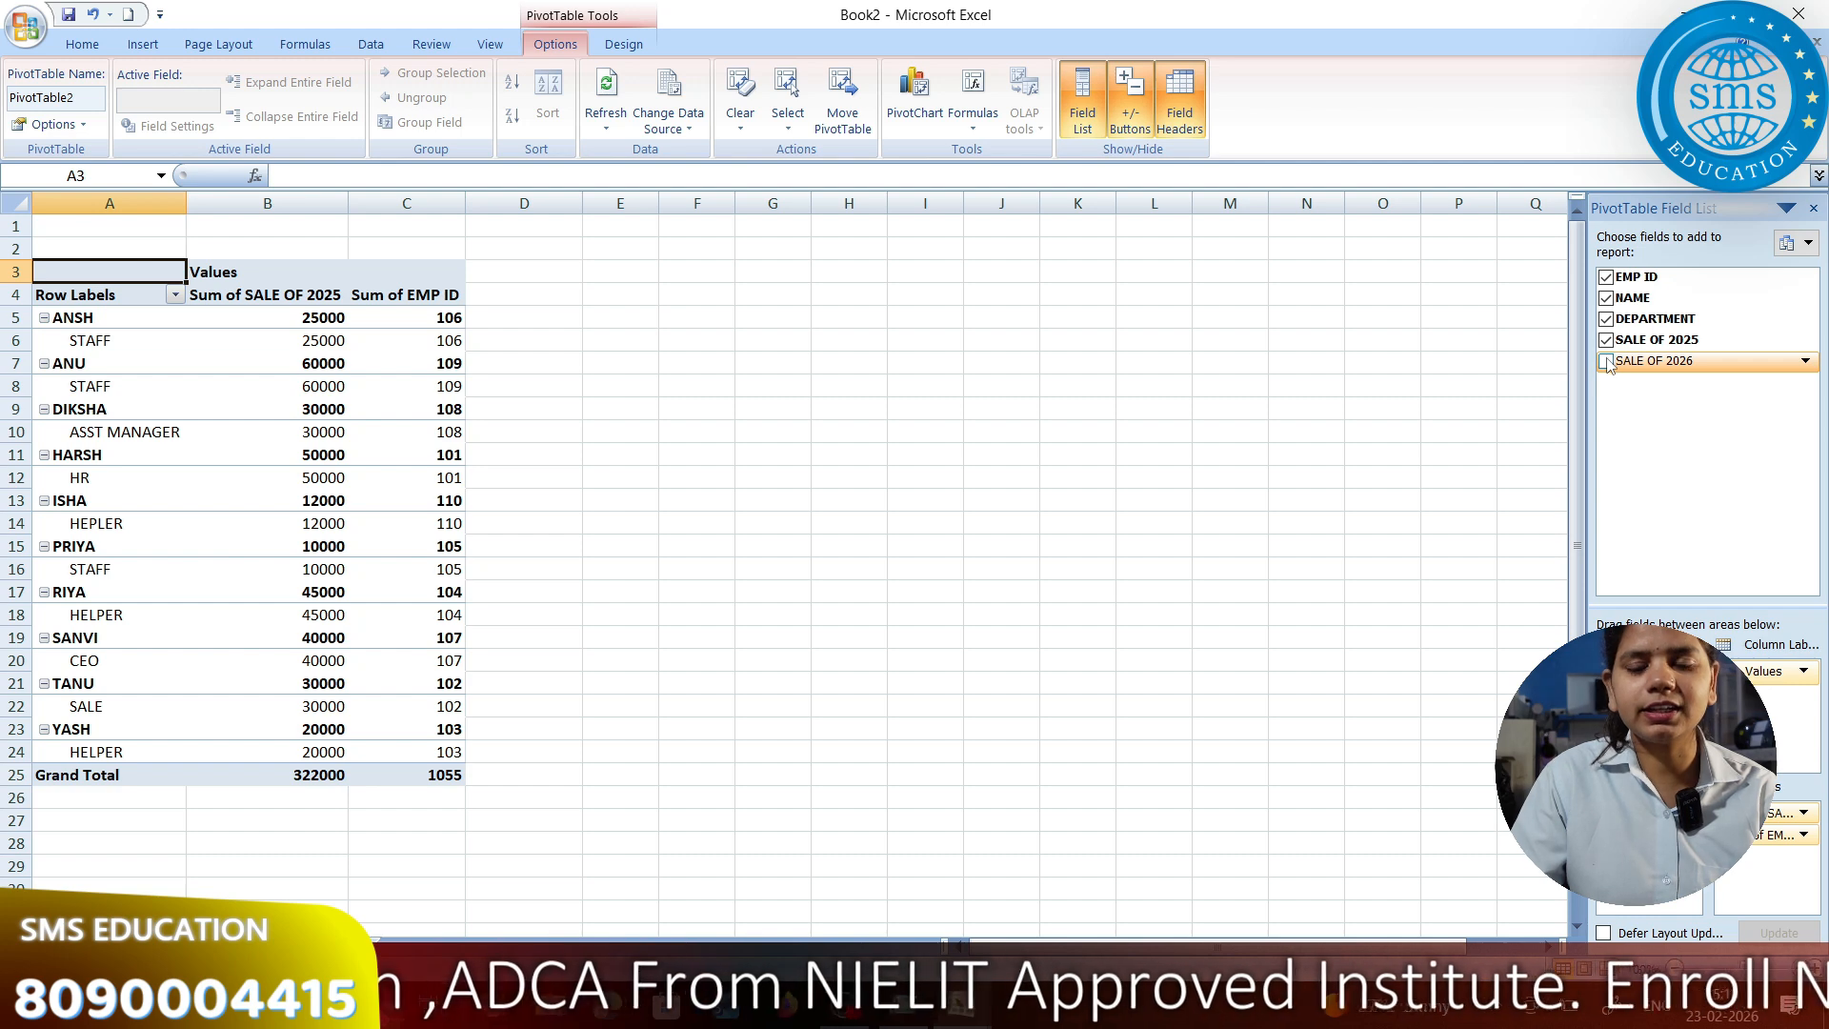
left_click(1606, 277)
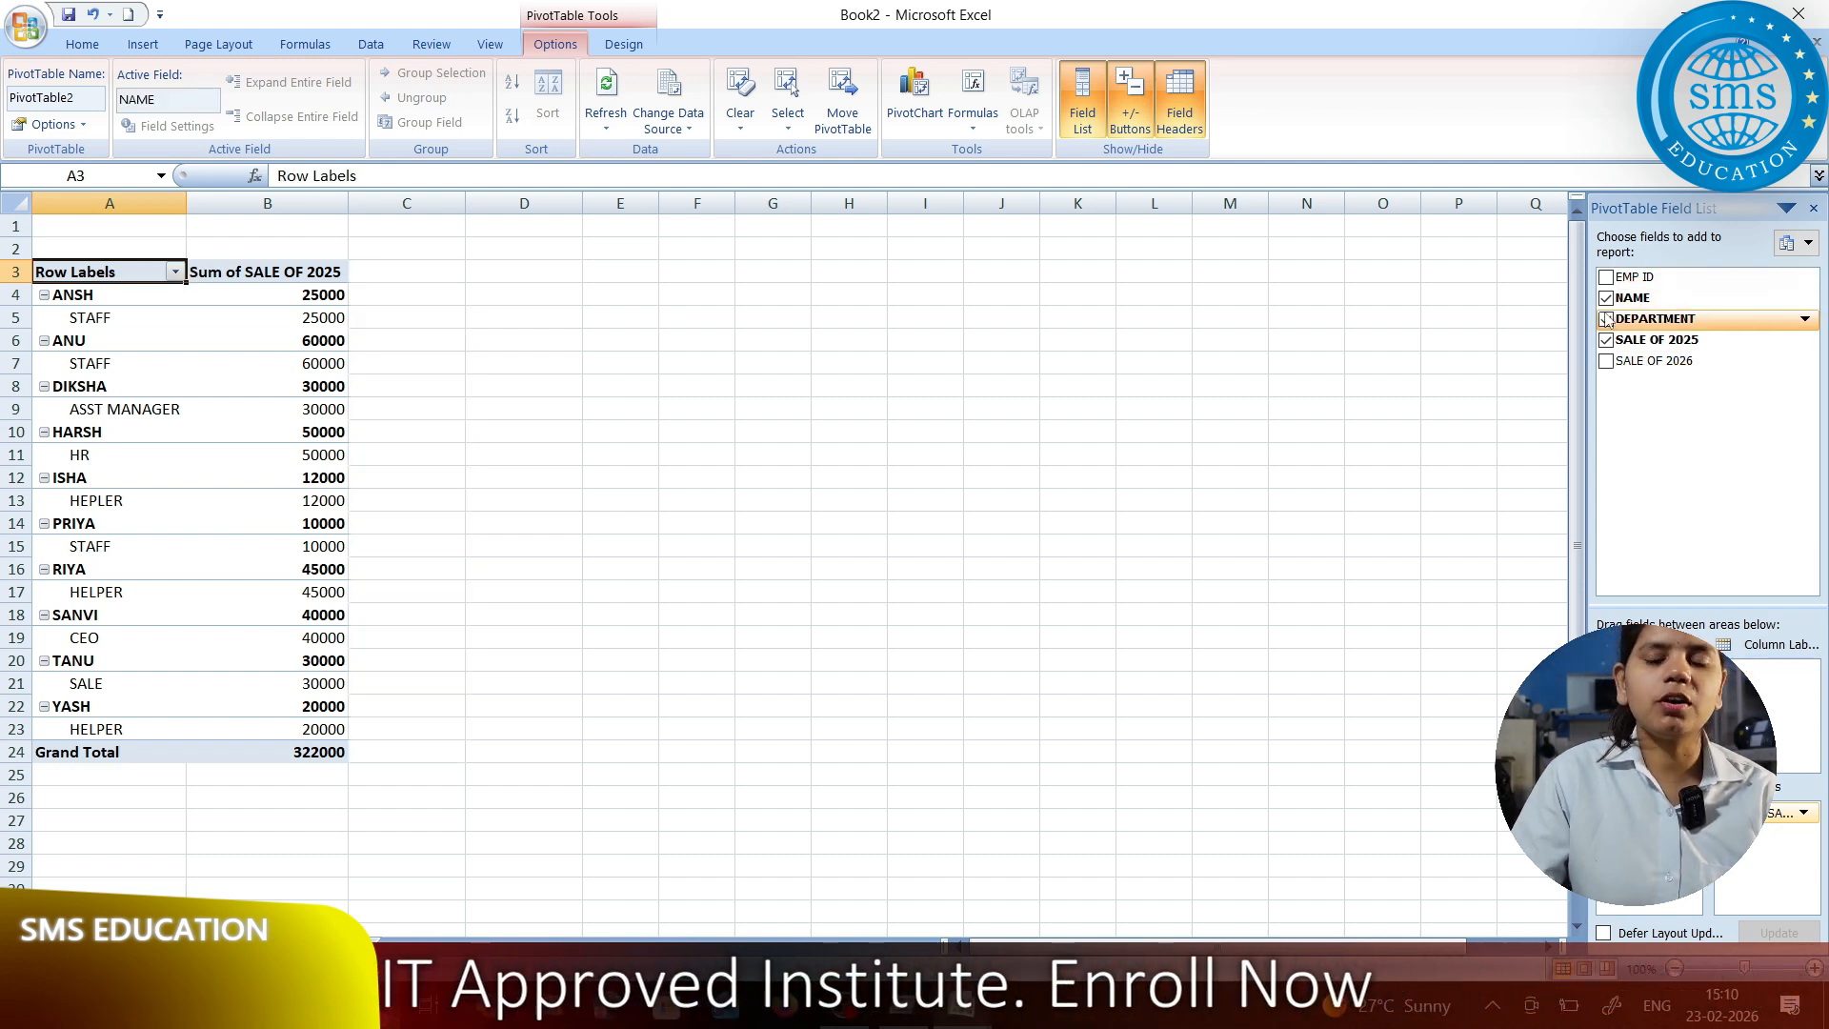
left_click(1606, 319)
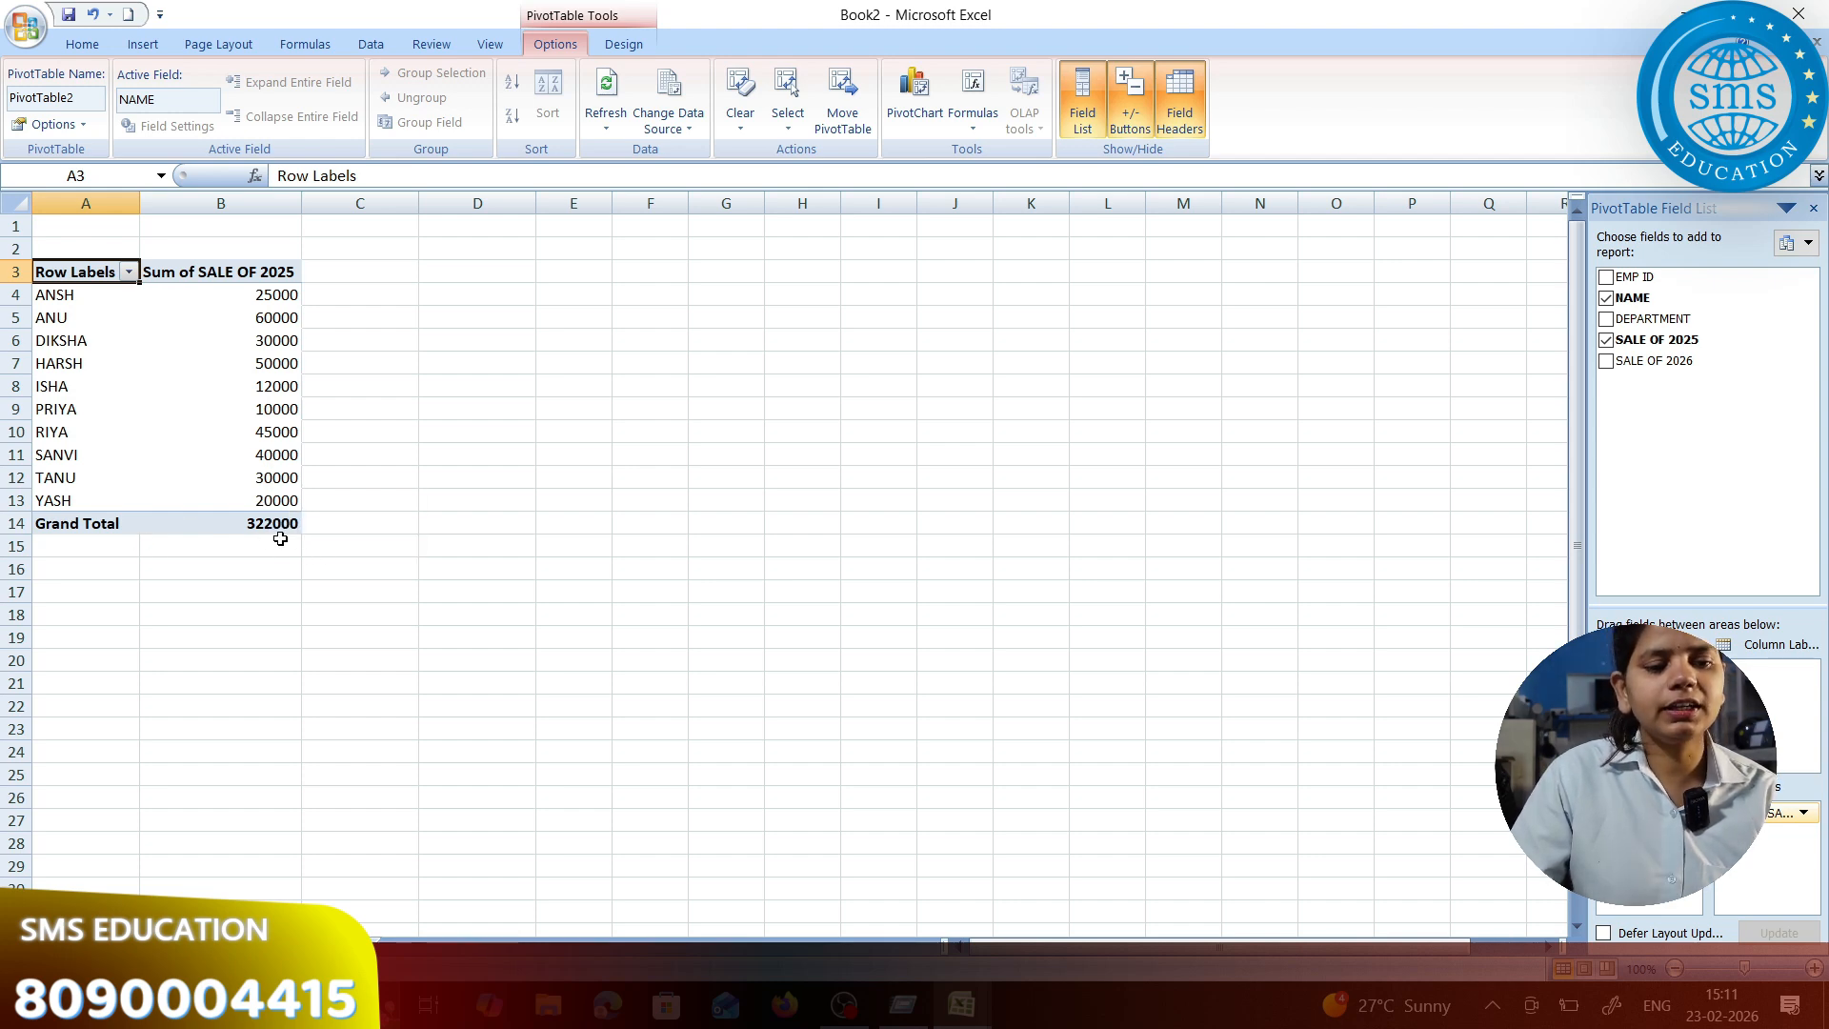
Add the EMP ID, DEPARTMENT and SALE OF 2026 fields back to the PivotTable report
left_click(1607, 276)
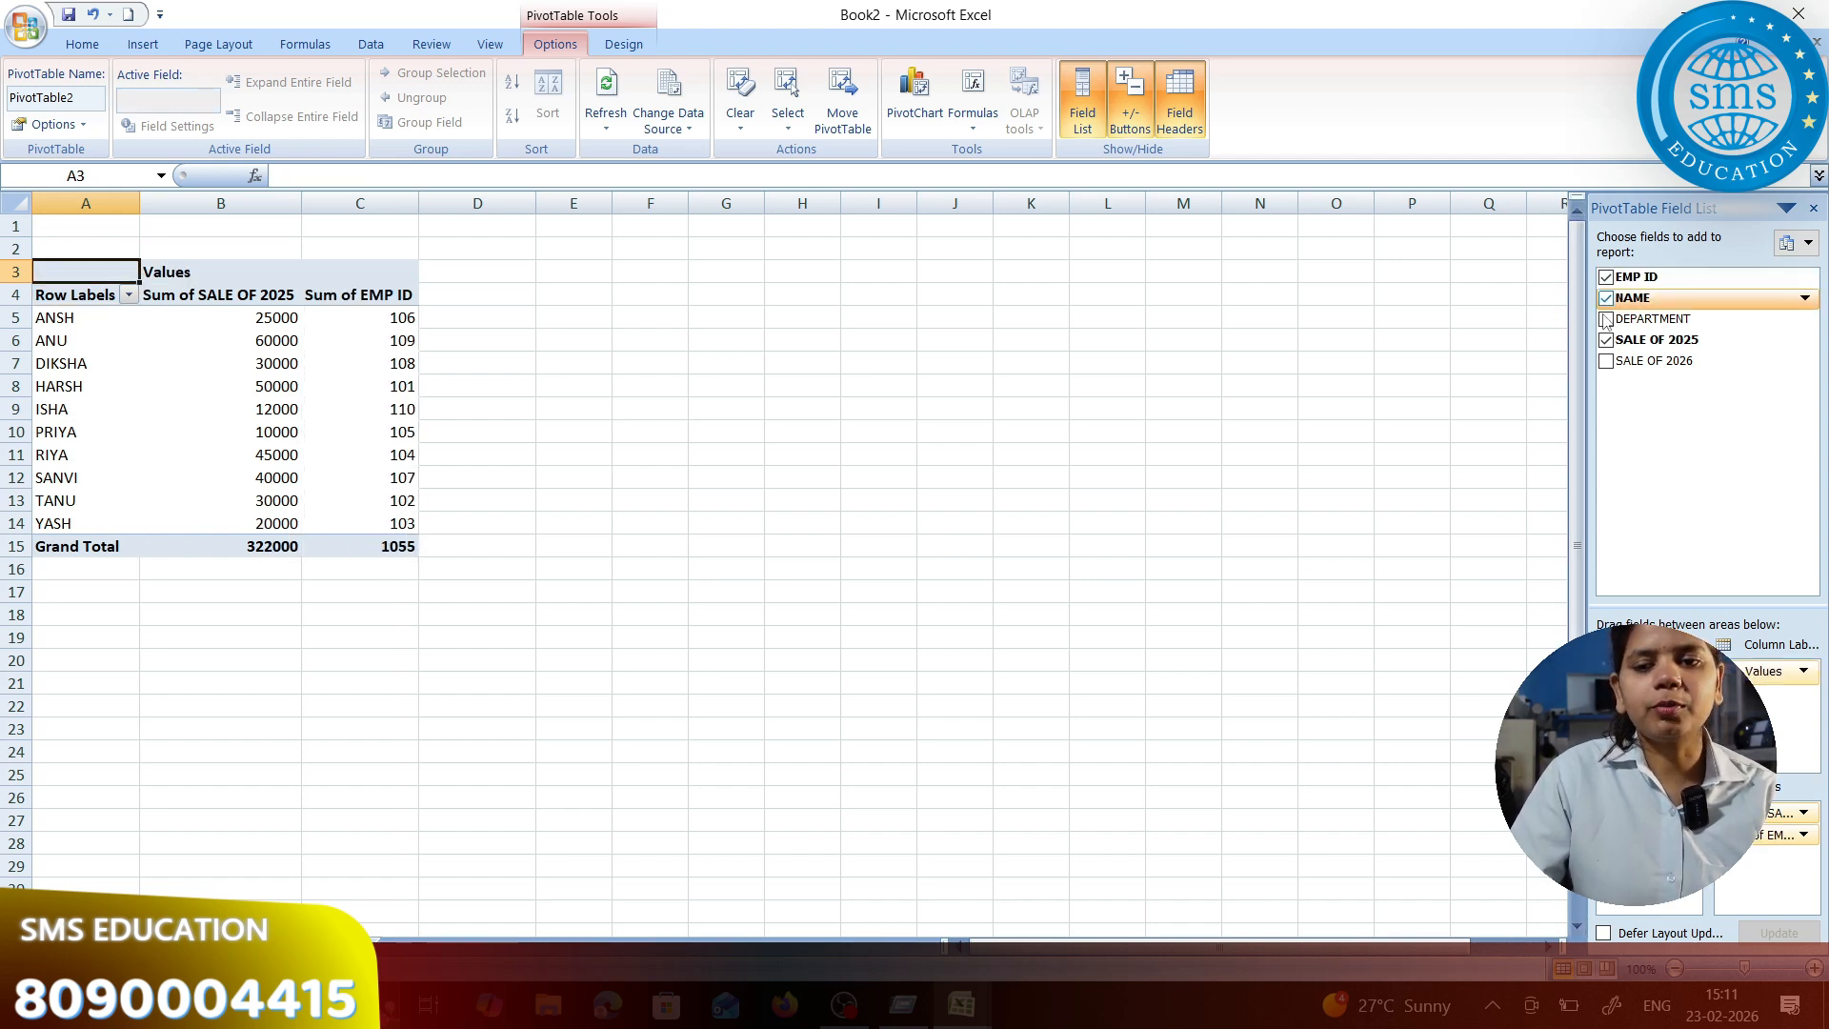
left_click(1607, 320)
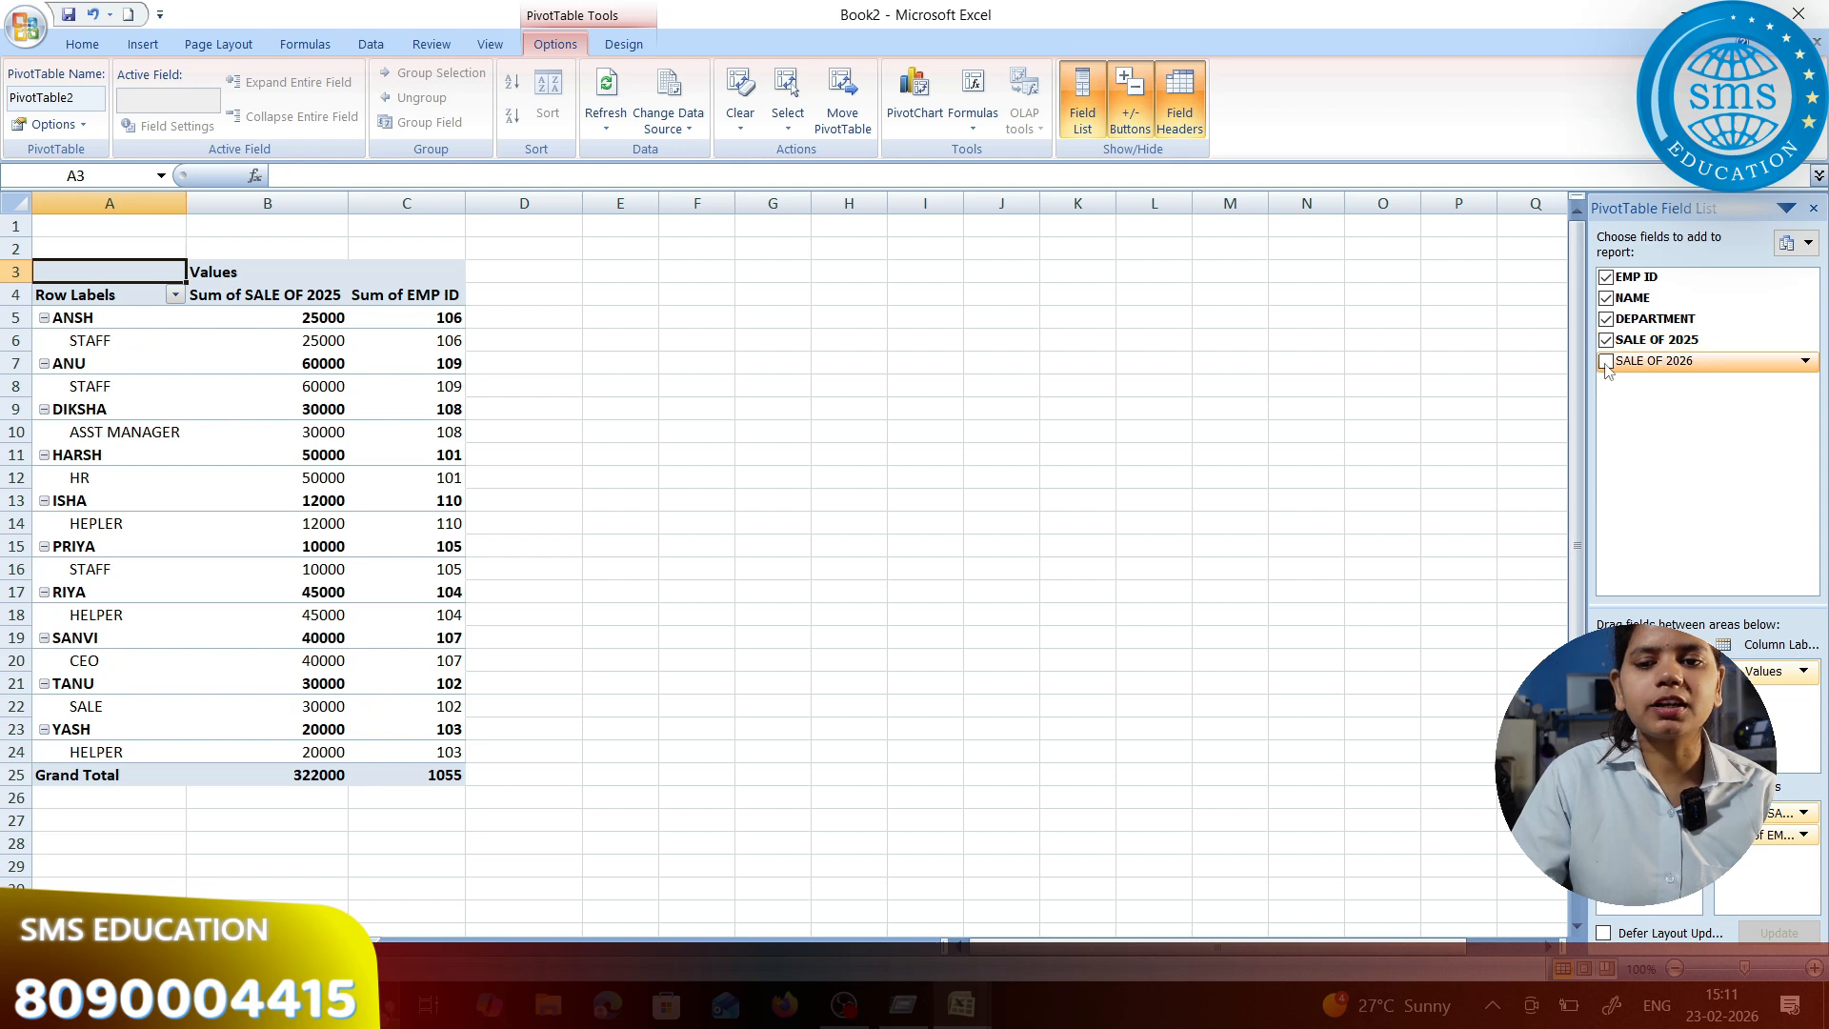
left_click(1635, 361)
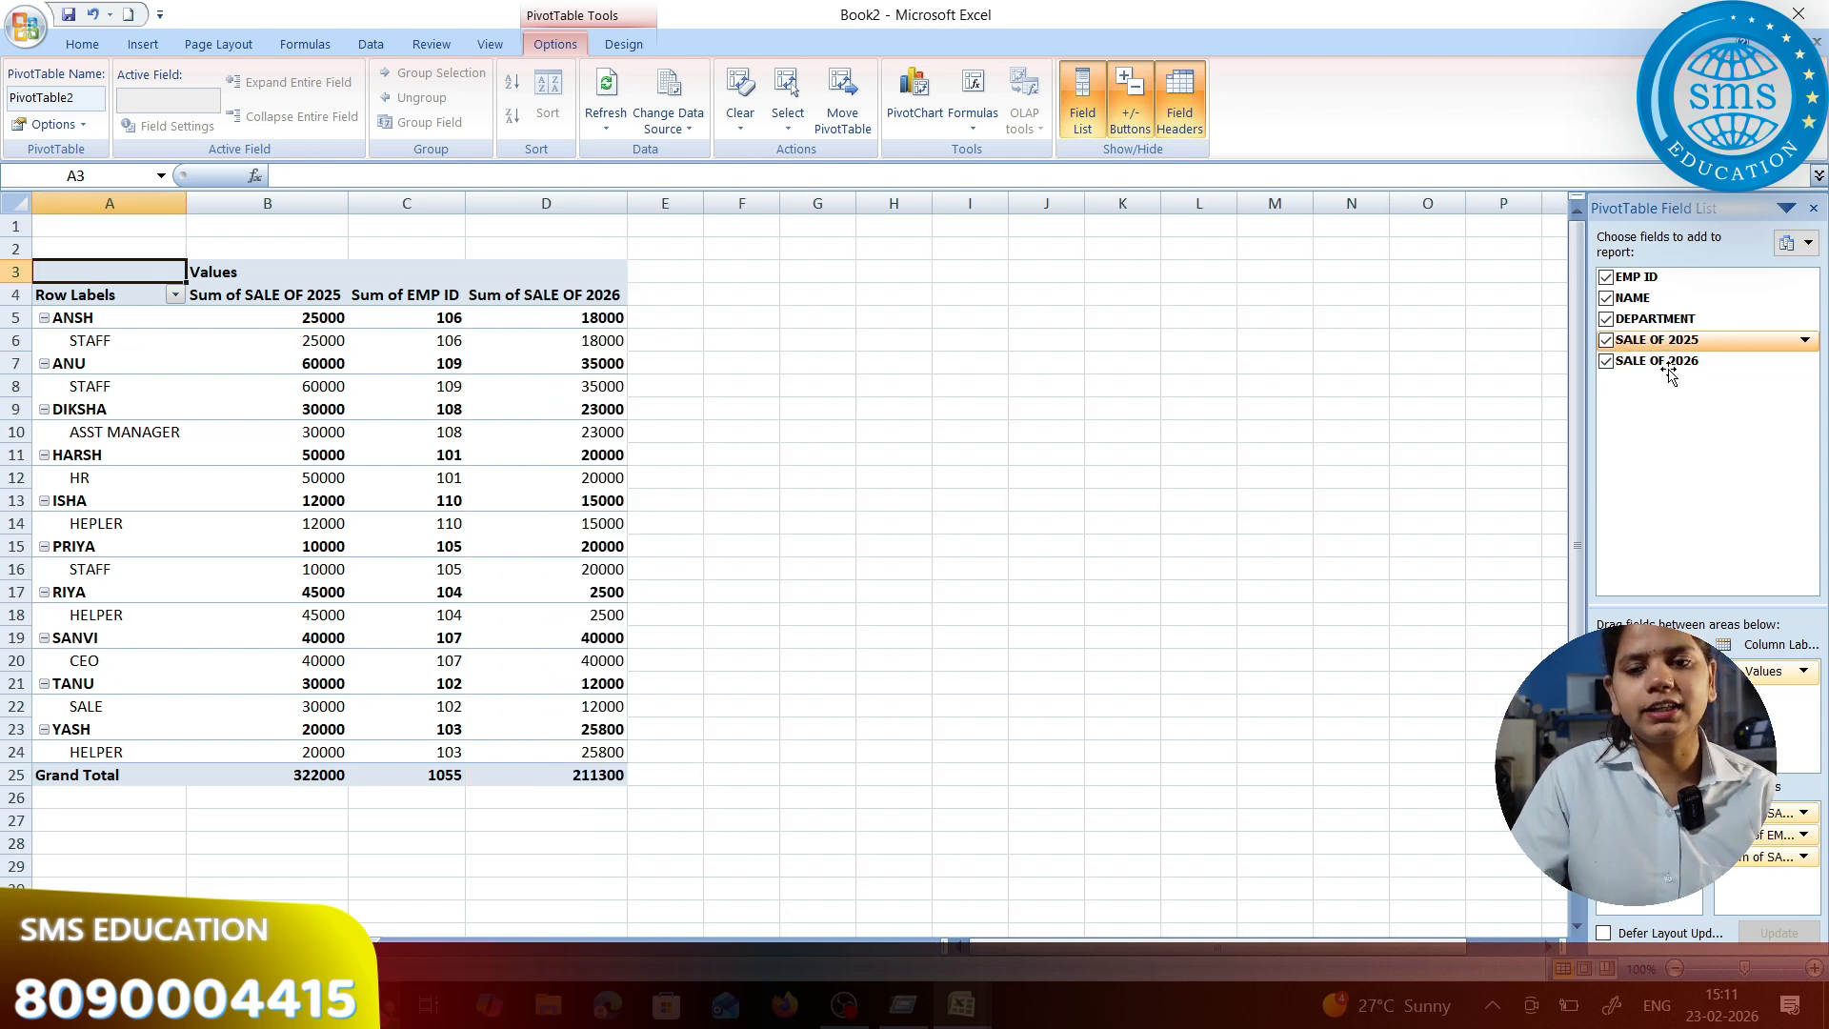
Move the SALE OF 2026 and EMP ID fields from the values area to the column labels
left_click_drag(1775, 859, 1773, 707)
left_click_drag(1759, 839, 1772, 693)
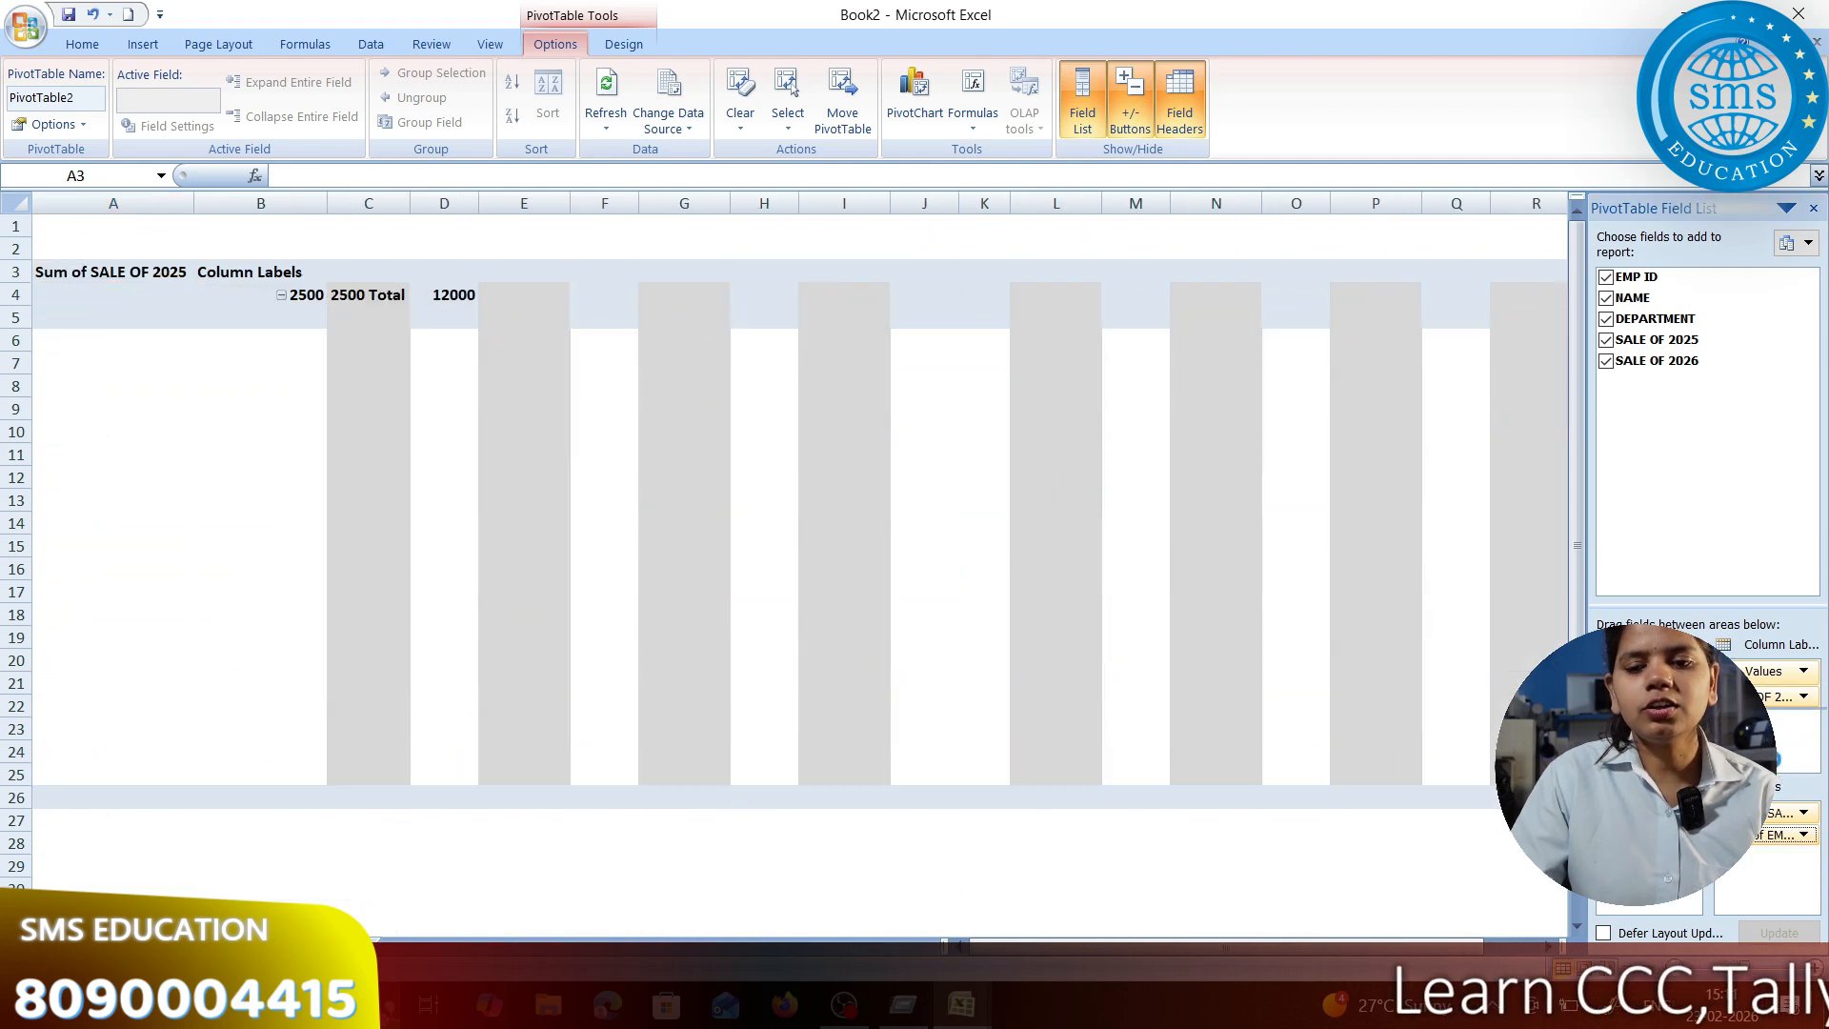
left_click(405, 409)
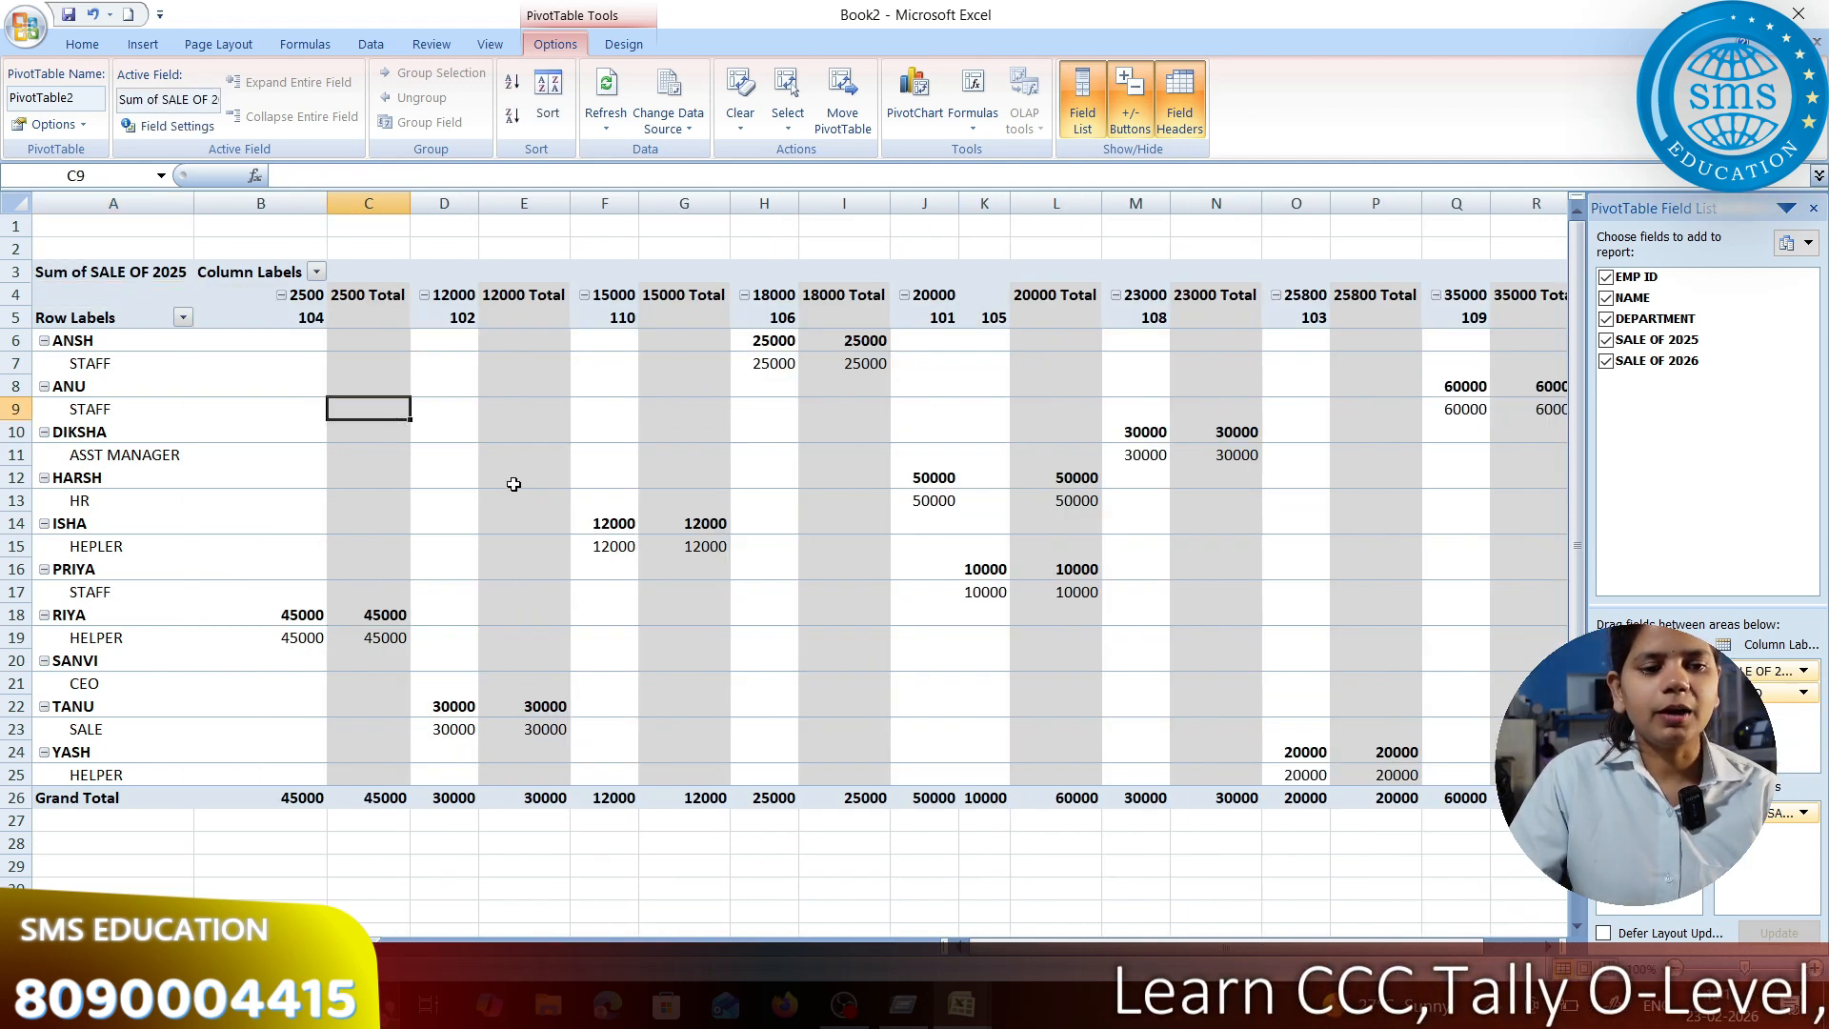
left_click(515, 481)
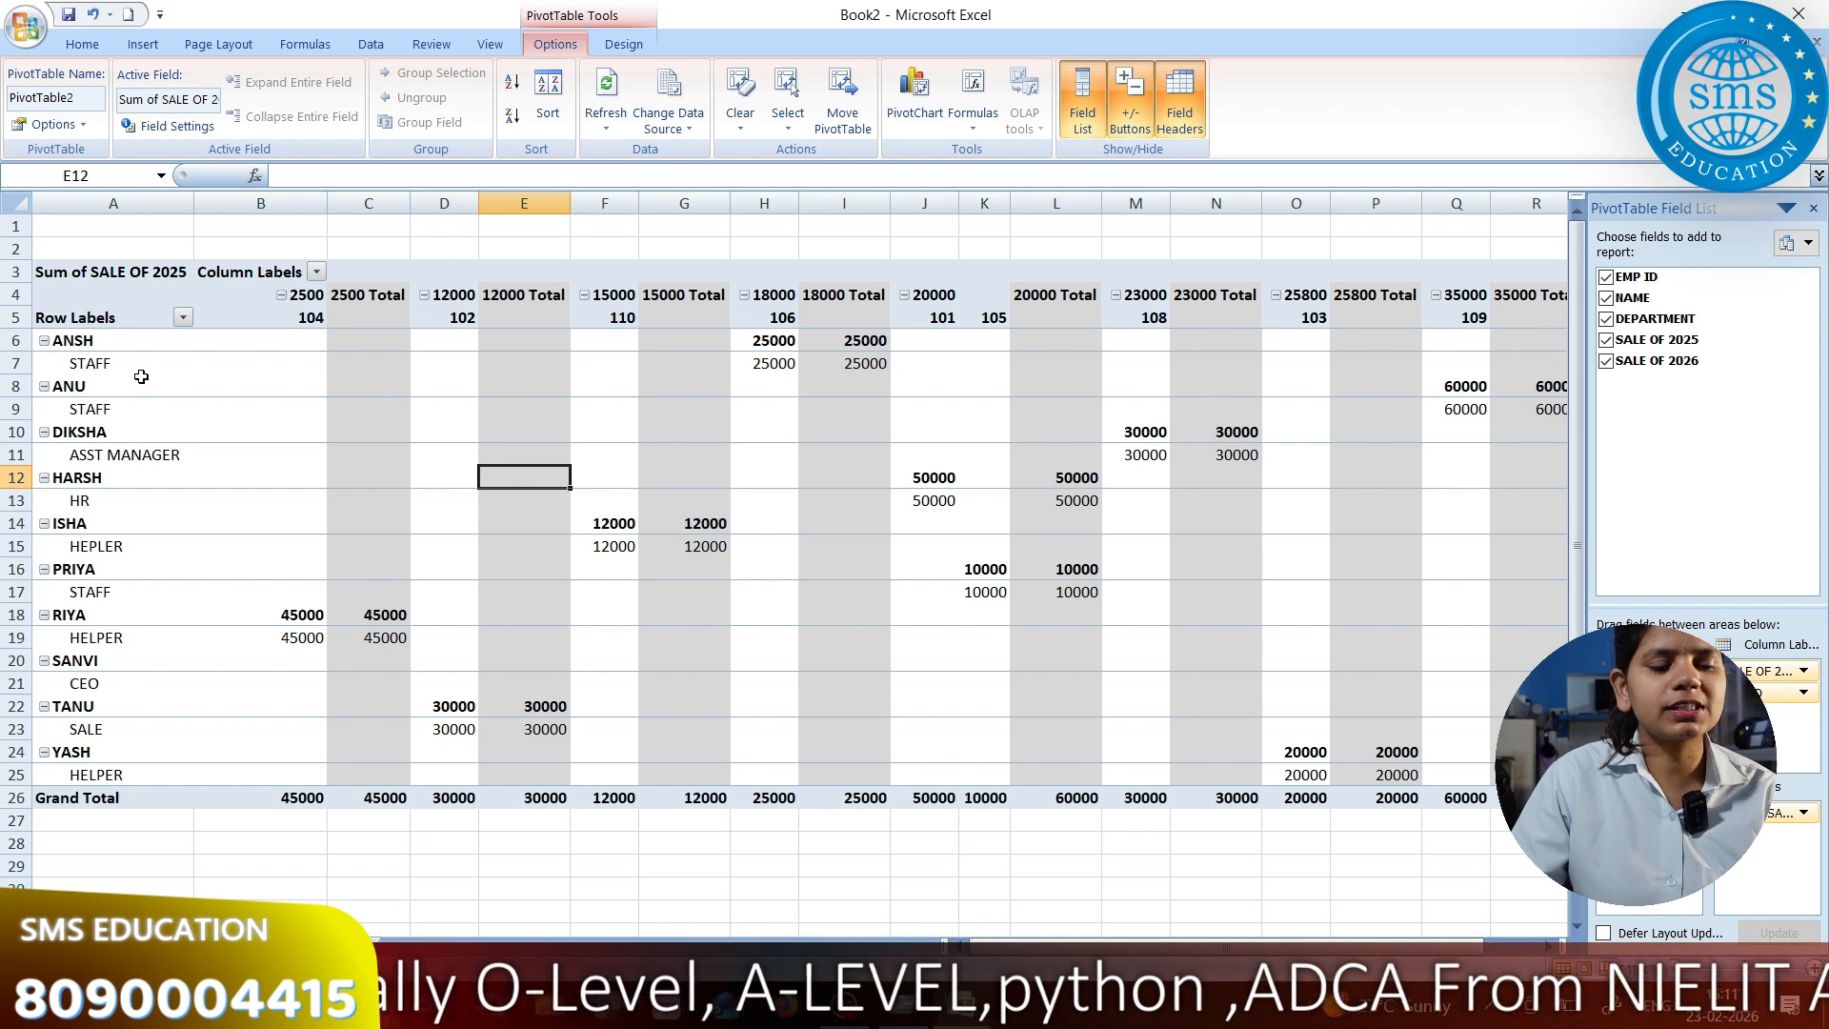
Collapse and re-expand the first employee's row group, and hide and restore the PivotTable's +/- buttons
left_click(43, 341)
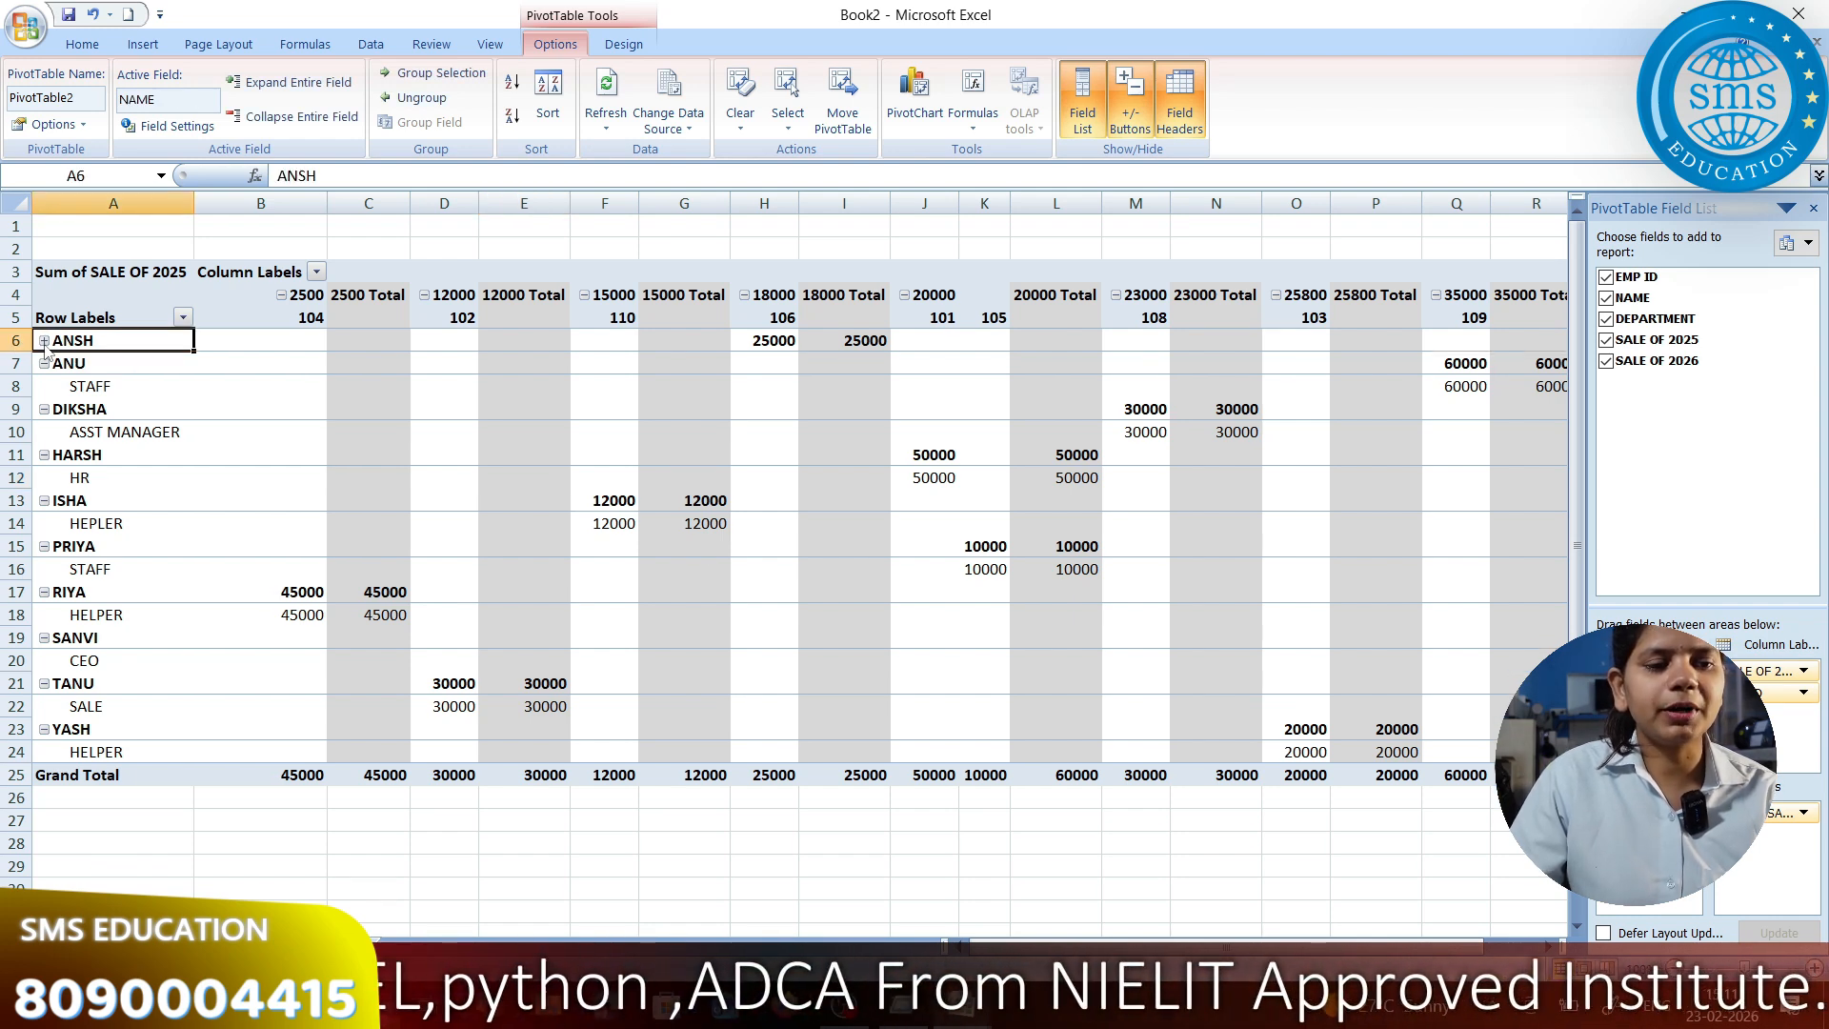
left_click(44, 341)
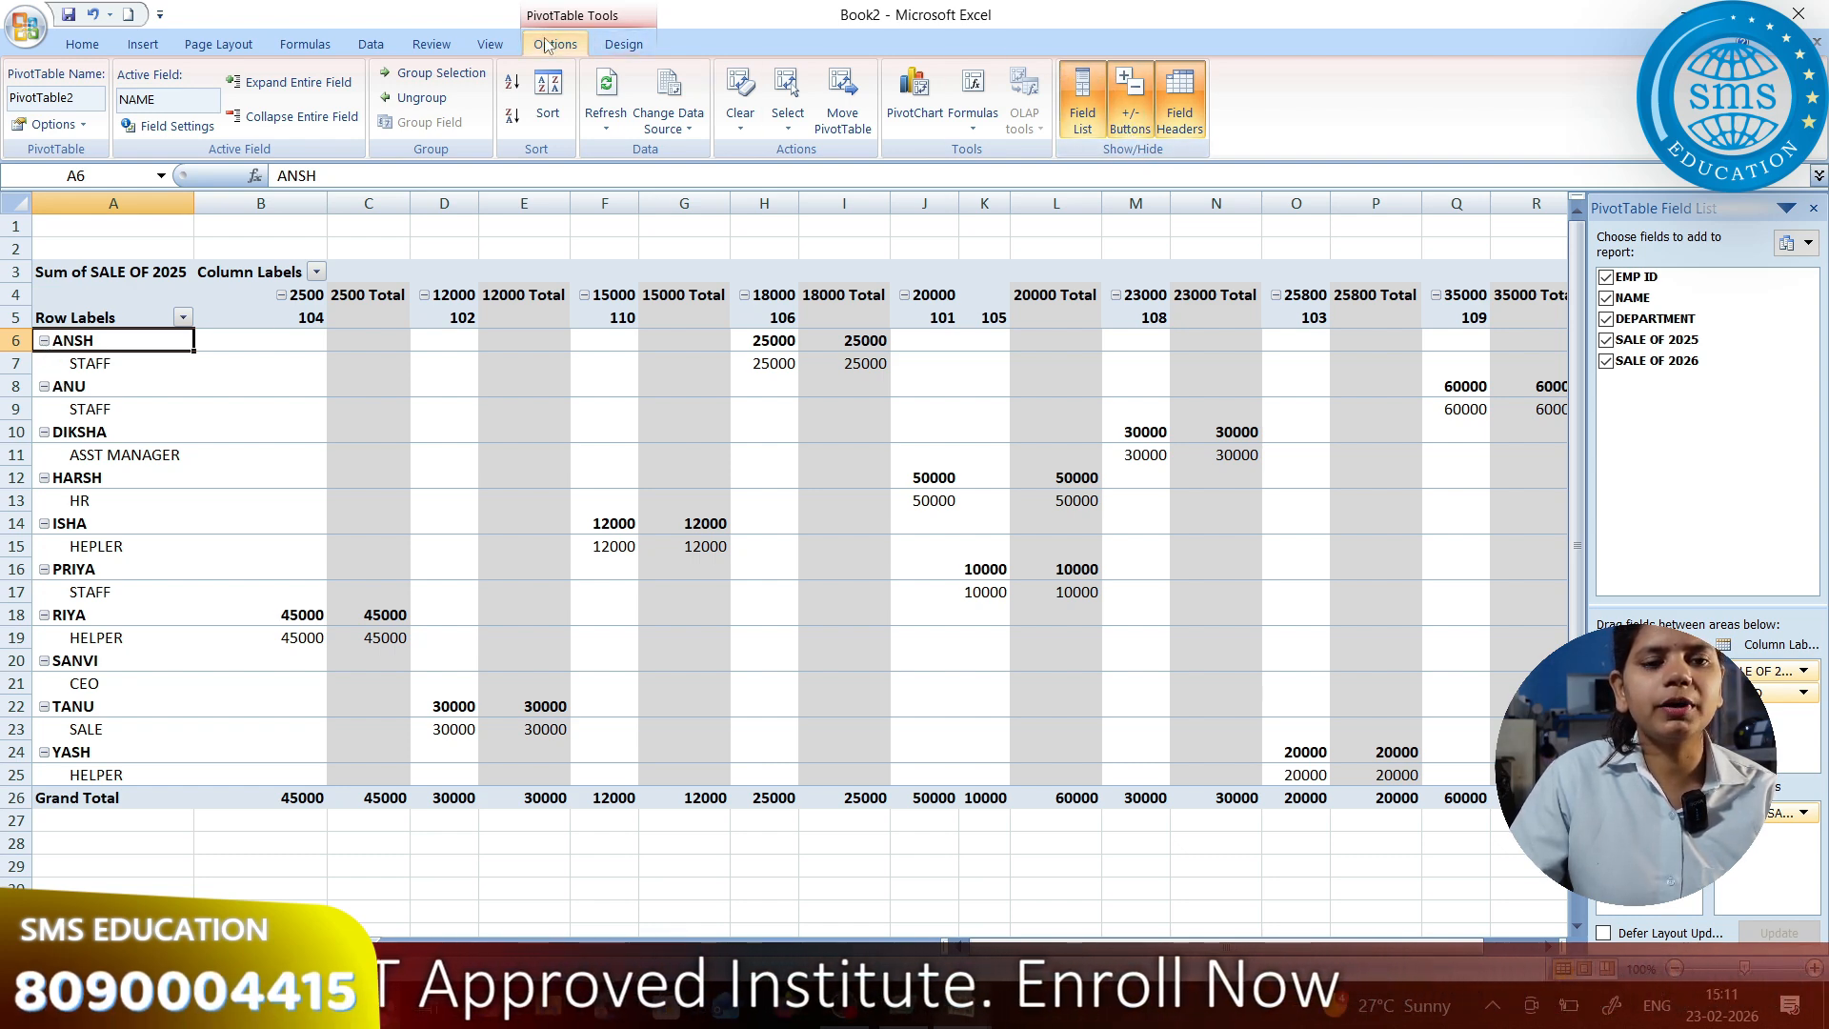
left_click(1135, 118)
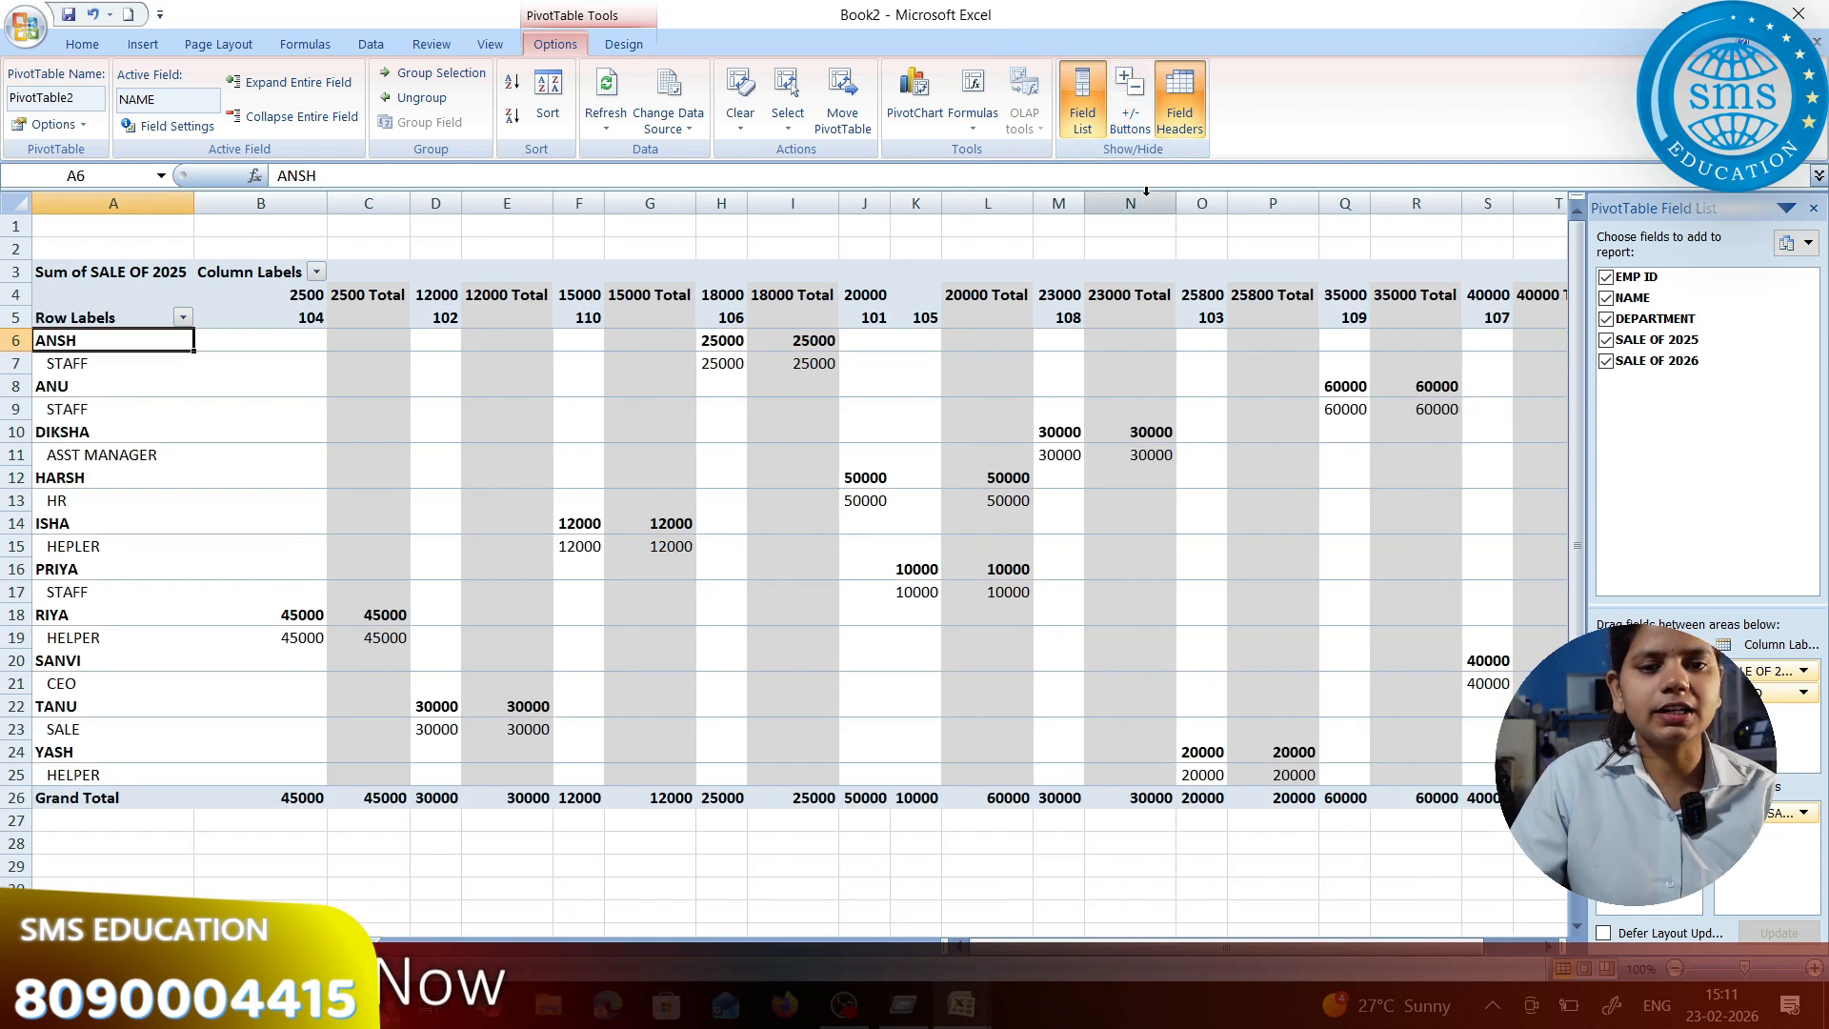
left_click(1130, 105)
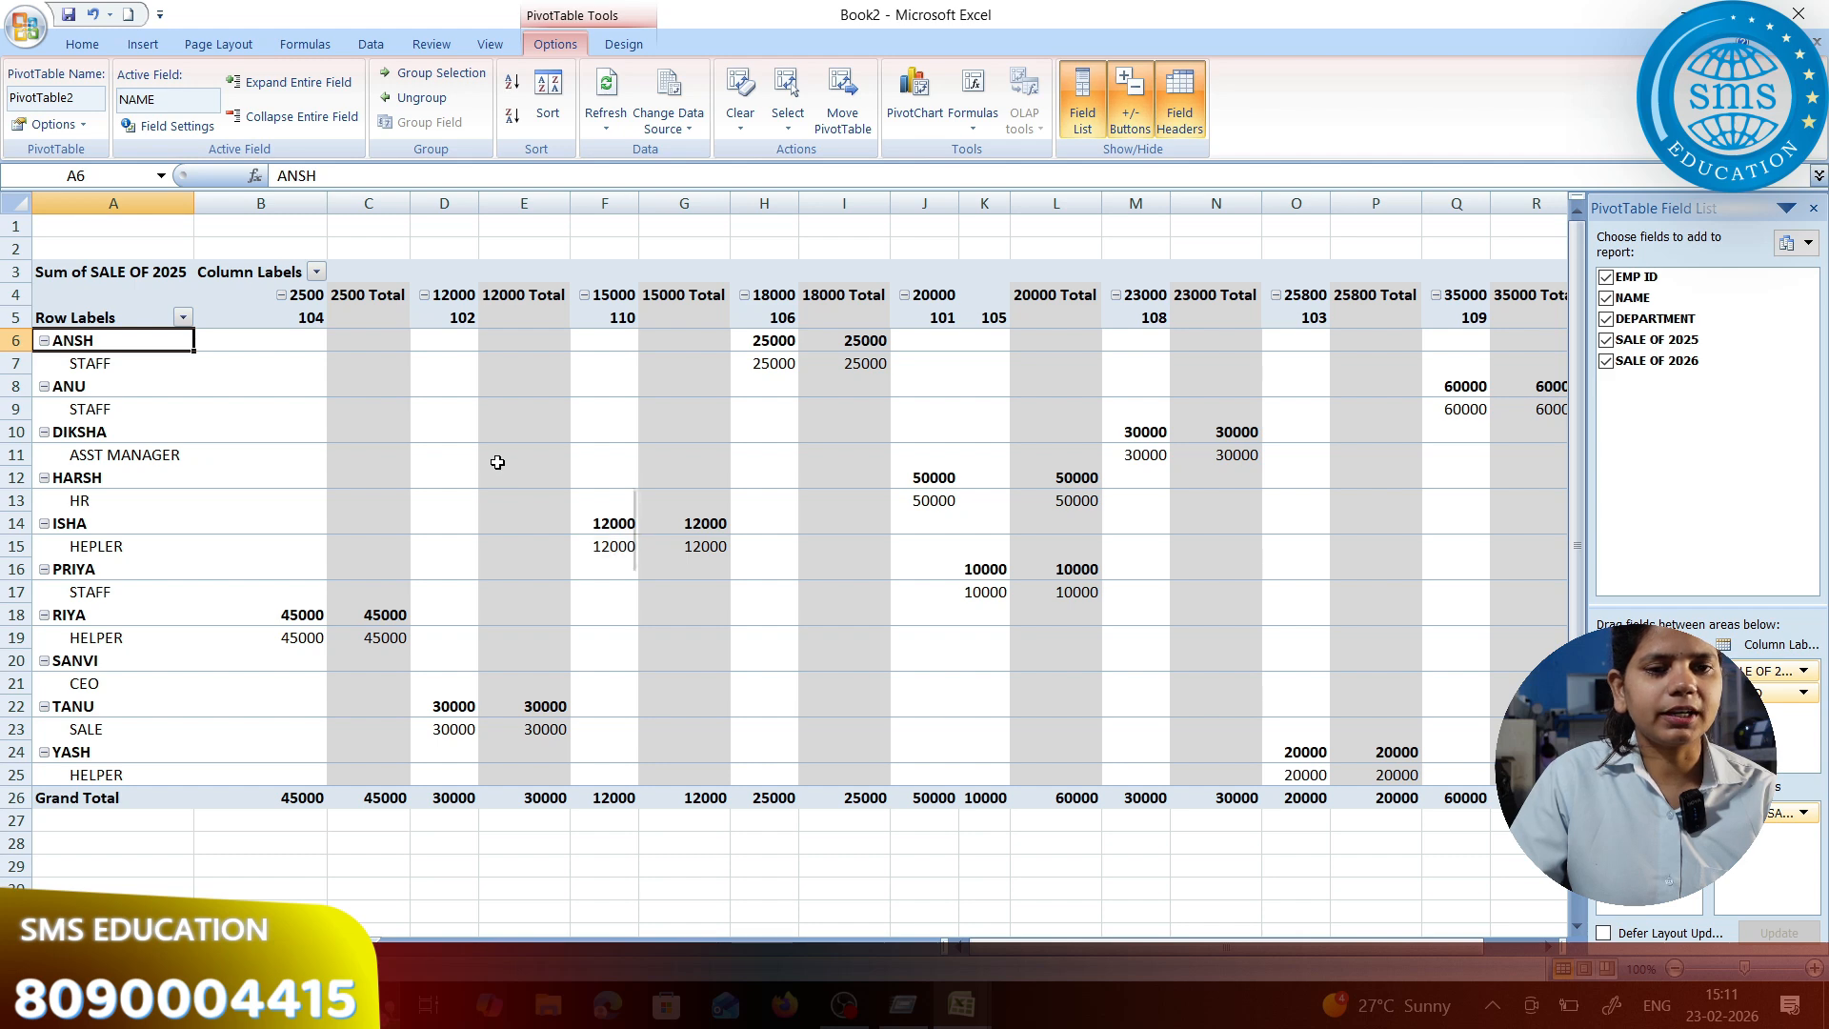
left_click(313, 411)
left_click(316, 356)
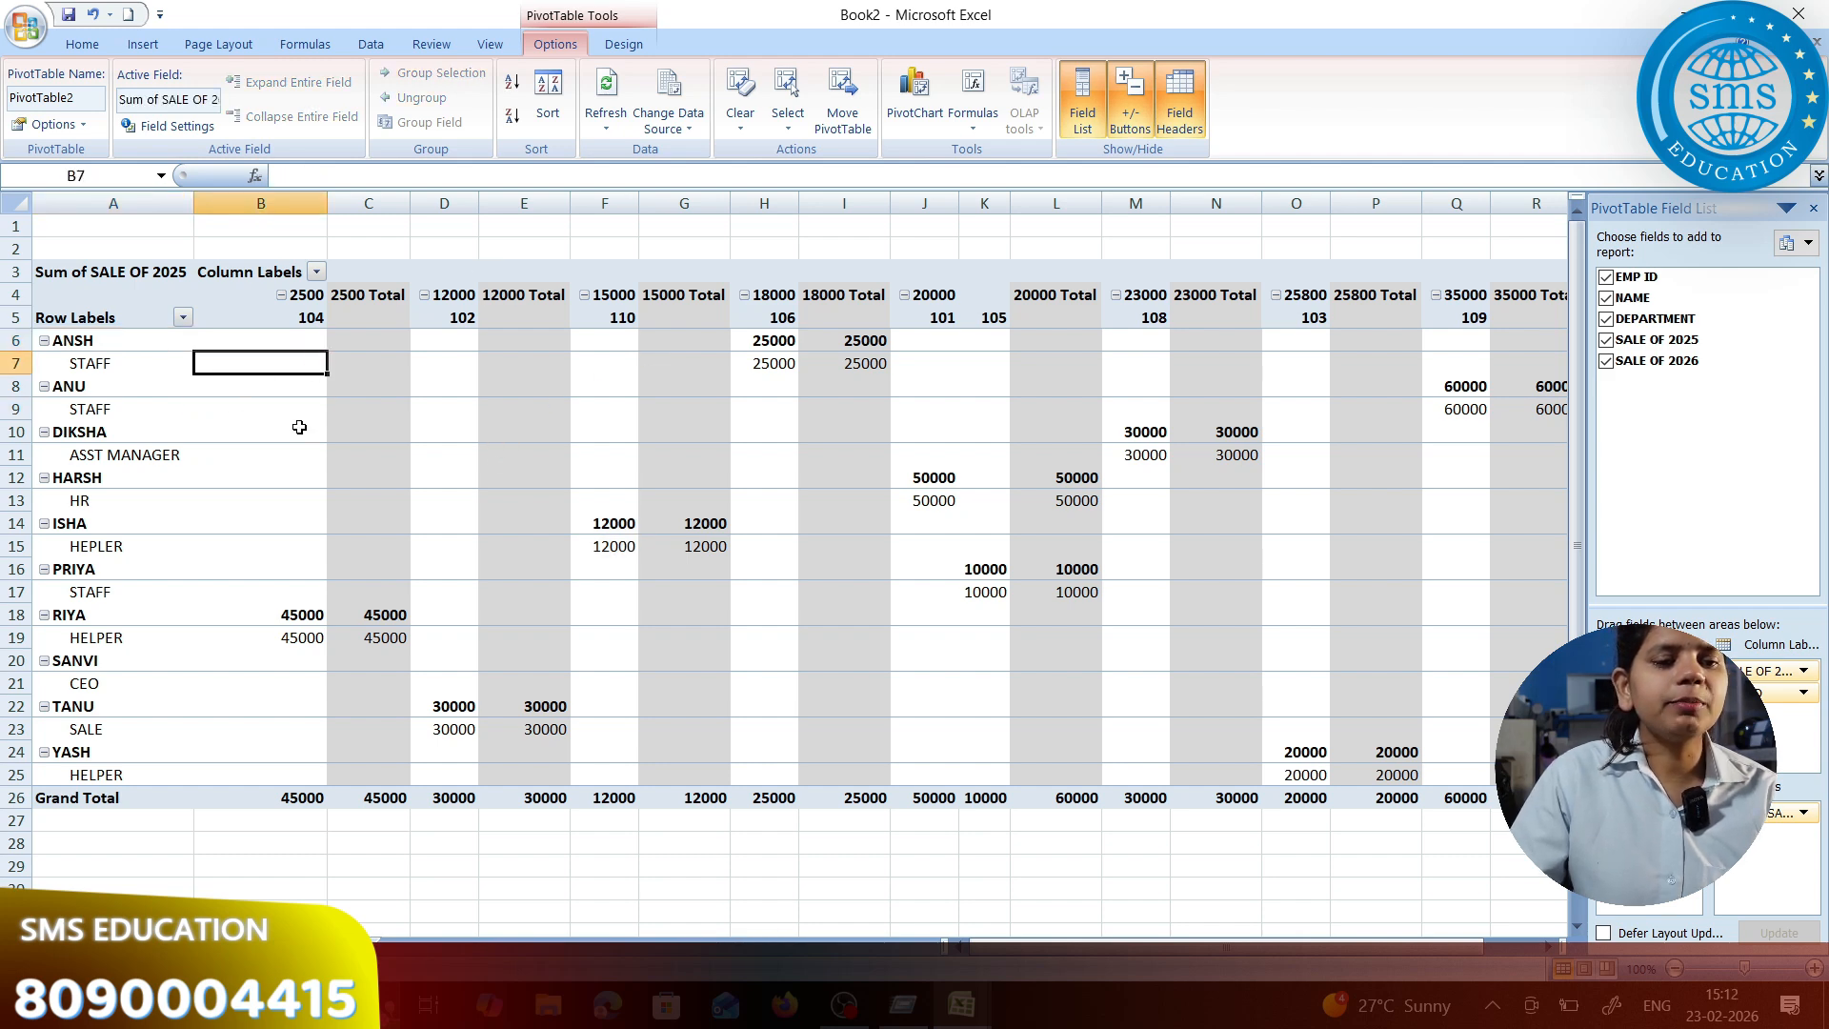
left_click(362, 448)
left_click(333, 408)
left_click(305, 385)
left_click(303, 438)
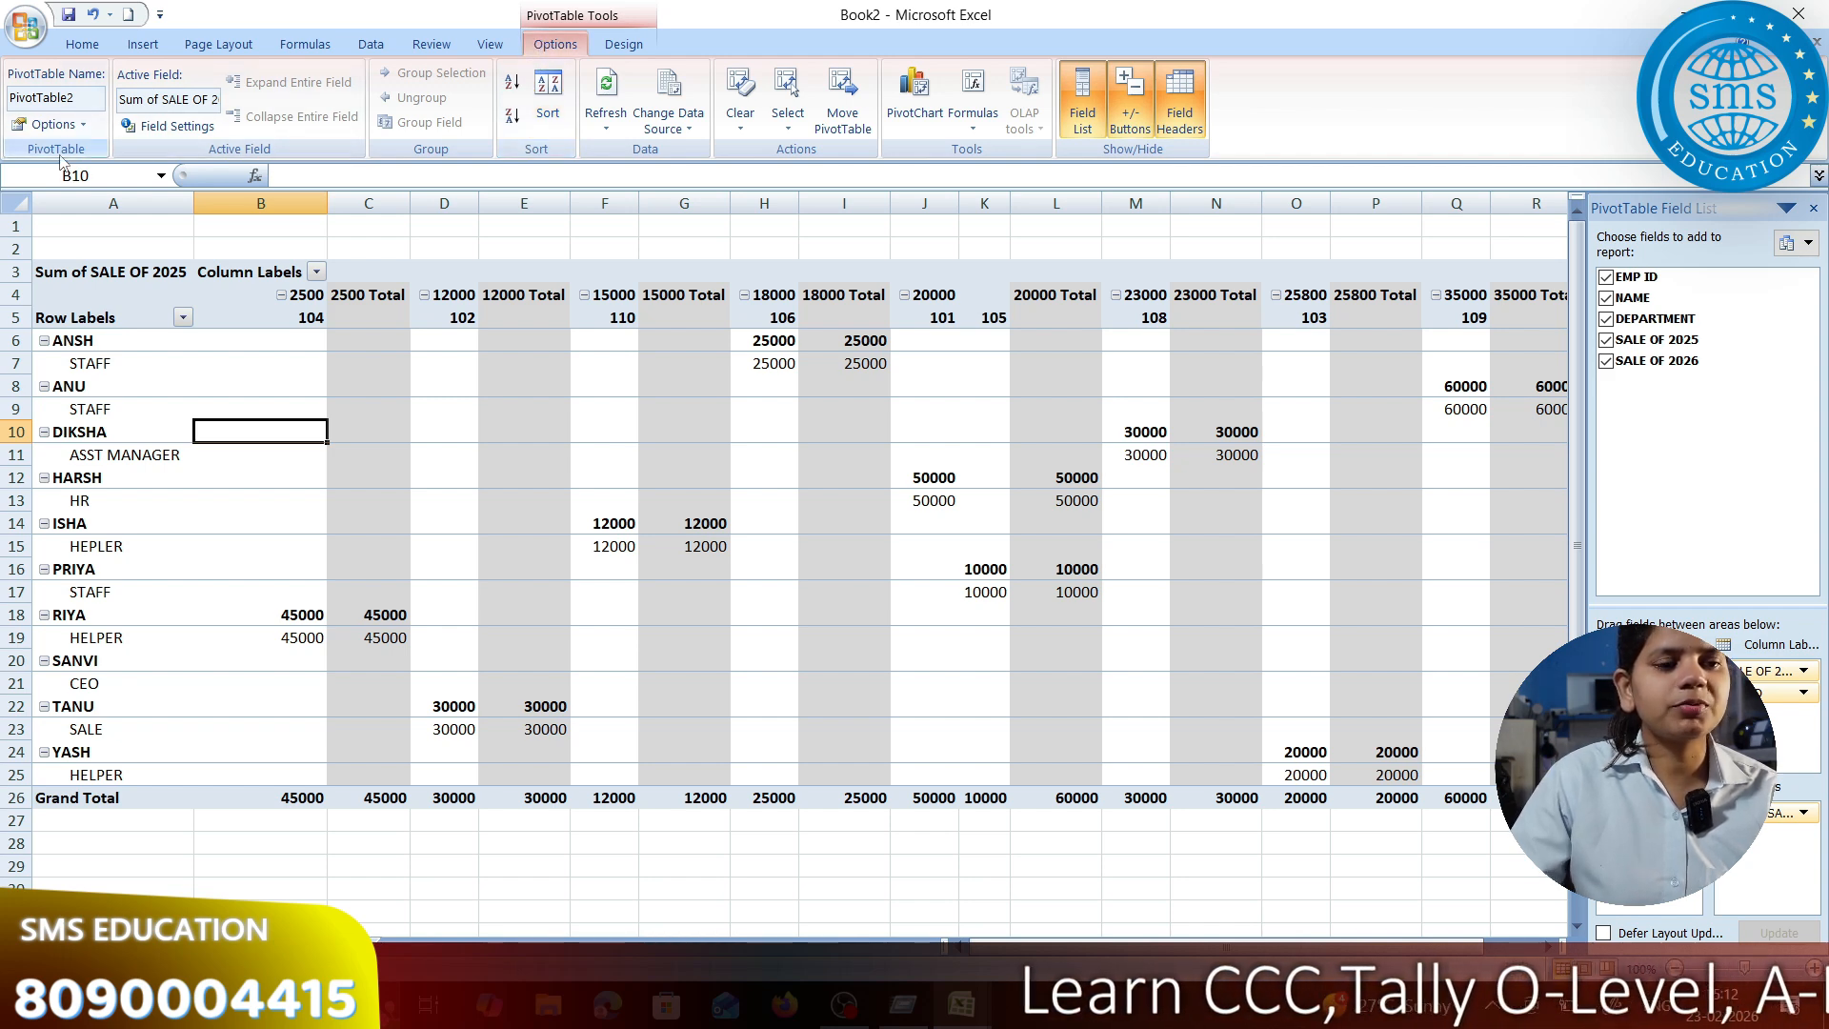
Rename the PivotTable as PIVOTTABLE 1
left_click(95, 95)
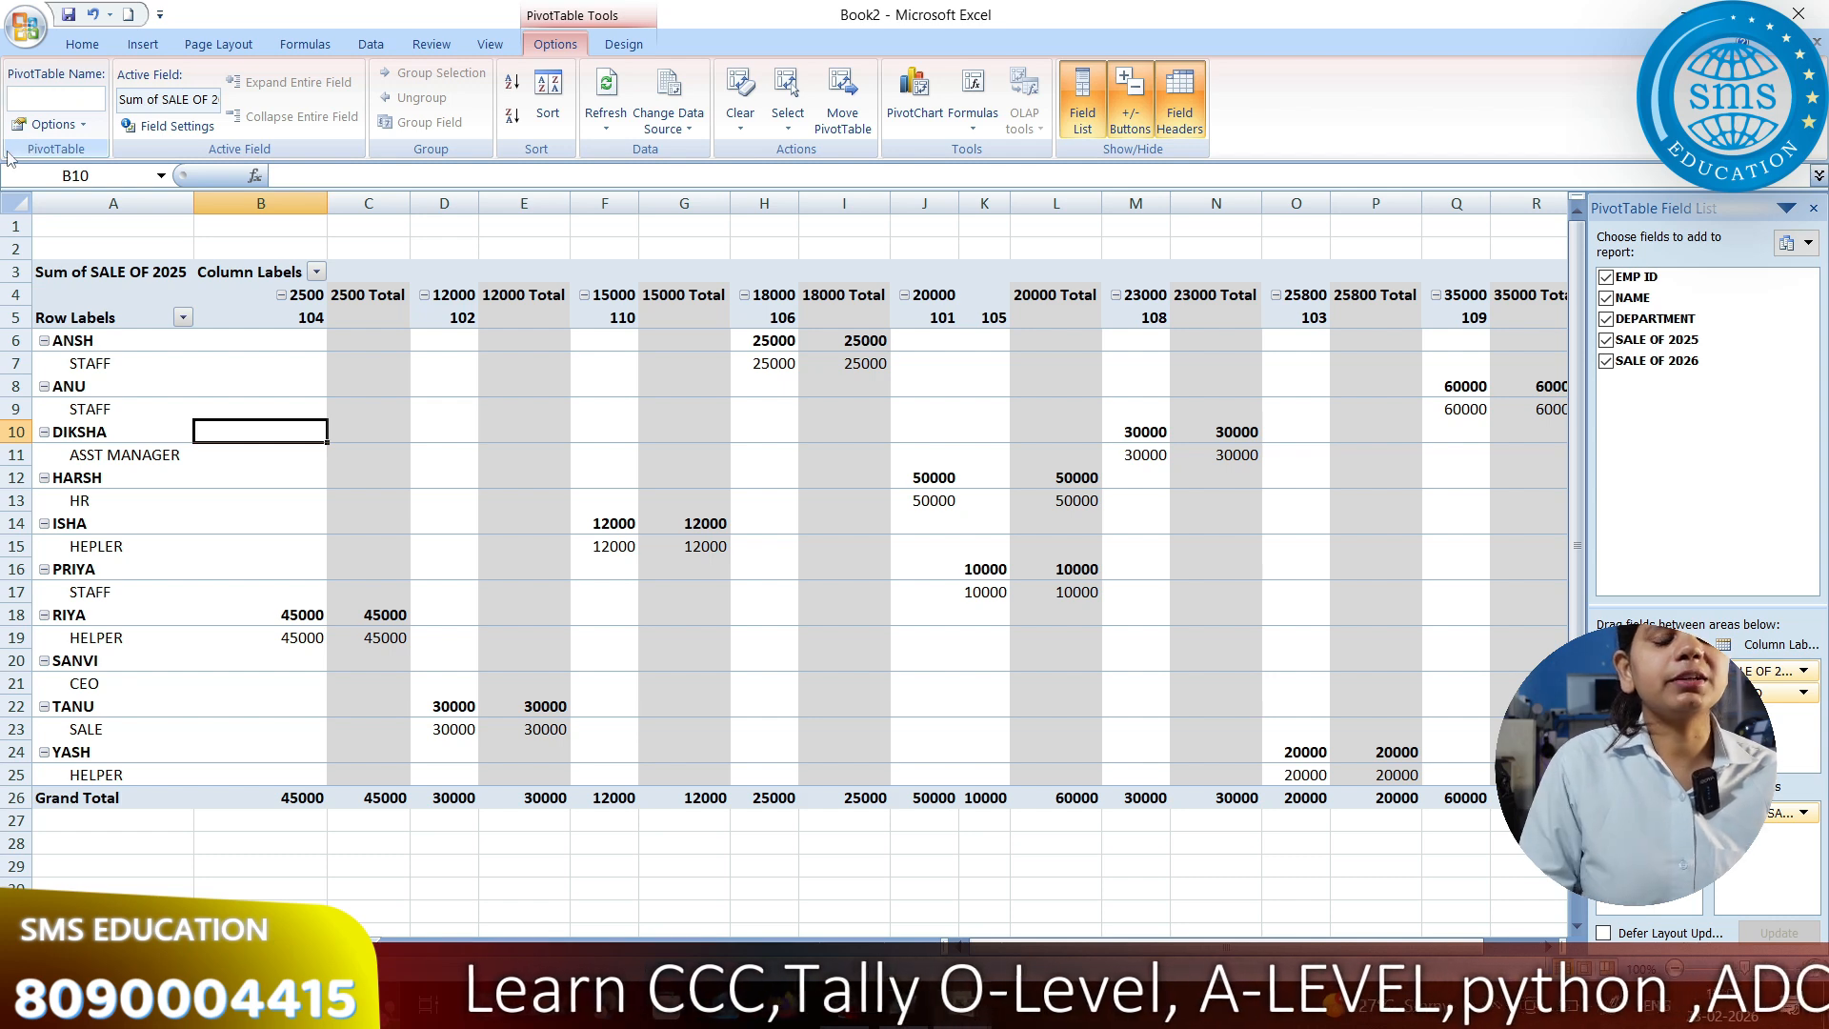
type("PiV")
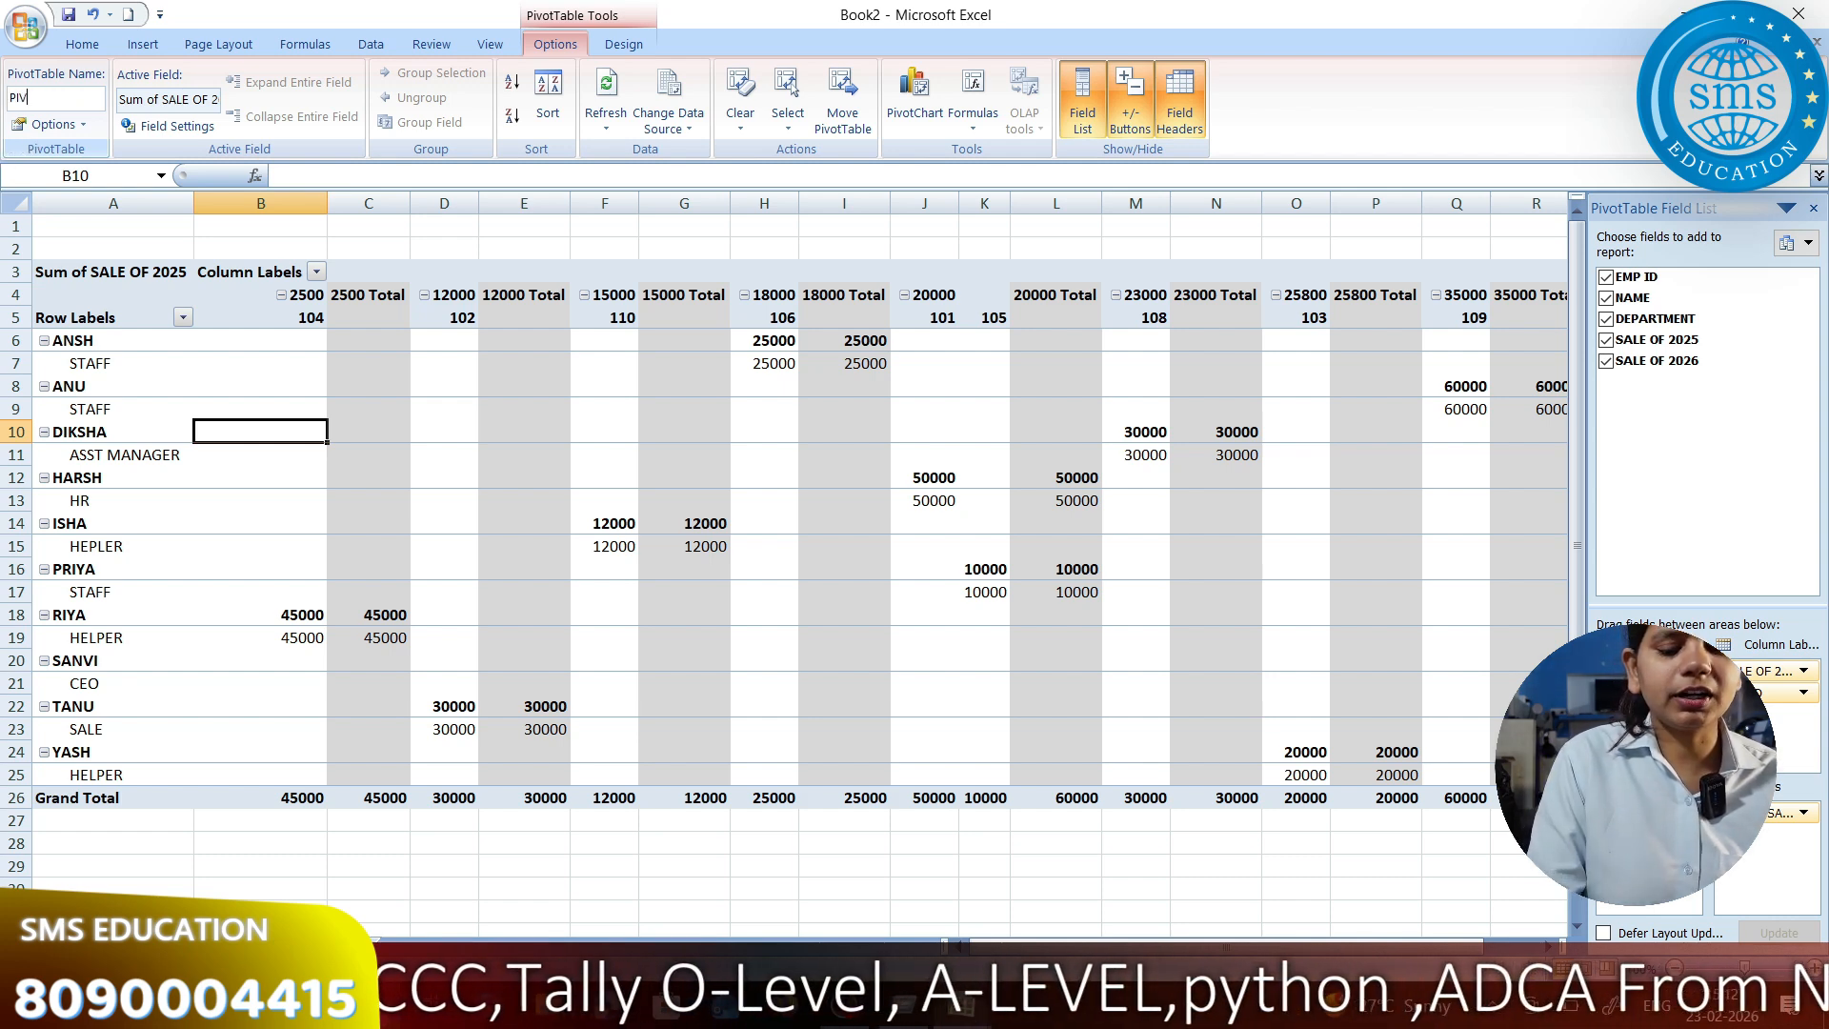
type("OTTABLE 1")
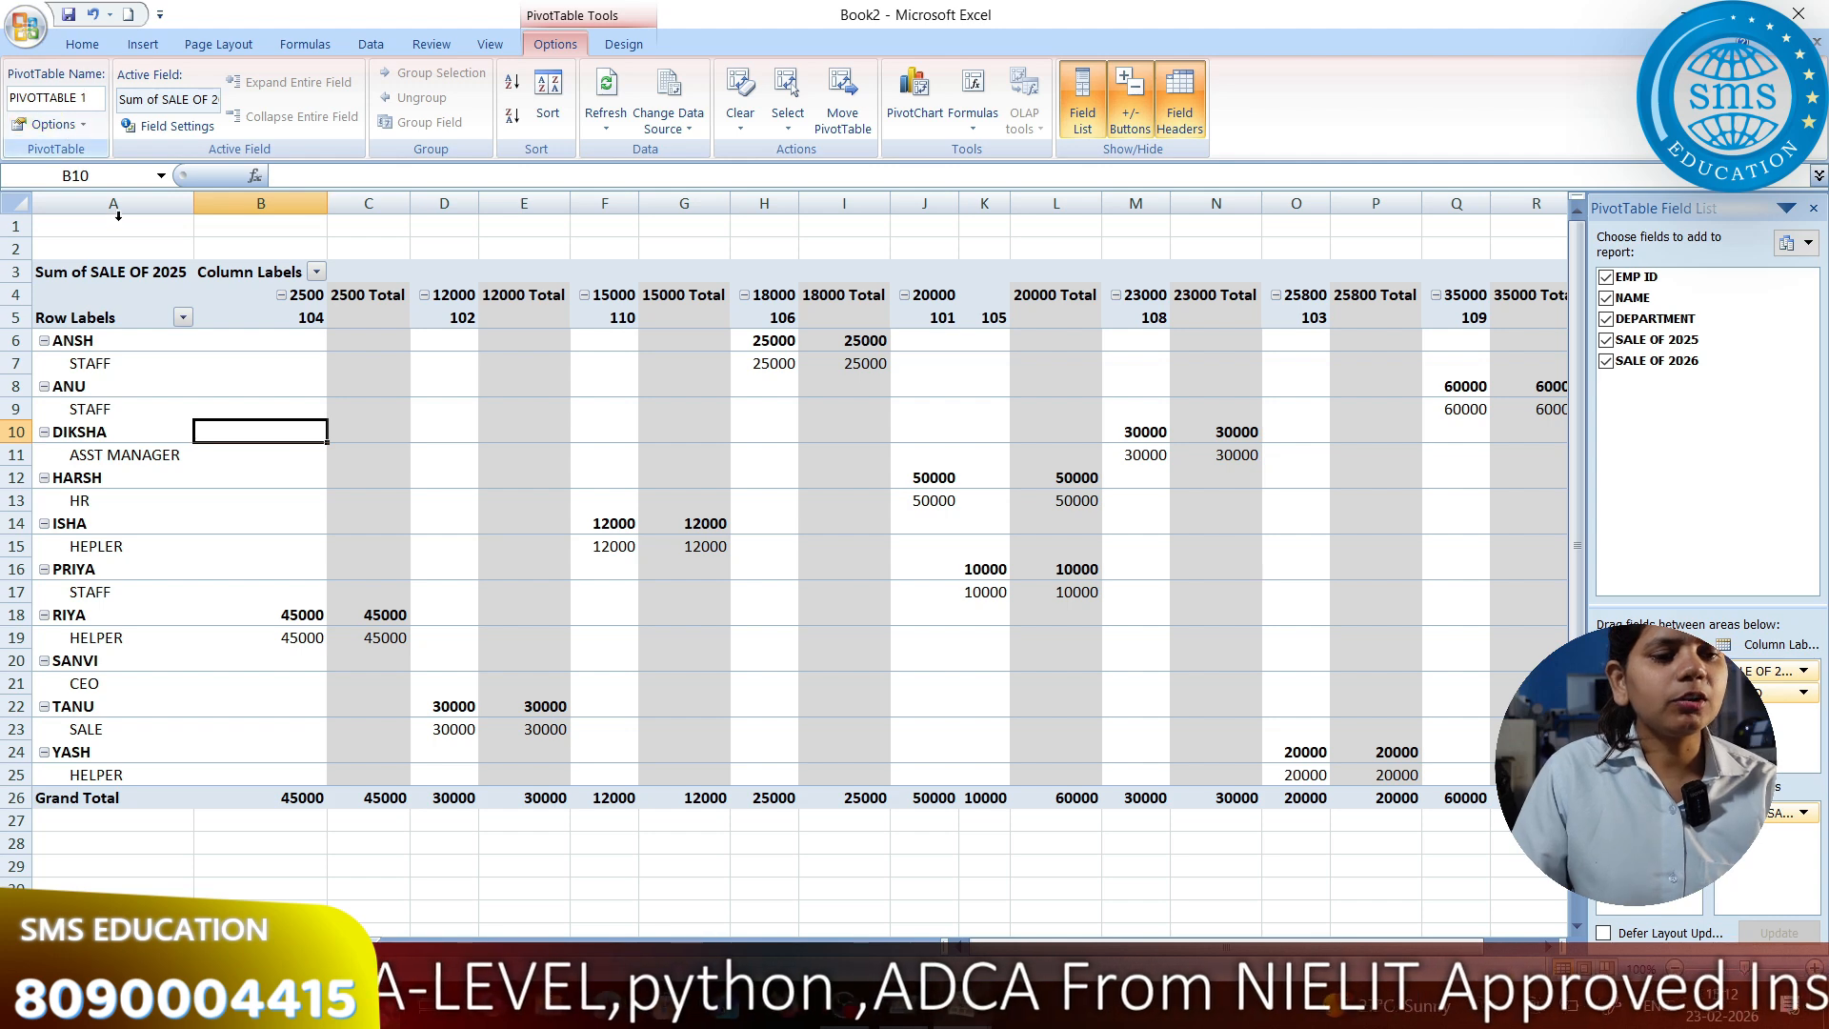
left_click(265, 389)
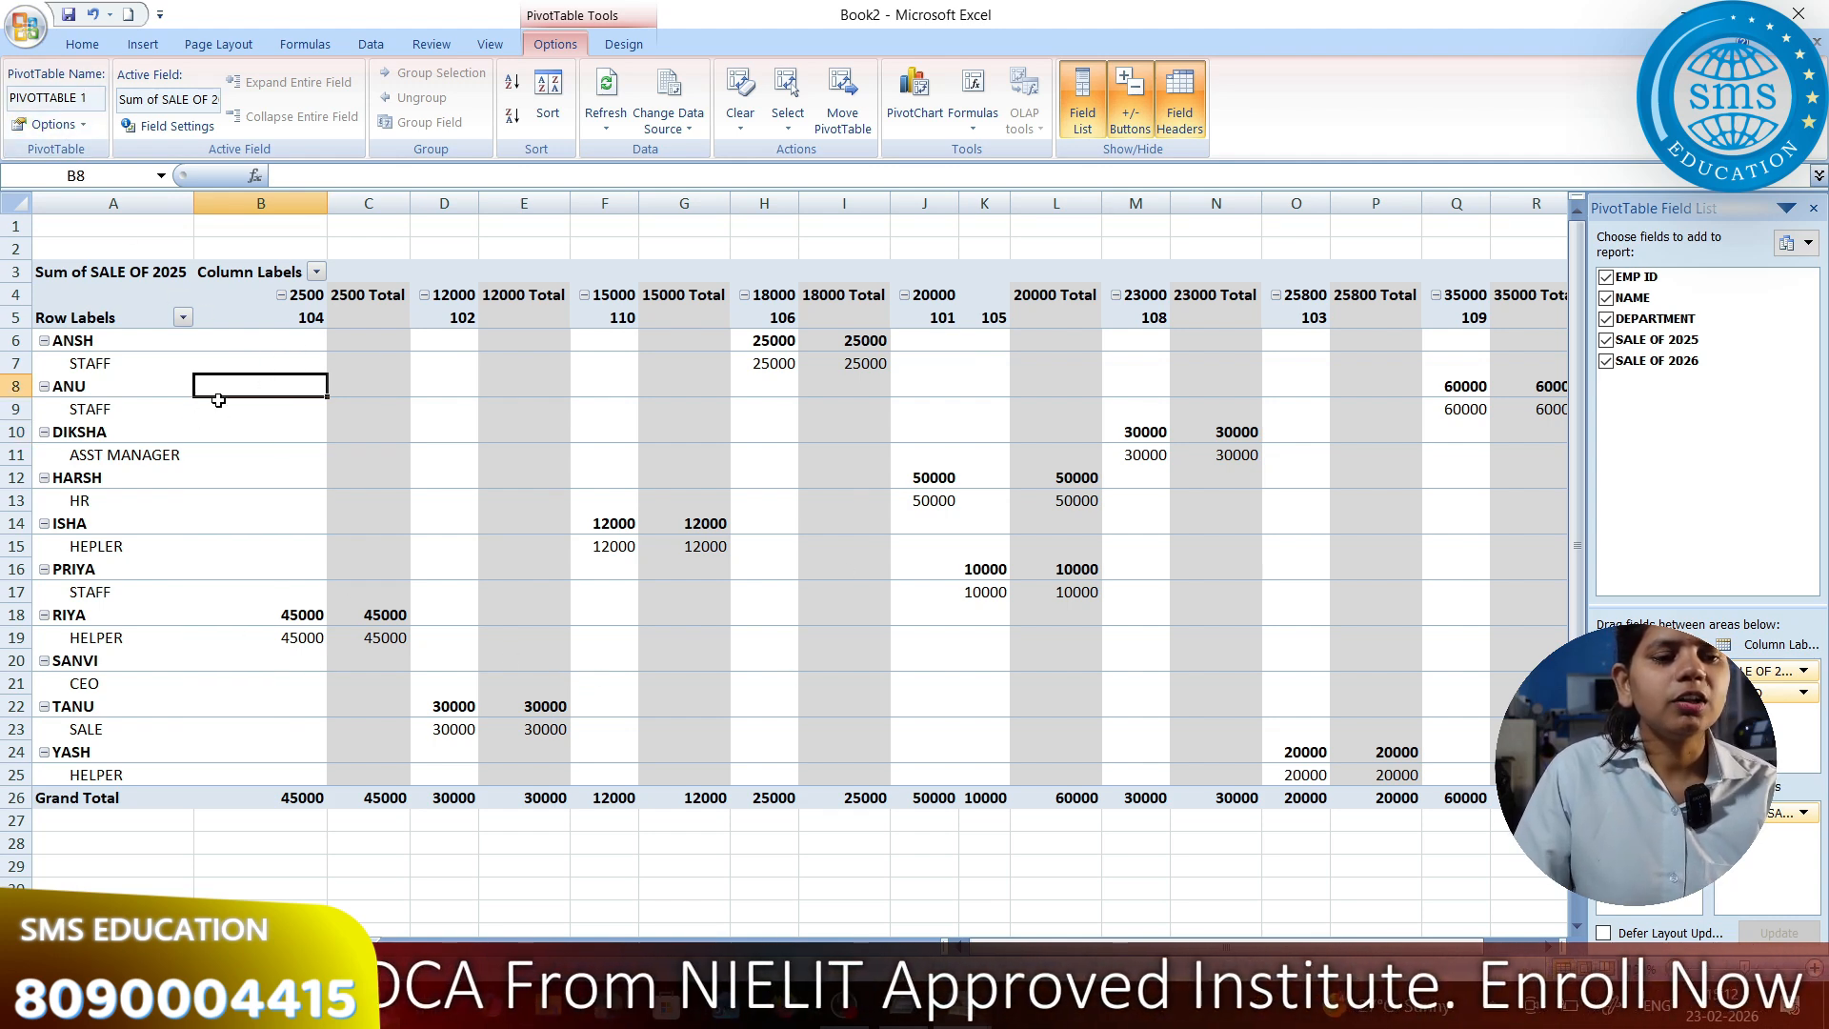
Set the PivotTable options to show 0 in empty cells
left_click(51, 125)
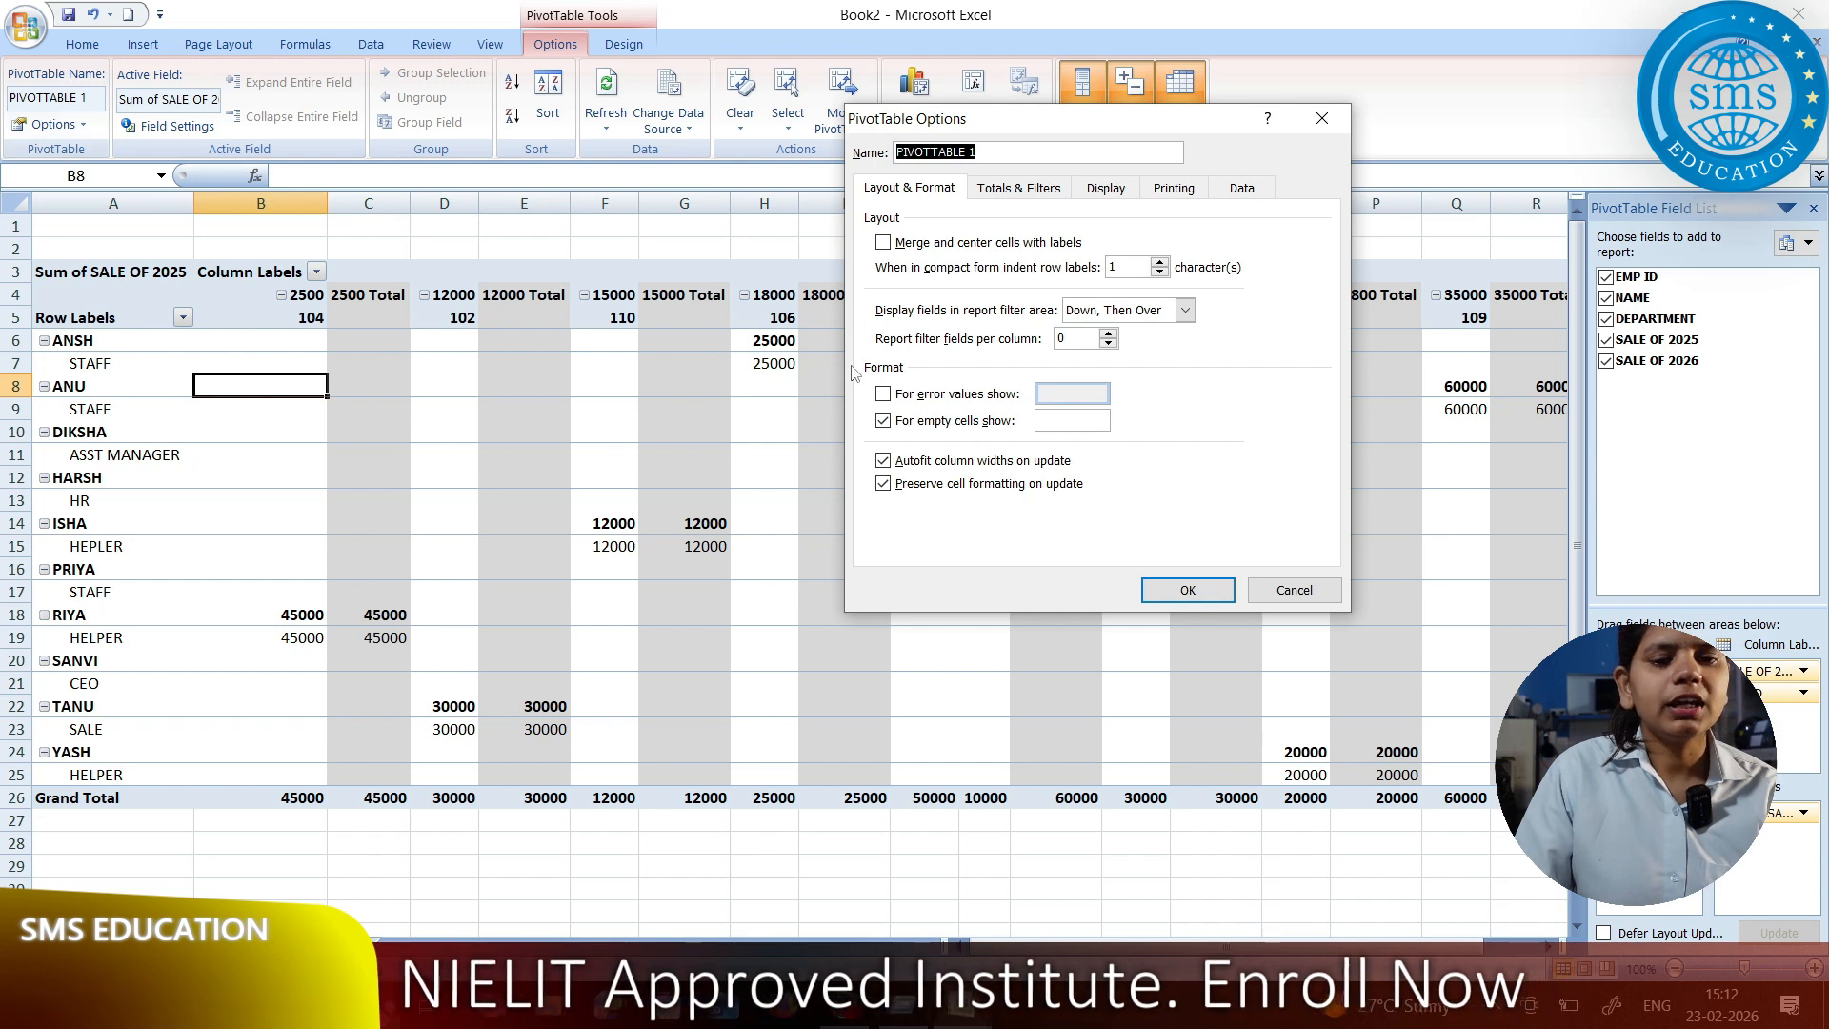
left_click(1055, 421)
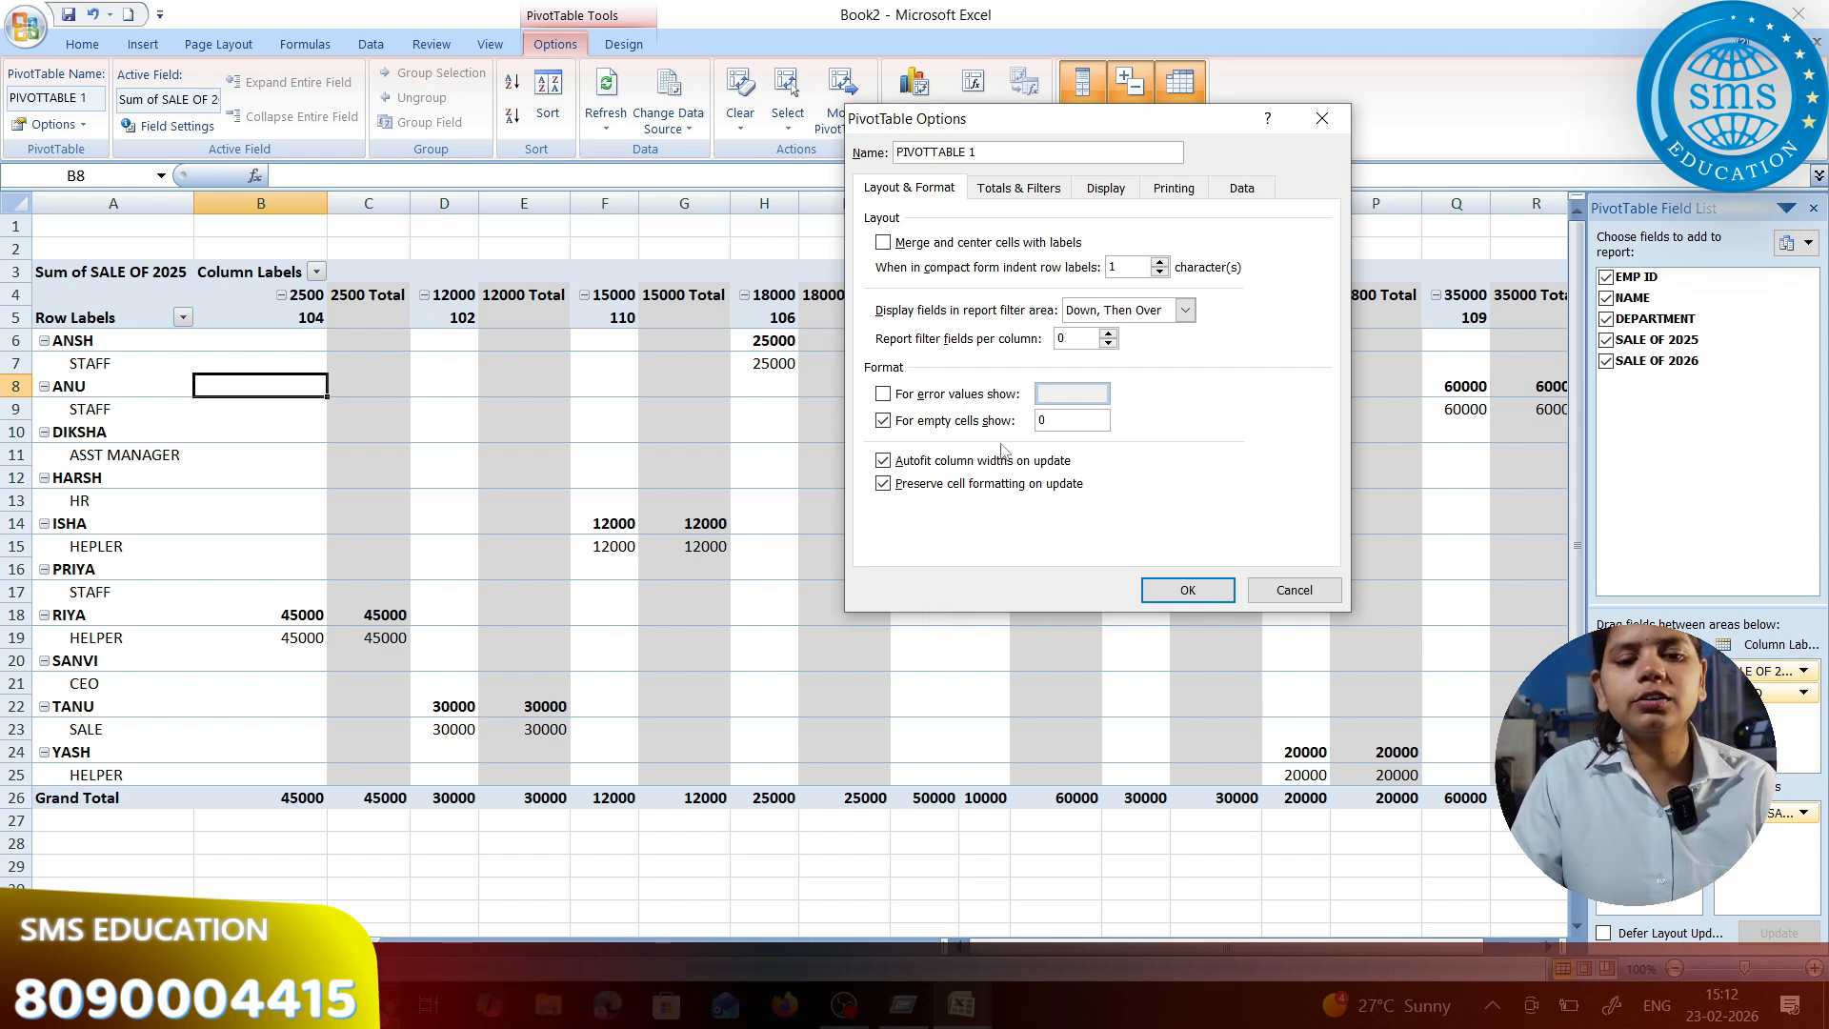
left_click(1181, 591)
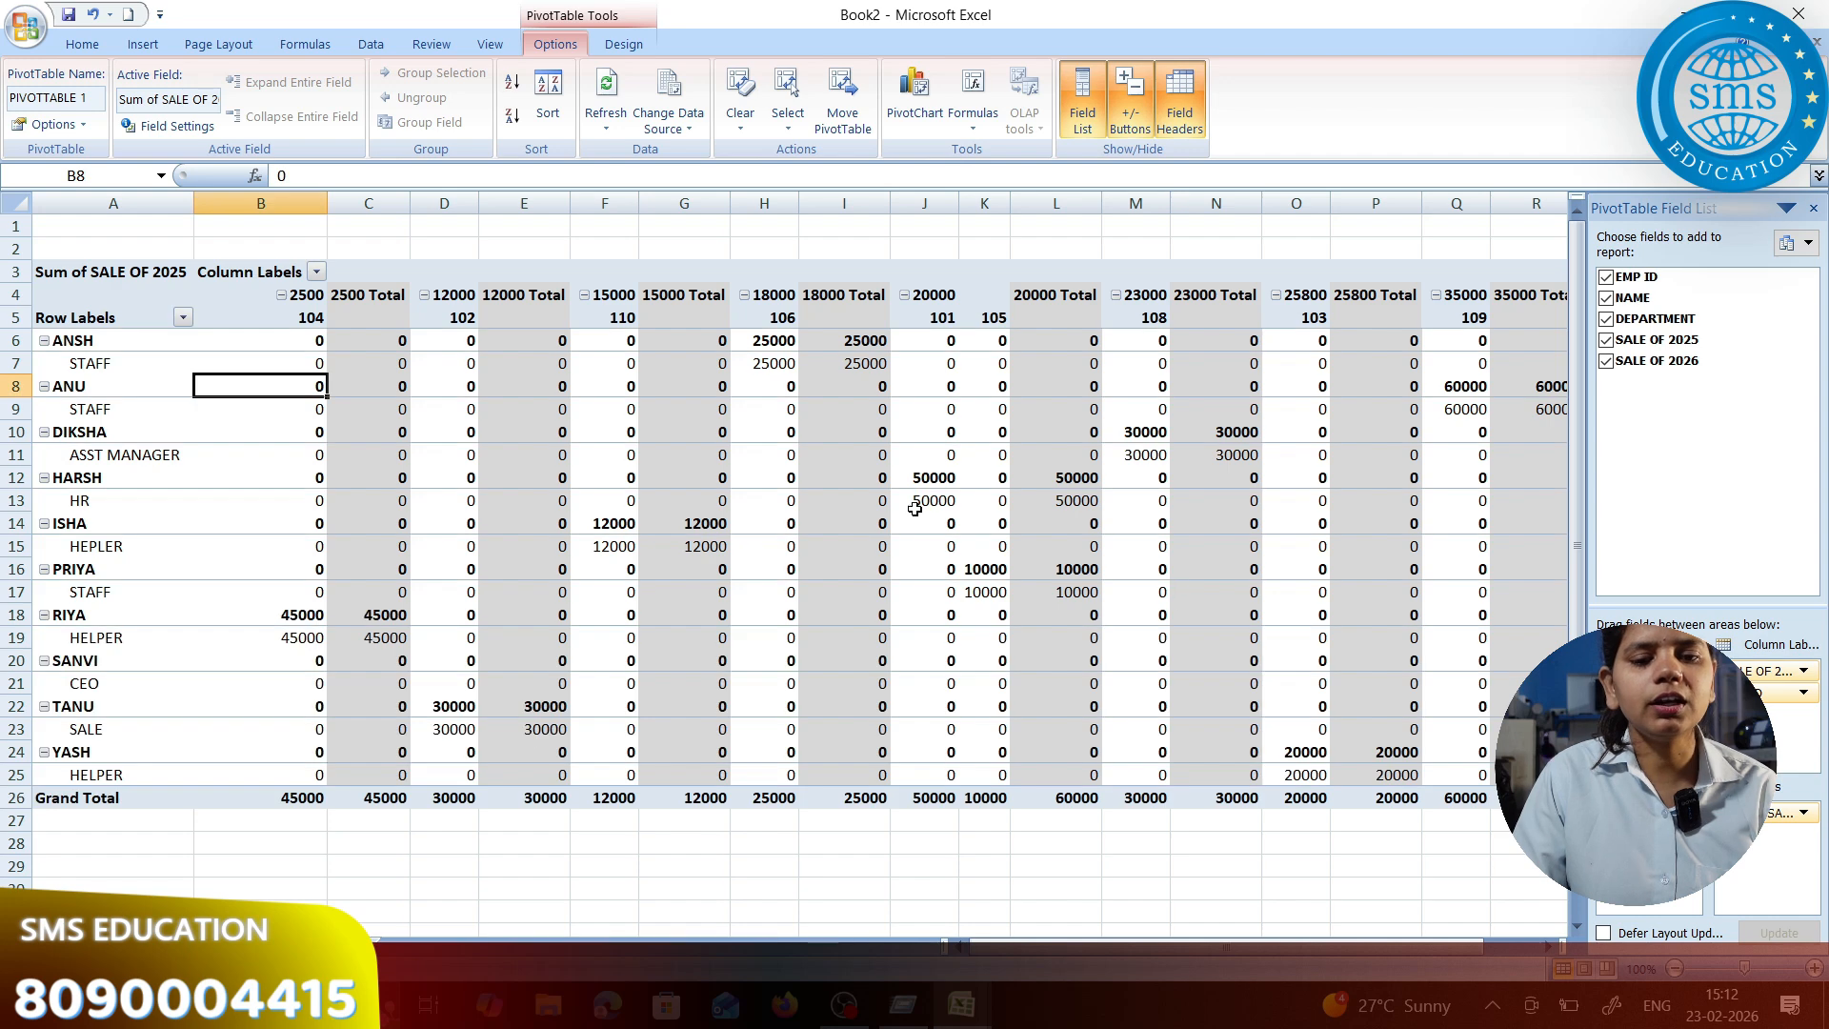
scroll(1205, 615, "down", 1)
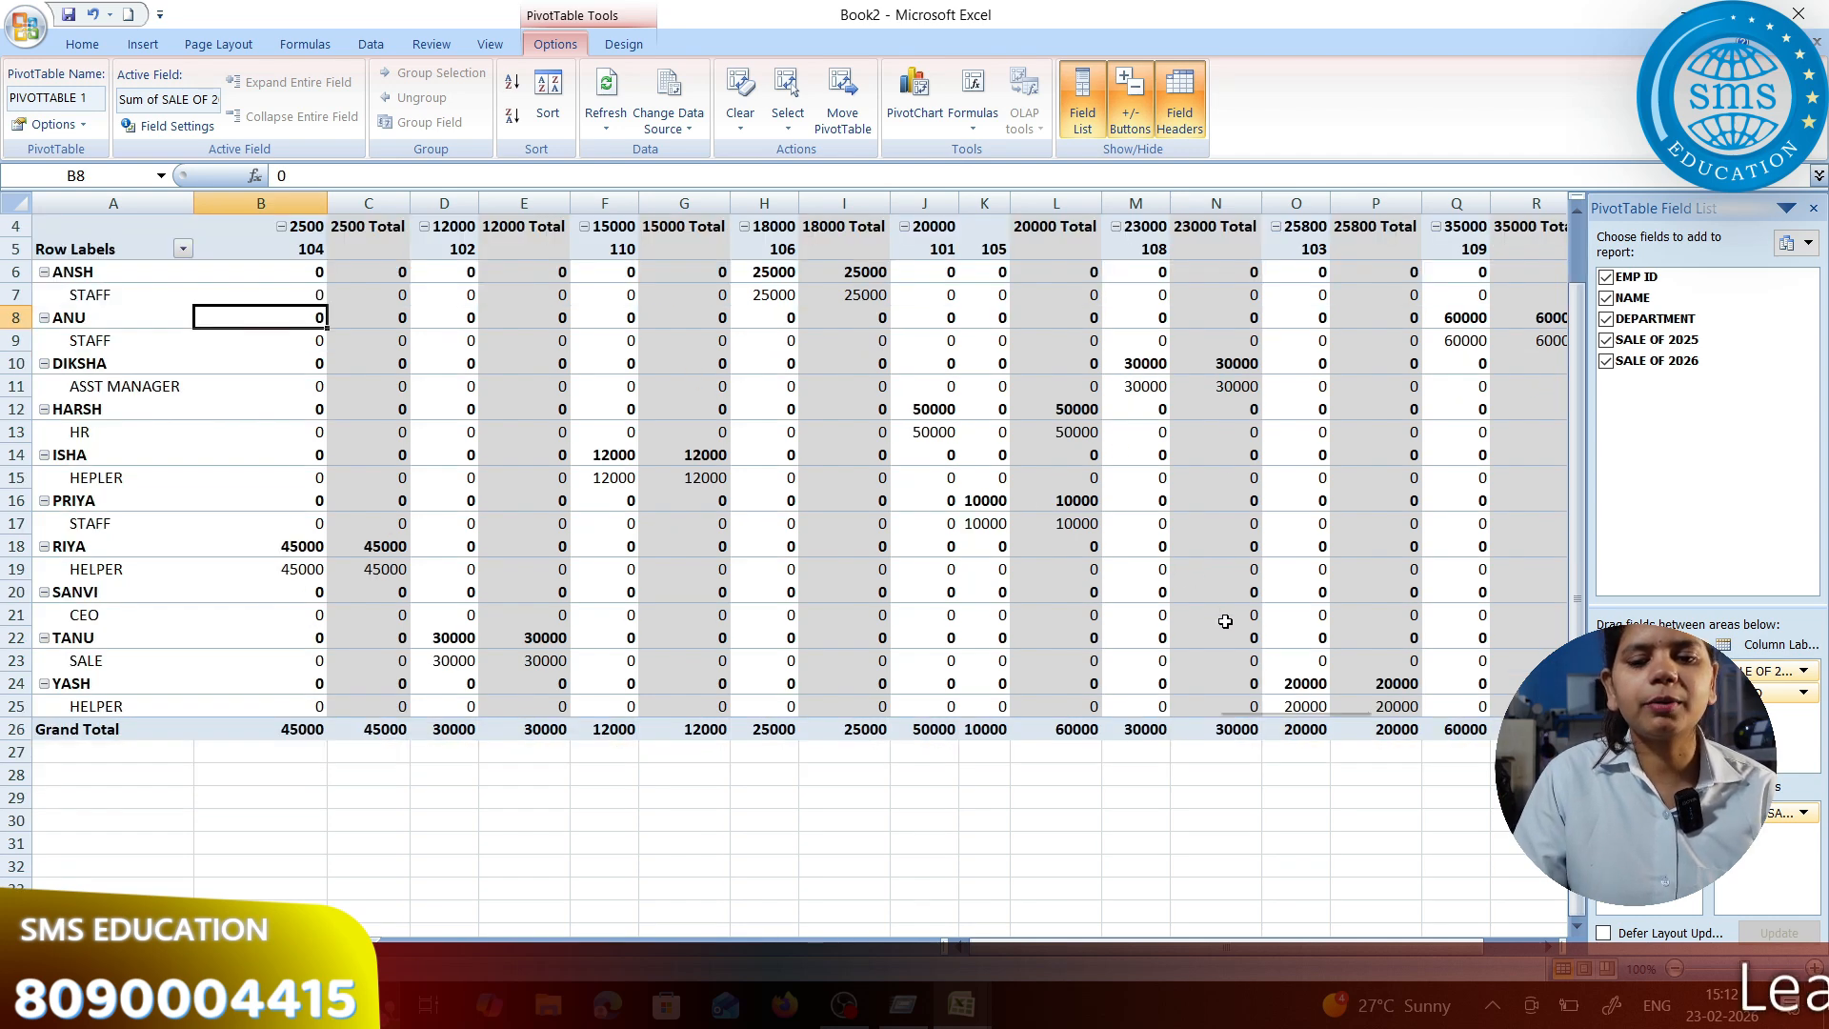
scroll(1224, 618, "up", 1)
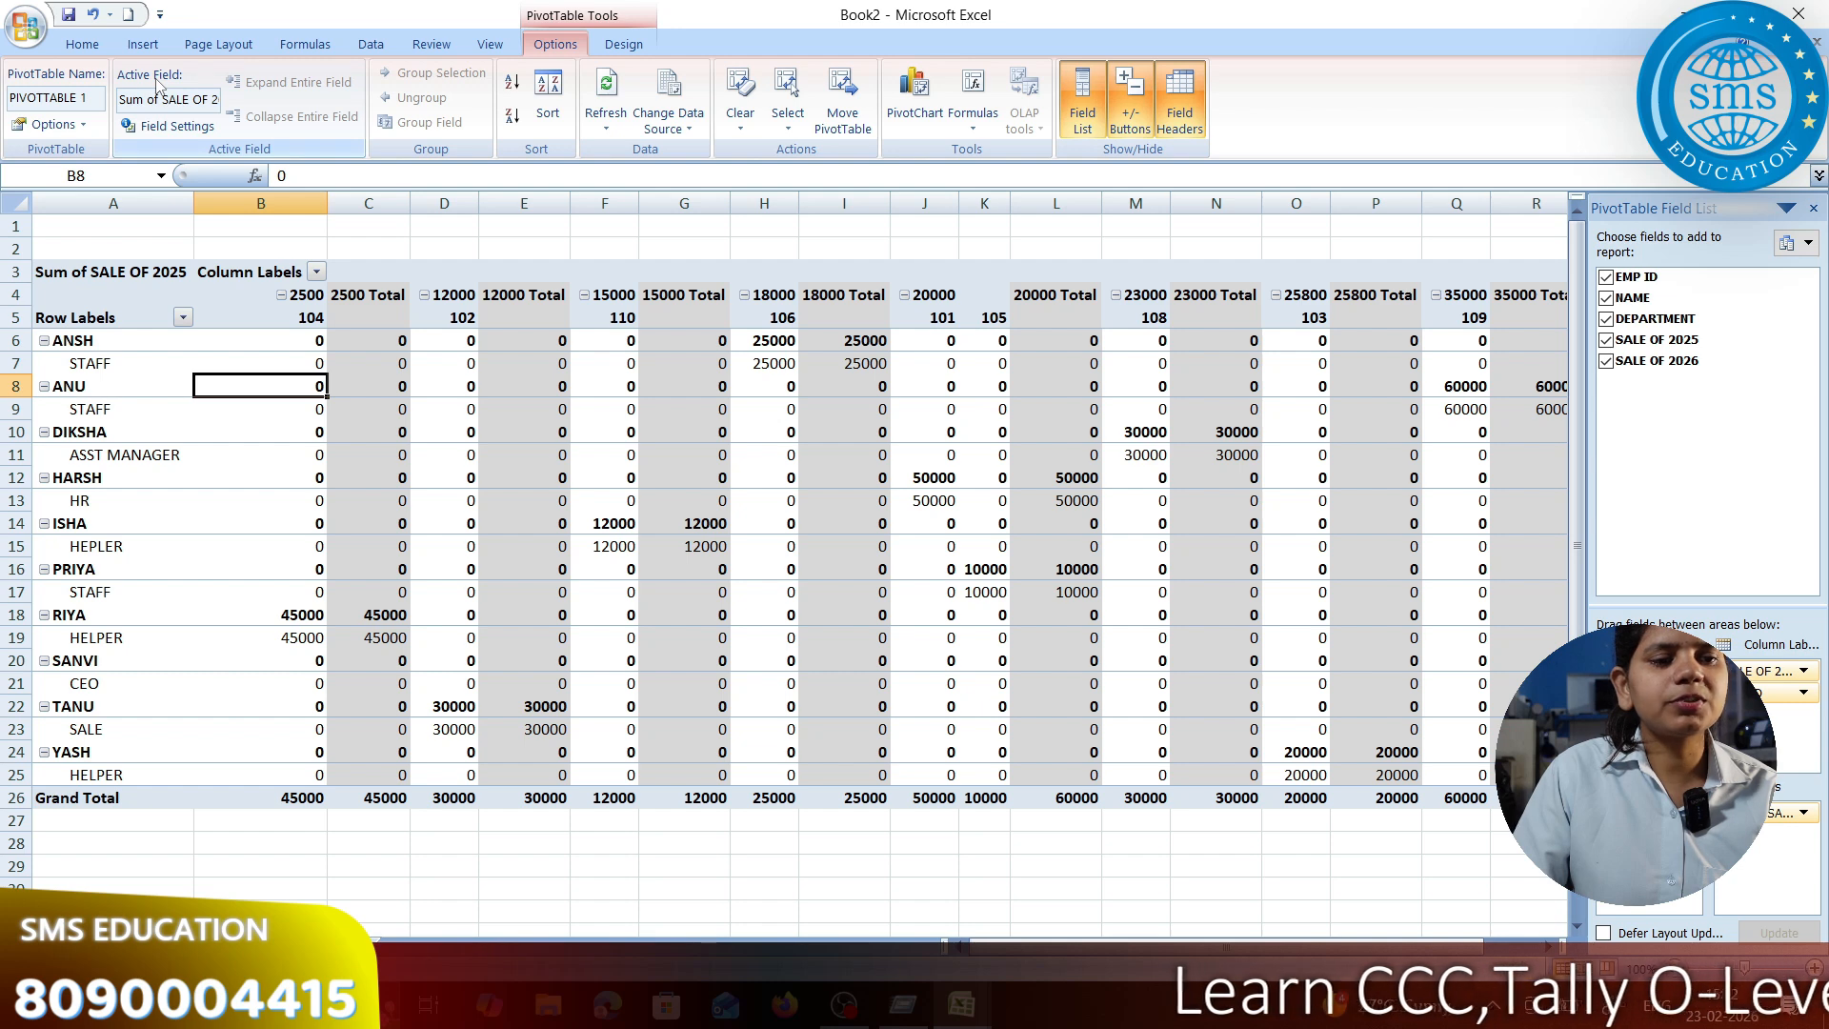
Select different value cells and the first employee's name and department labels to check the active field for each
left_click(424, 384)
left_click(812, 408)
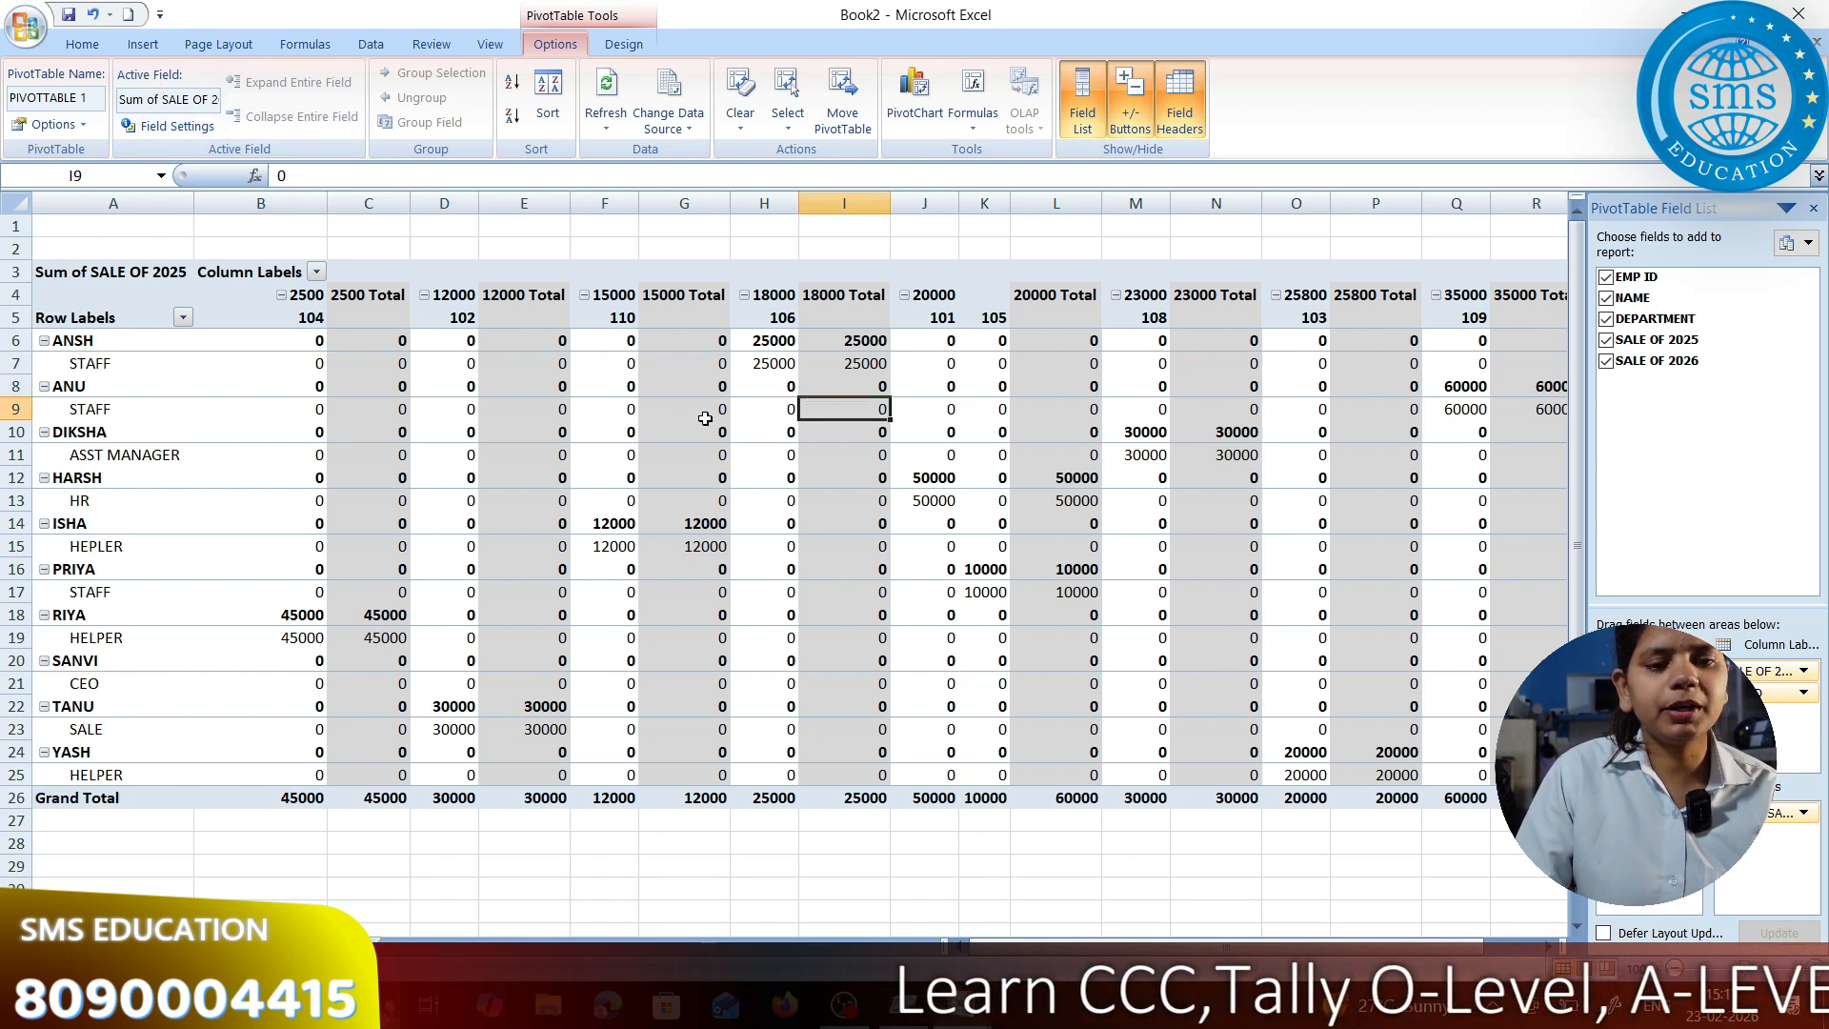
left_click(662, 414)
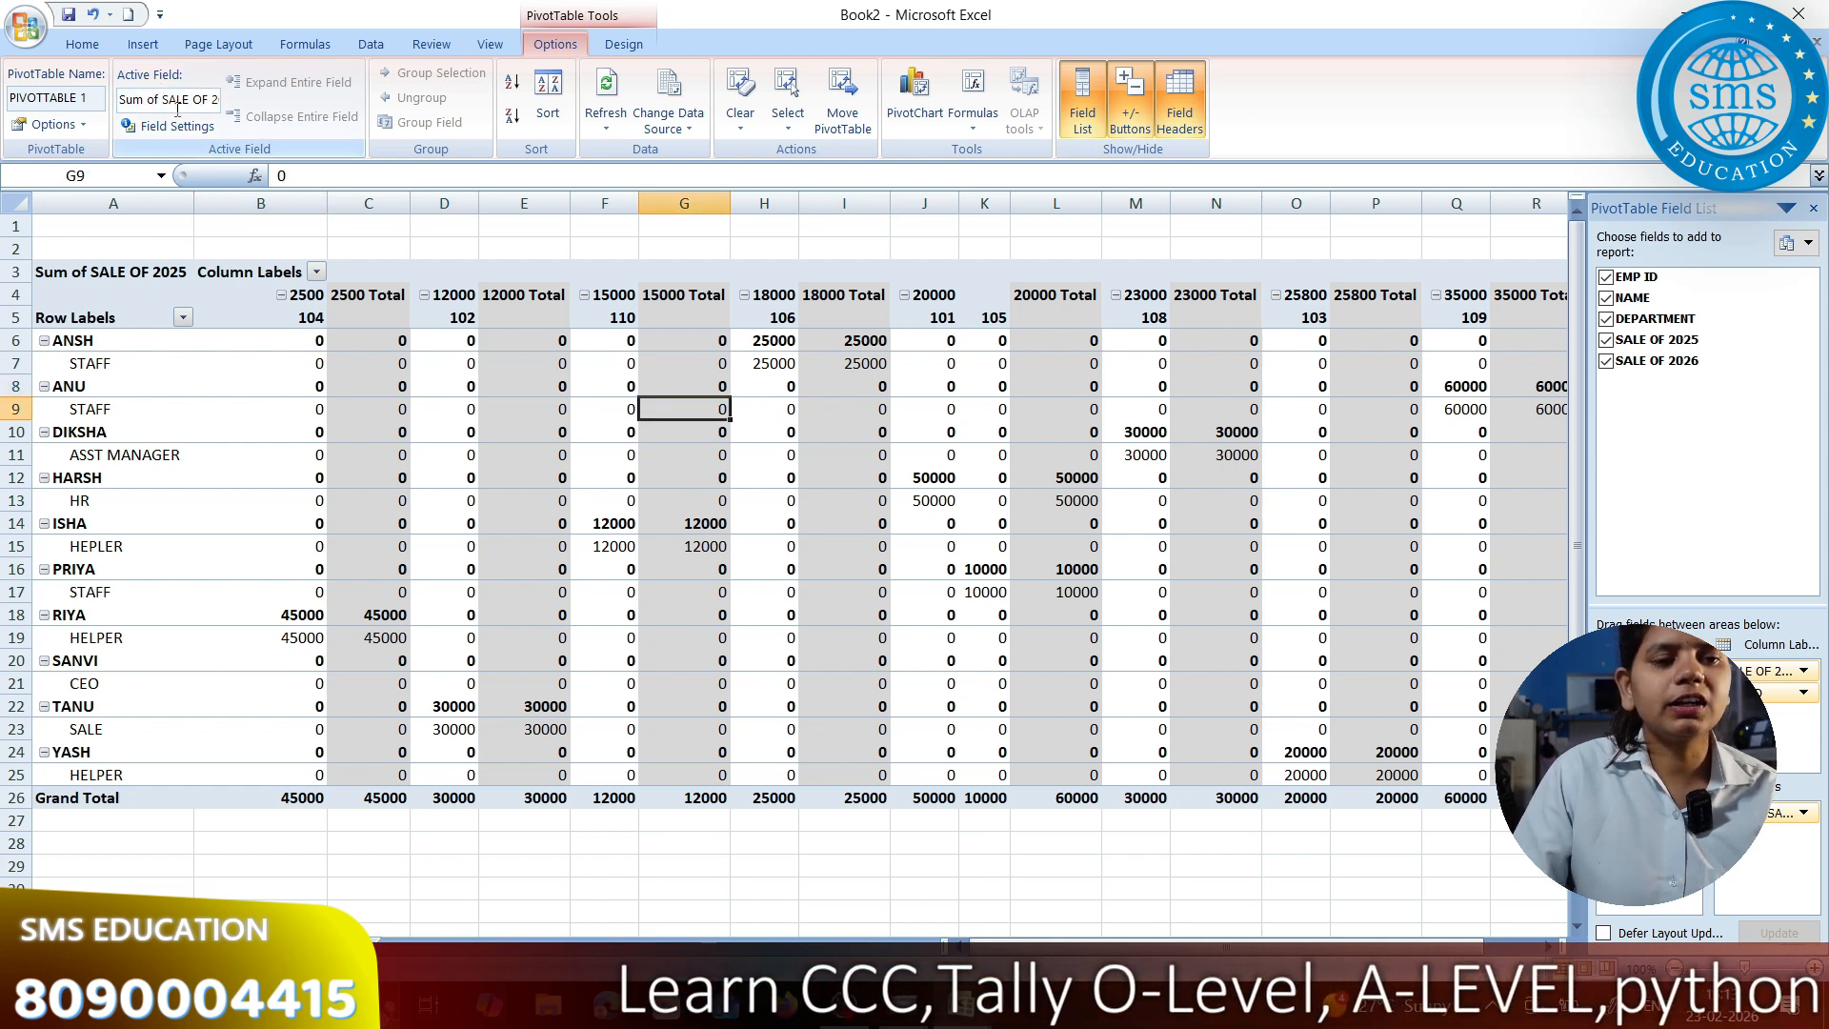
left_click(74, 343)
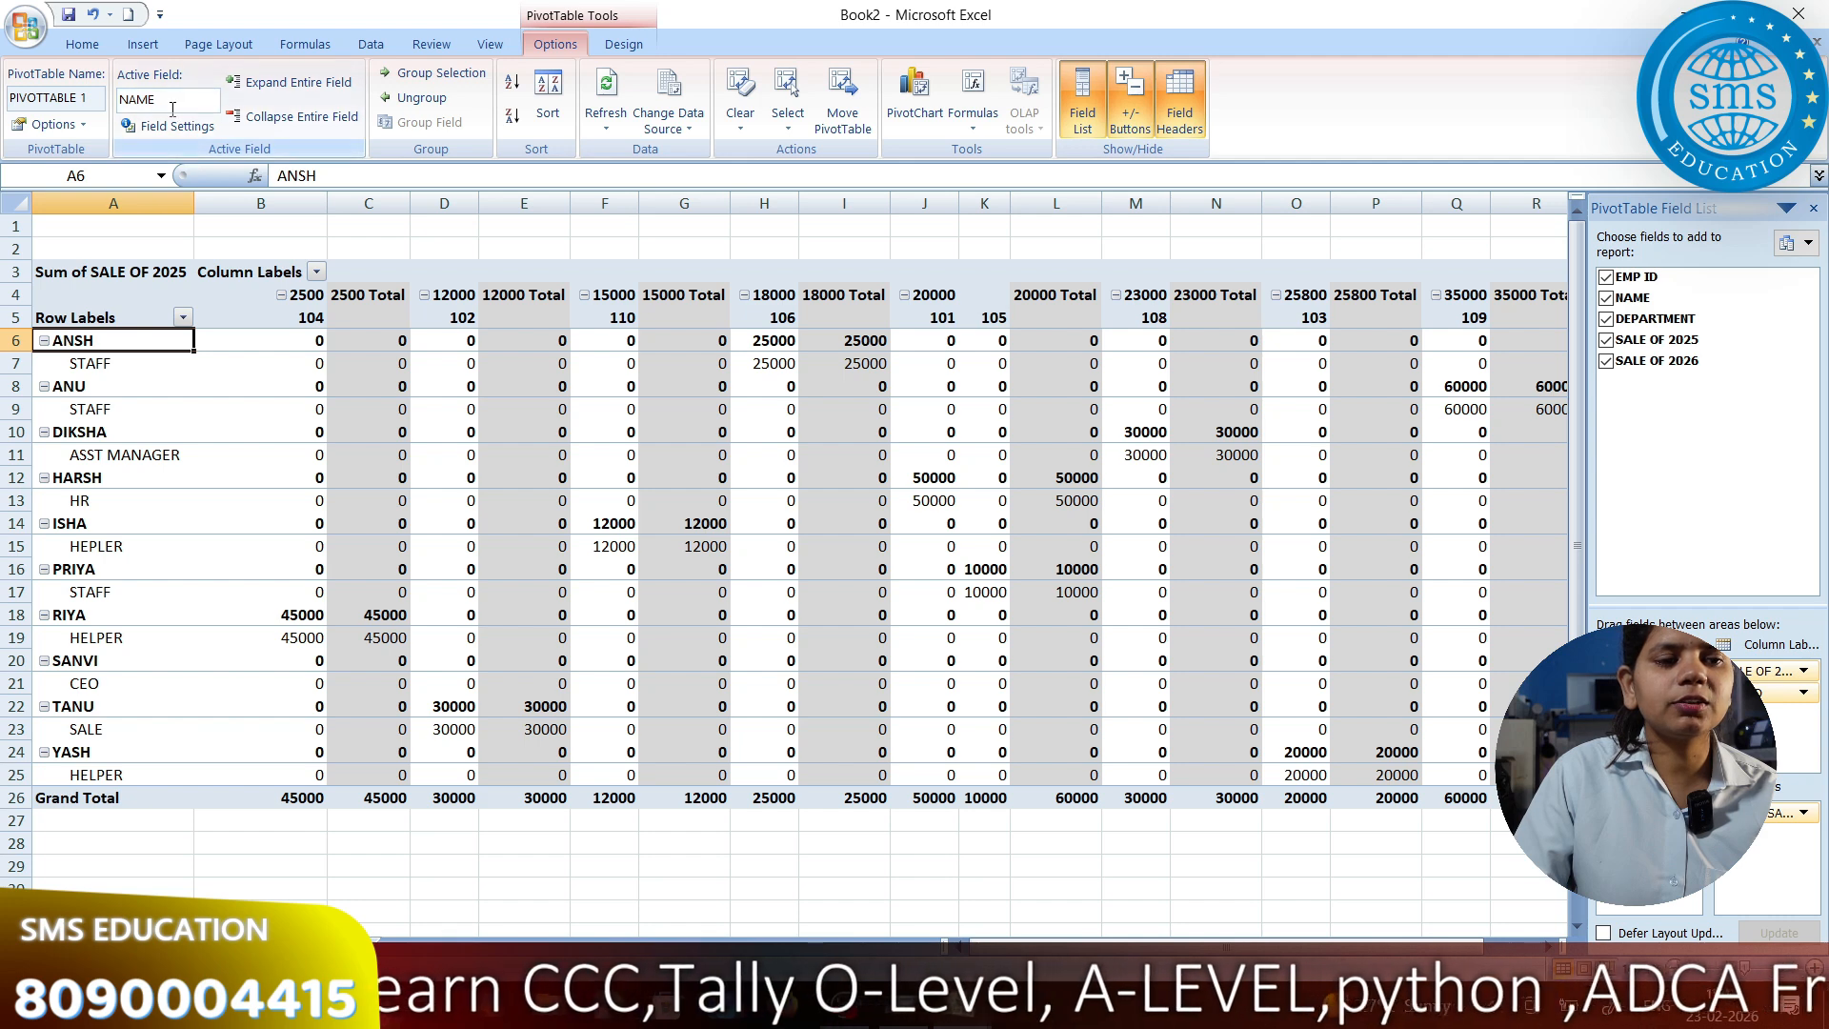
left_click(99, 362)
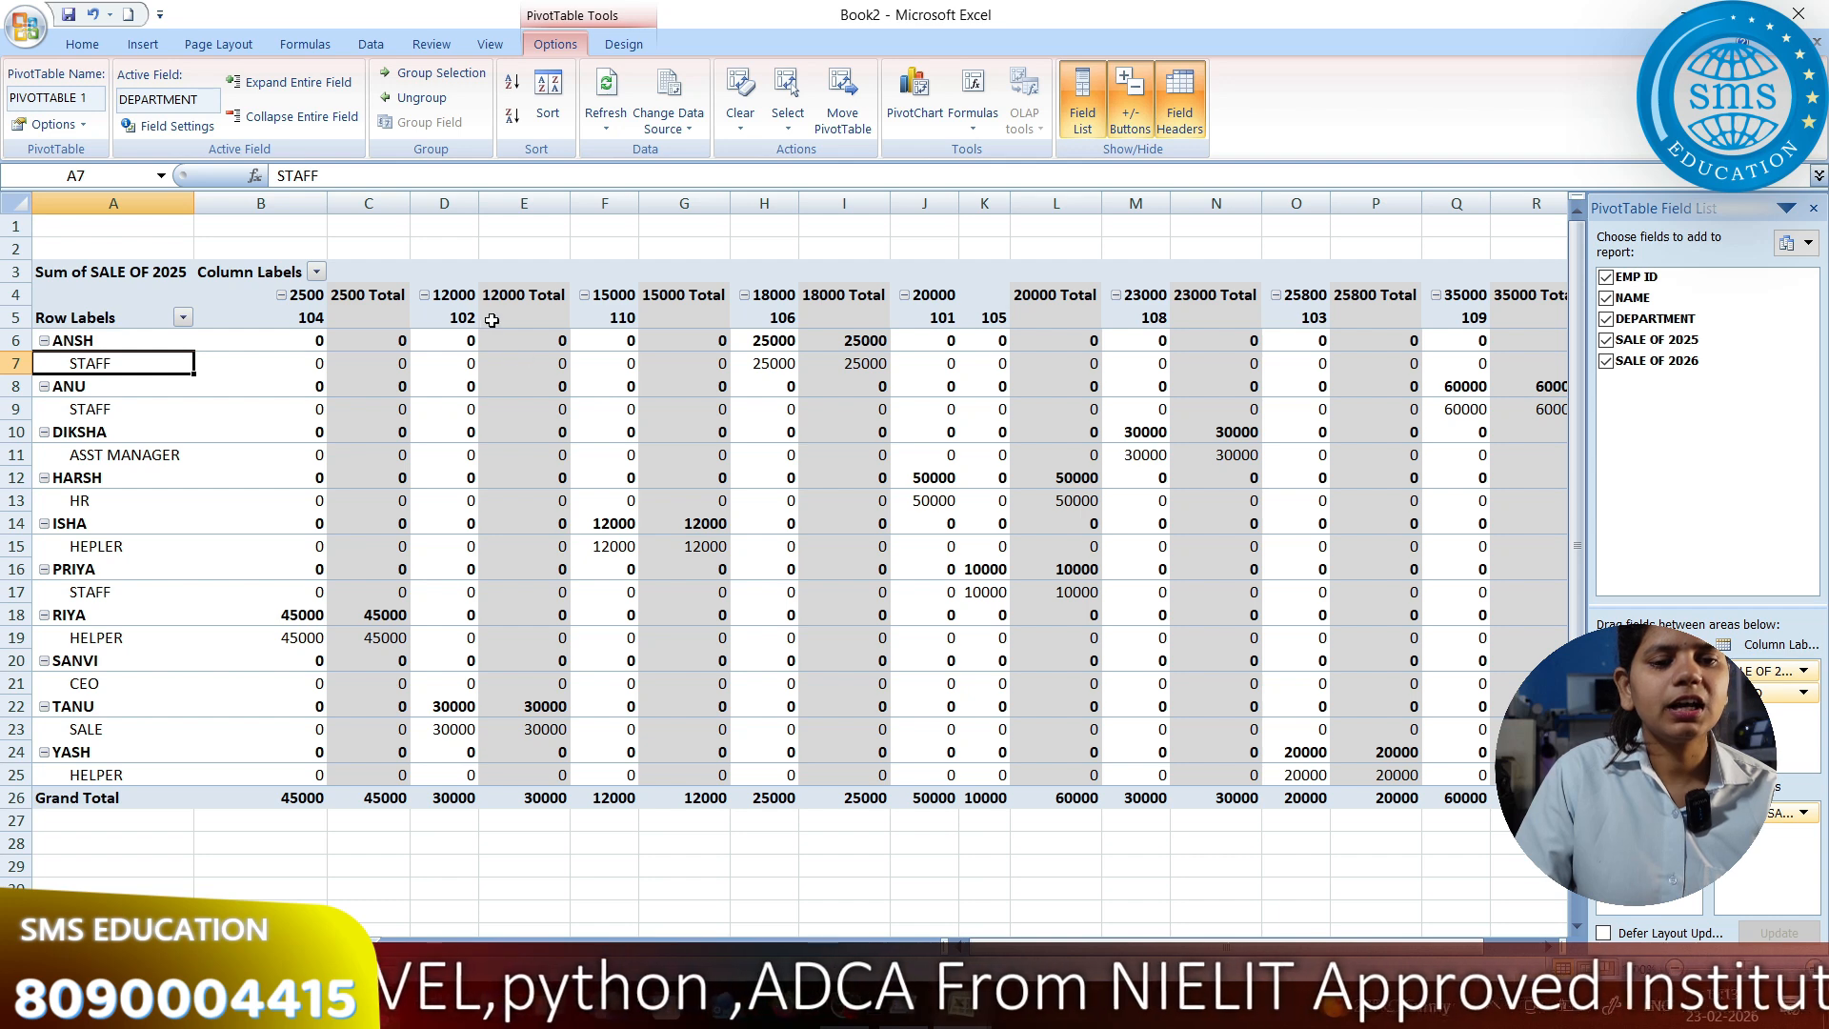
left_click(524, 362)
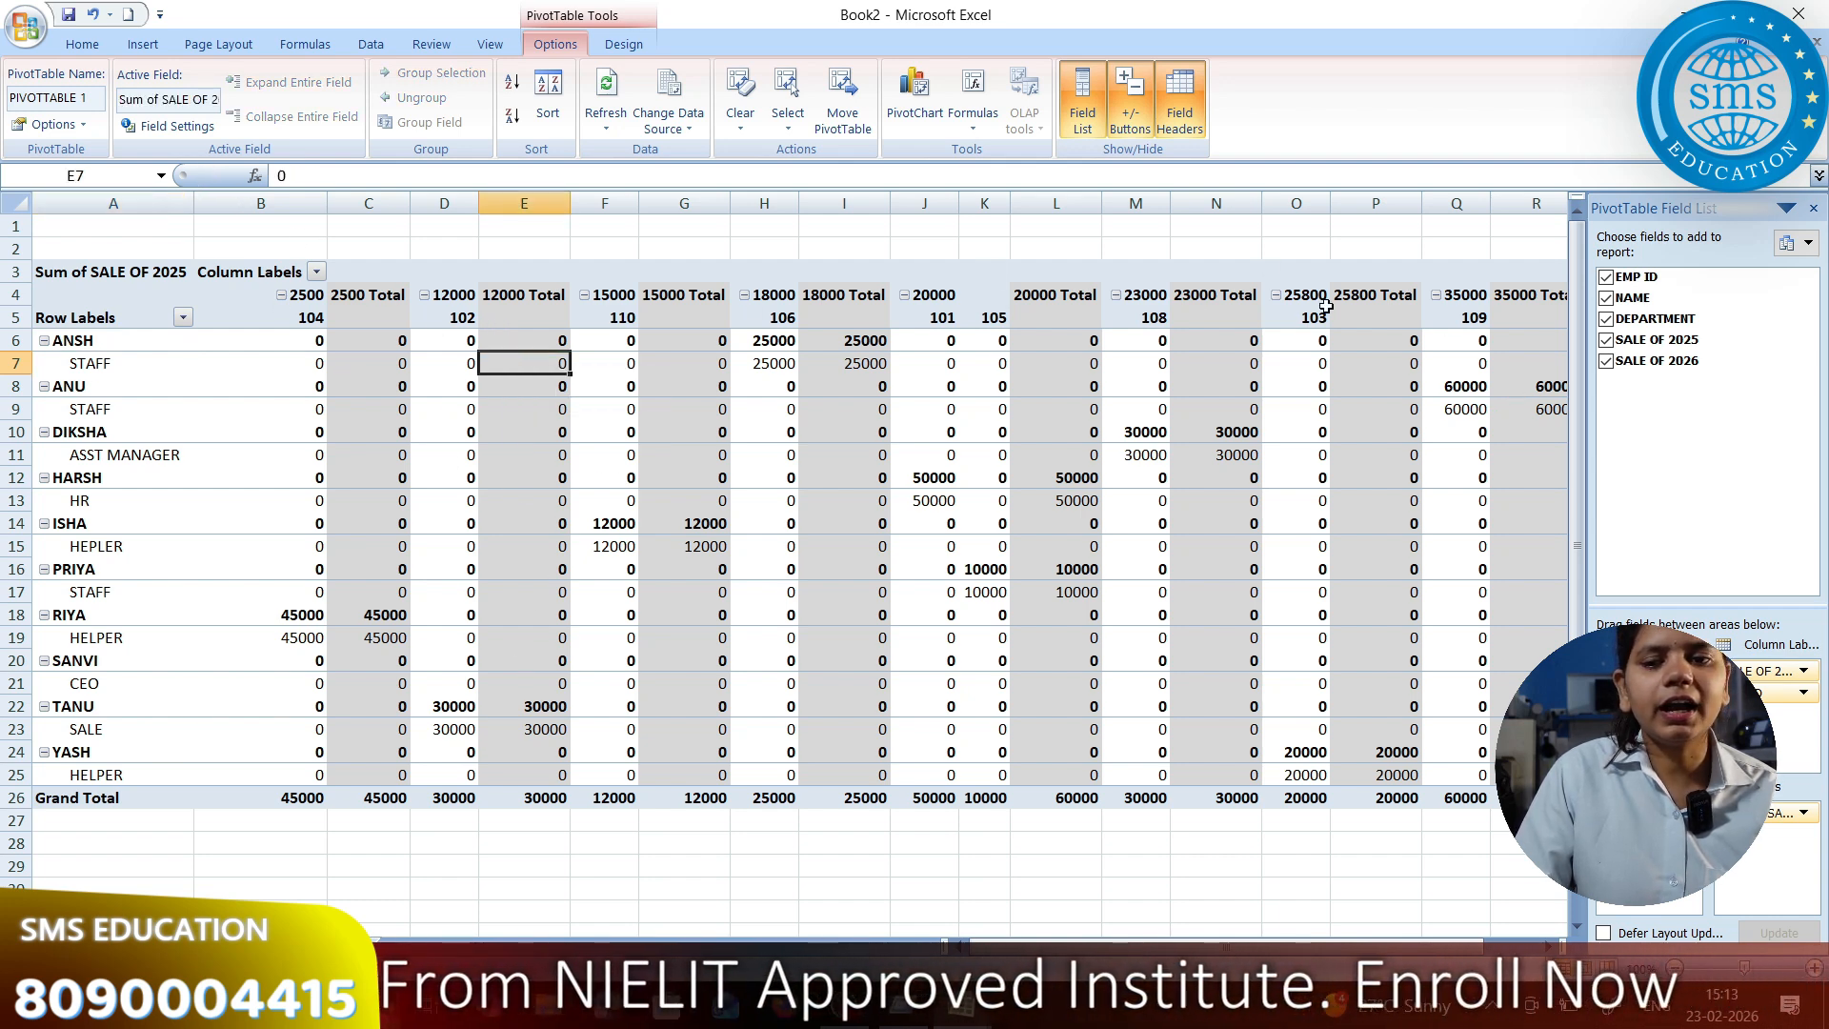
Review the available summary functions for the SALE OF 2025 value field and summarize it by Count
left_click(560, 452)
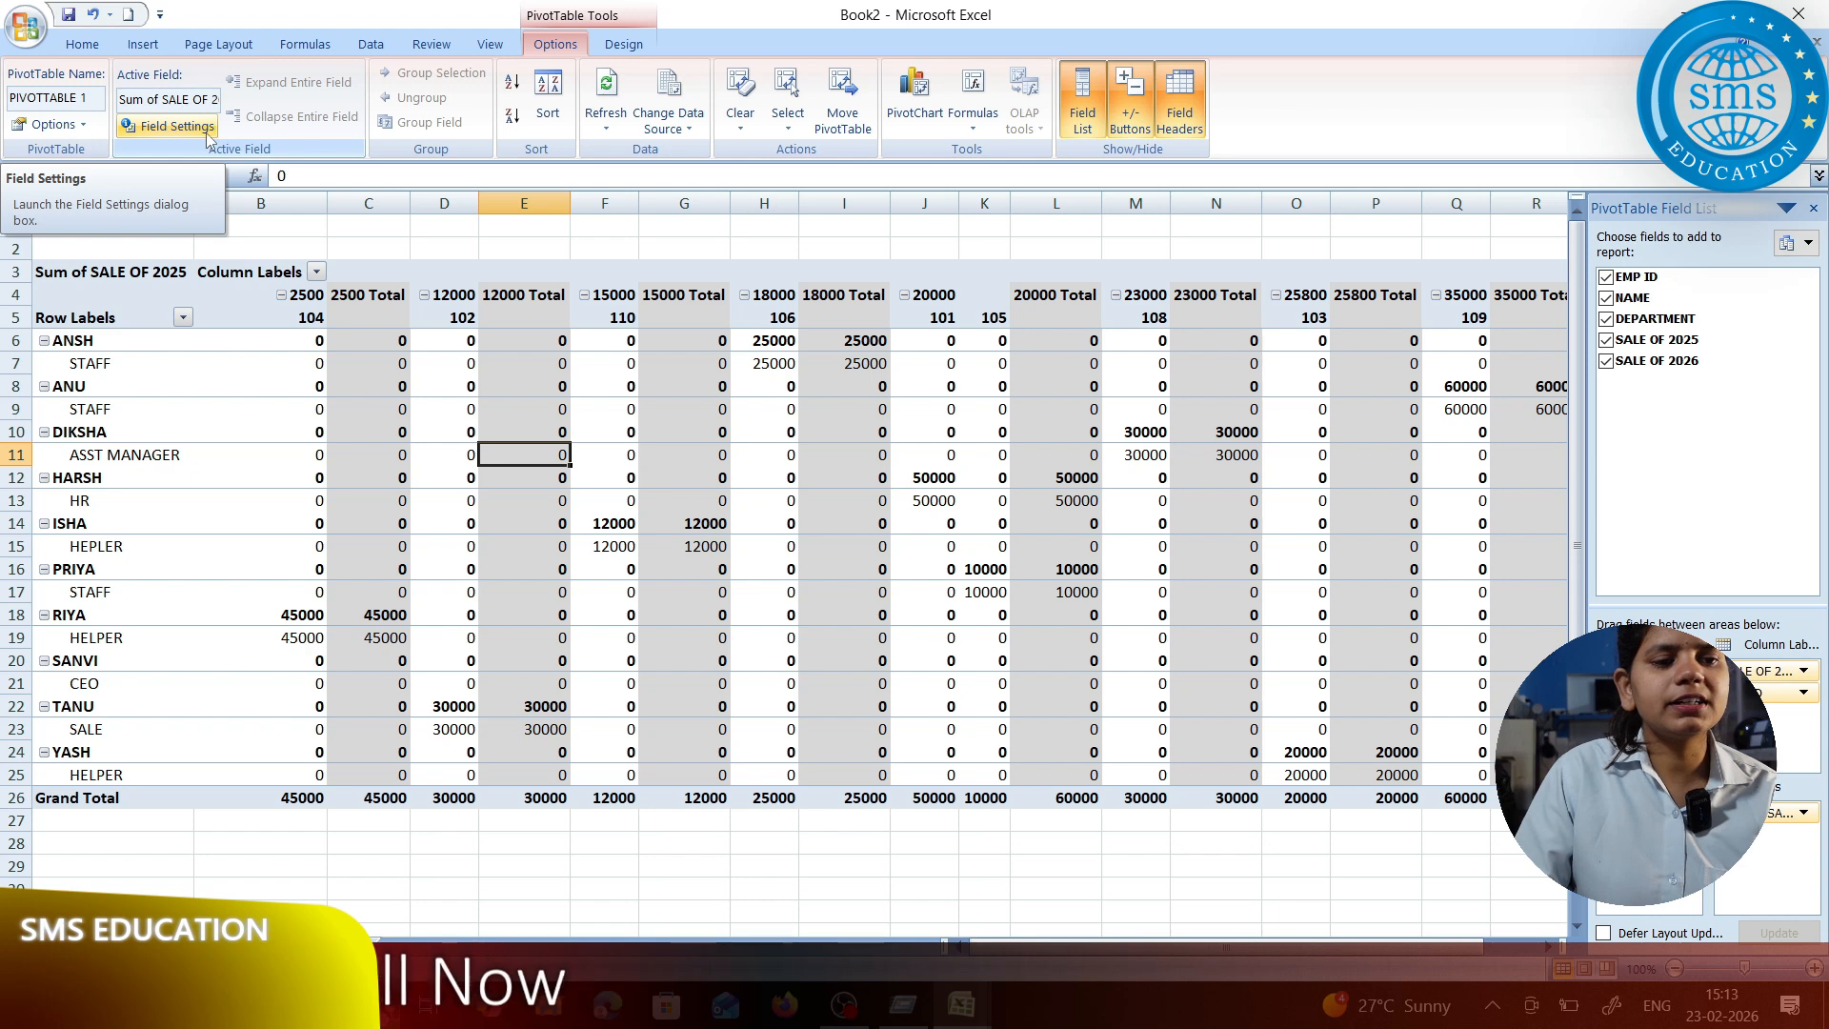
left_click(171, 125)
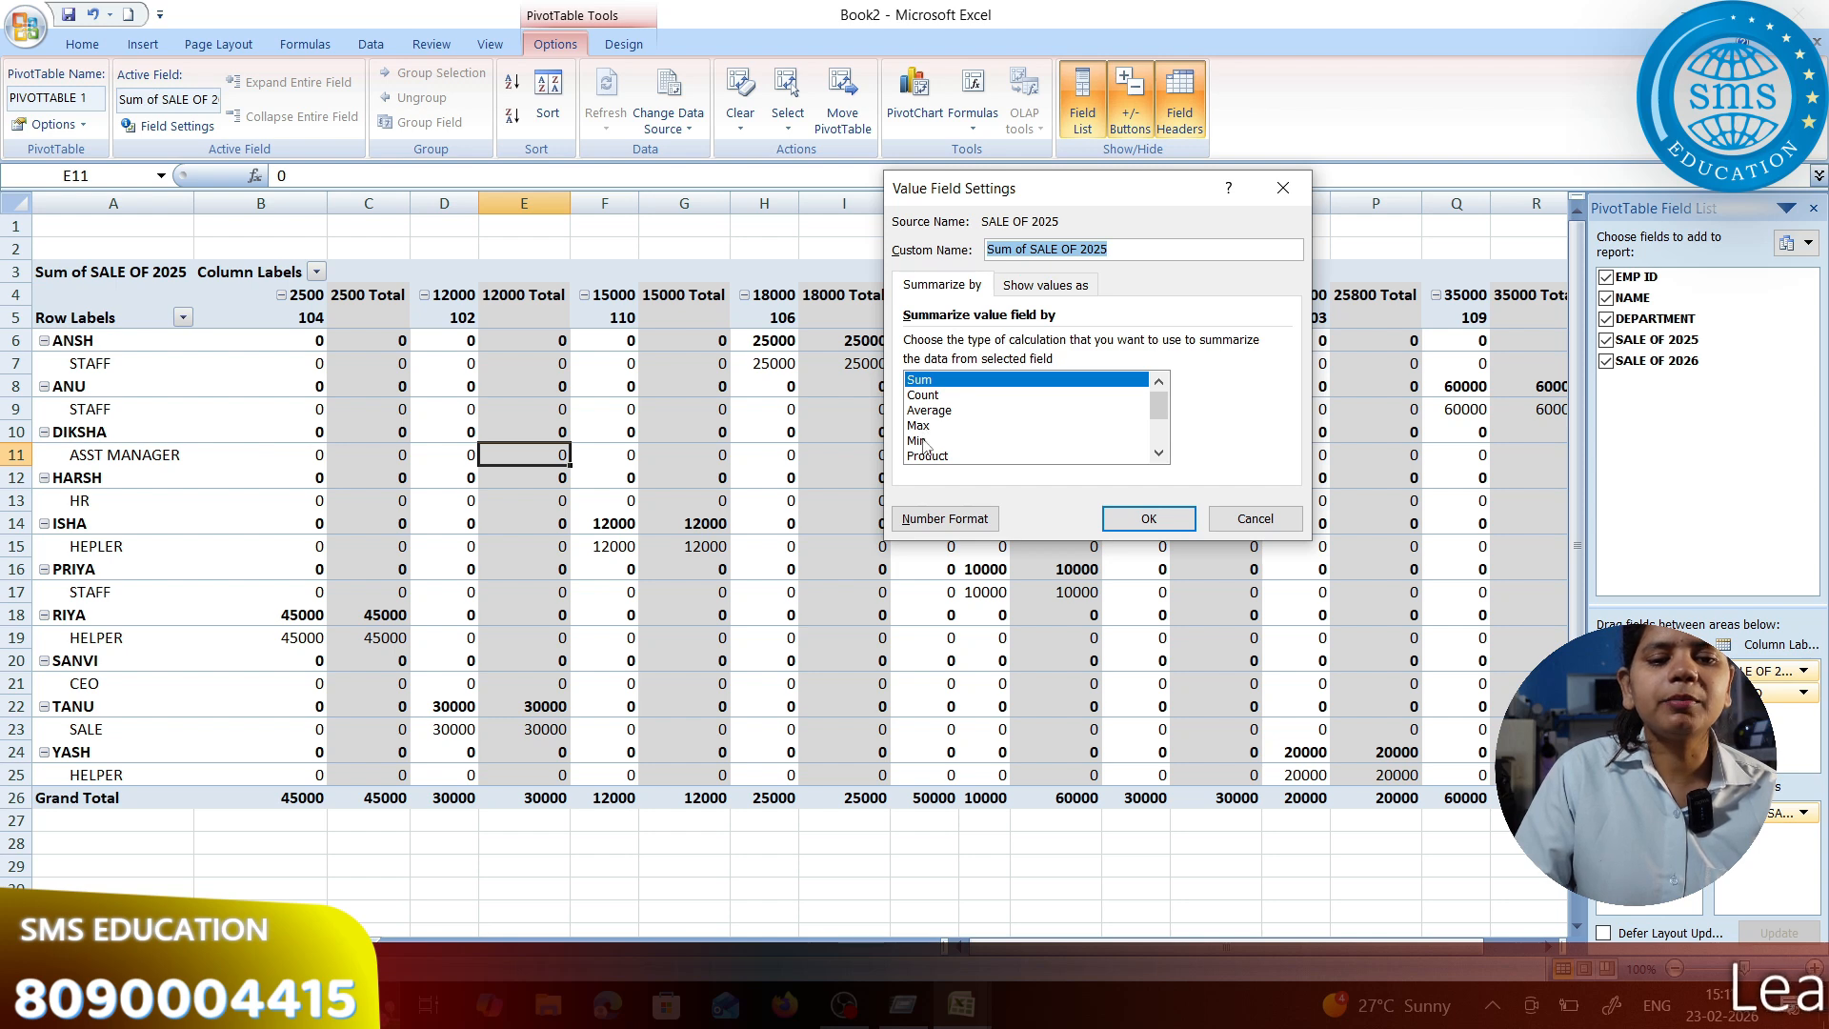
left_click(1159, 453)
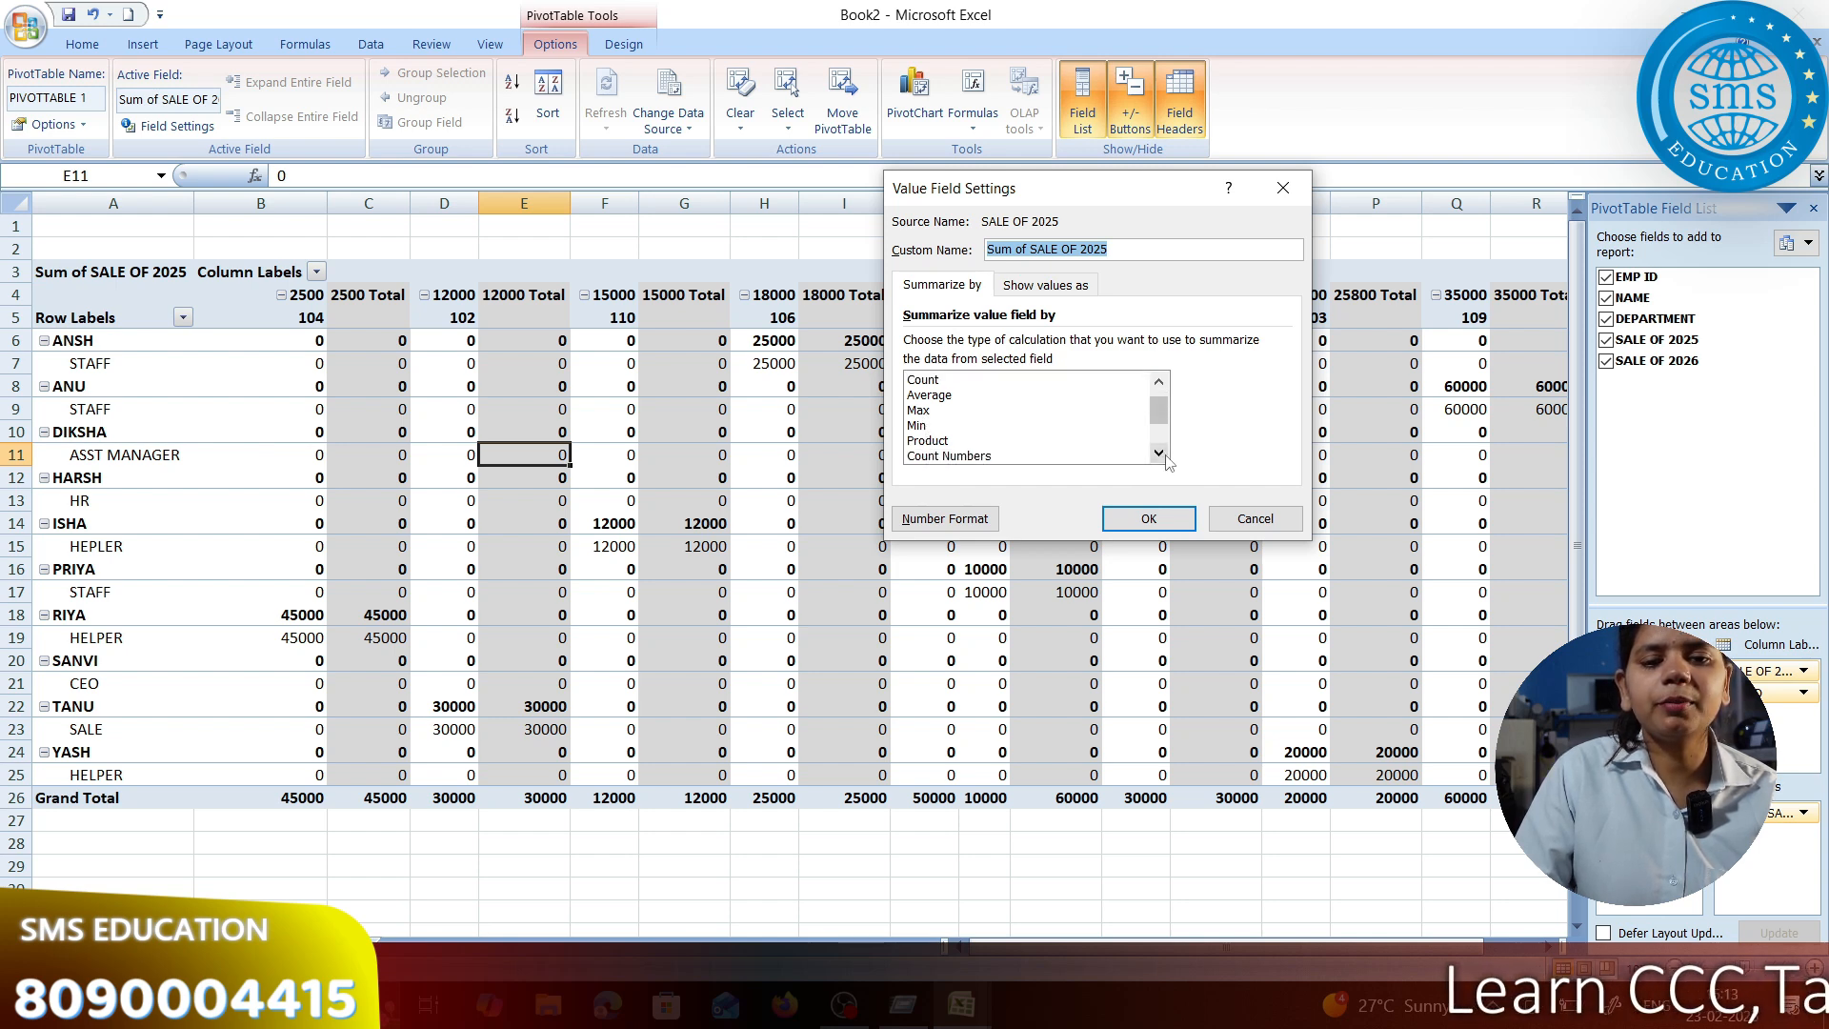
left_click(1159, 453)
left_click(1158, 454)
left_click(1159, 453)
left_click(1159, 453)
left_click_drag(1165, 430, 1160, 399)
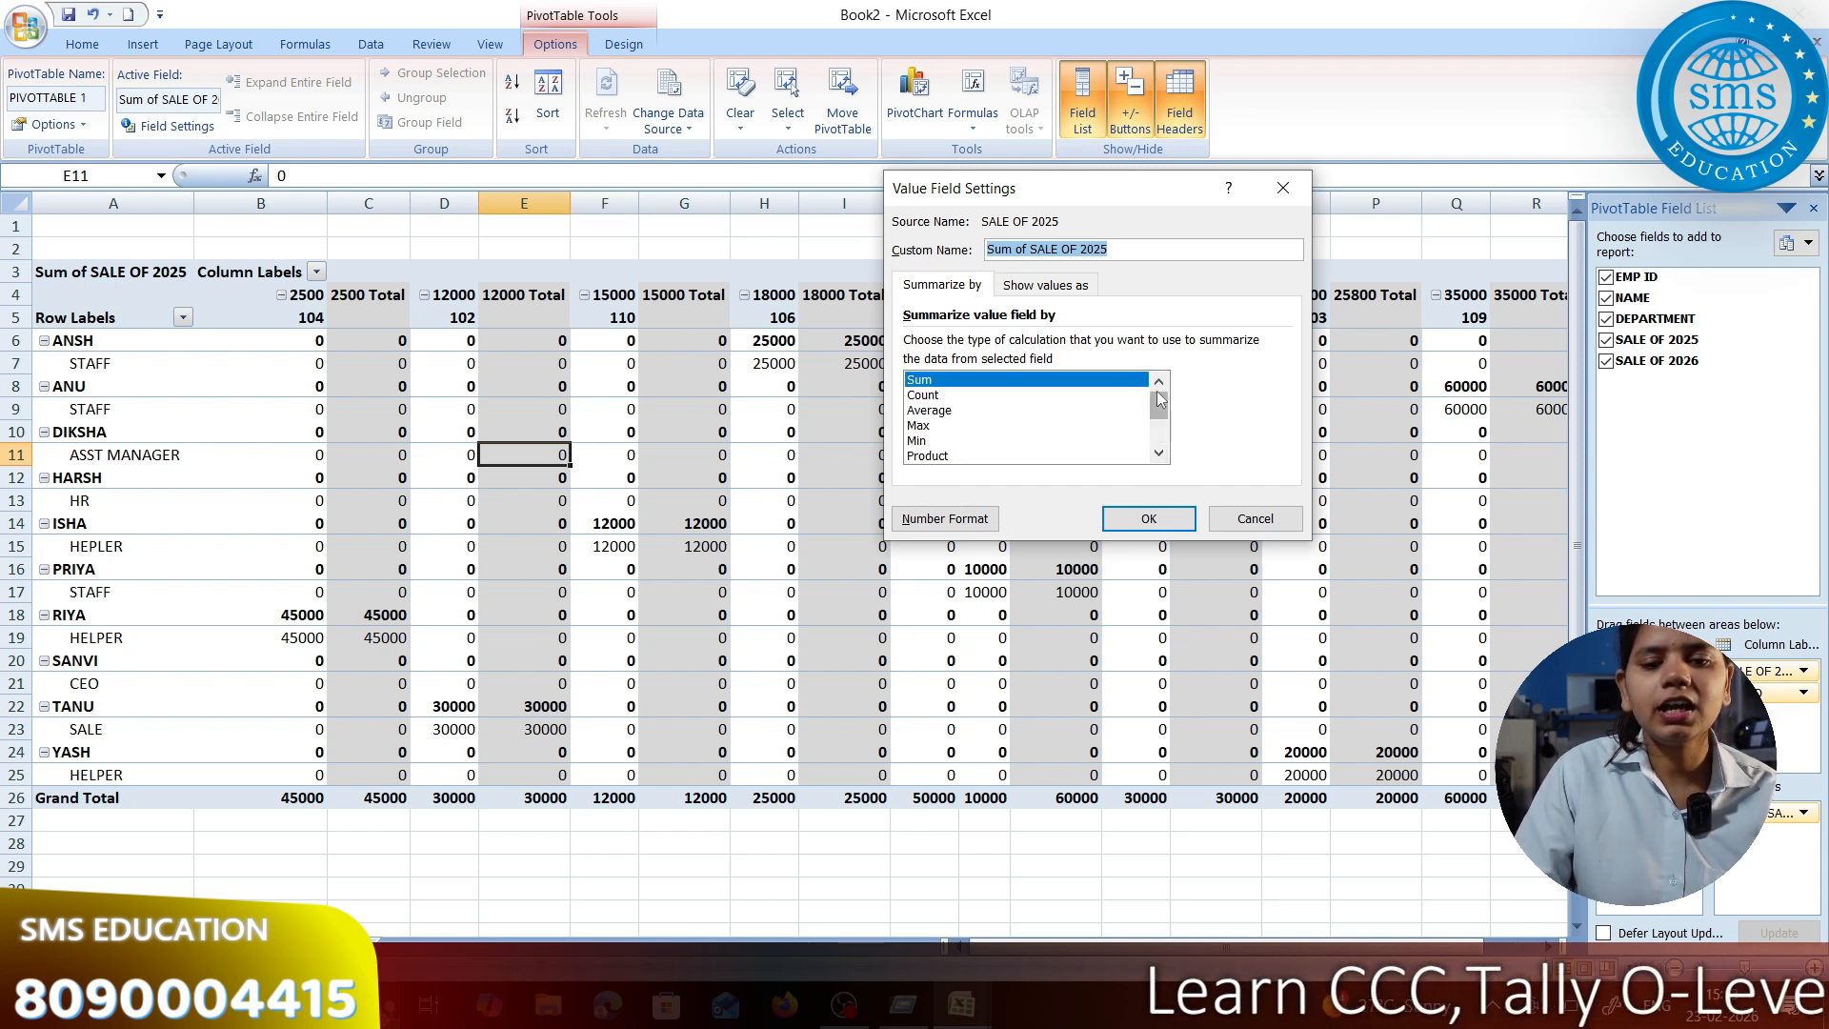
left_click(948, 395)
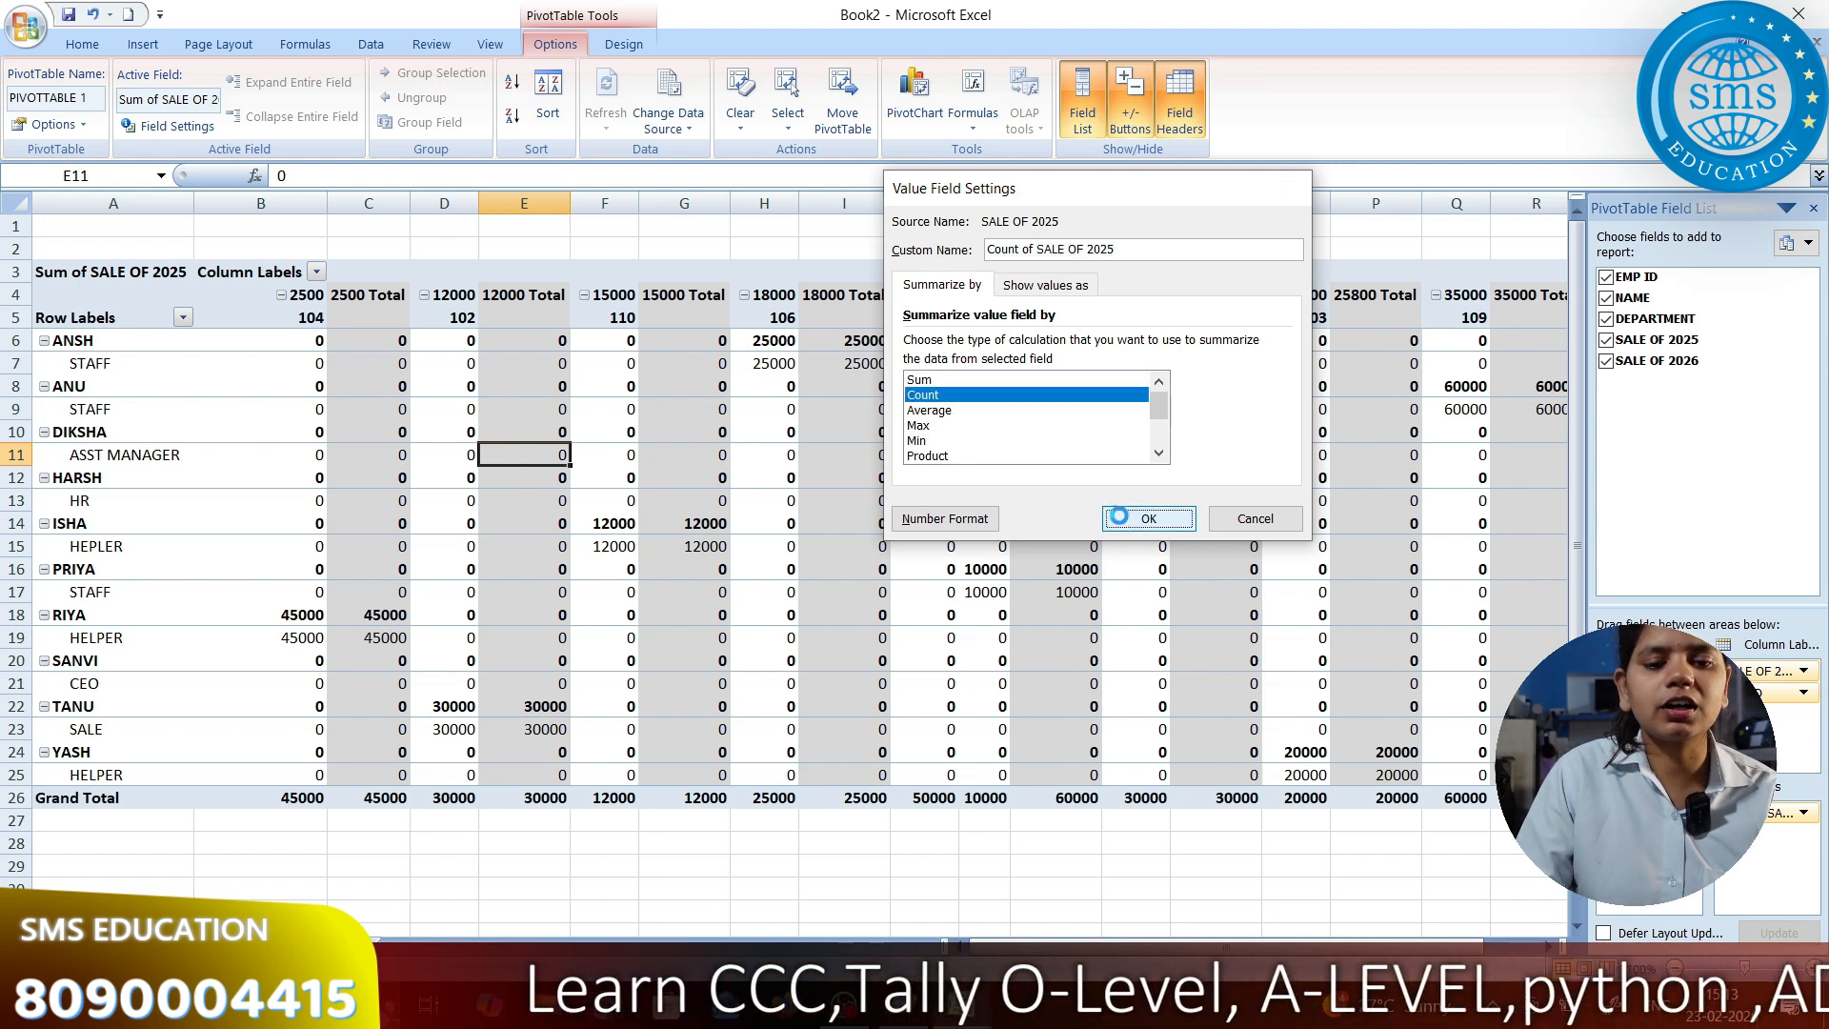
left_click(1110, 518)
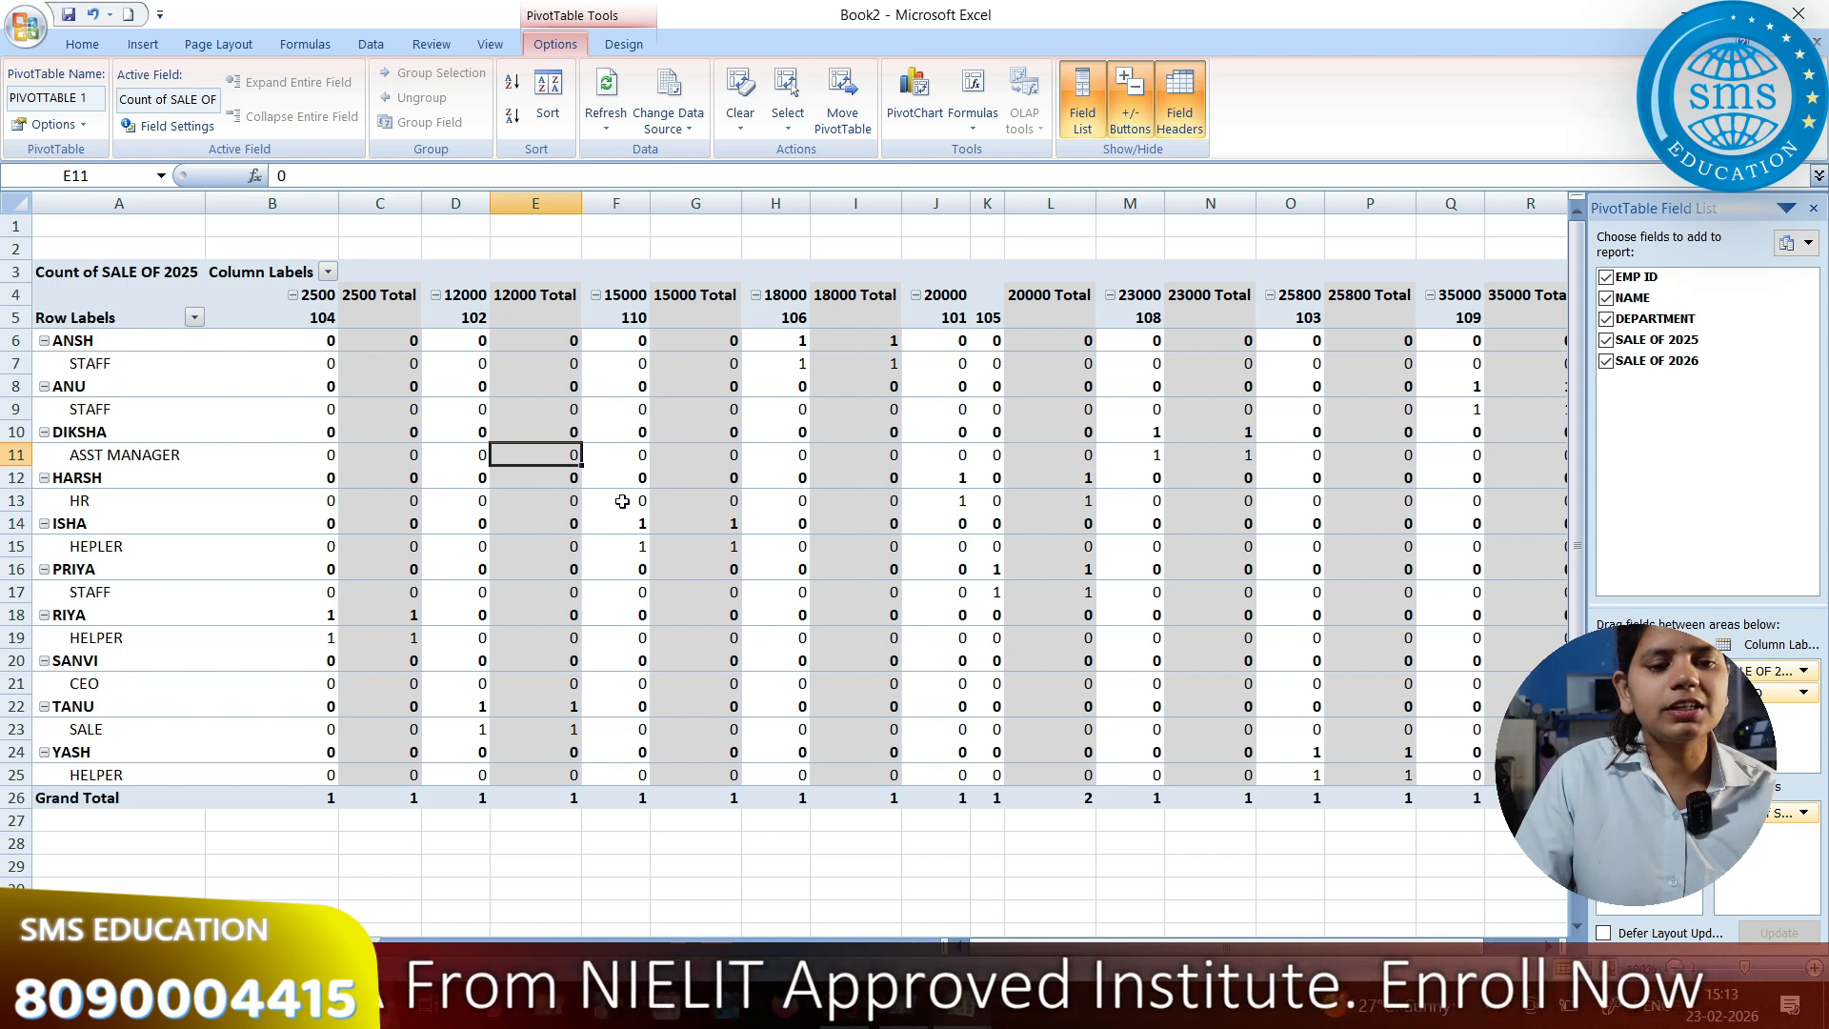
Set the SALE OF 2025 value field to be summarized by Sum again
left_click(162, 126)
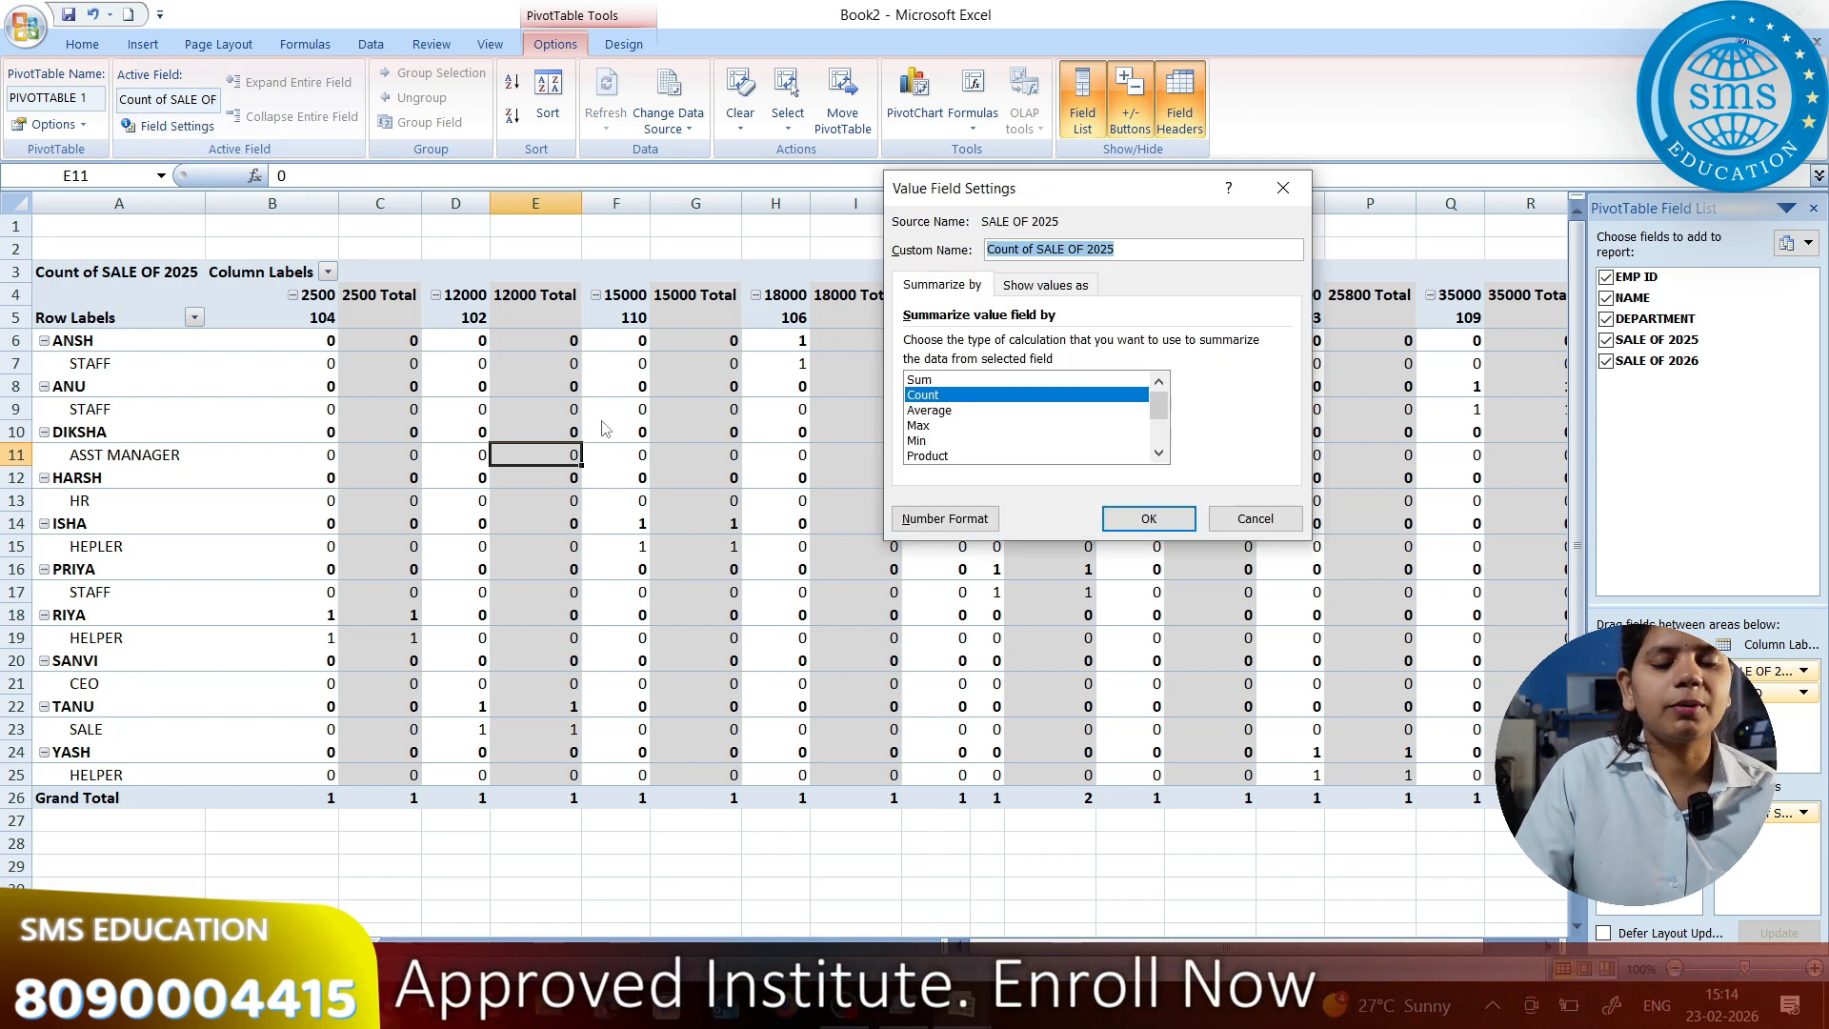
left_click(917, 380)
left_click(1105, 520)
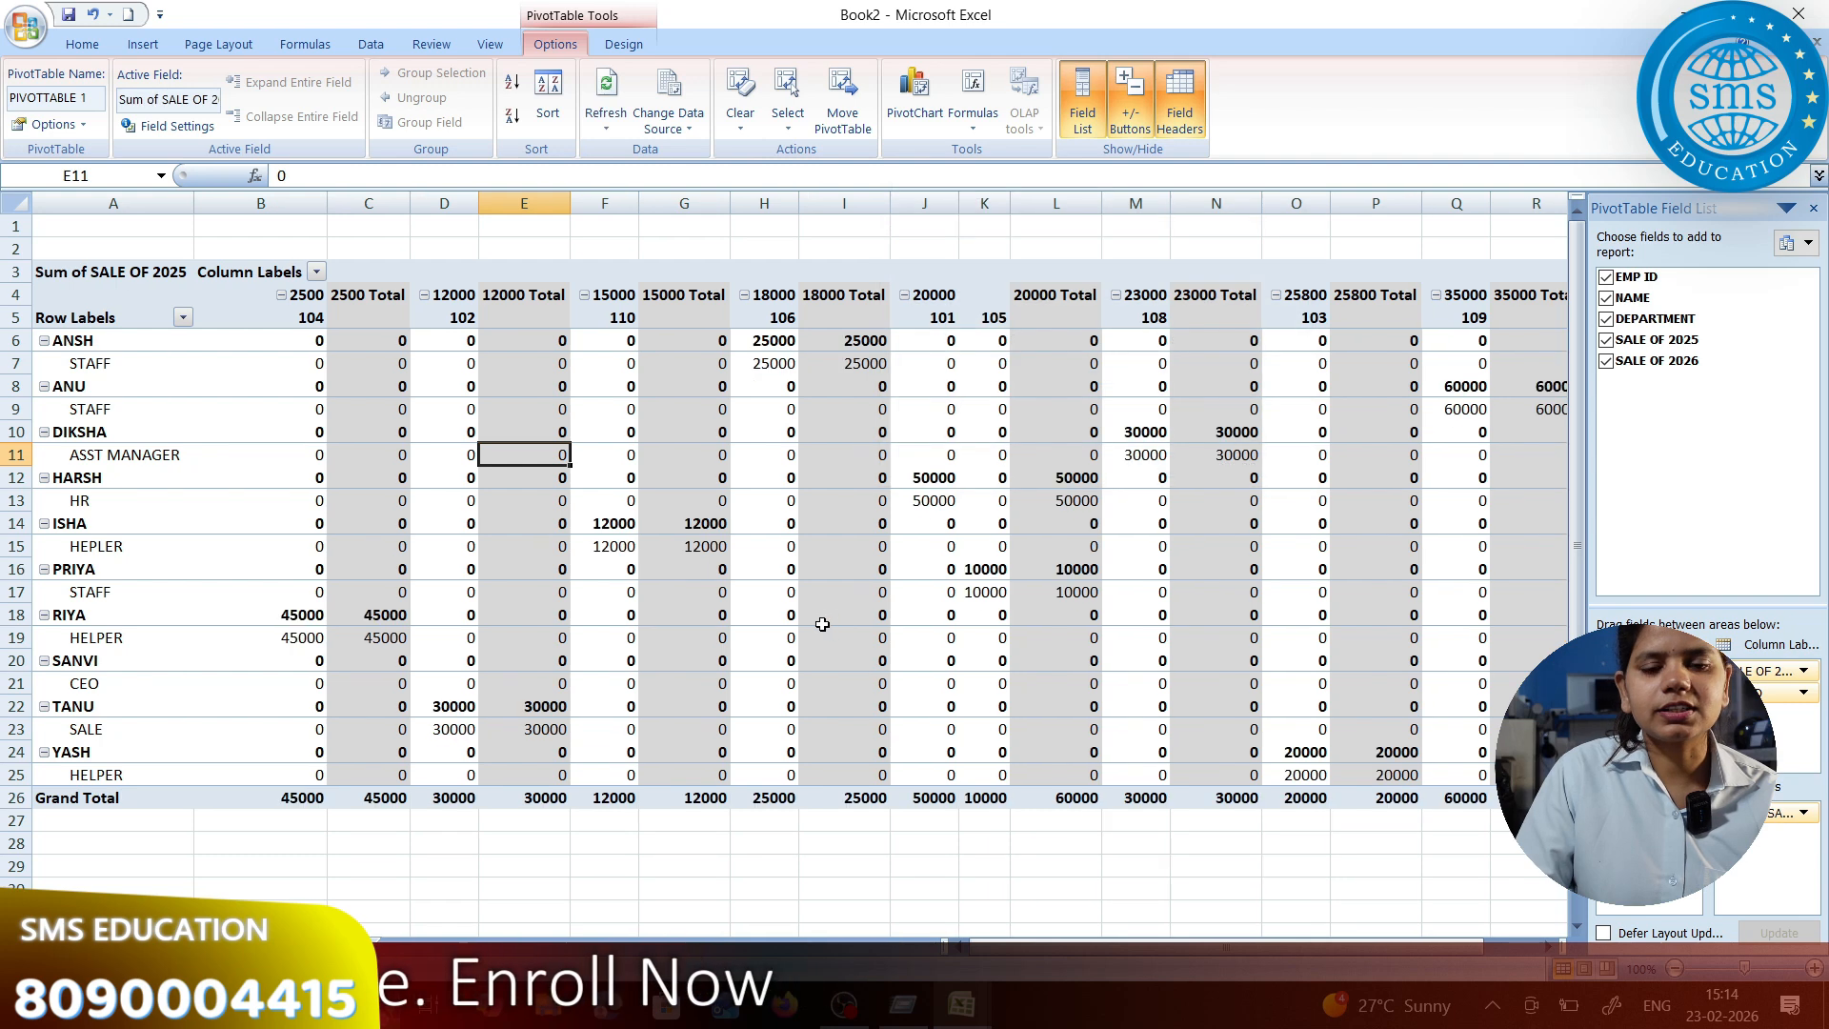
left_click(324, 572)
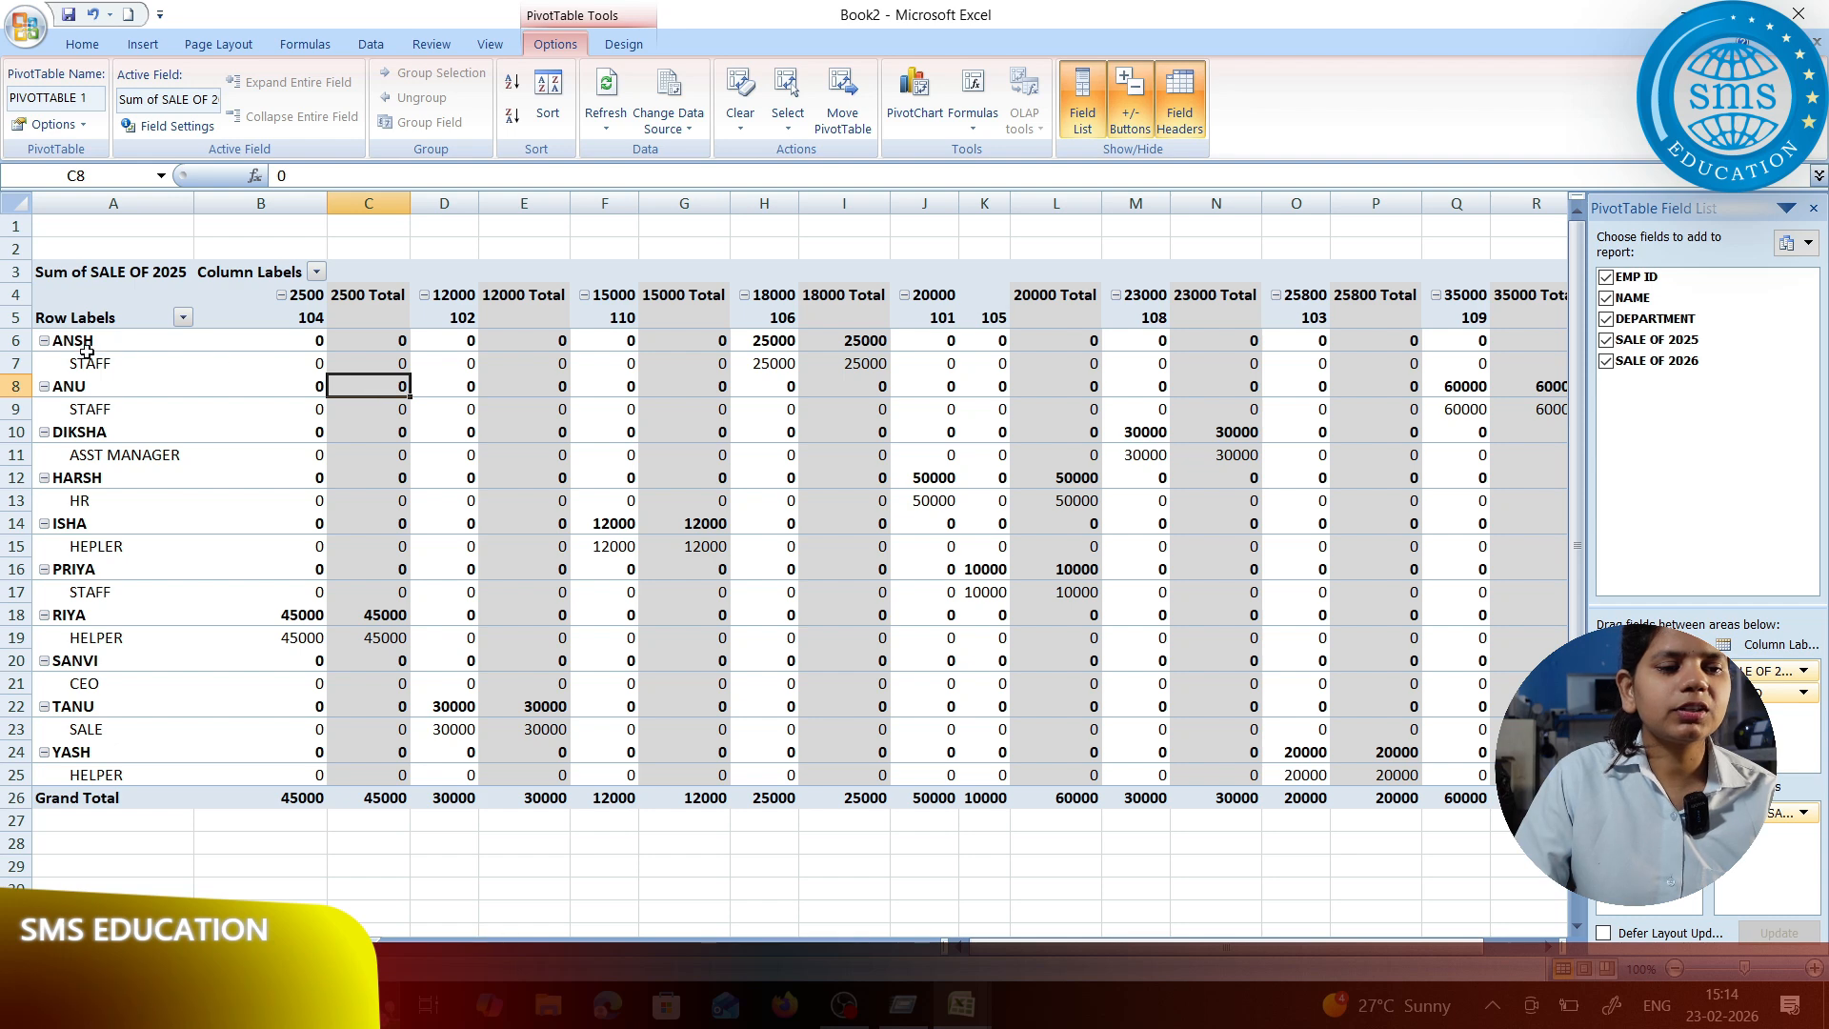
Group the row labels of the first two employees, and collapse and re-expand the new group
left_click_drag(83, 343, 155, 406)
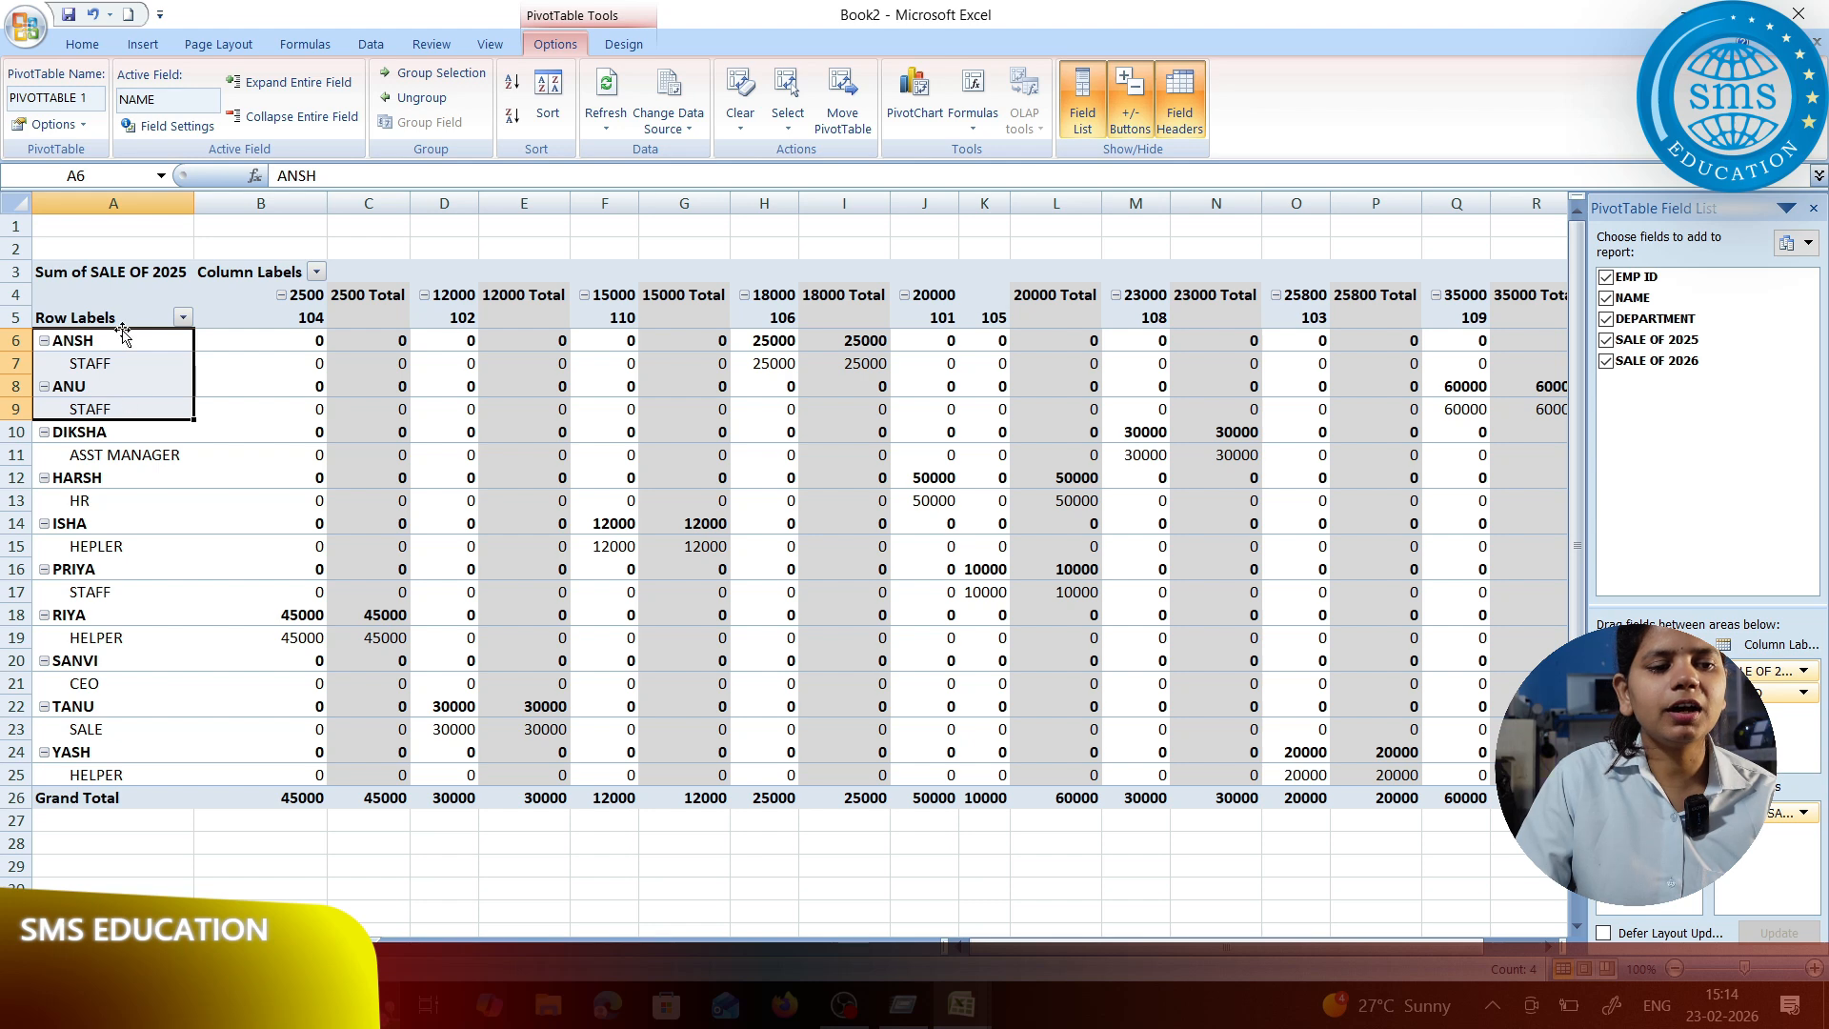
left_click(465, 80)
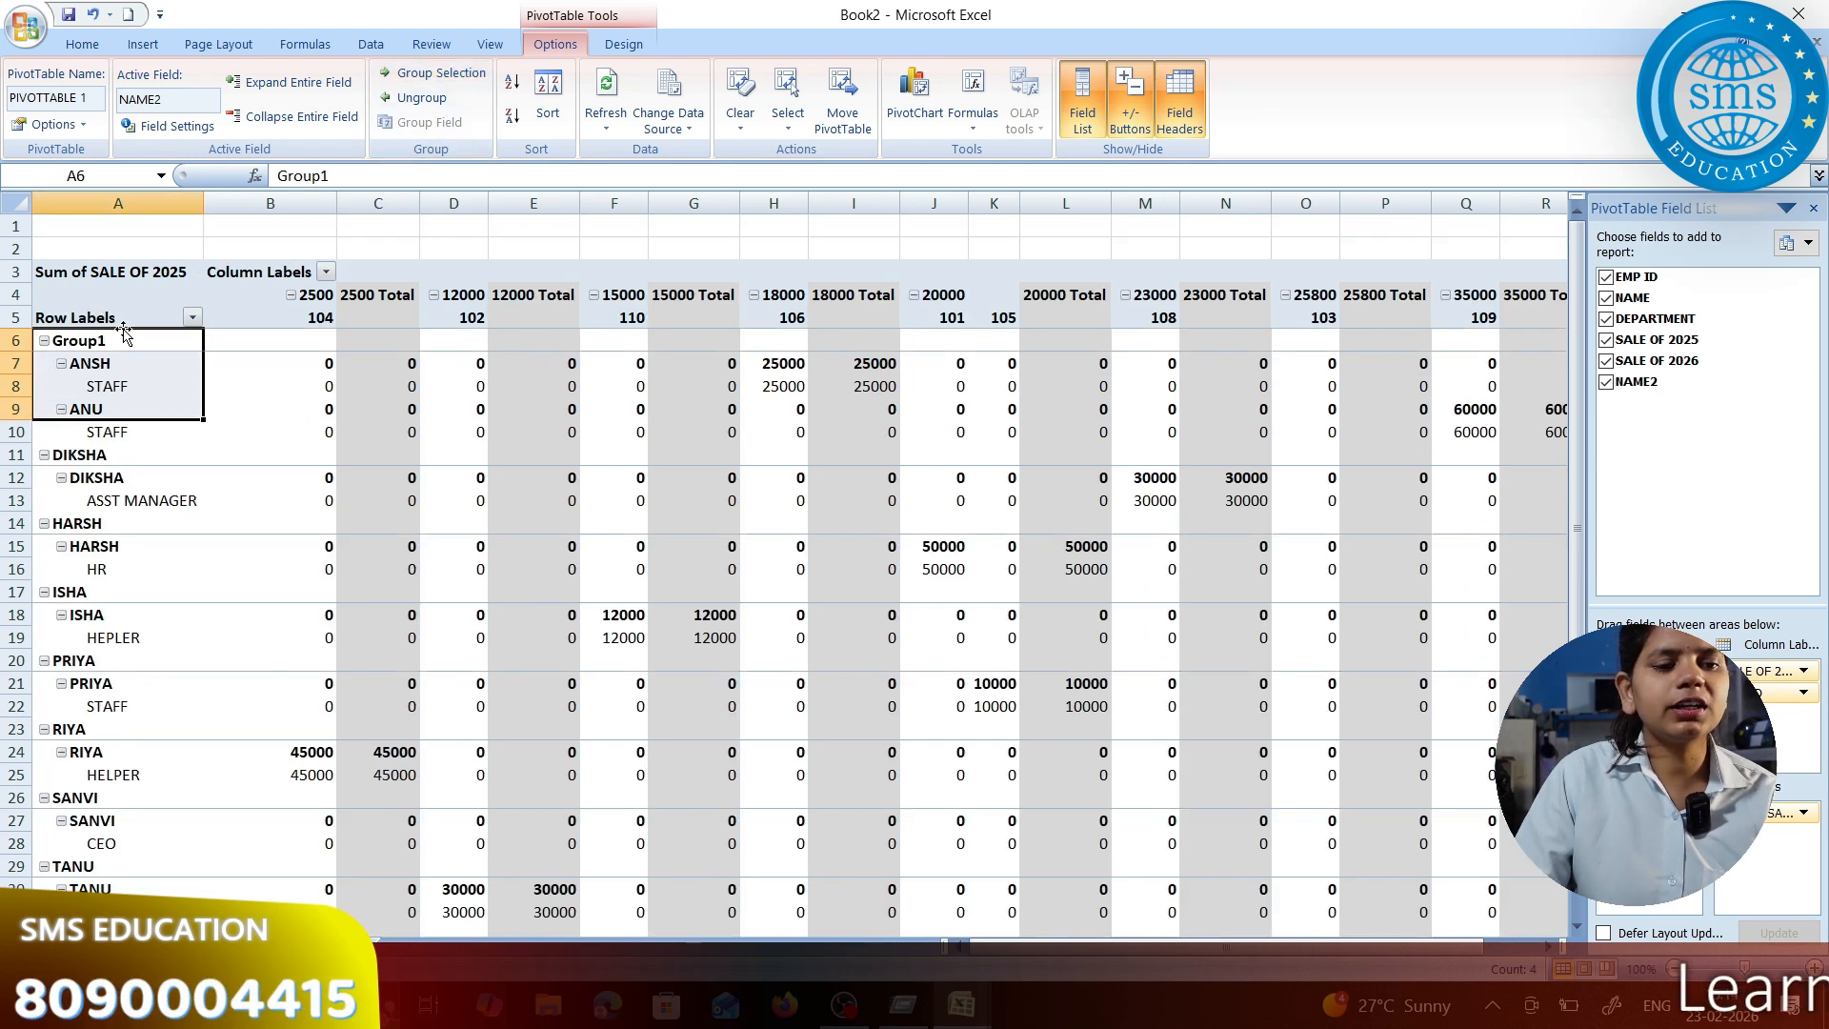
left_click(133, 483)
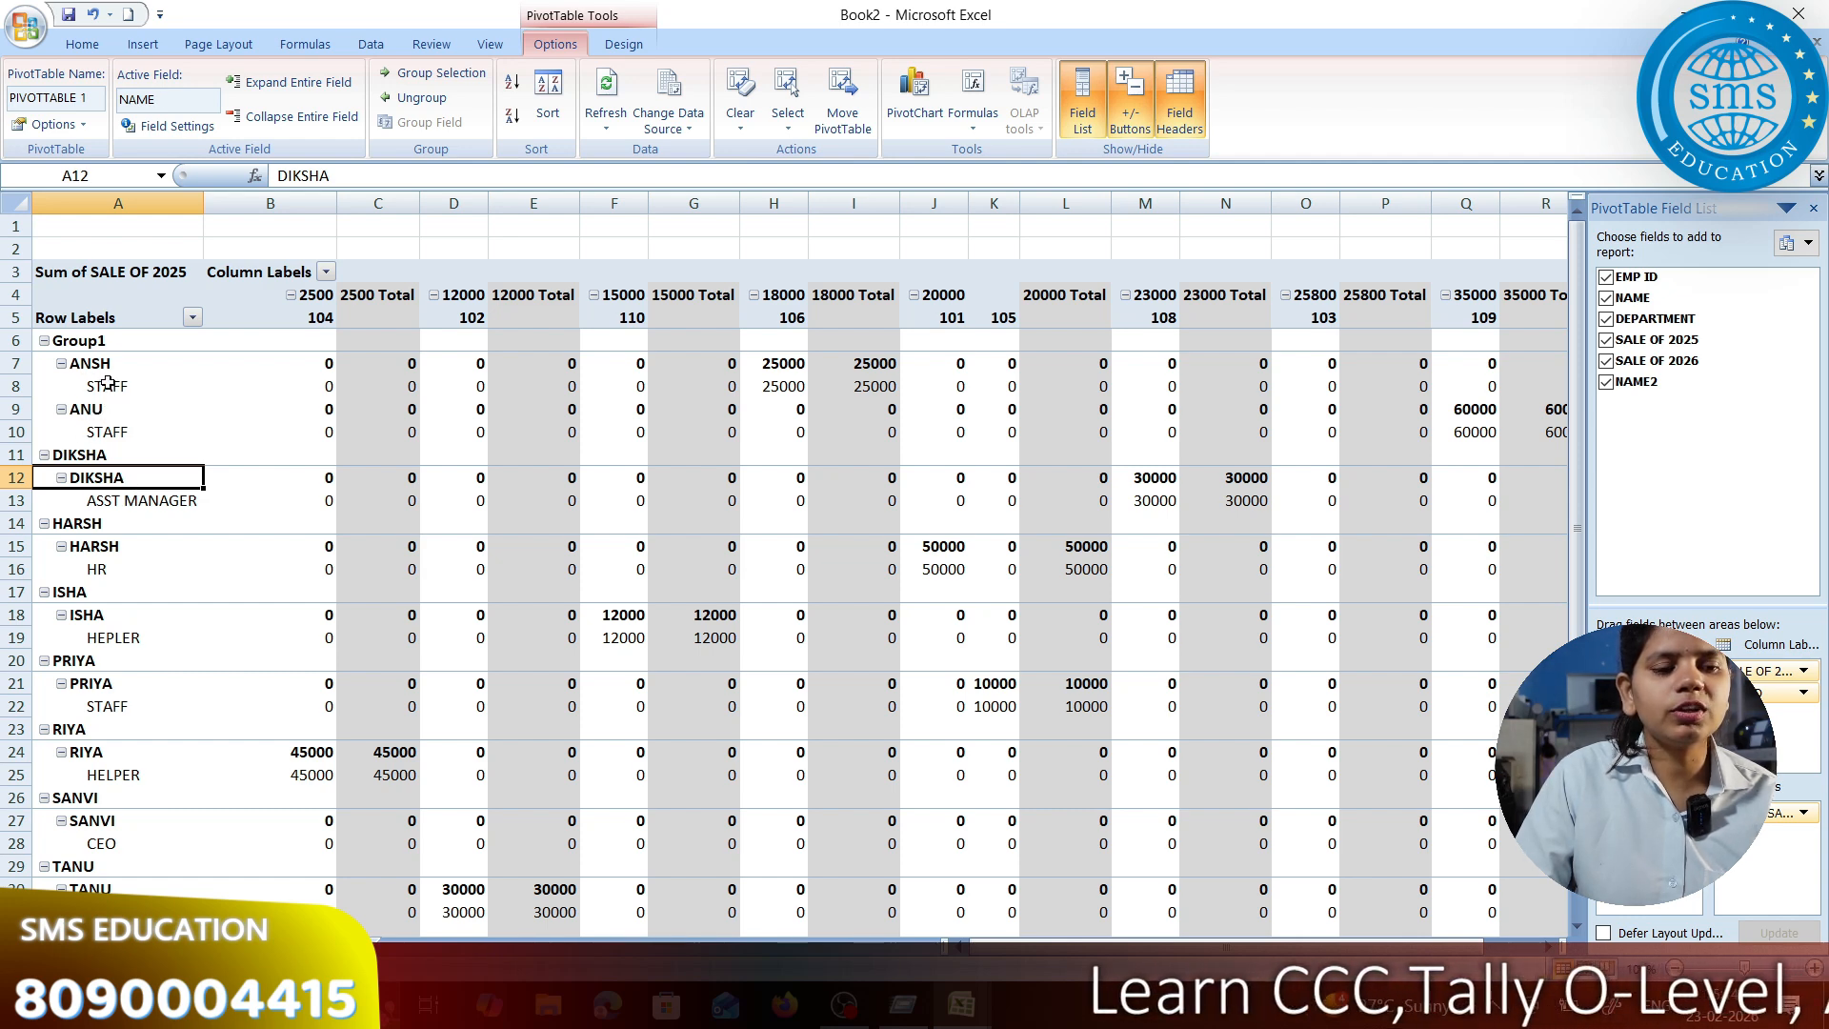
left_click(44, 341)
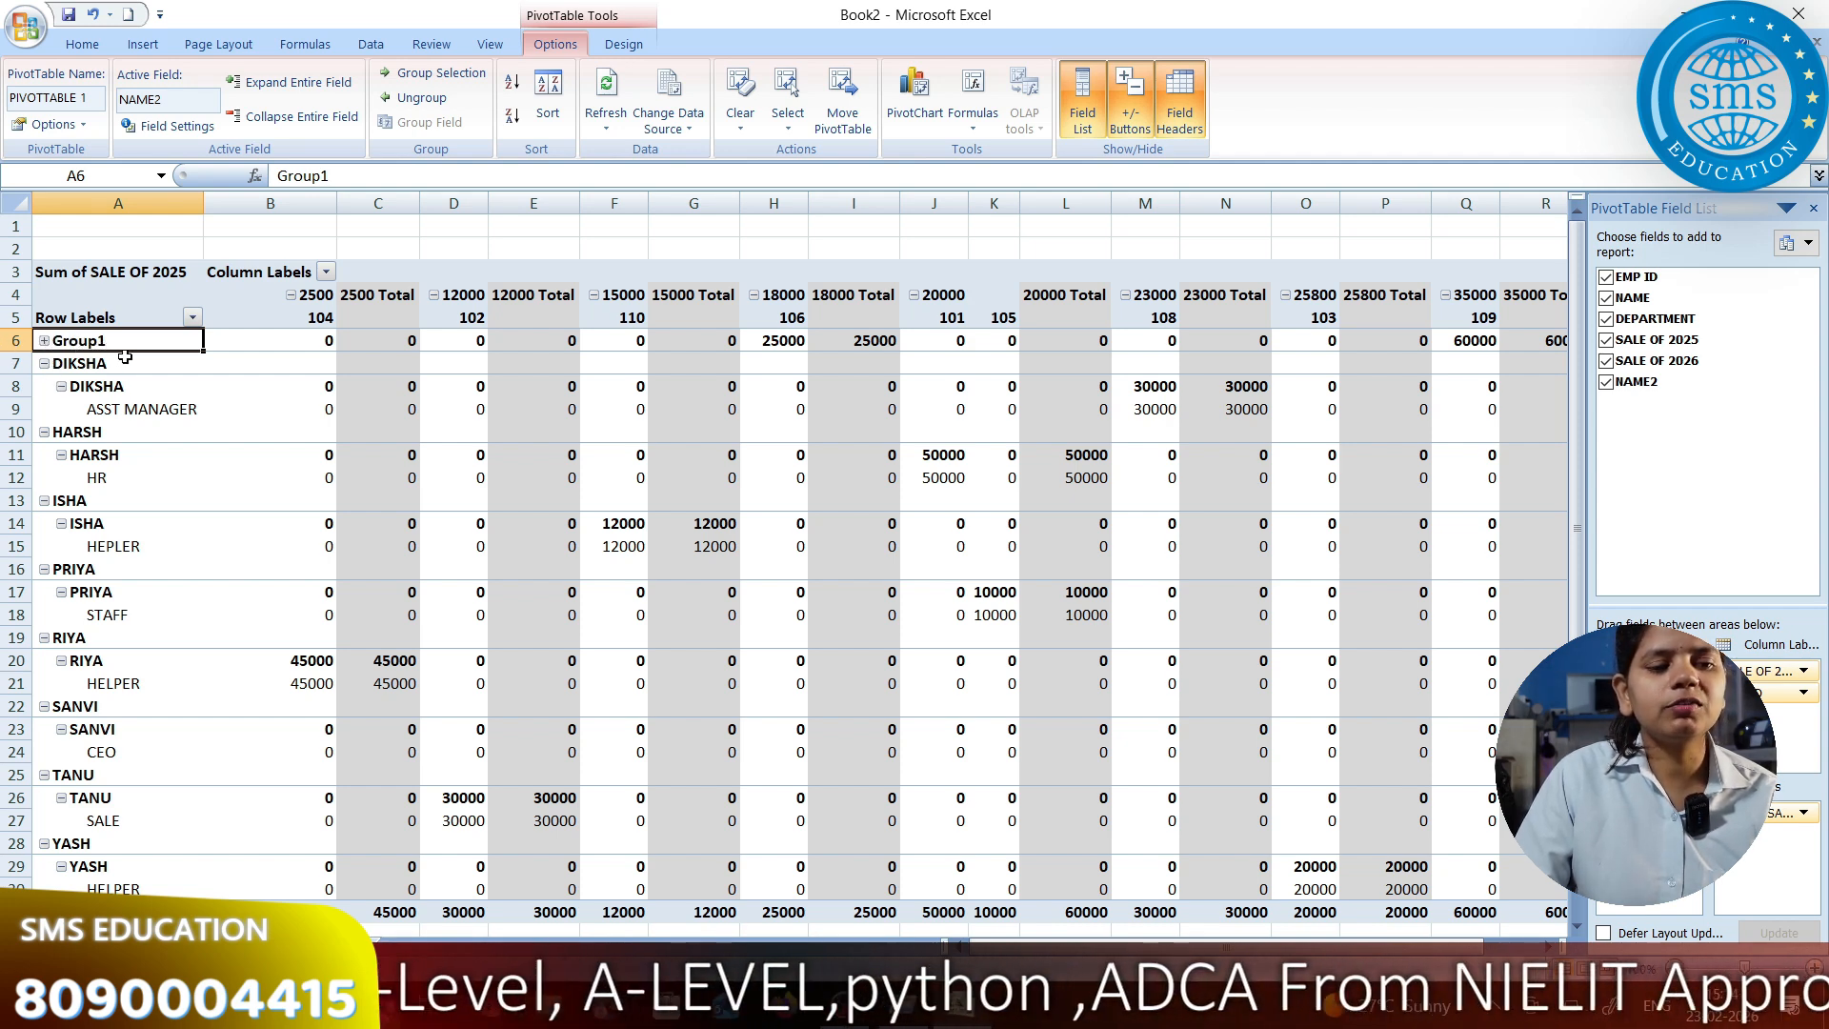
left_click(45, 341)
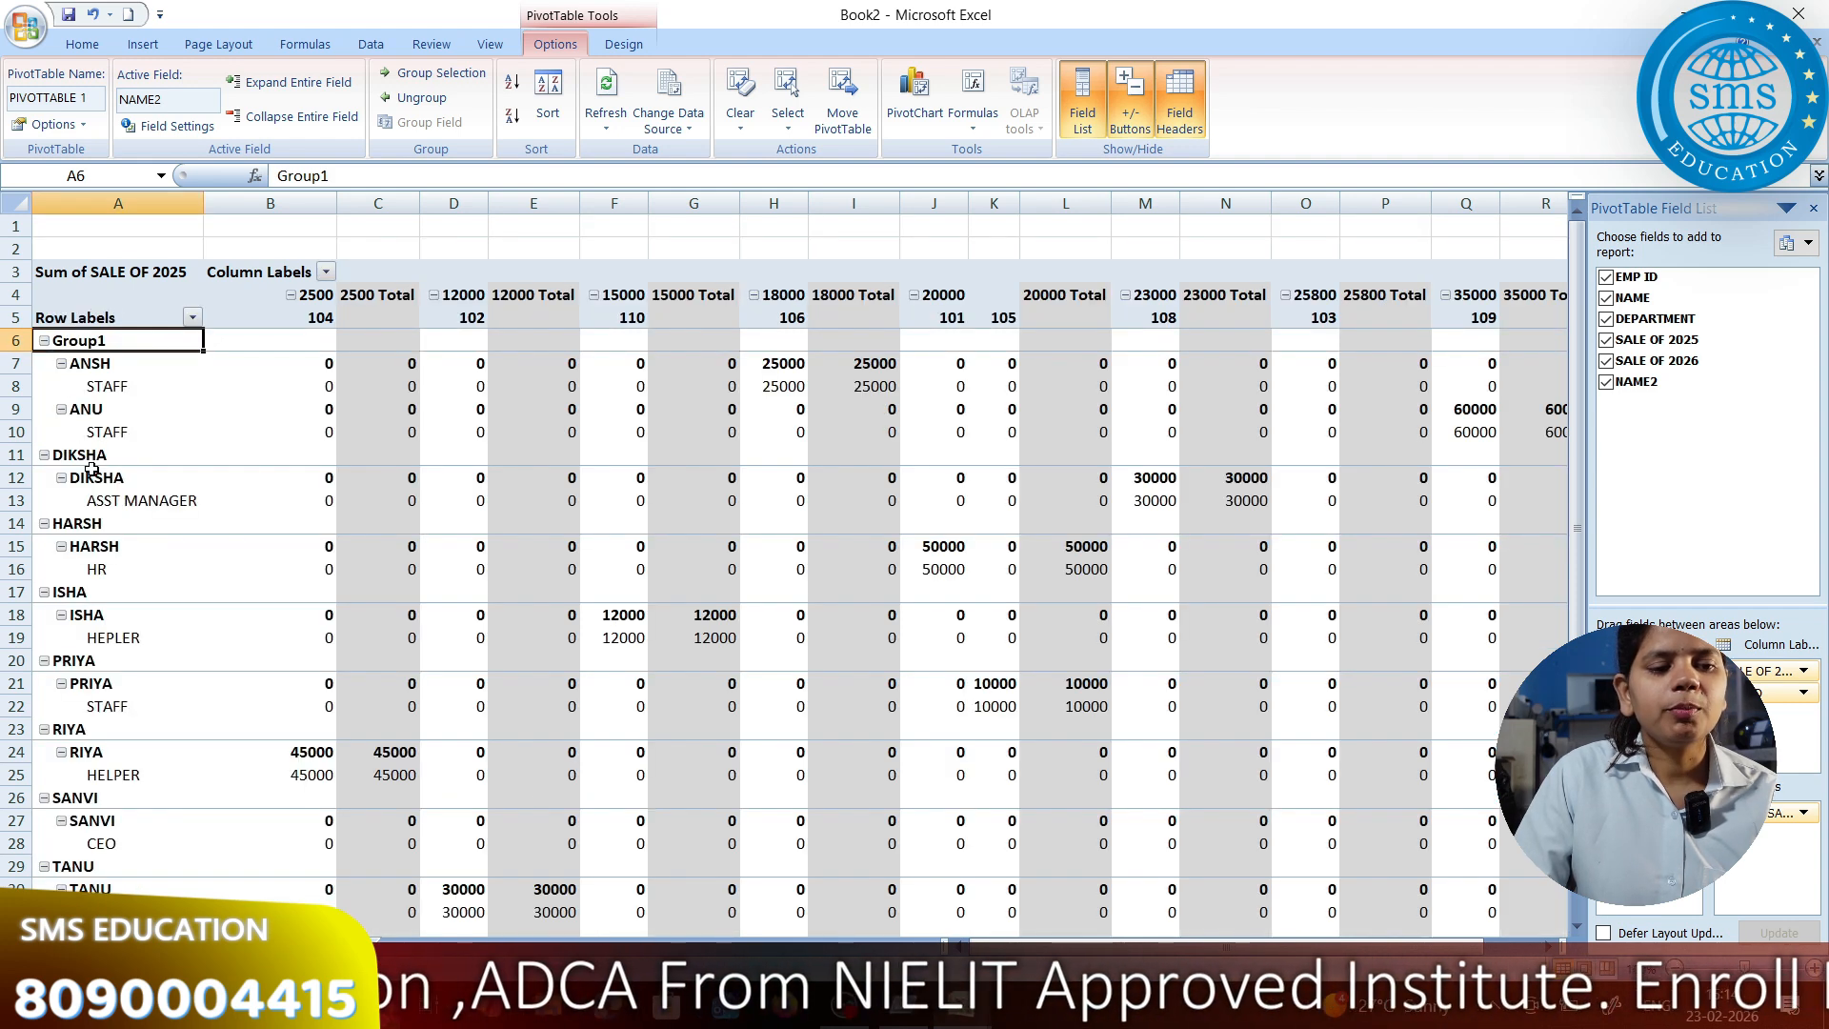
Ungroup the row labels of the first two employees
left_click(150, 429)
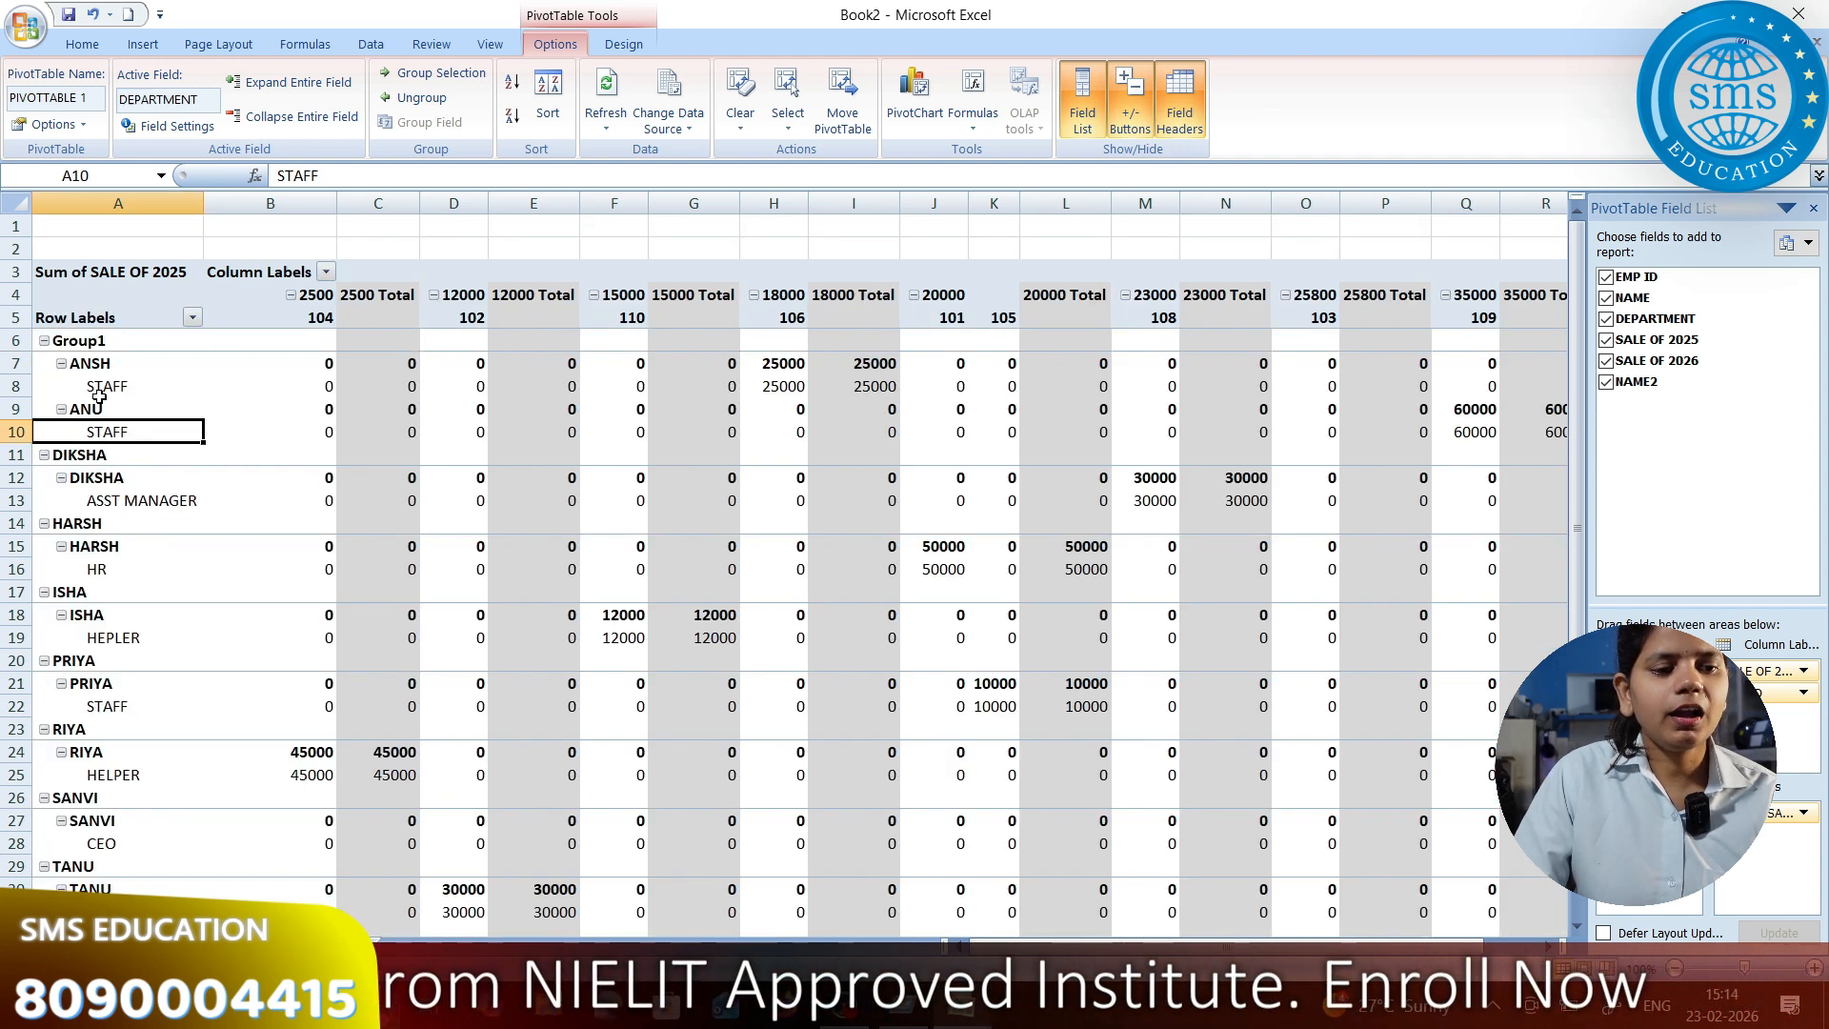
left_click_drag(57, 345, 92, 433)
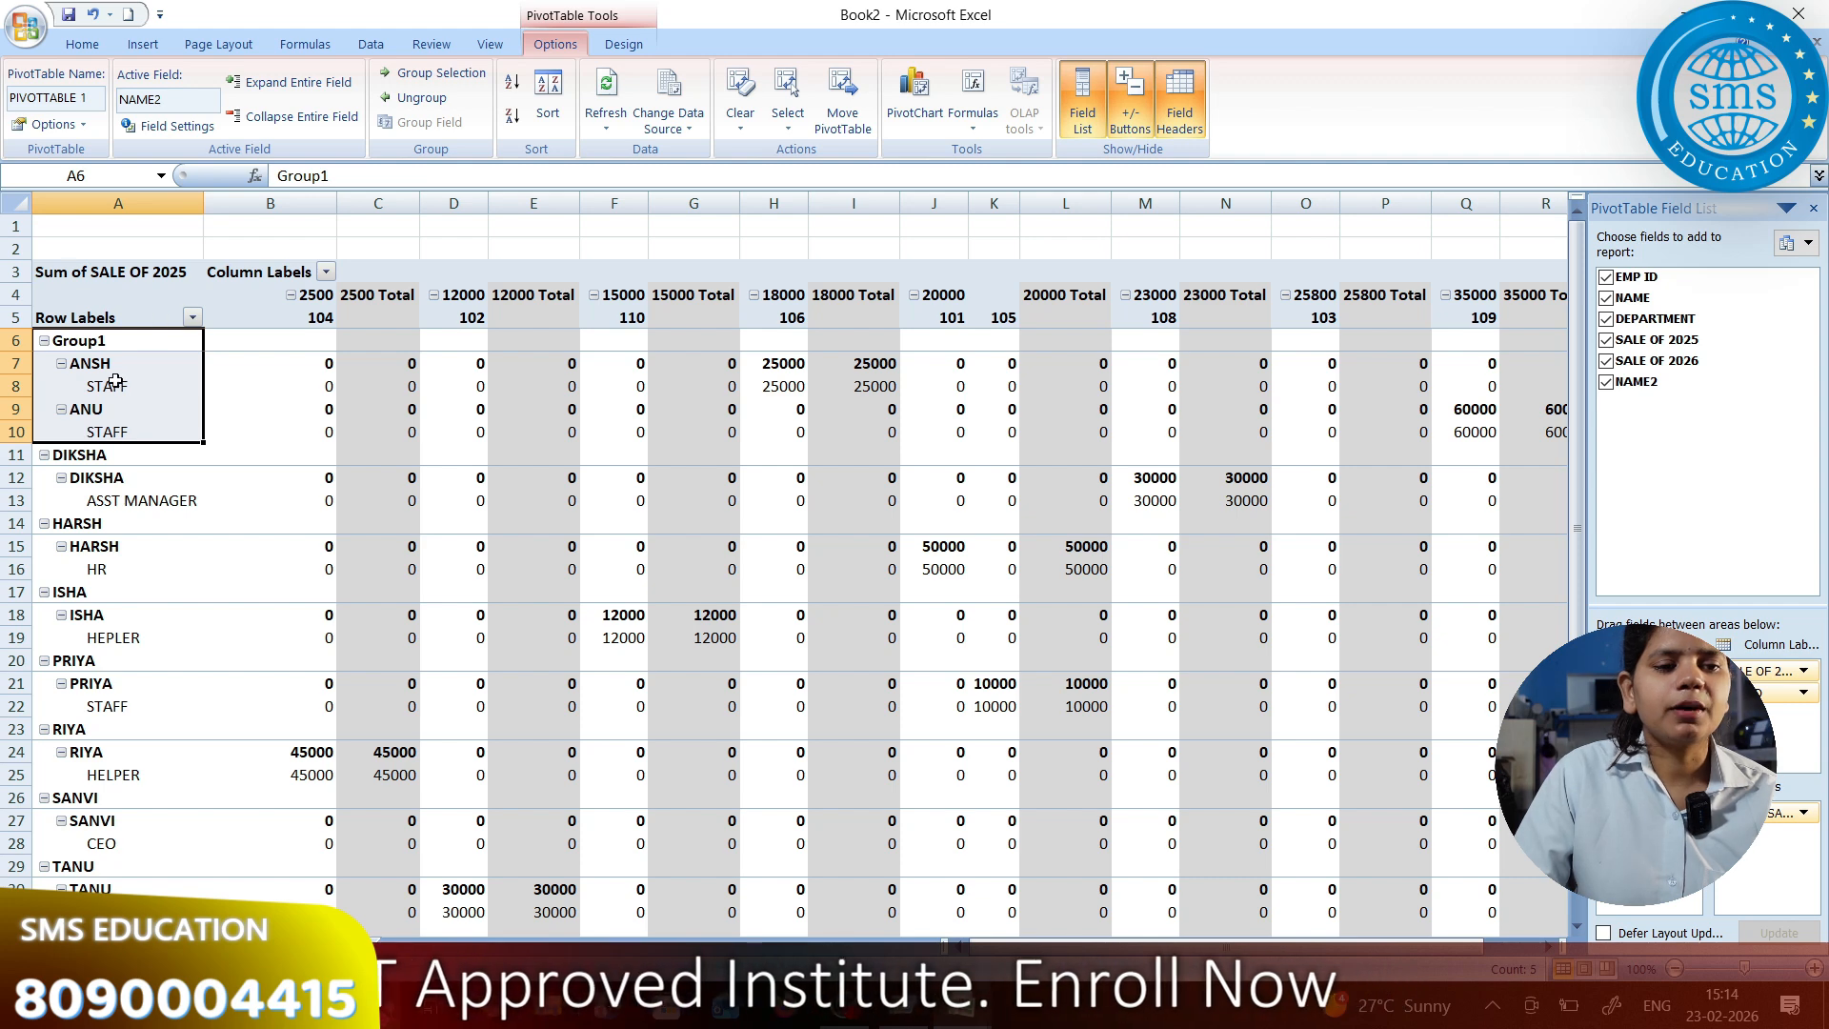
left_click(429, 99)
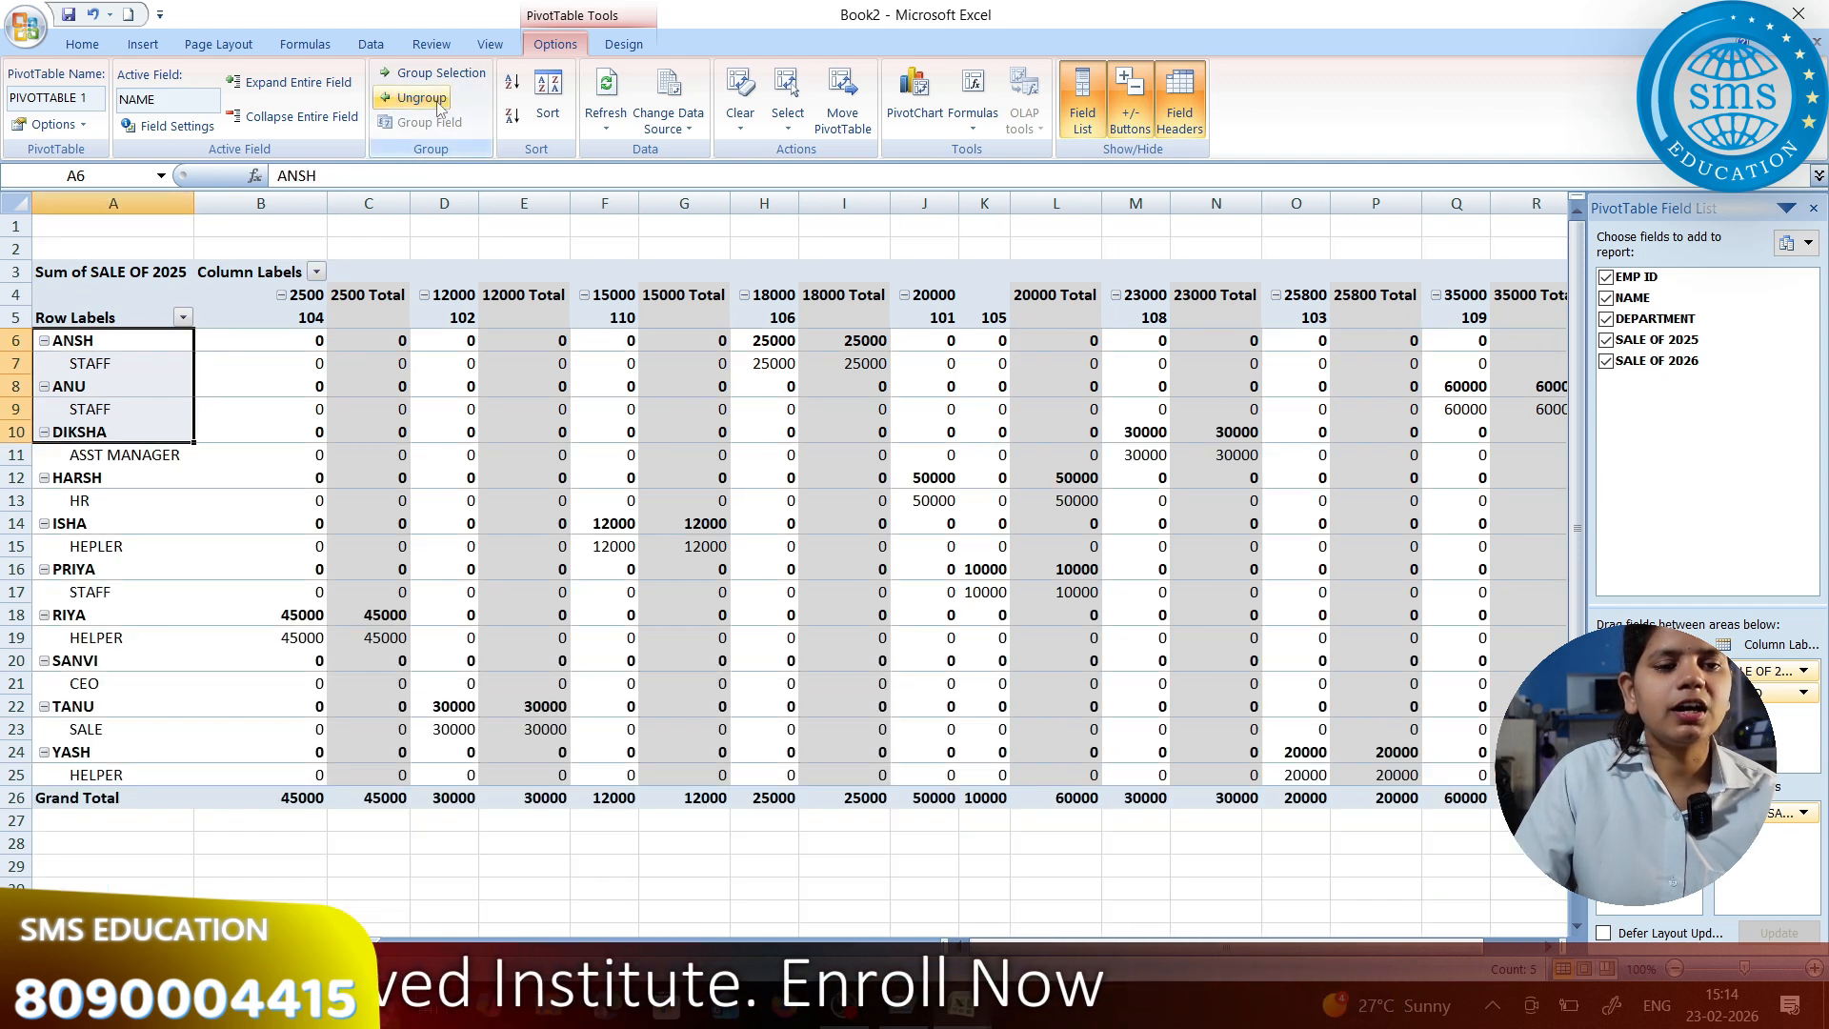
left_click(281, 448)
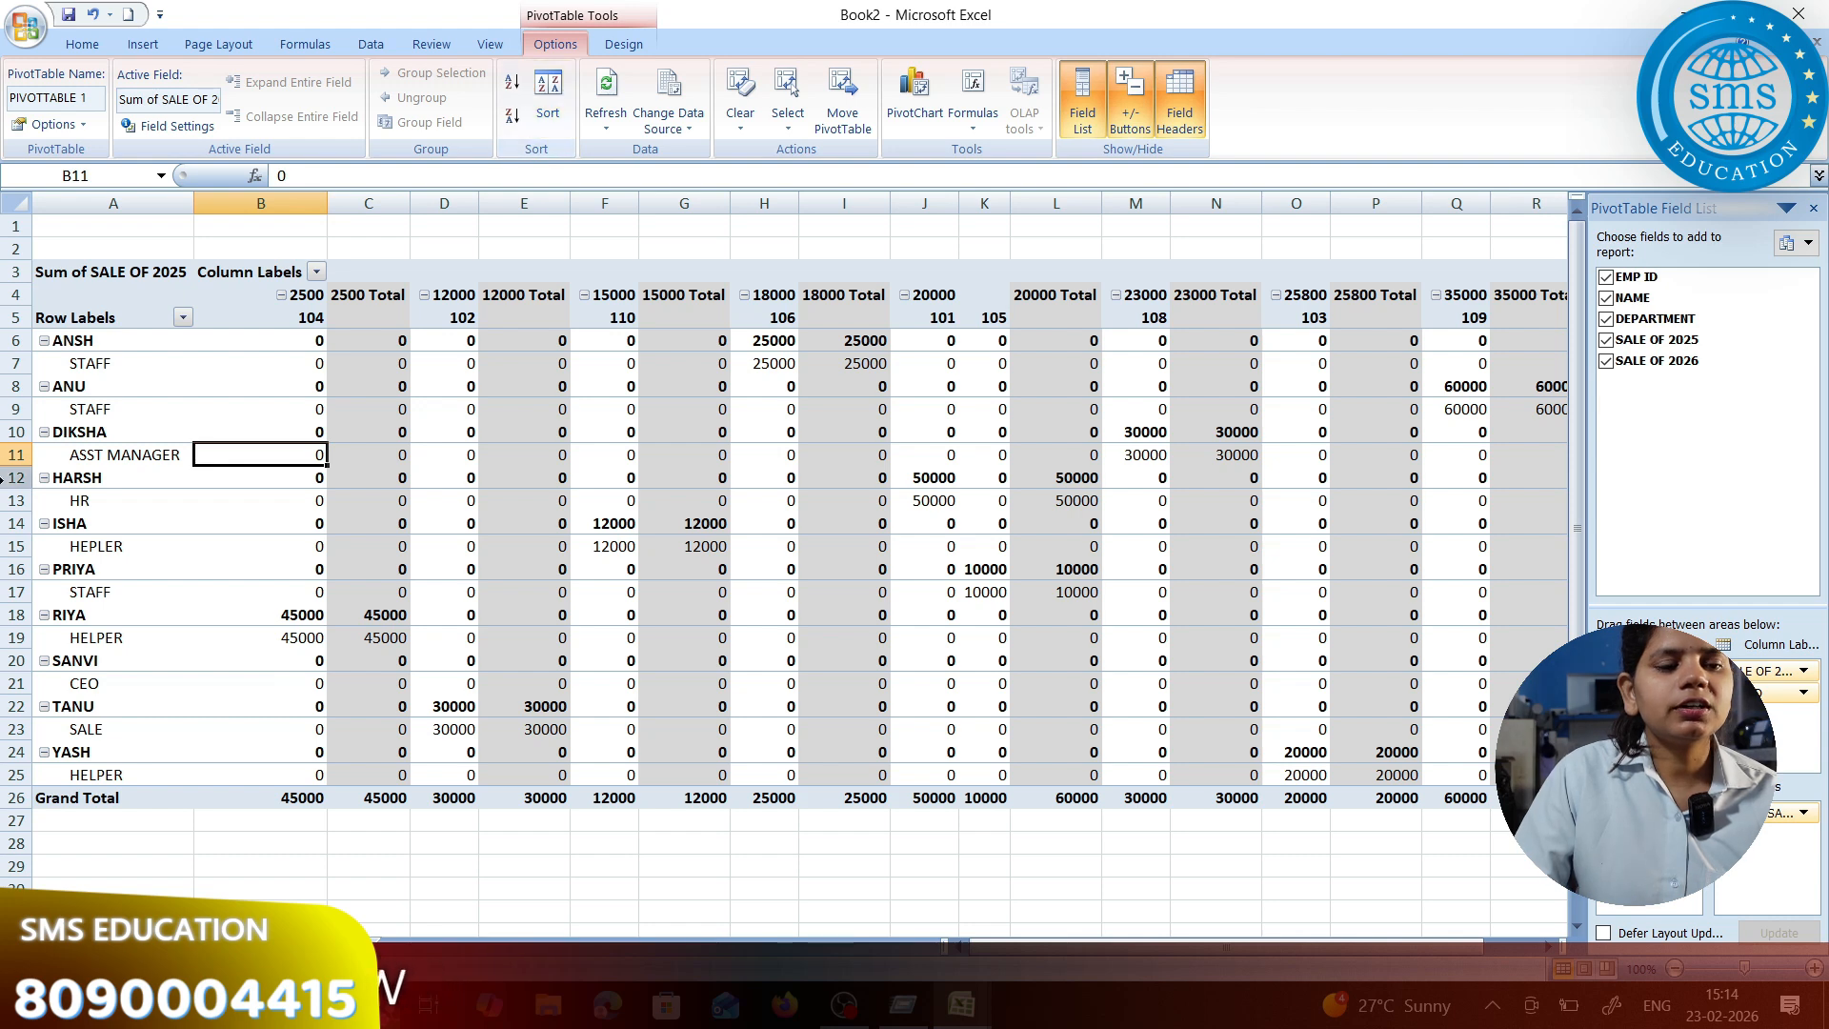
Sort the employee row labels from Z to A and back to A to Z
left_click_drag(93, 340, 93, 774)
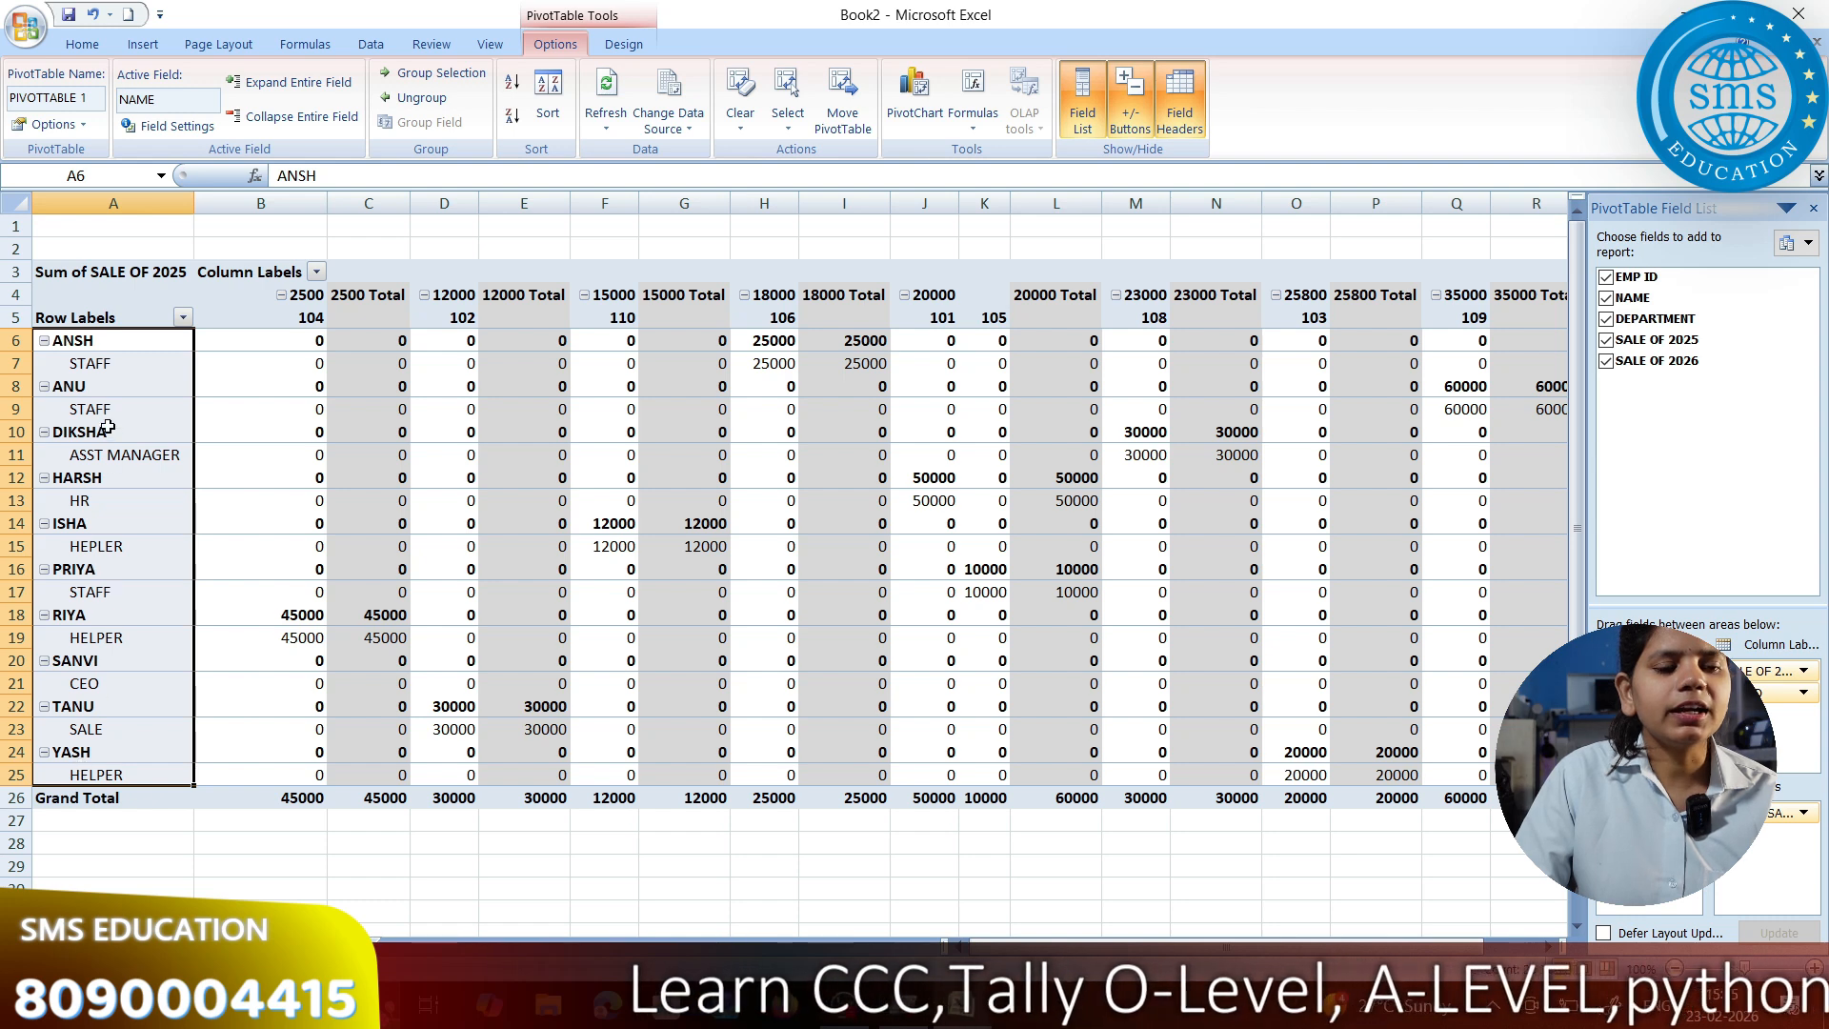
left_click(512, 122)
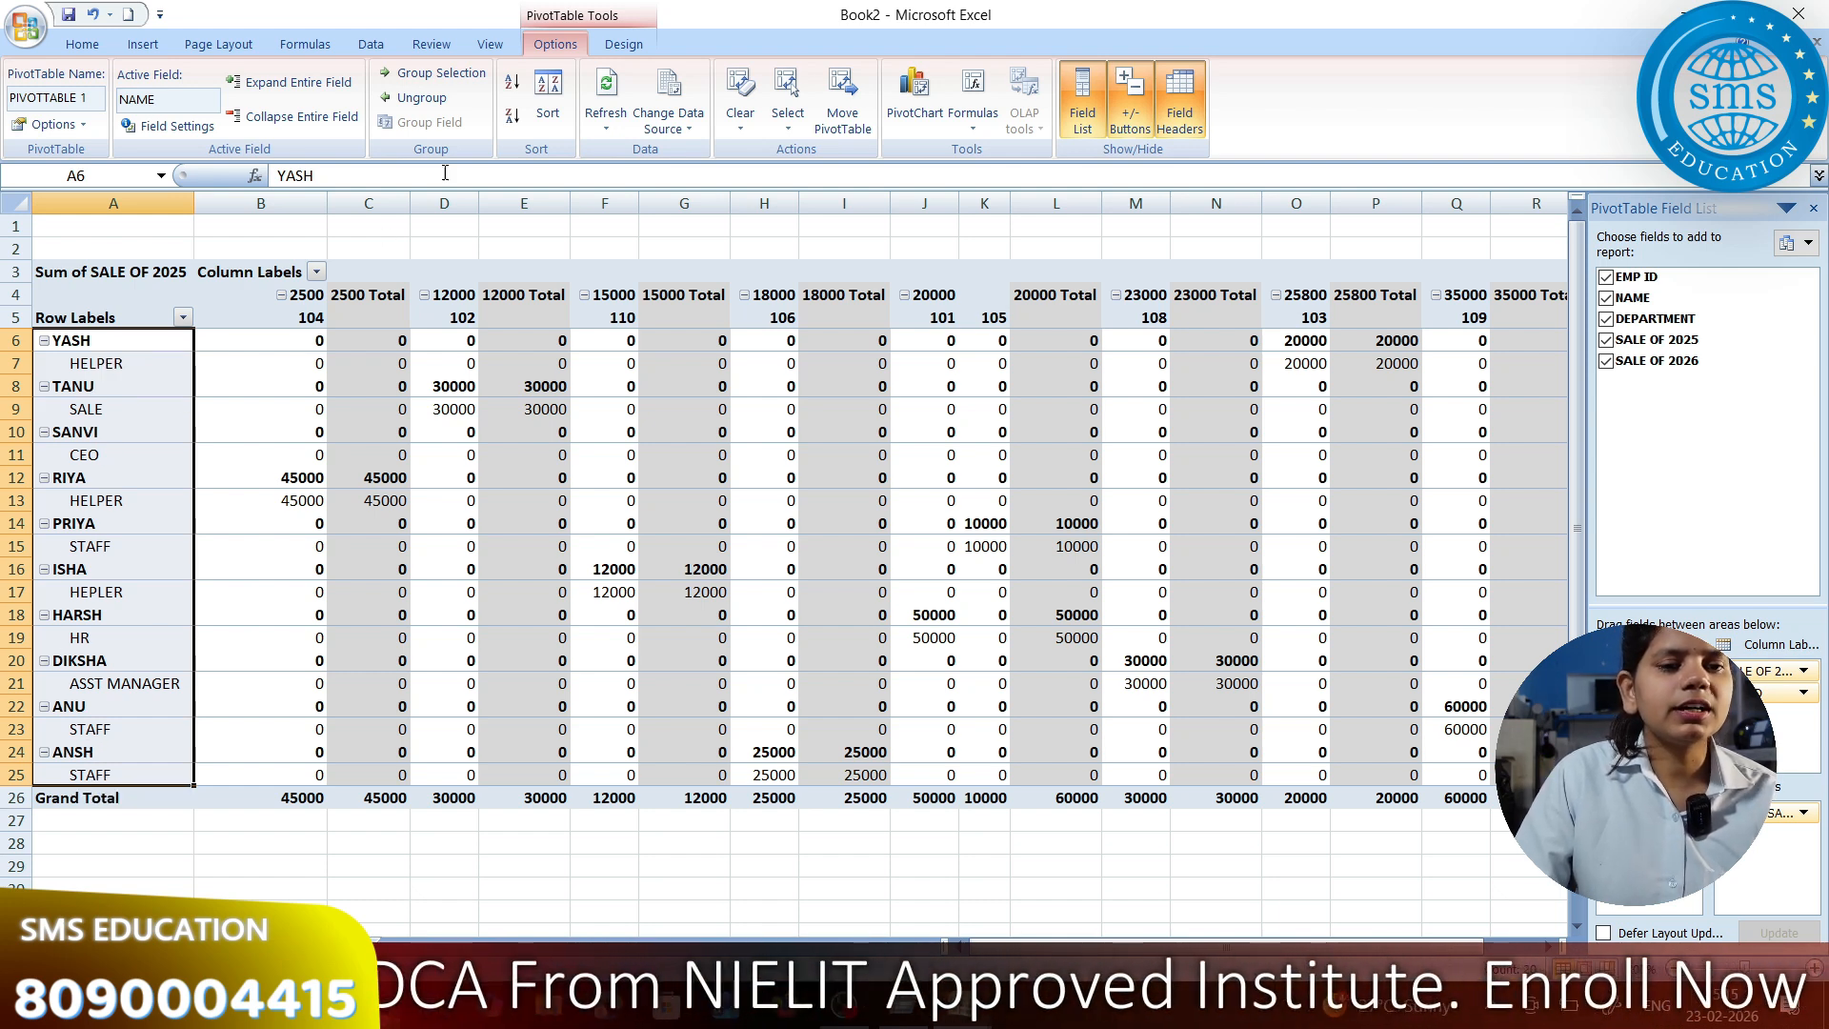
left_click(512, 82)
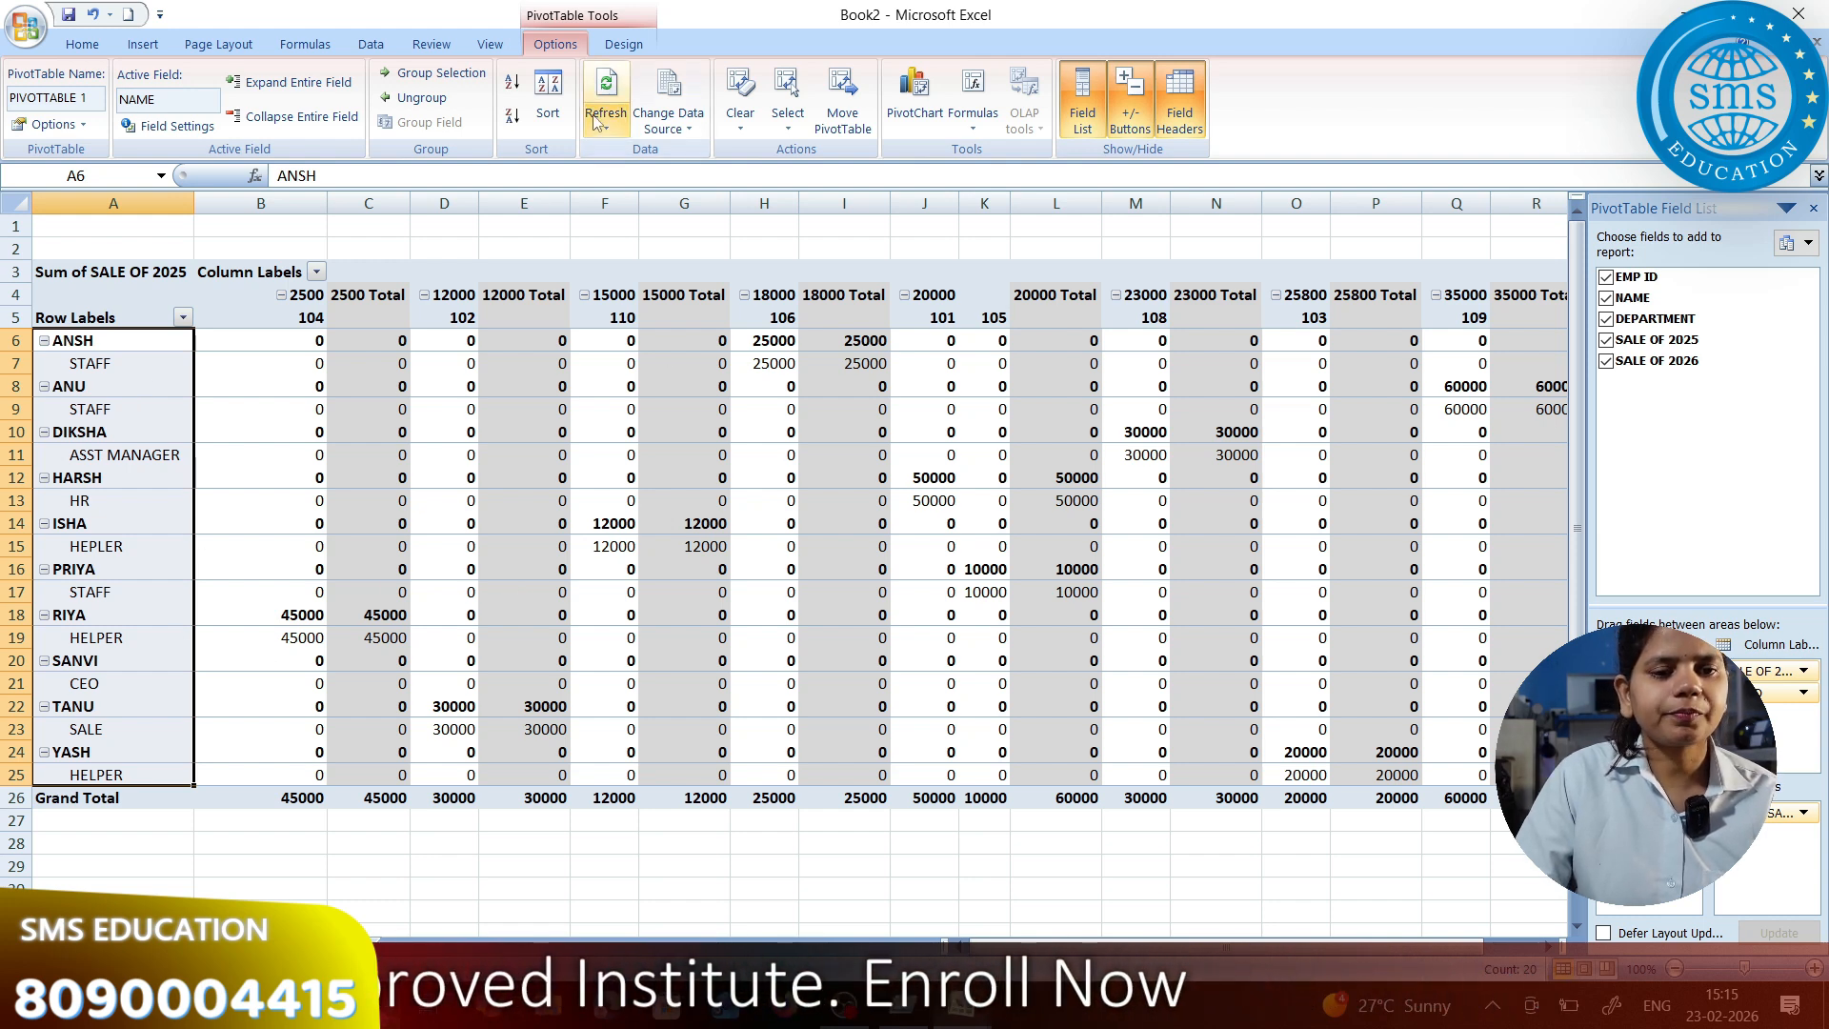
Switch to the source data worksheet and review the employee sales table in A1:E11
left_click(162, 947)
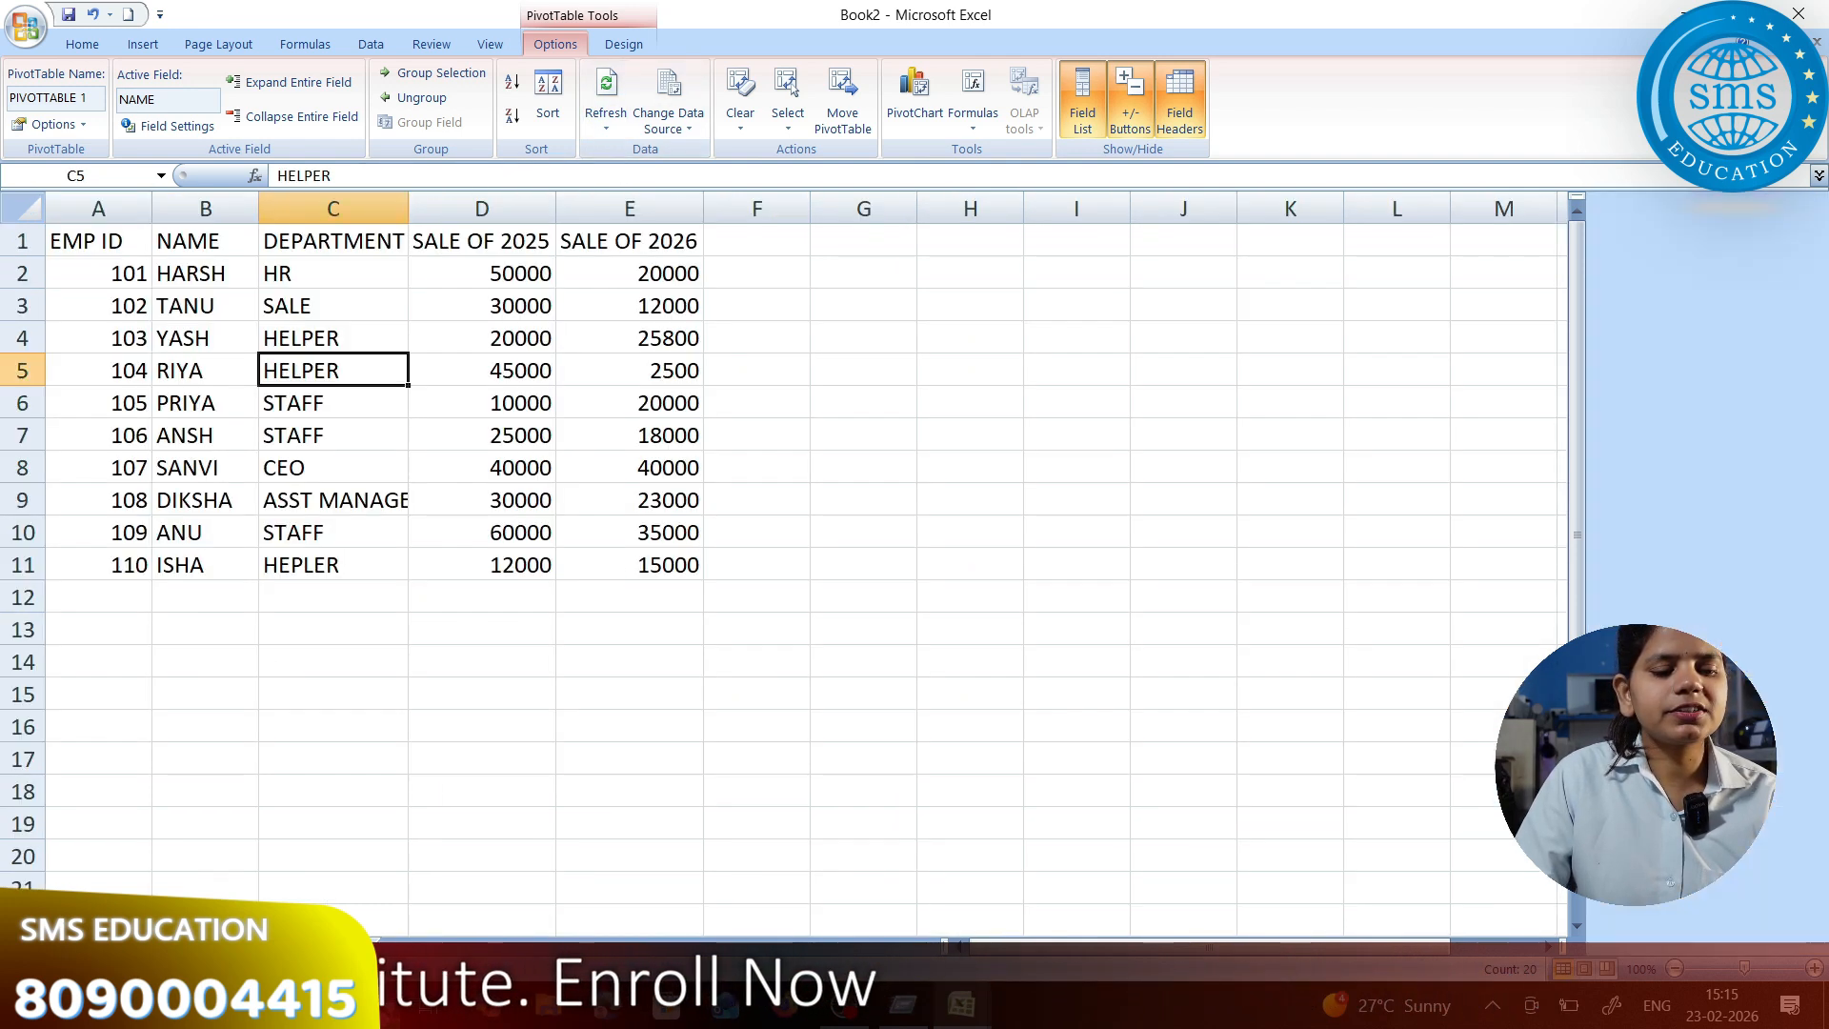
left_click(196, 410)
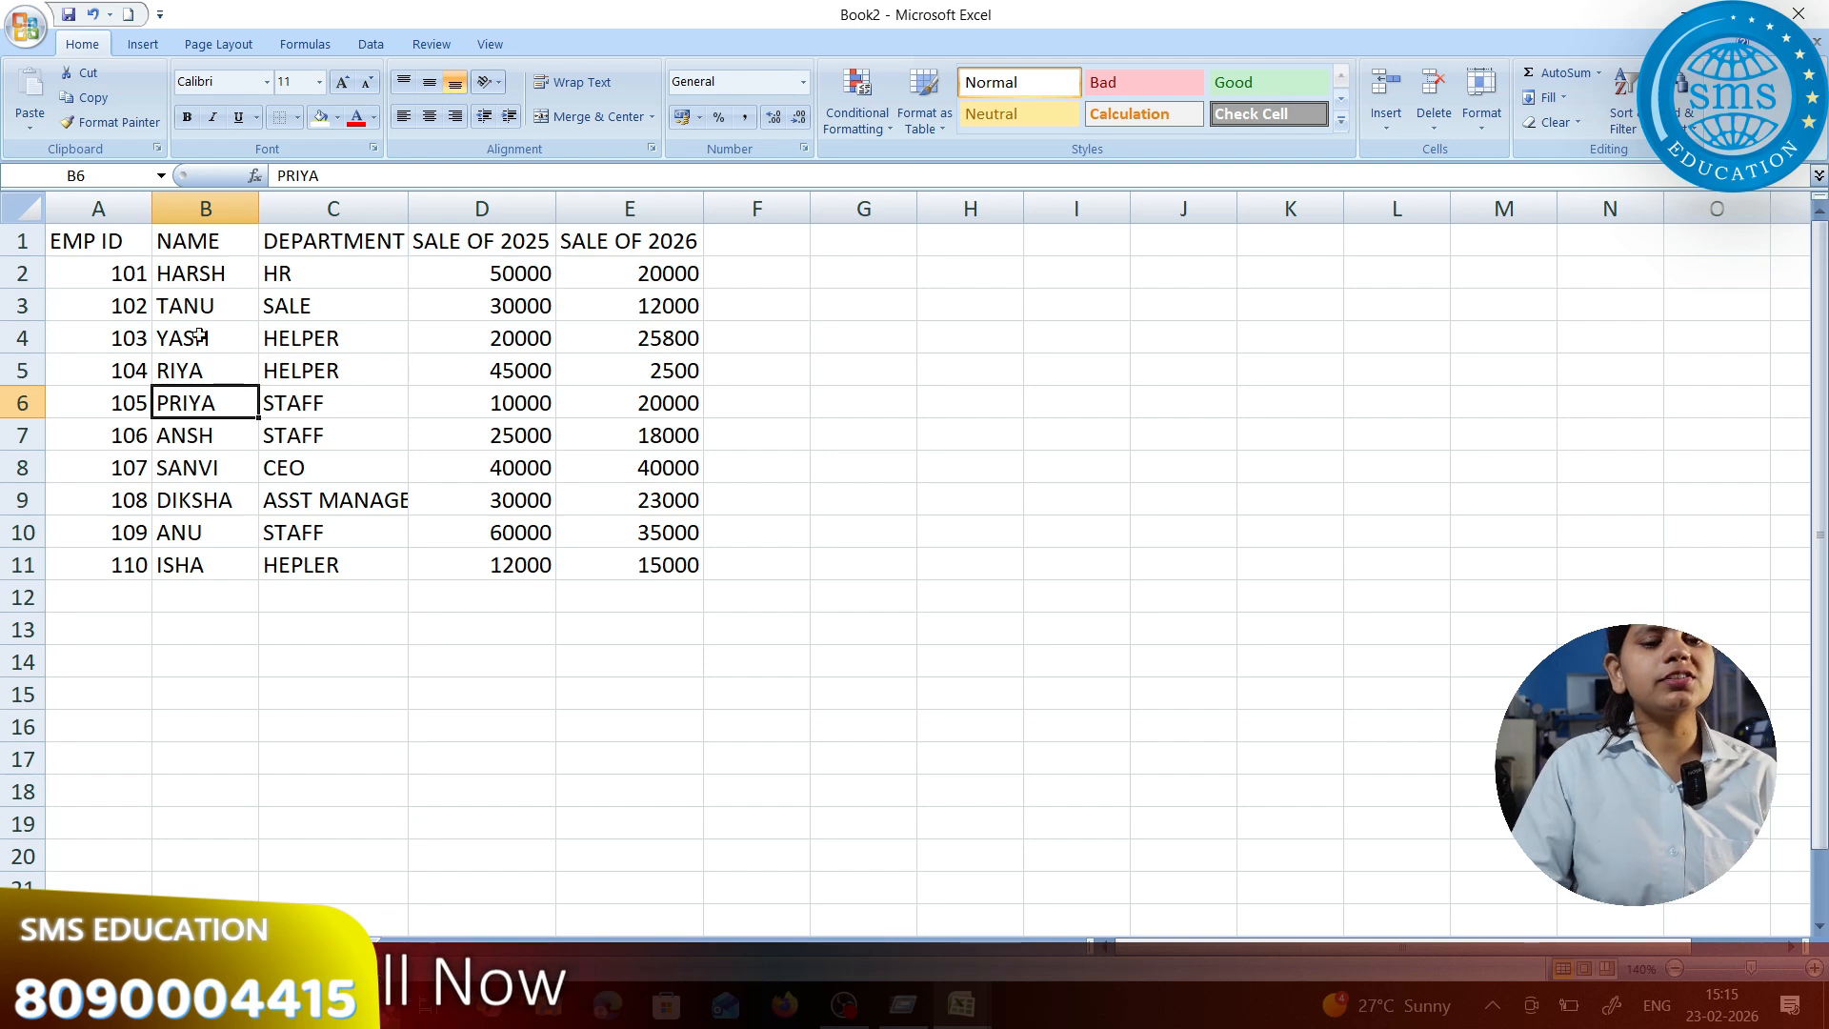
left_click_drag(91, 241, 614, 559)
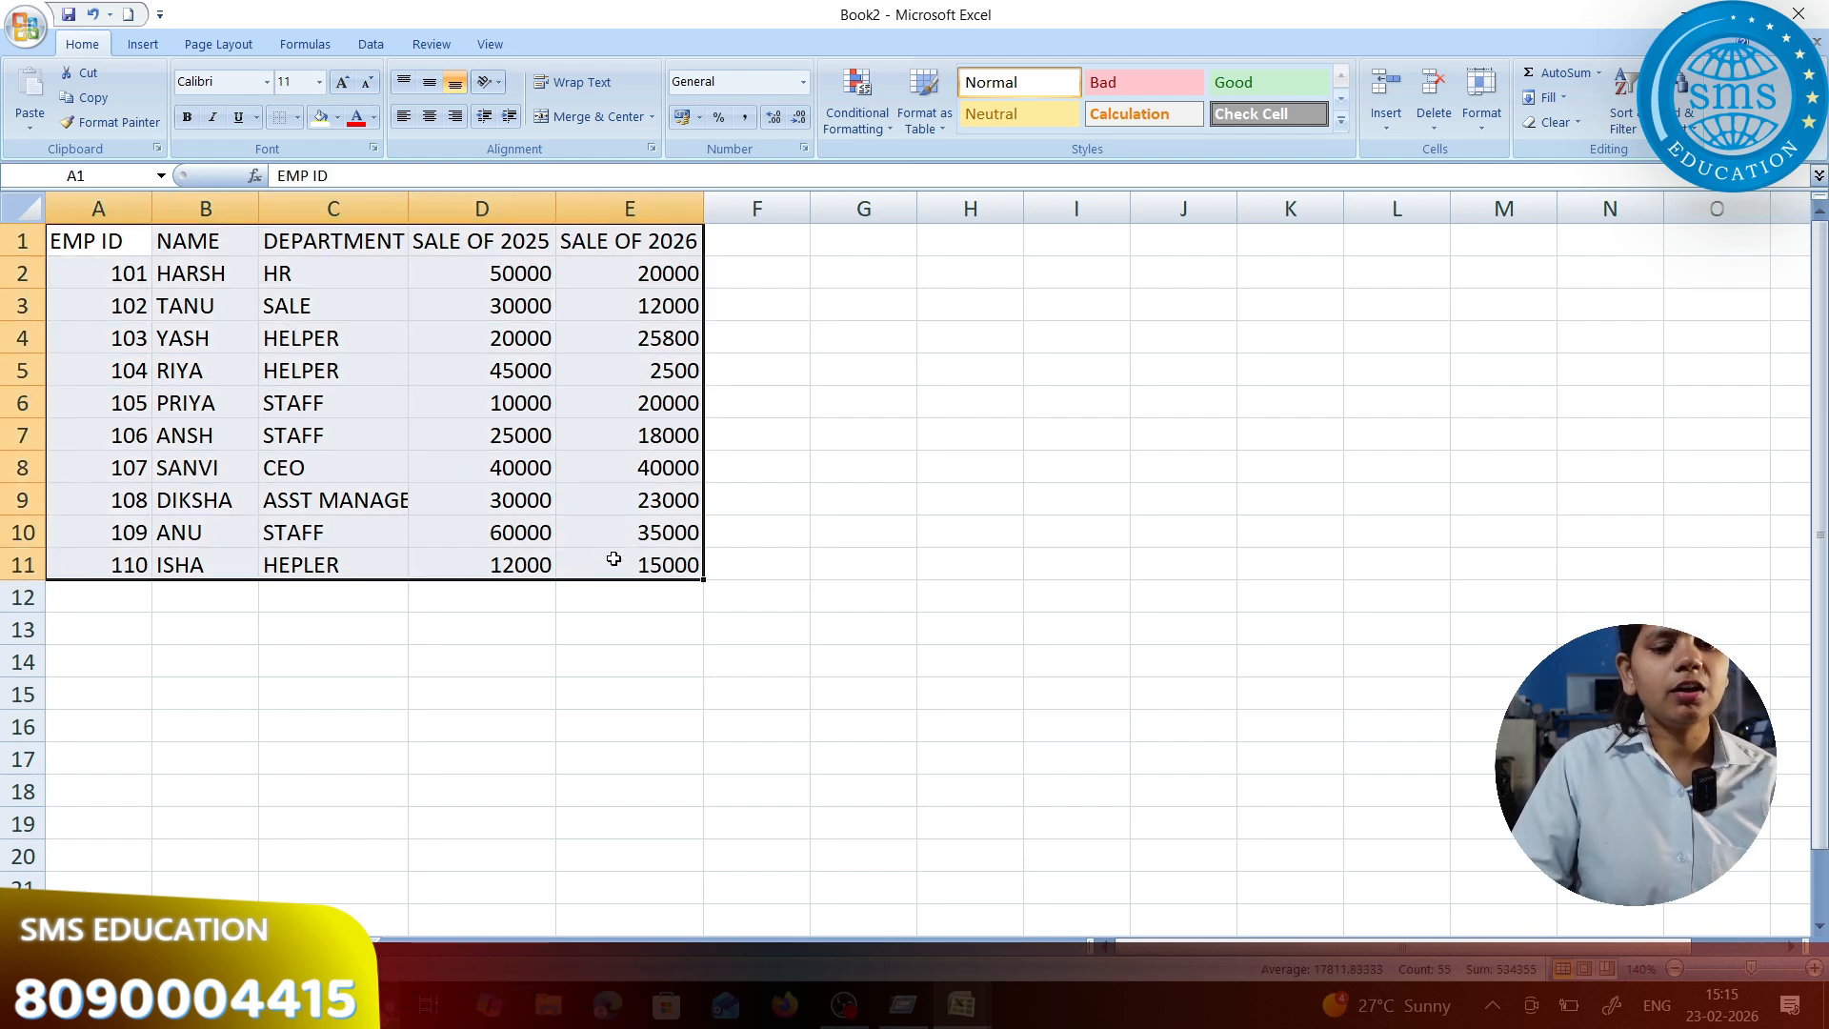
left_click(328, 467)
left_click(208, 370)
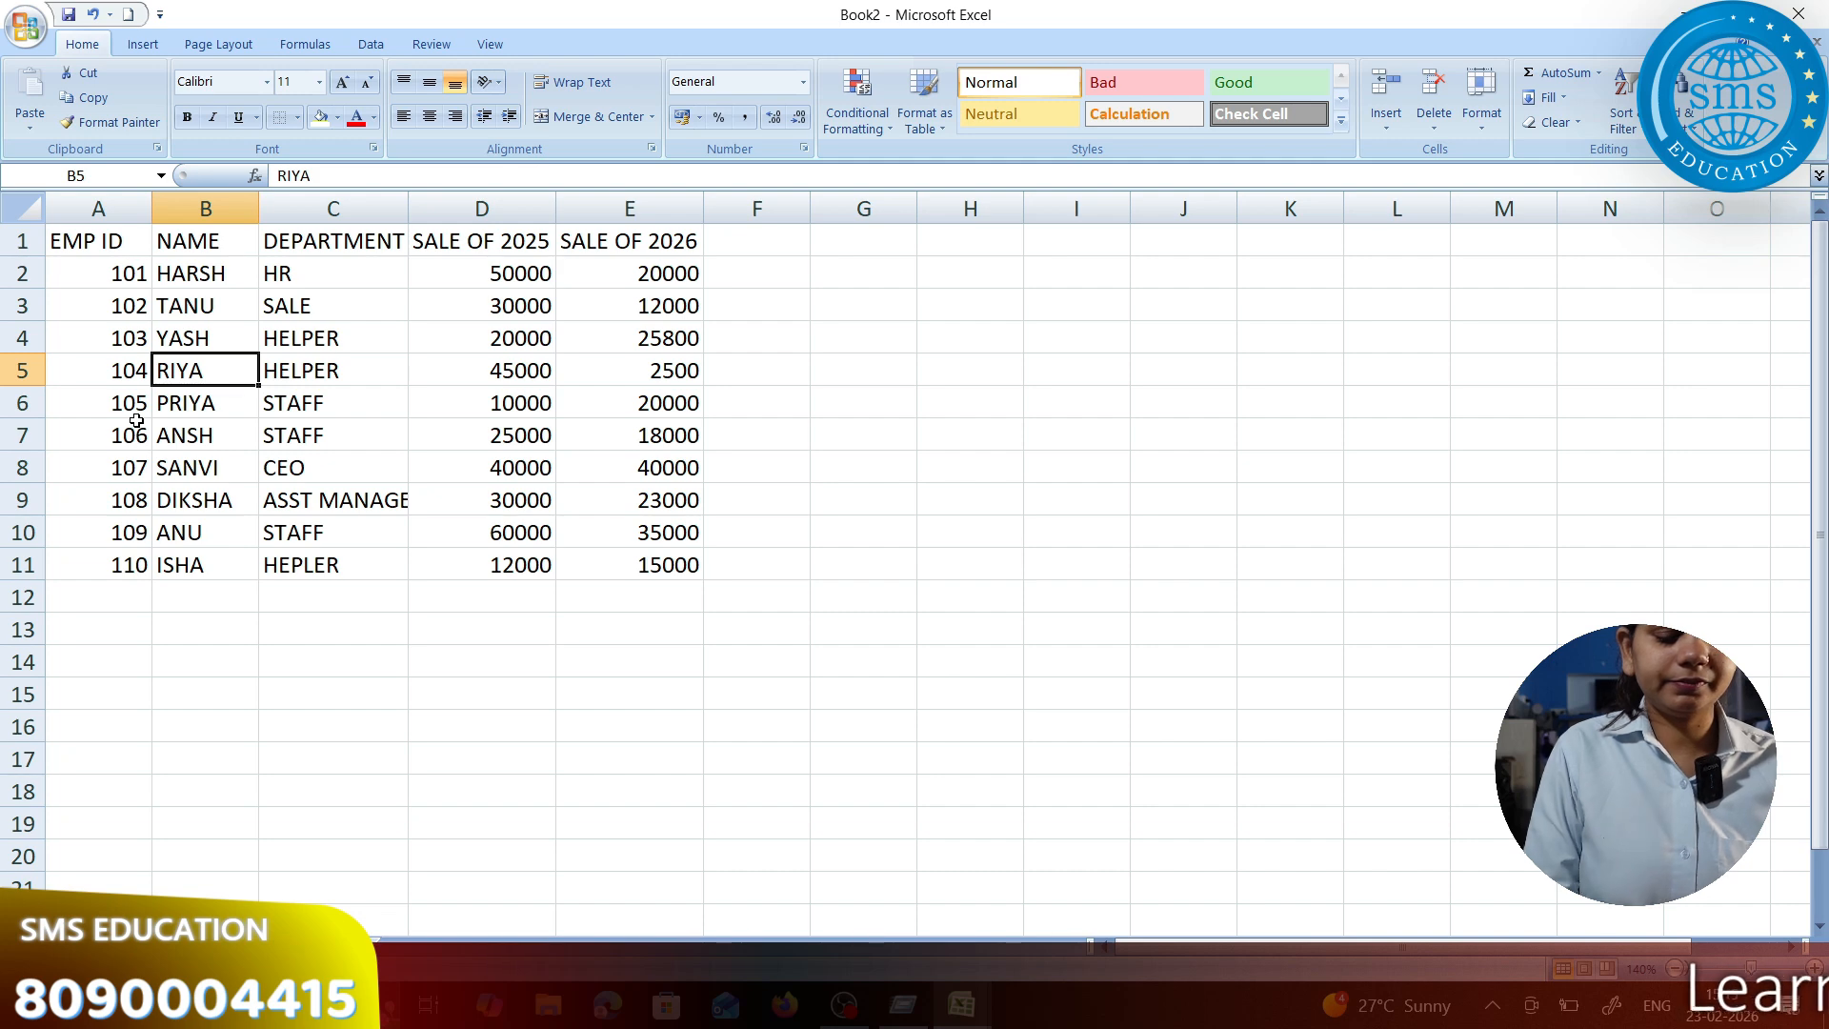
Replace the employee names in B5:B8 of the source table with four new first names
type("YASHI")
key("Return")
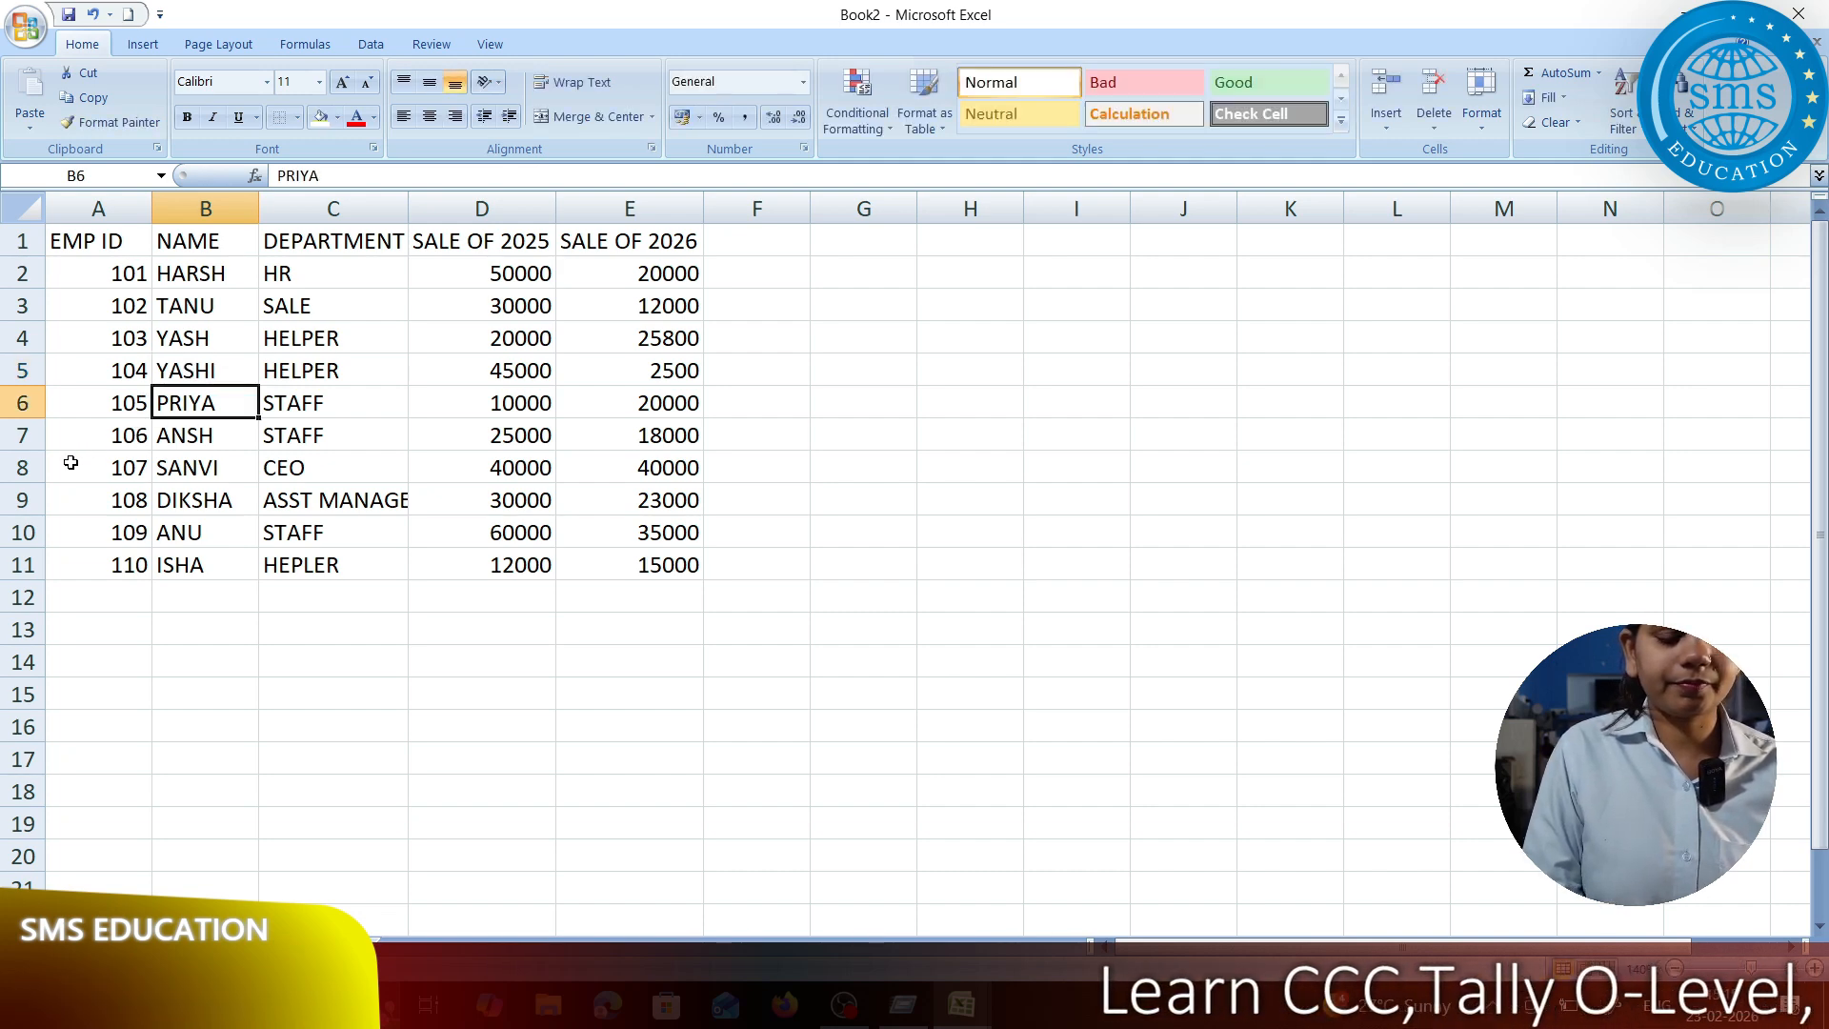
type("JAYA")
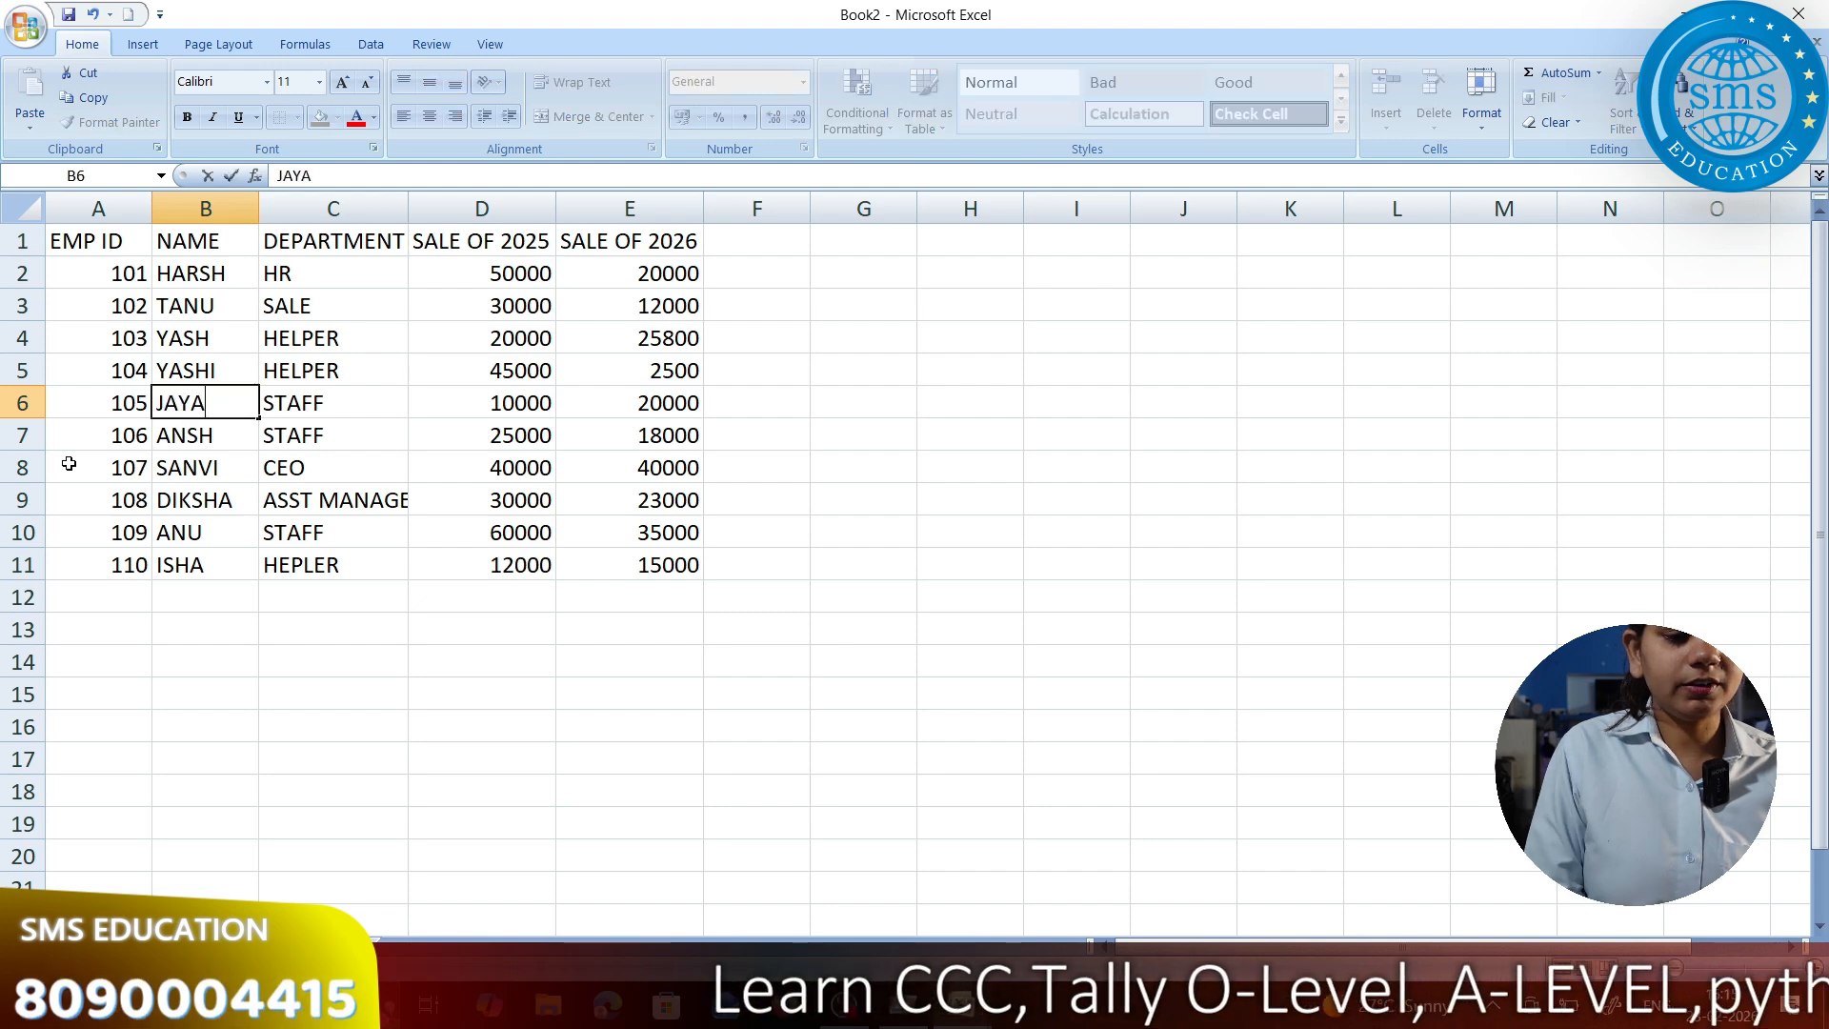
key("Return")
type("POOJA")
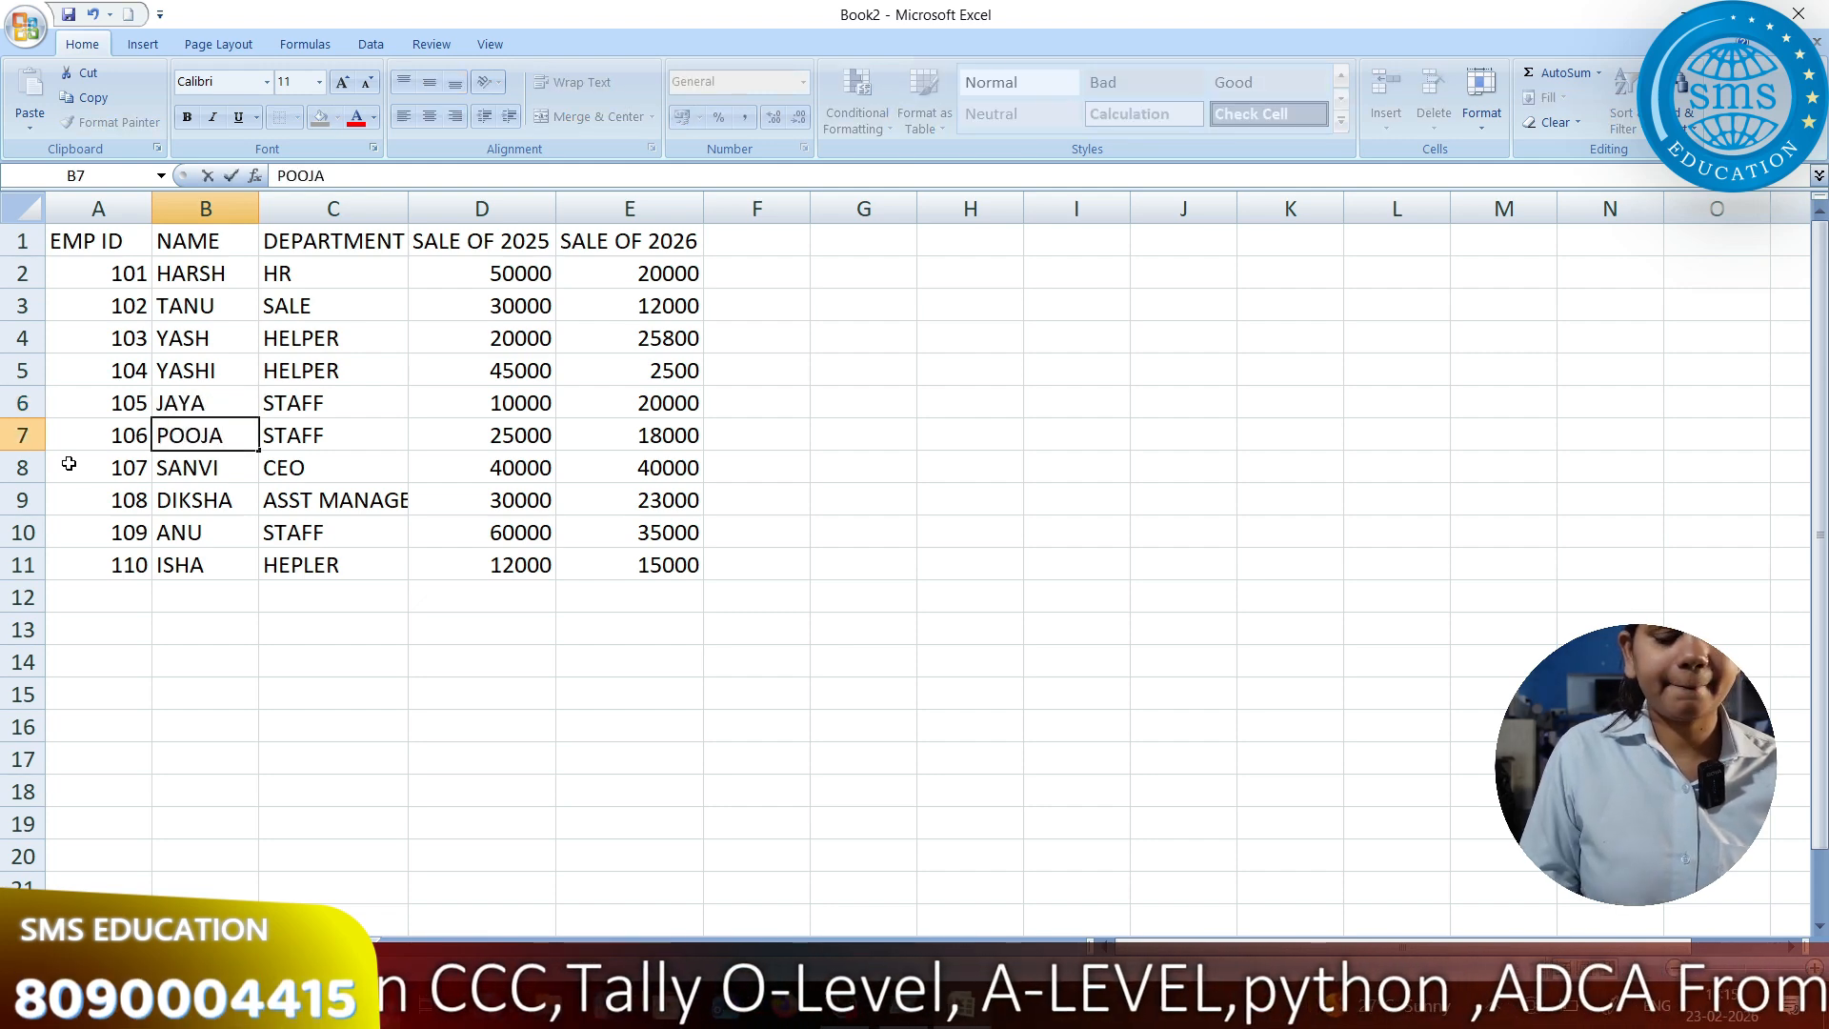
key("Return")
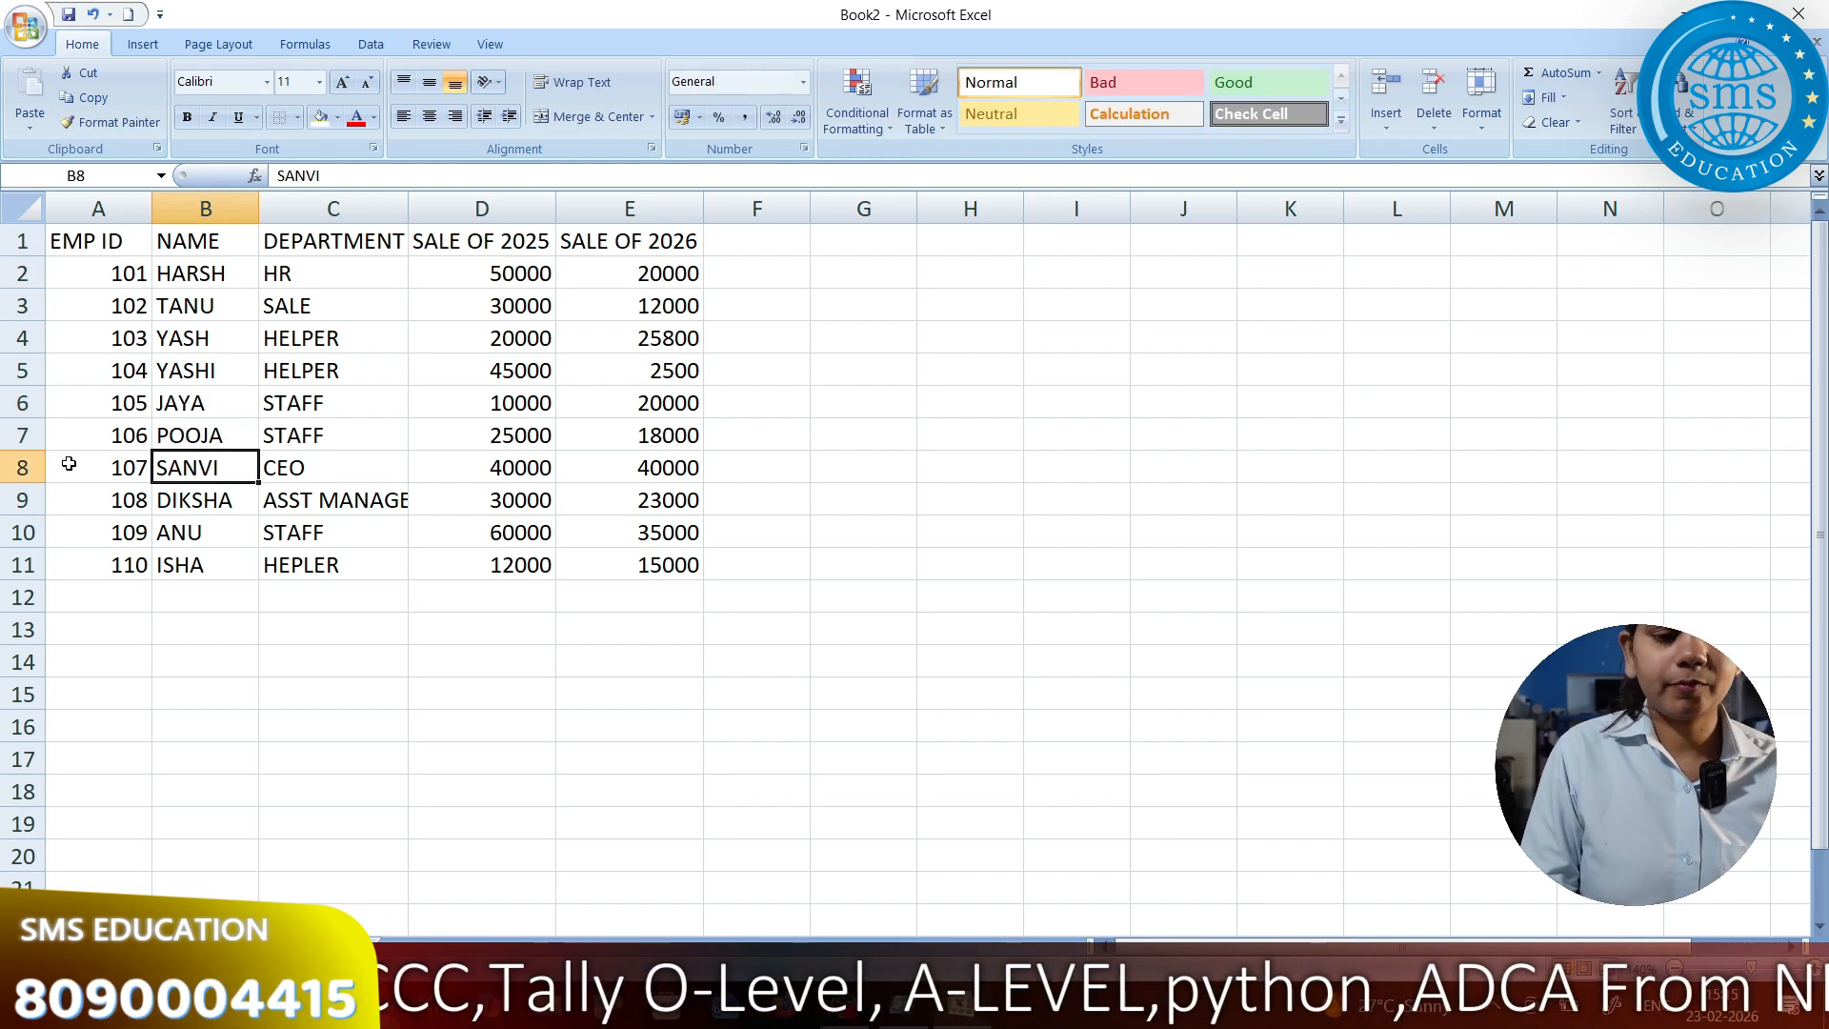
type("RAJ")
key("Return")
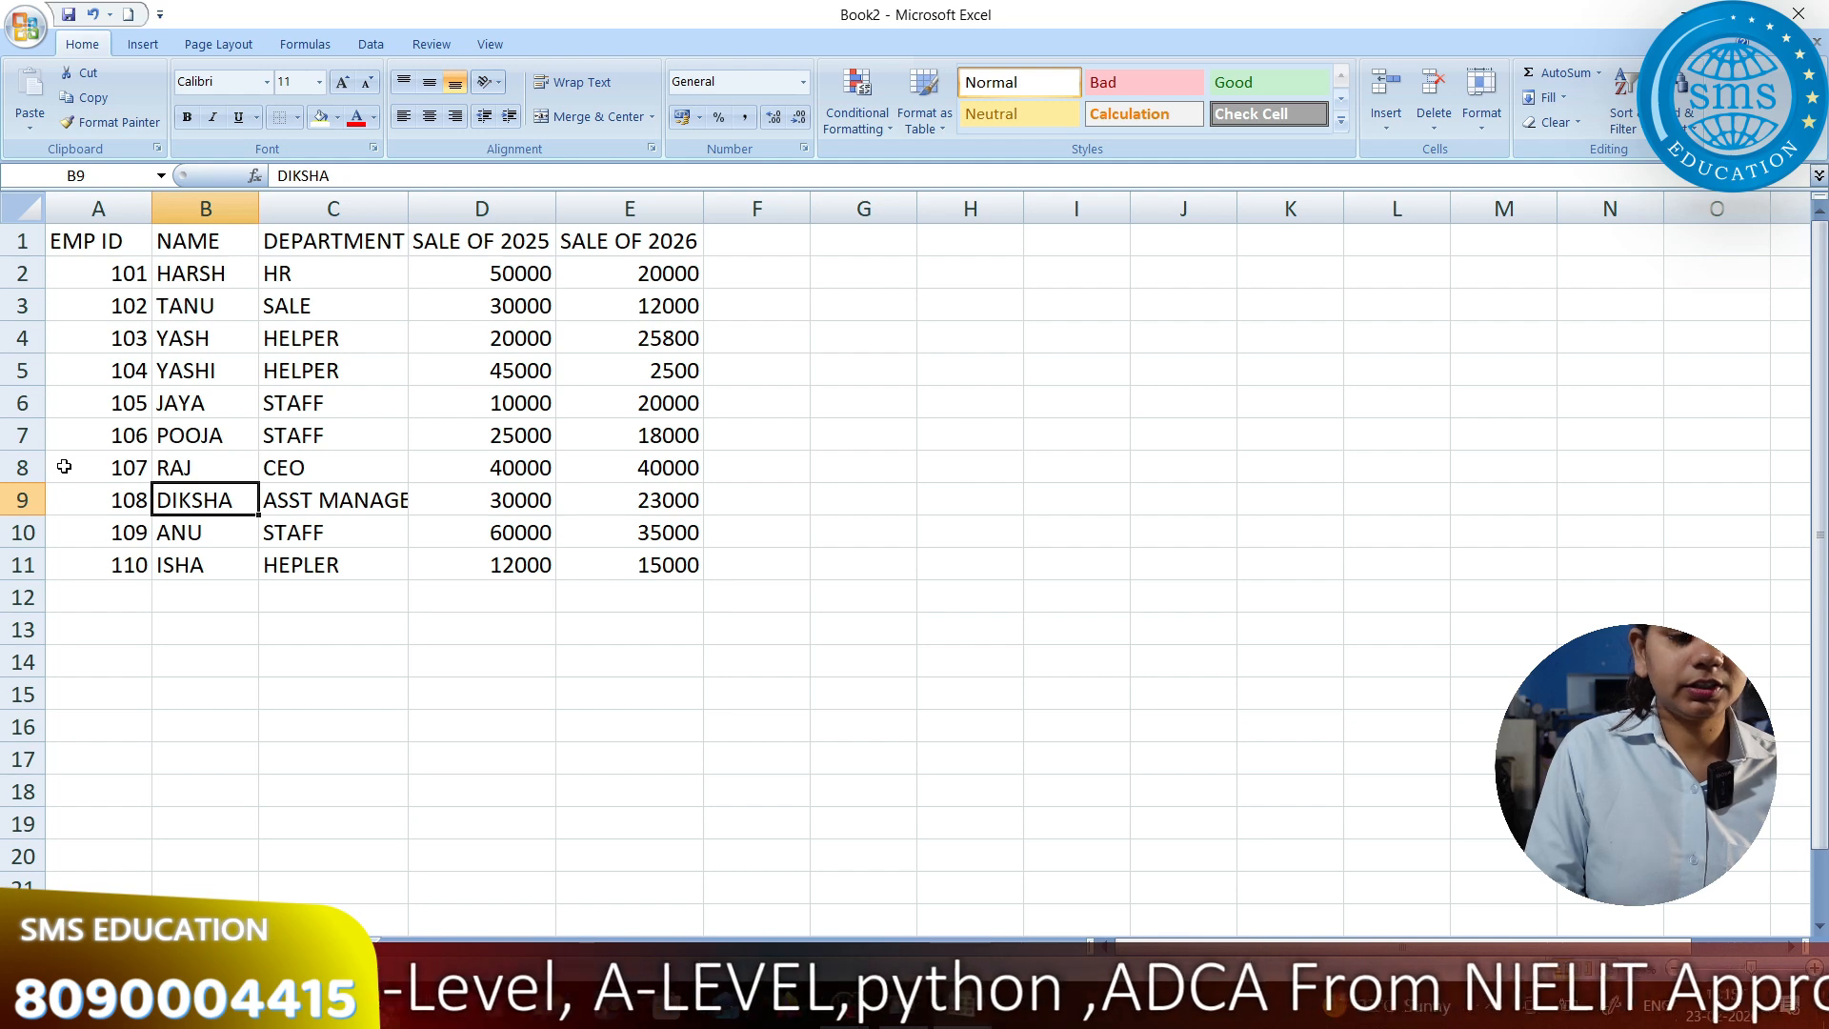
Replace the employee names in B9:B11 of the source table with three new first names
type("ESHA")
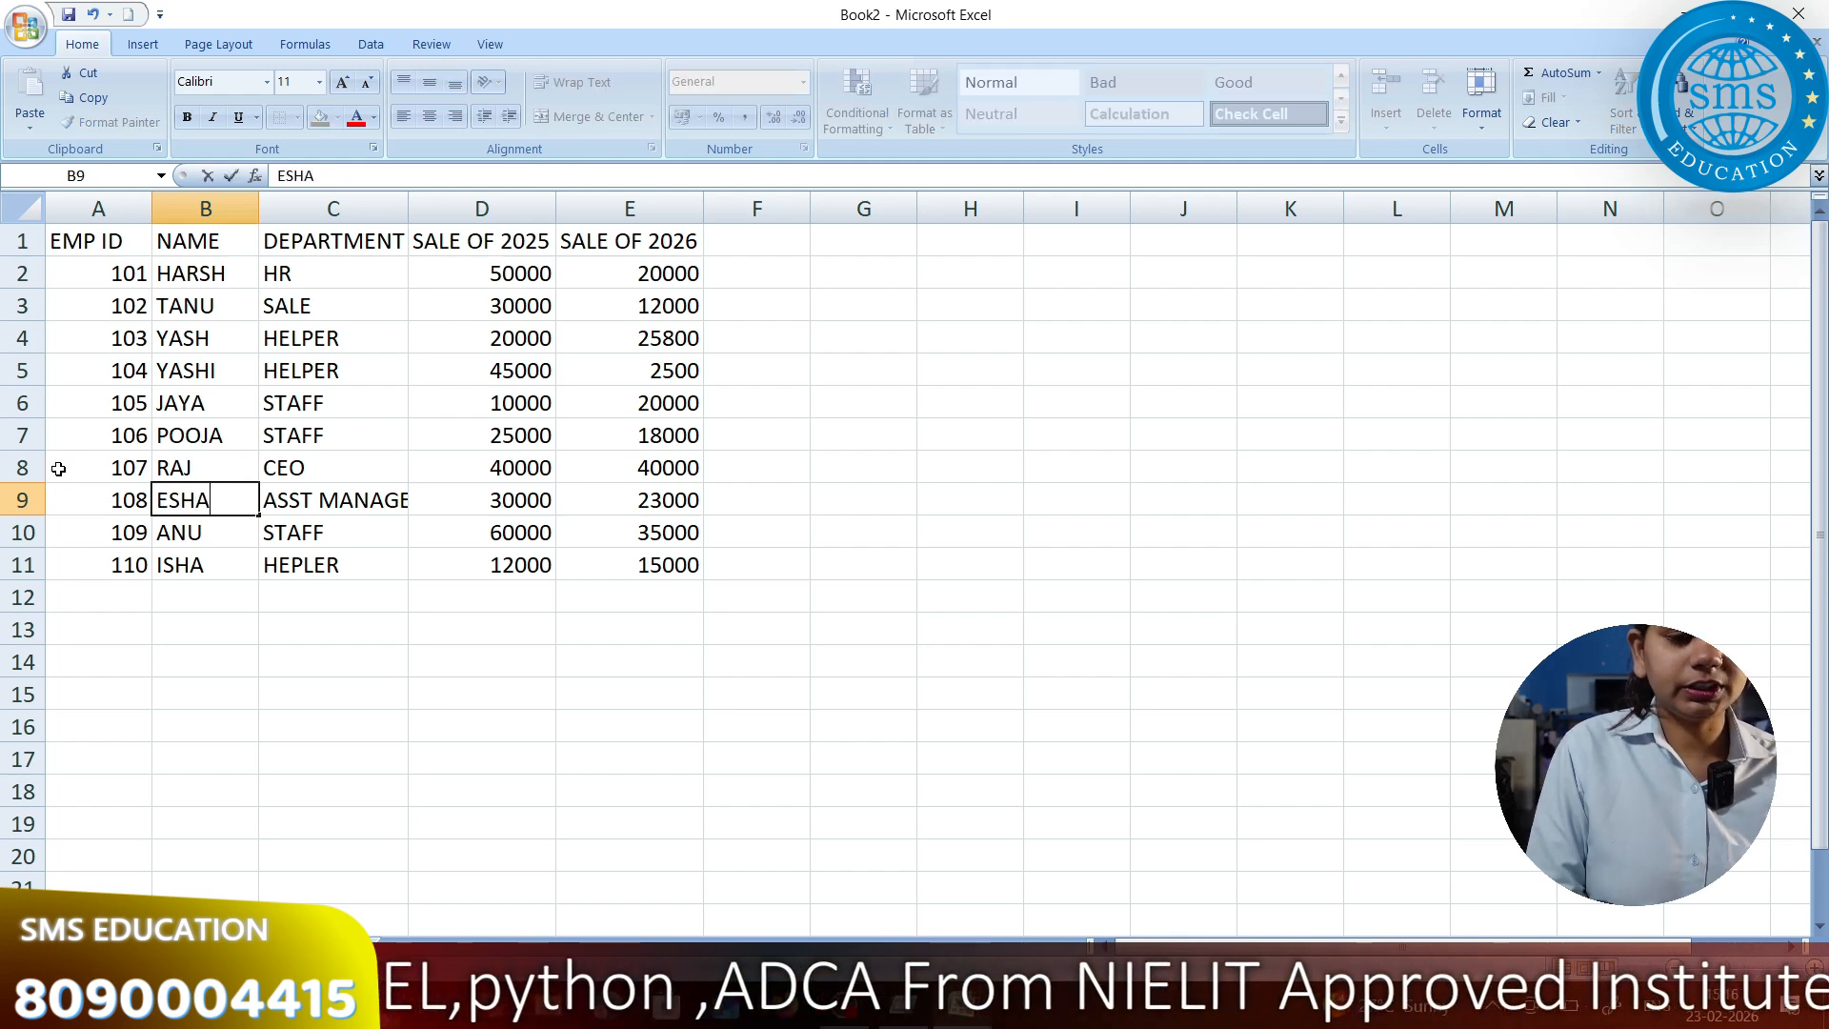
key("Return")
type("MOHAN")
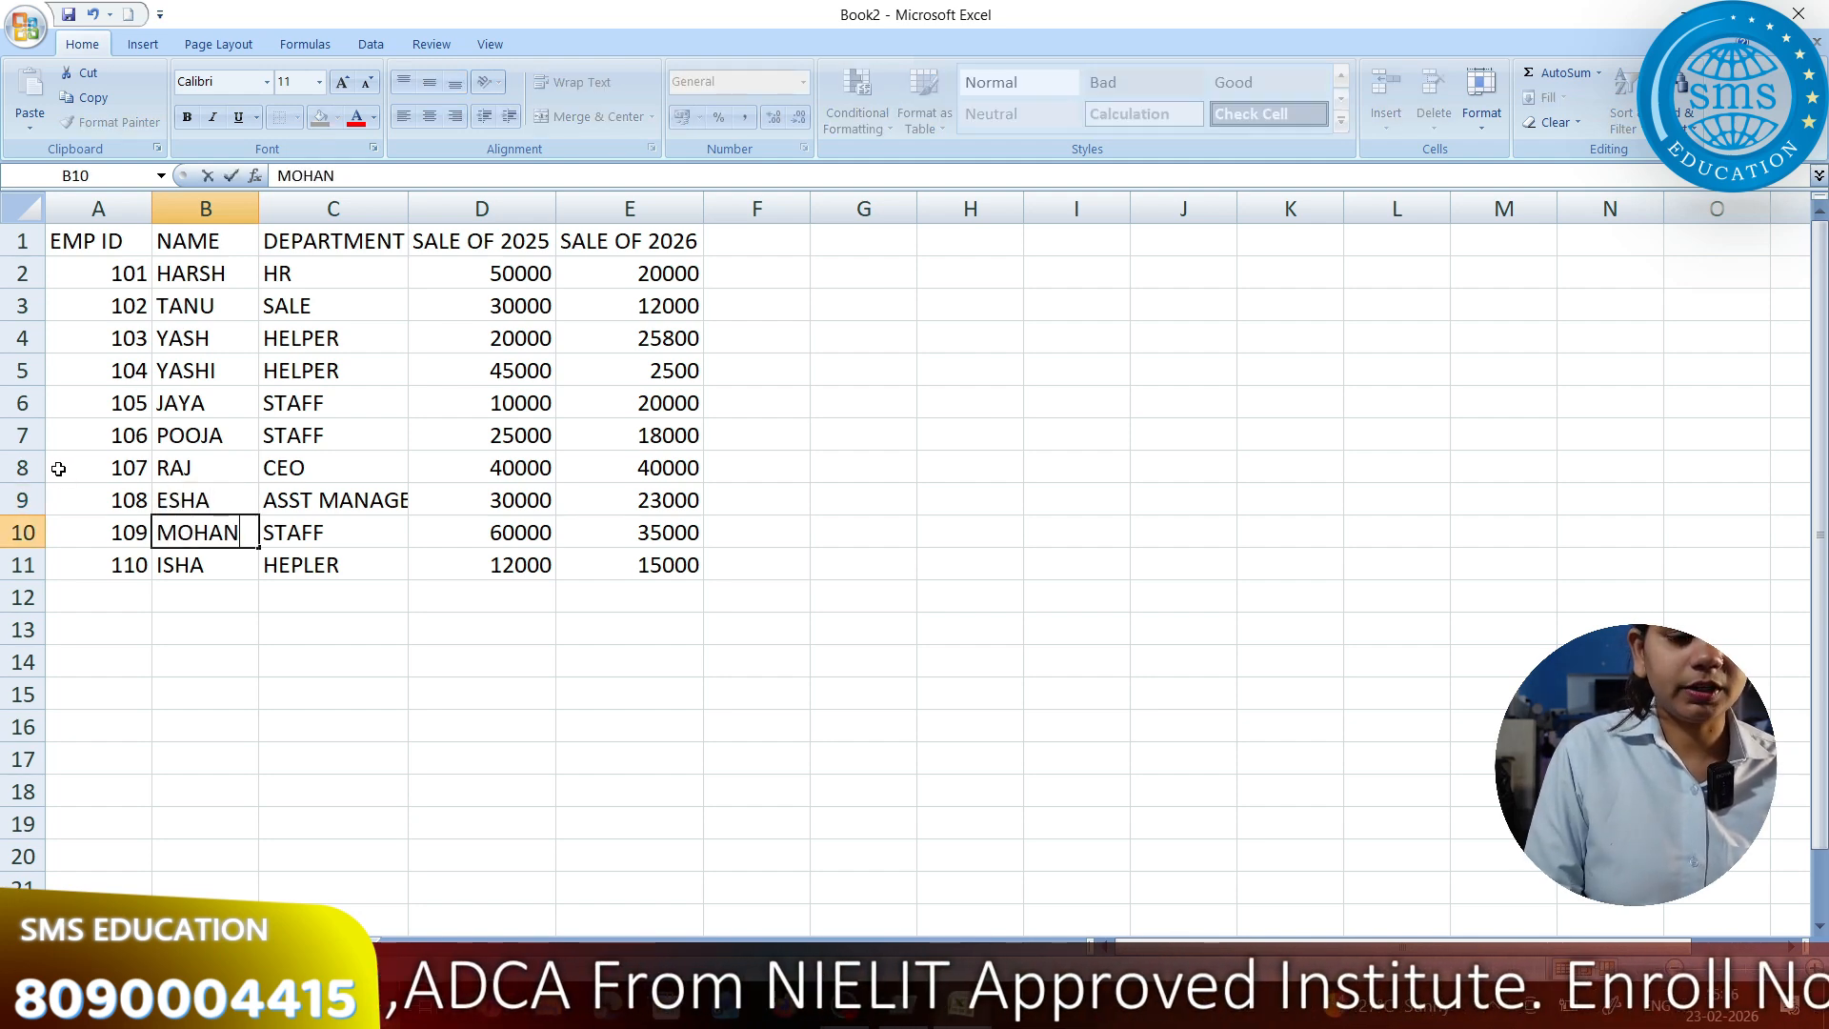
key("Return")
type("RAJ")
key("BackSpace")
type("M")
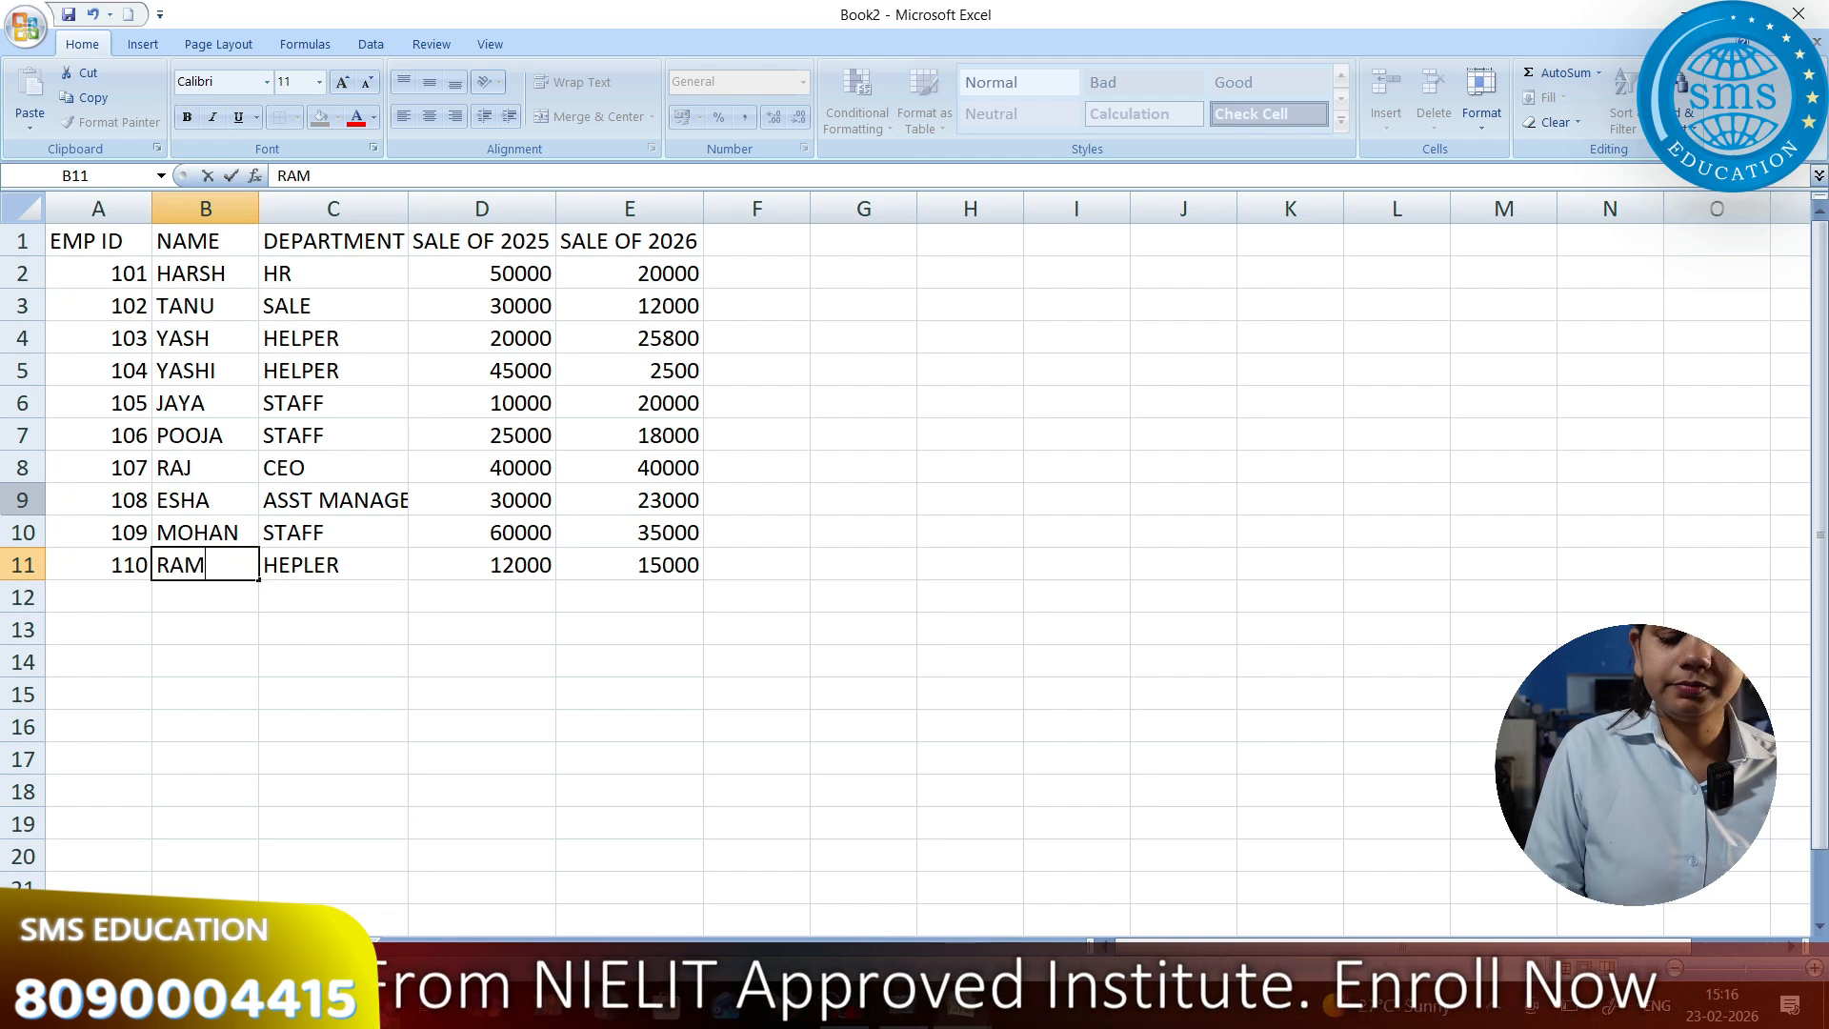
Replace the first employee's name in B2 of the source table with a new first name
key("Up")
key("Up")
key("Up")
key("Up")
key("Up")
key("Up")
key("Up")
key("Up")
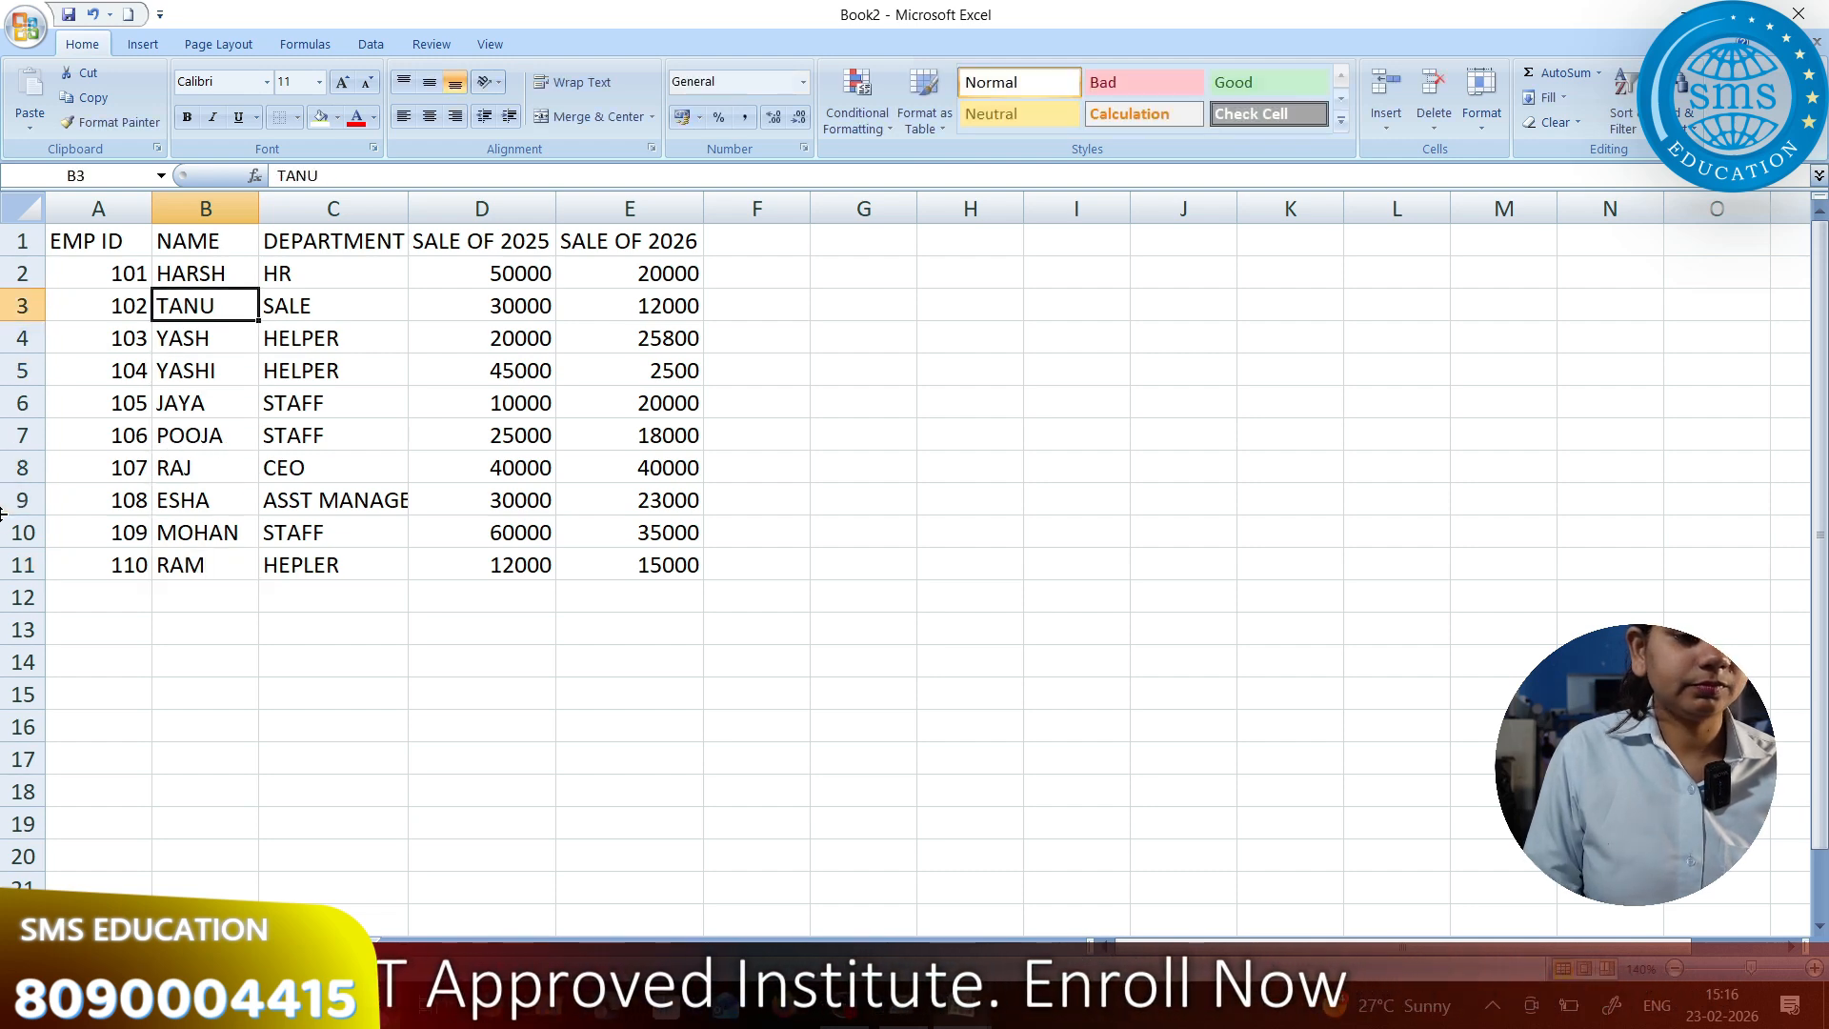
key("Up")
type("SHALU")
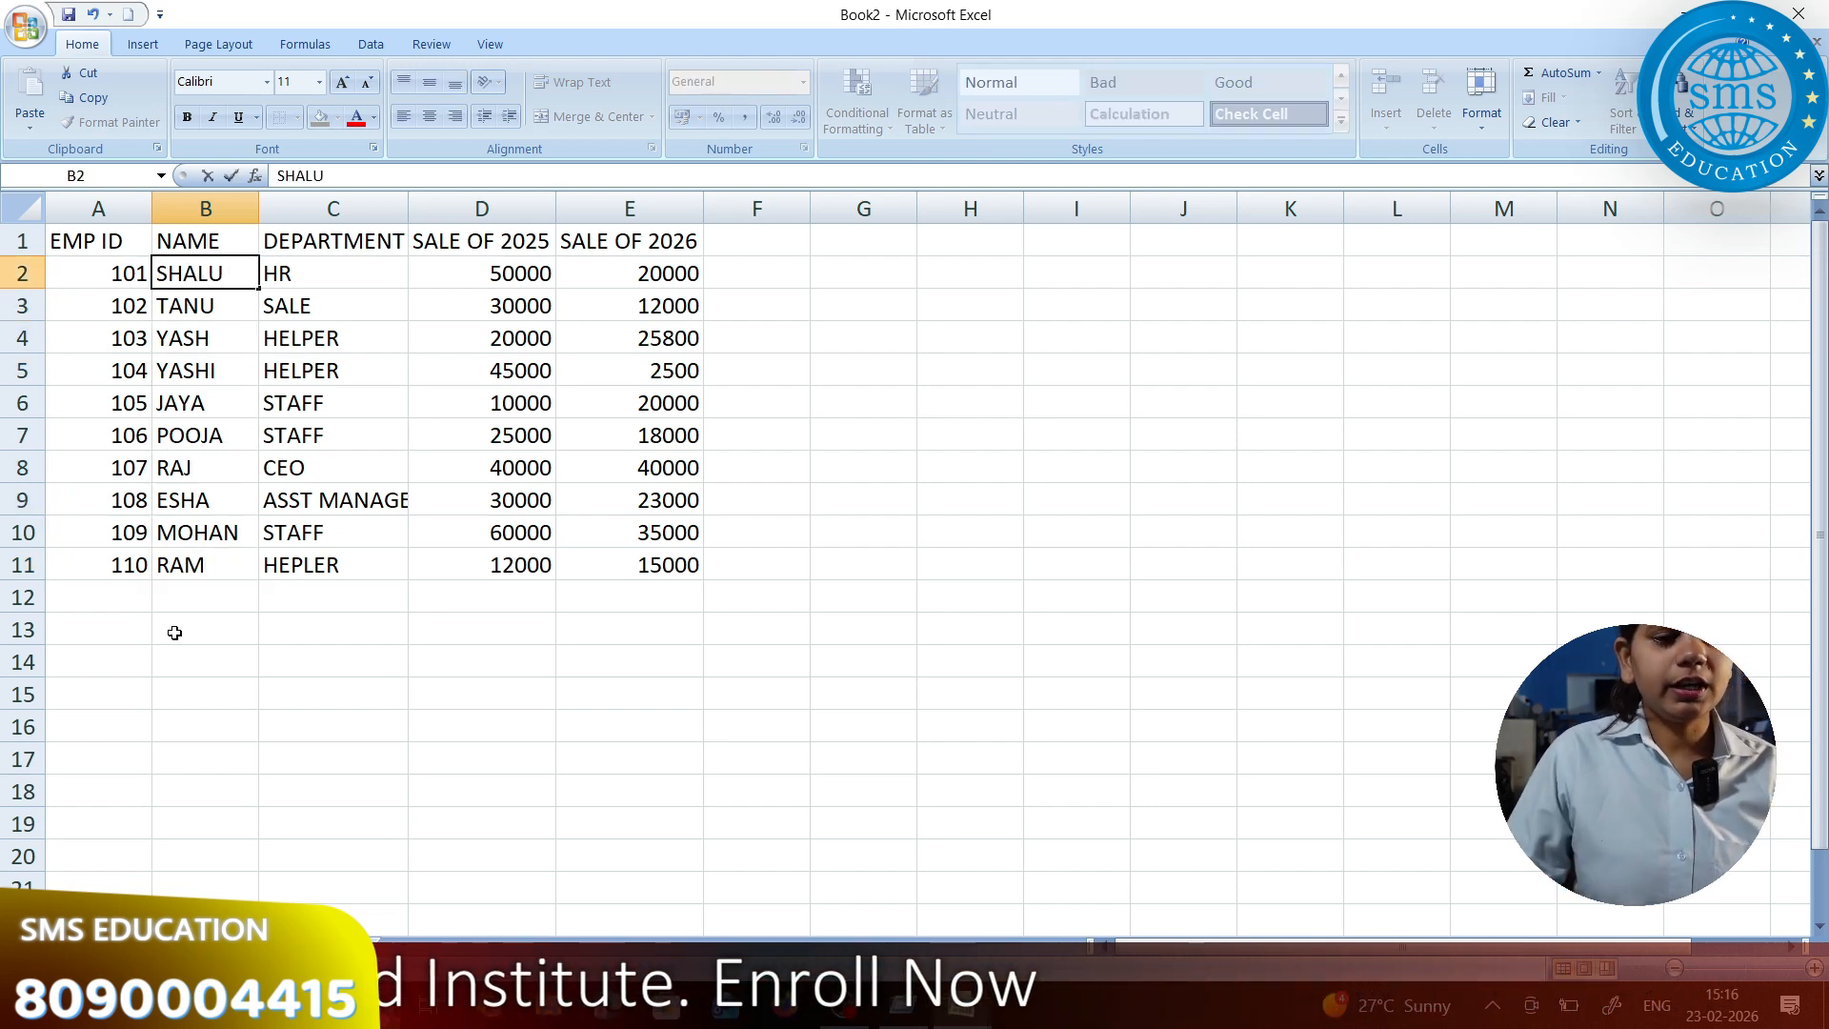
left_click(300, 502)
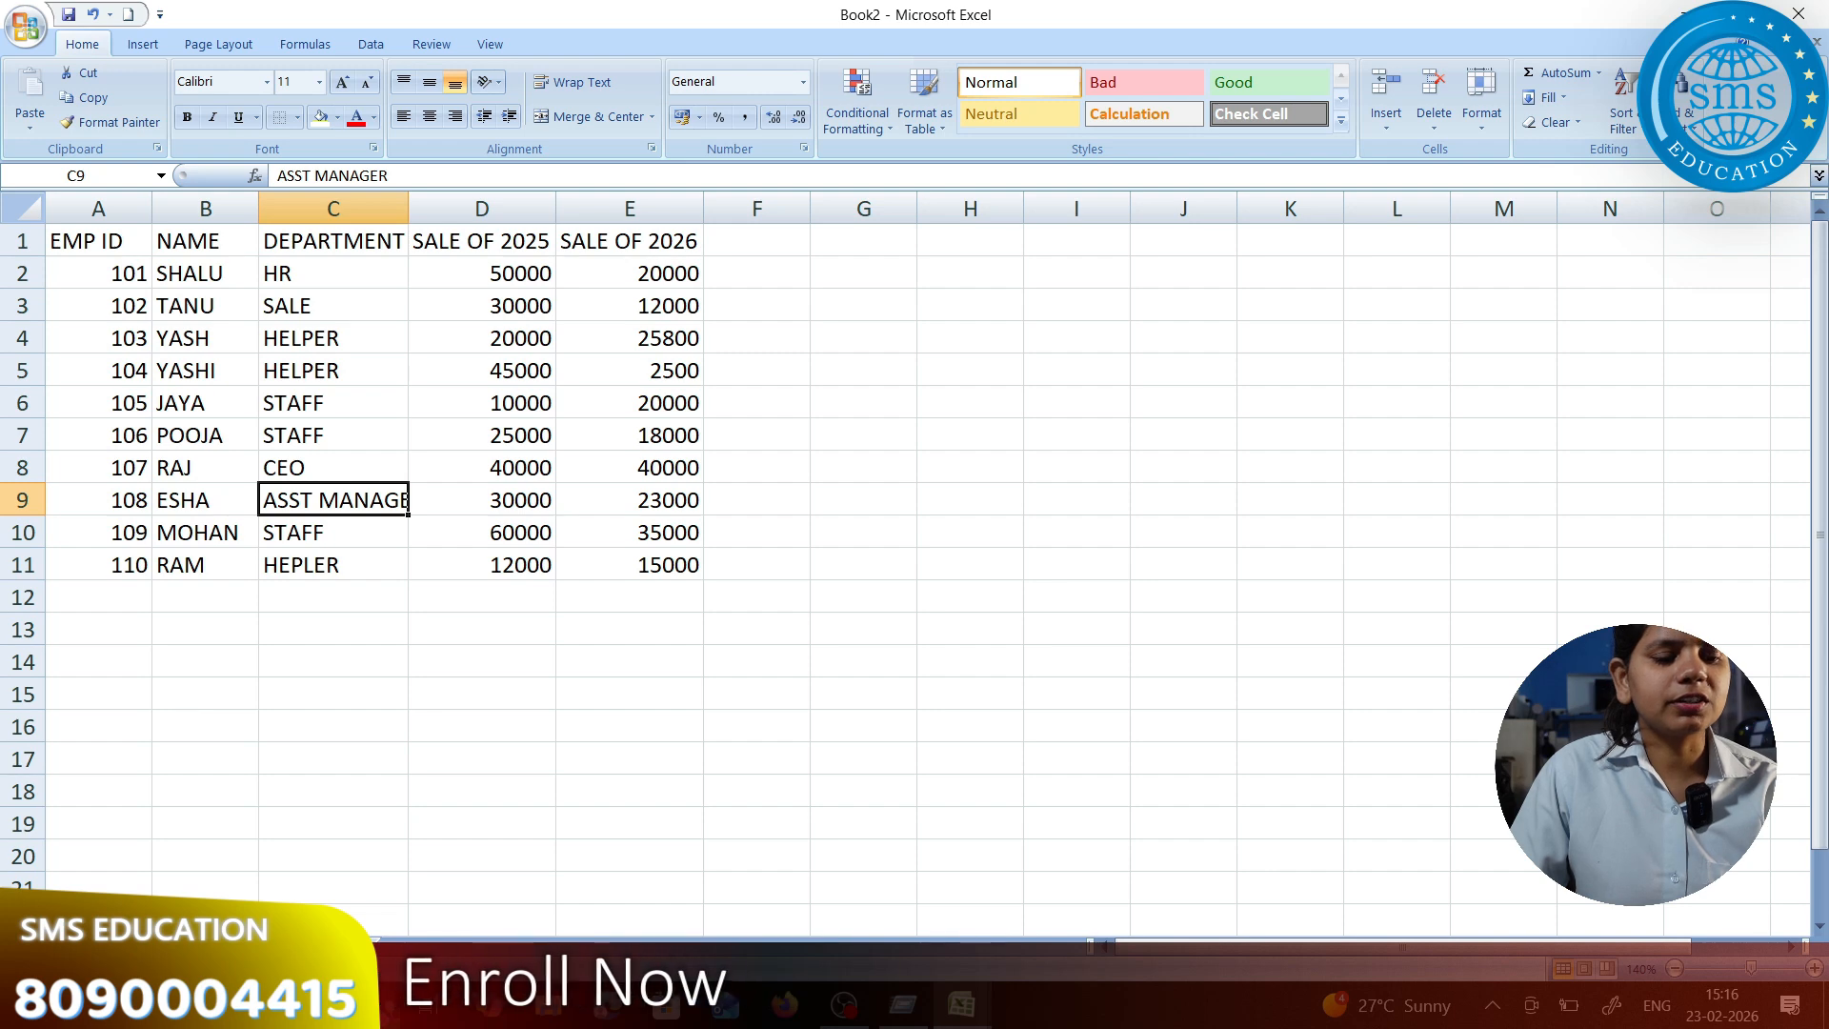
Switch to the PivotTable worksheet and apply Refresh All to update it with the changed names
left_click(205, 946)
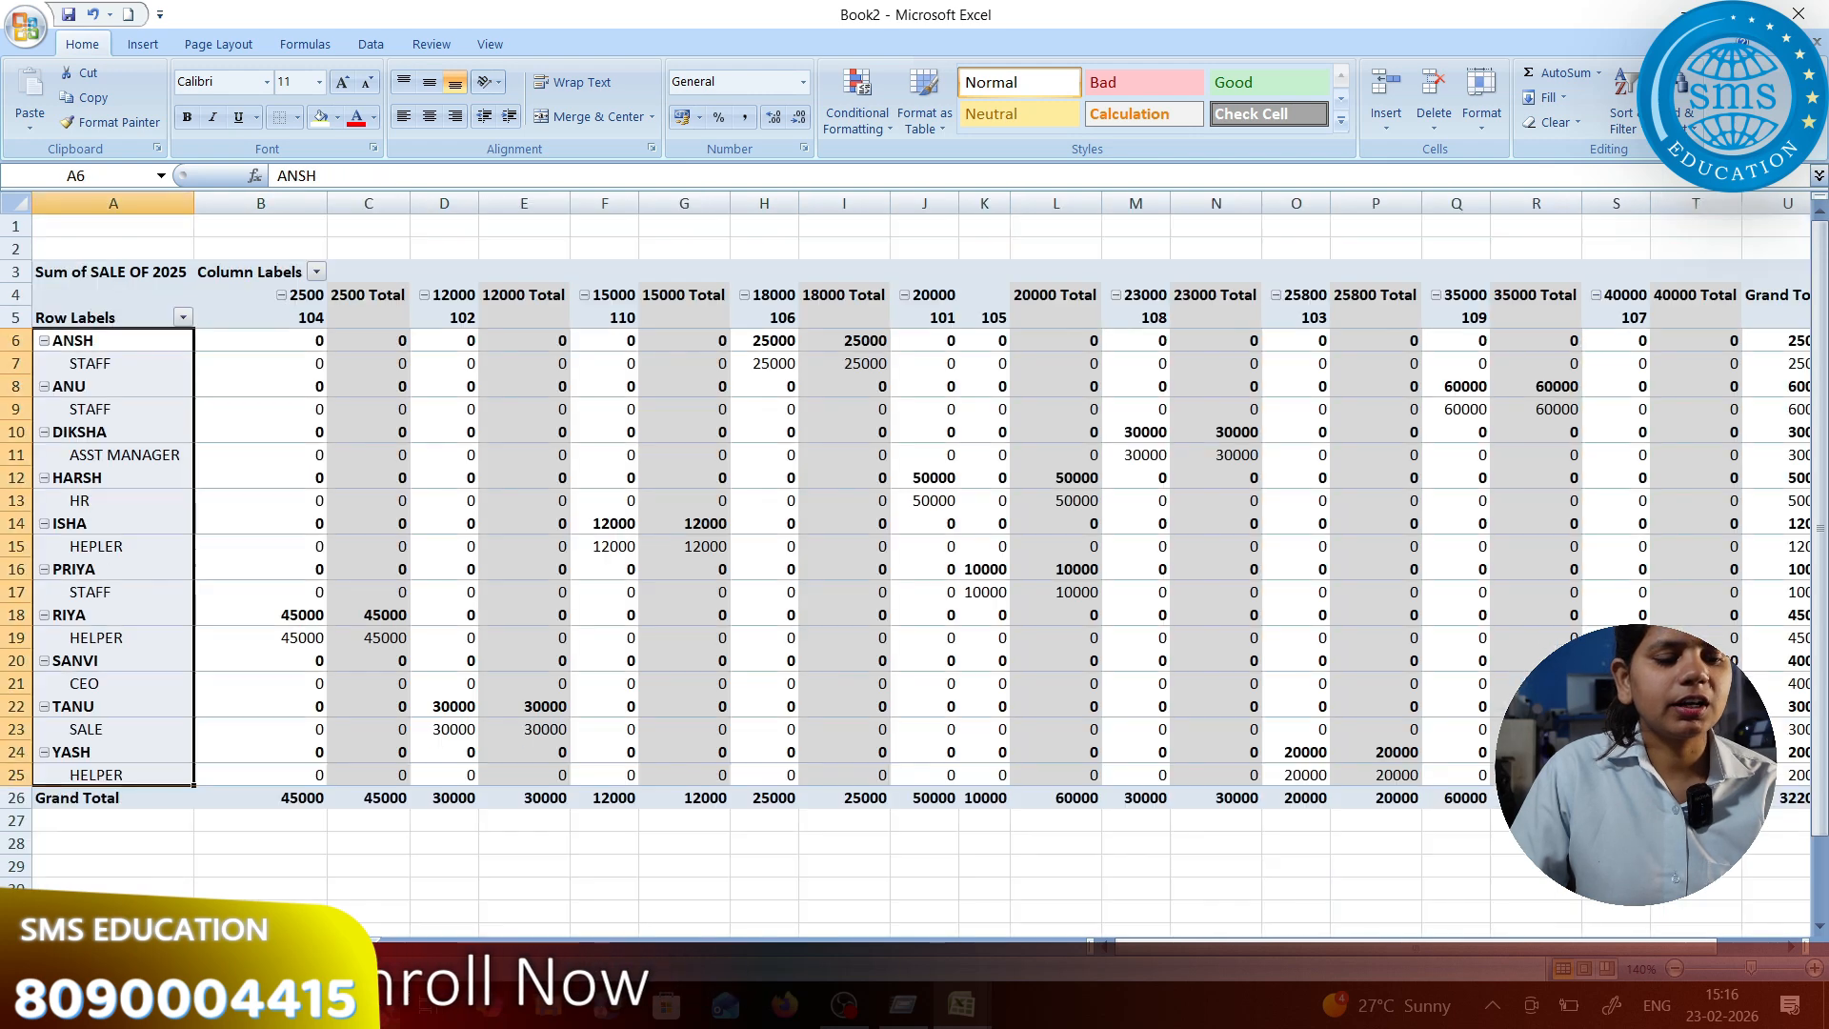
left_click(429, 650)
left_click(553, 47)
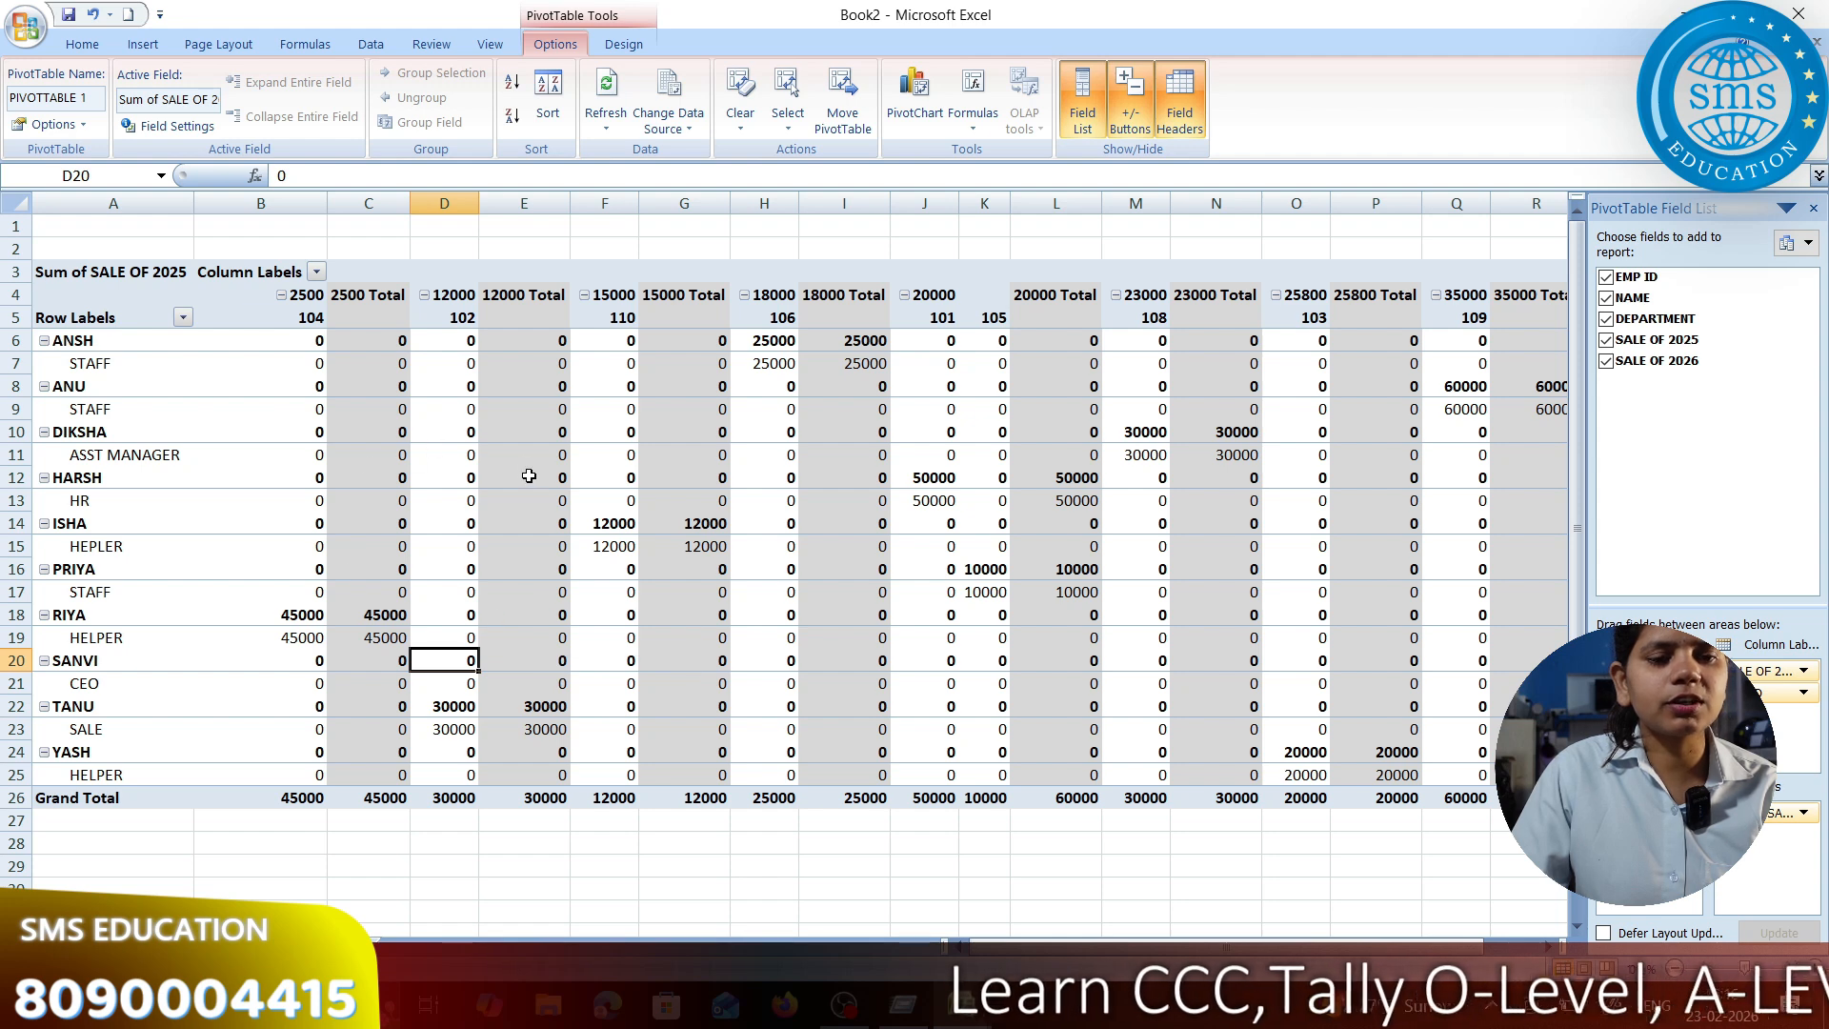
left_click(618, 129)
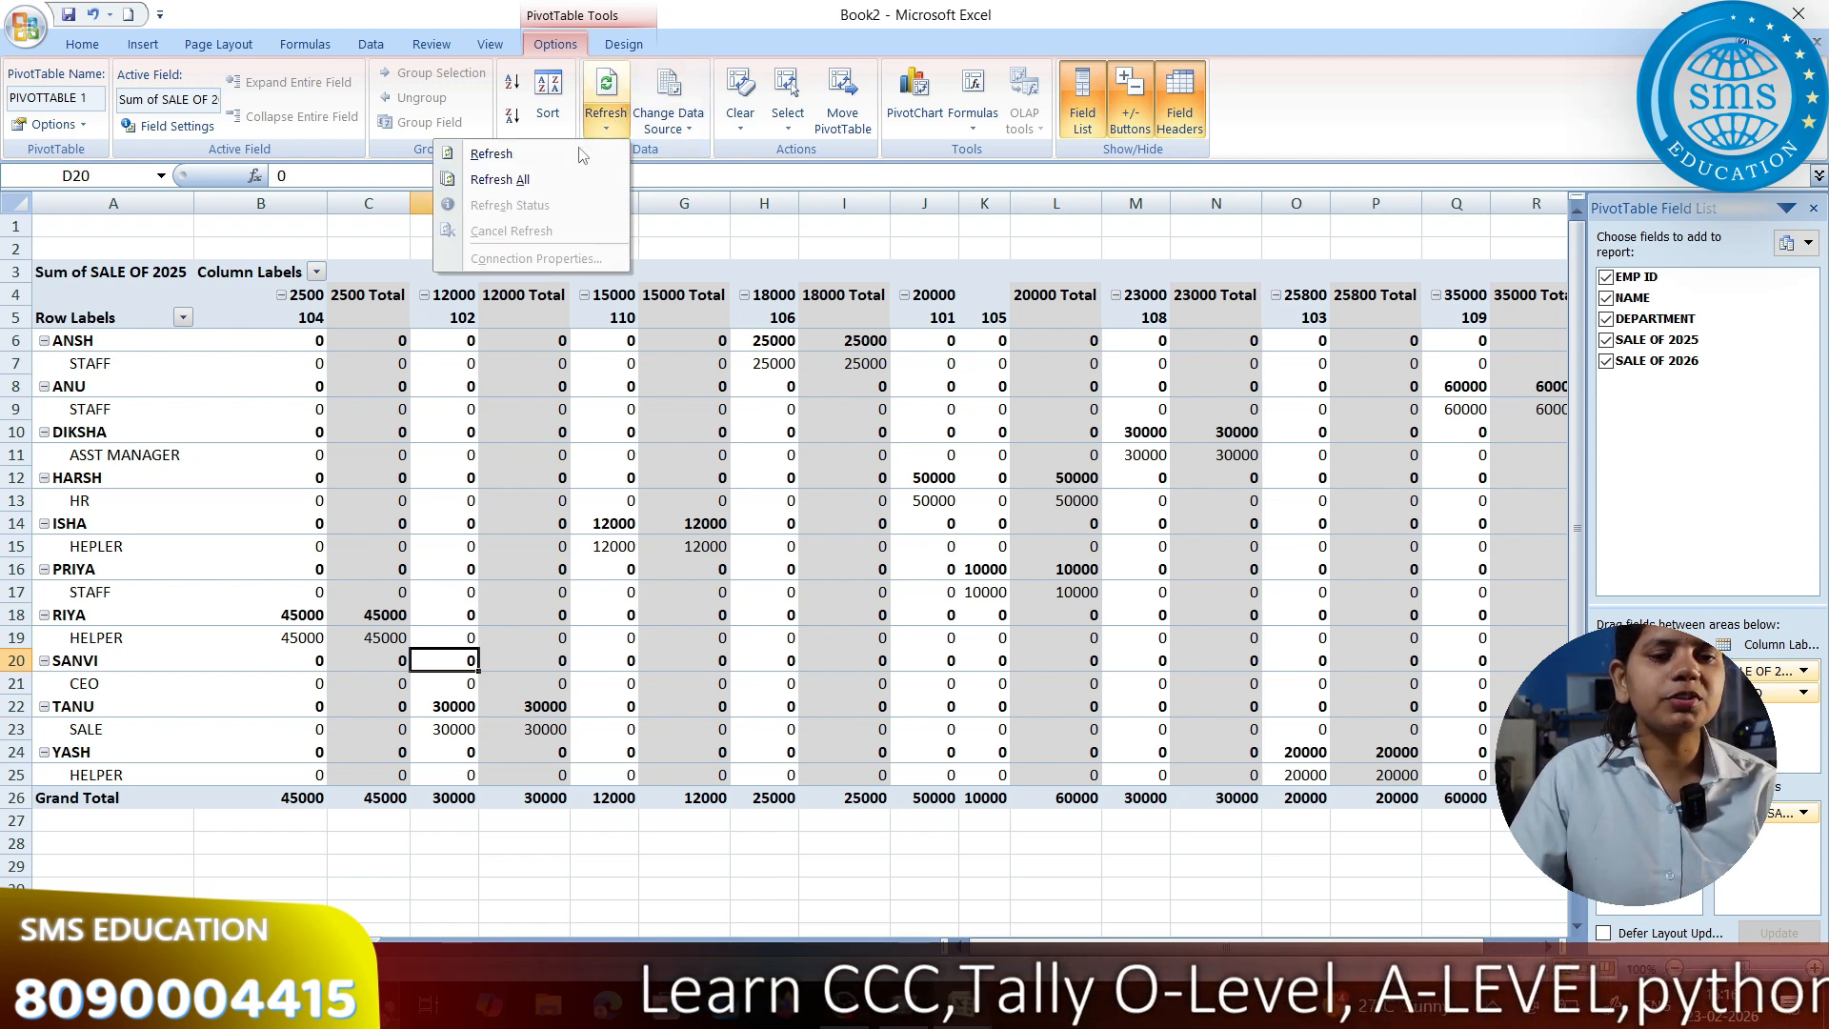
left_click(500, 179)
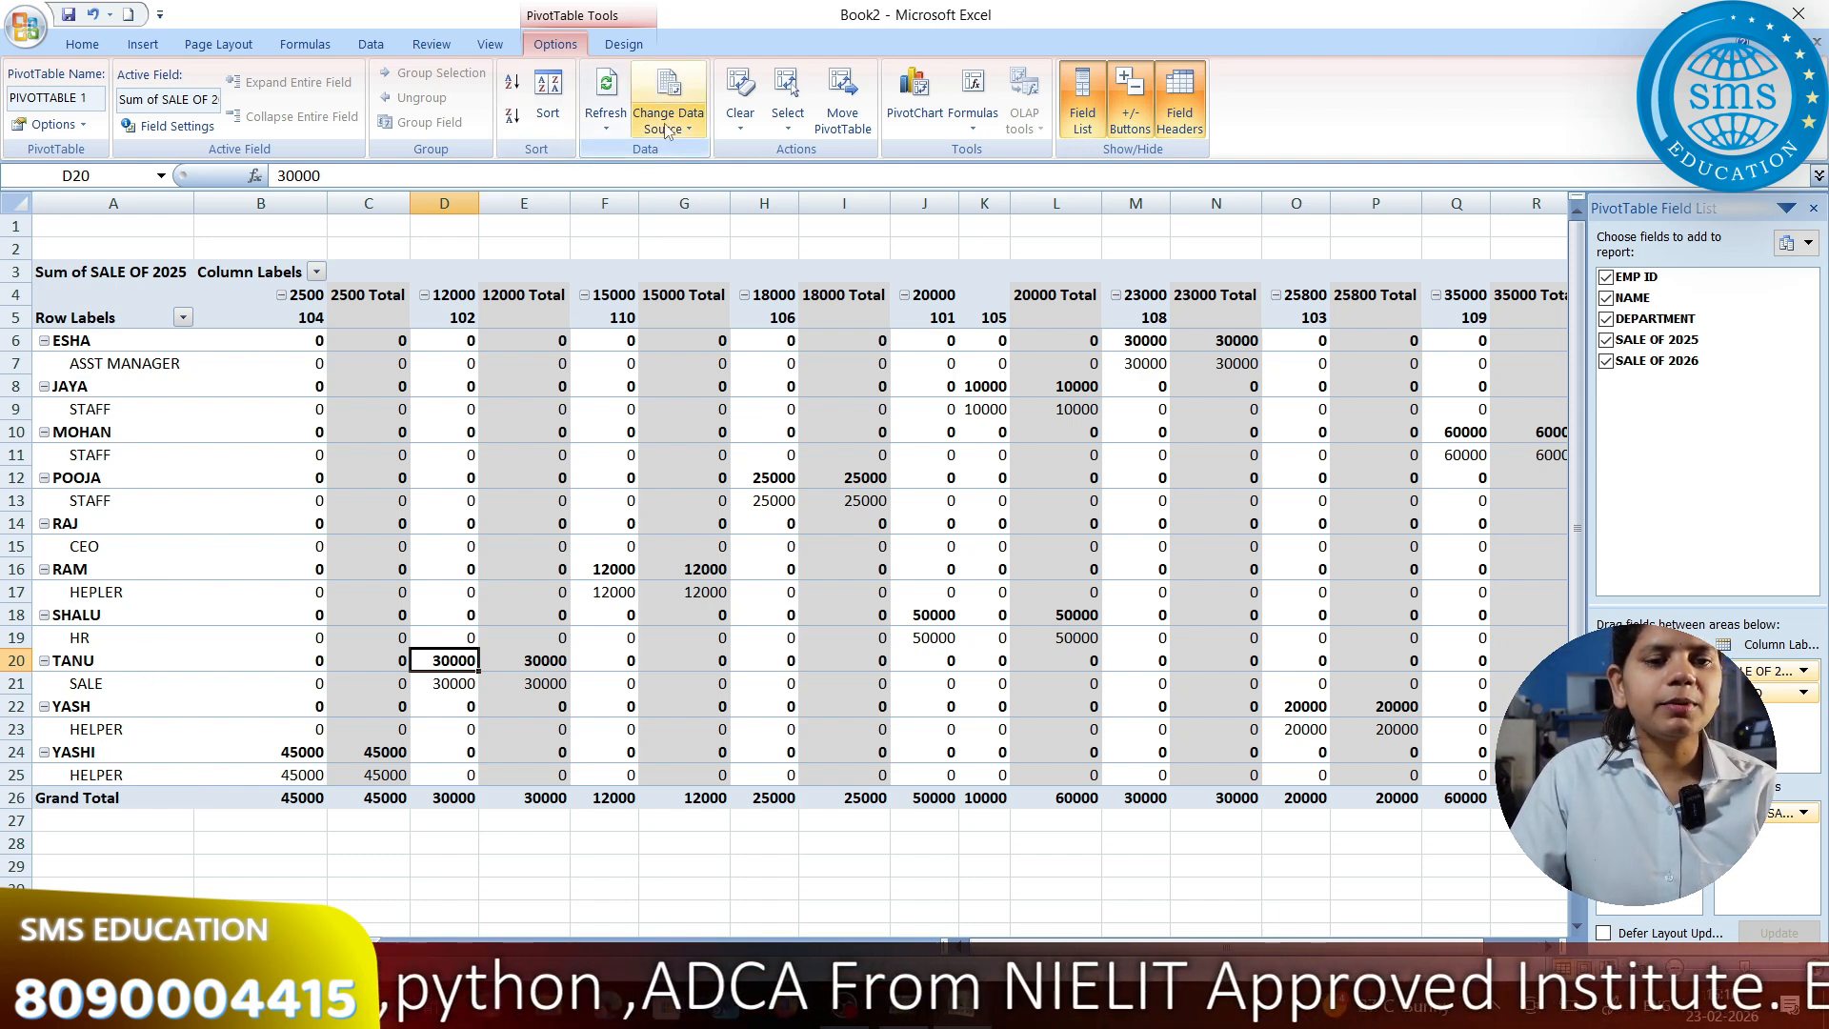
Return to the source data worksheet and copy the employee table A1:E11 to H3
left_click(176, 946)
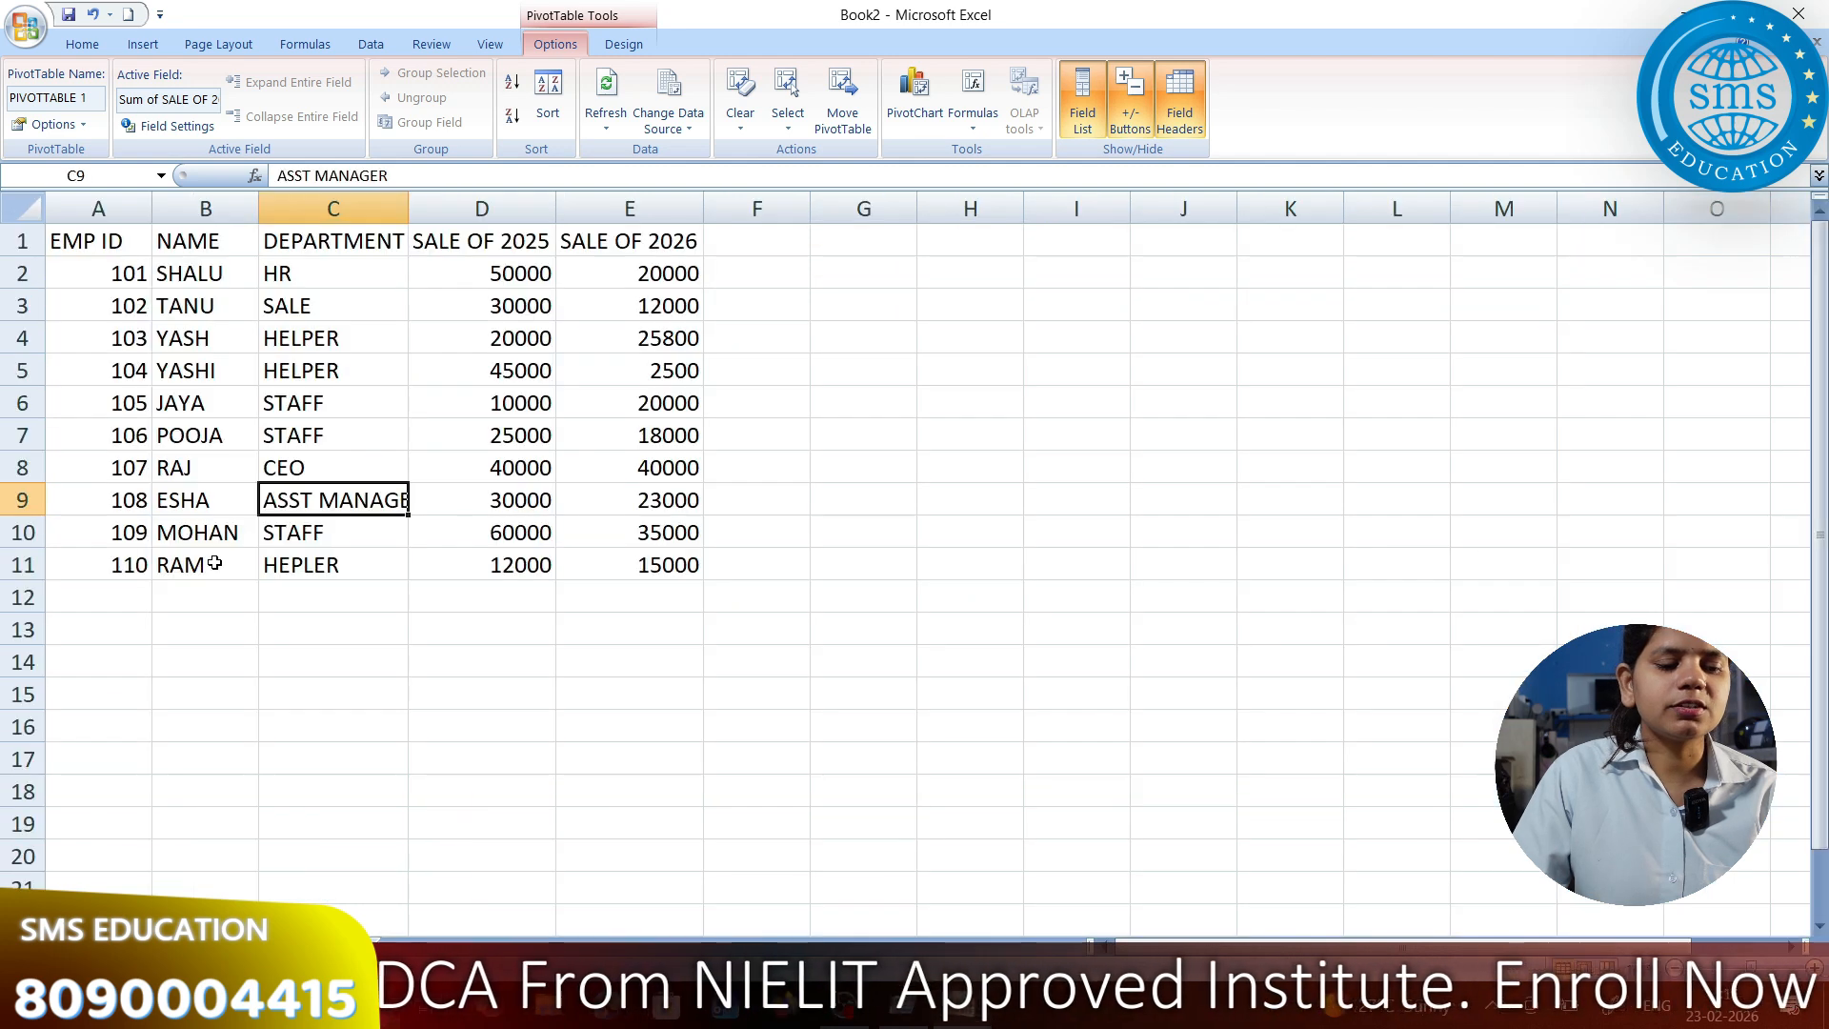
left_click_drag(124, 246, 572, 564)
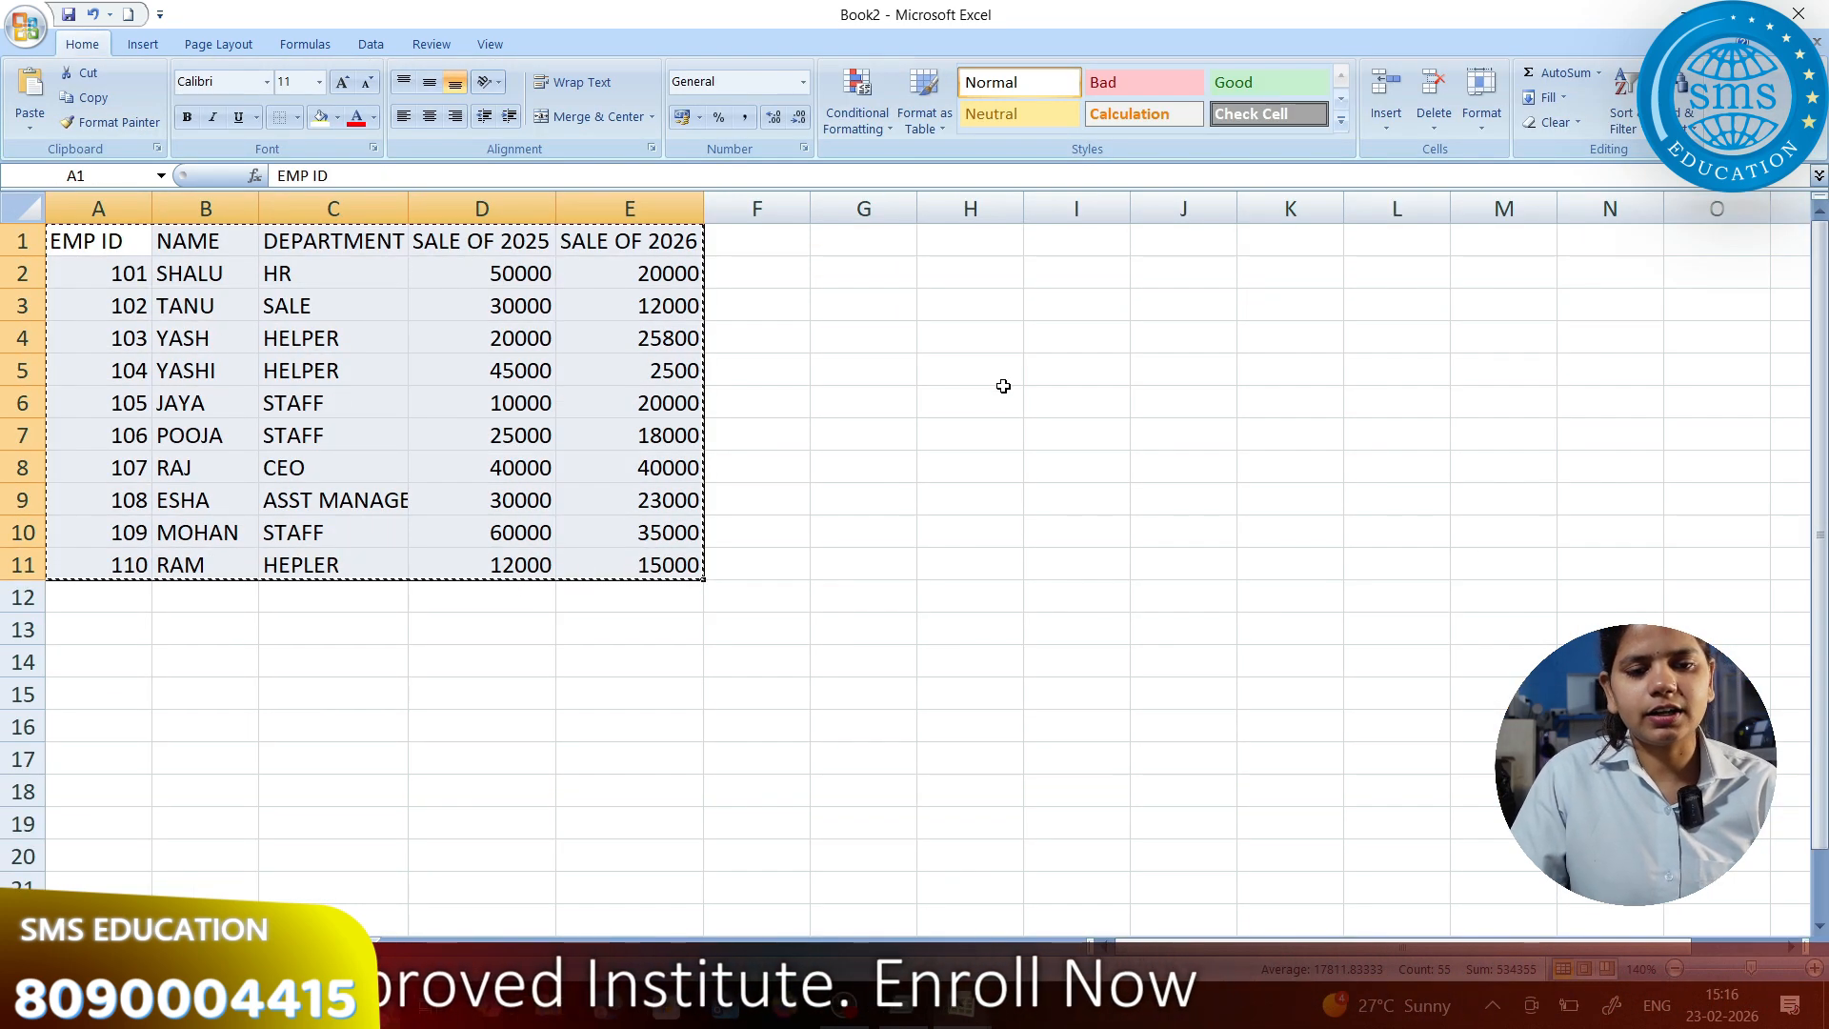
left_click(976, 303)
key("ctrl+v")
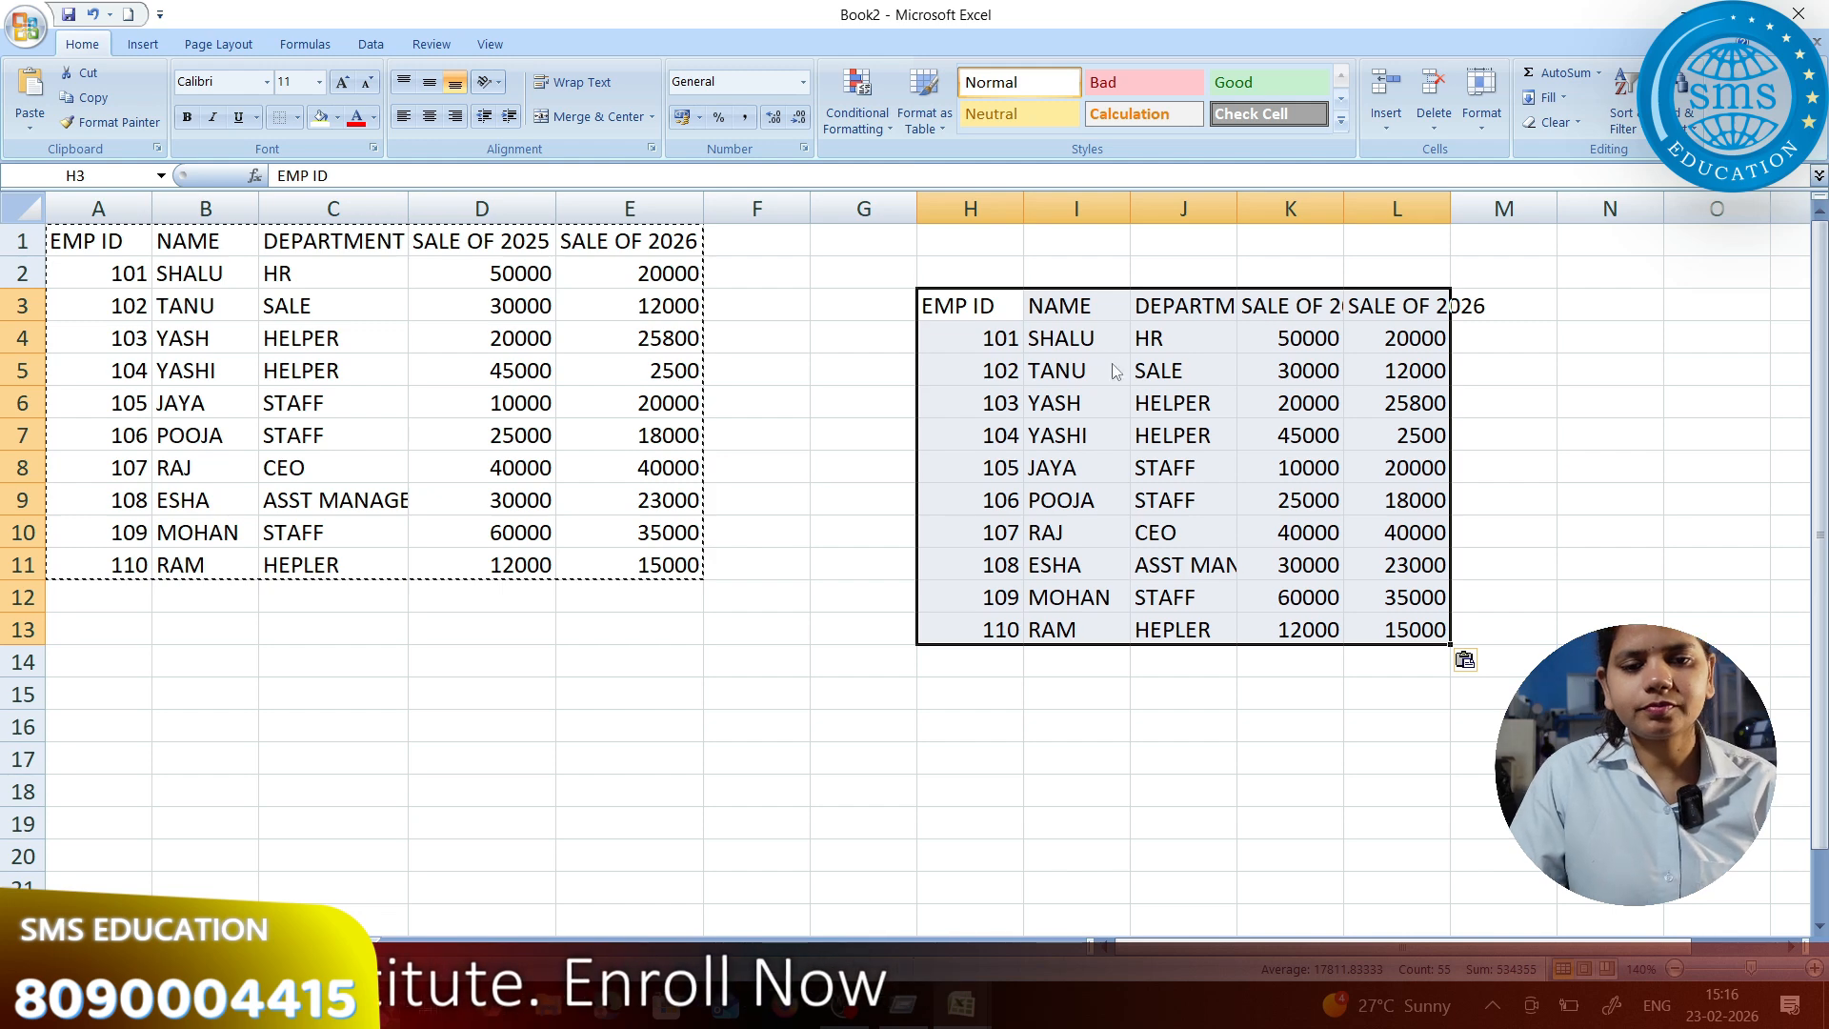
In the copied table, set the departments in J4 and J5 to MANAGER and ACCOUNTANT
left_click(1167, 343)
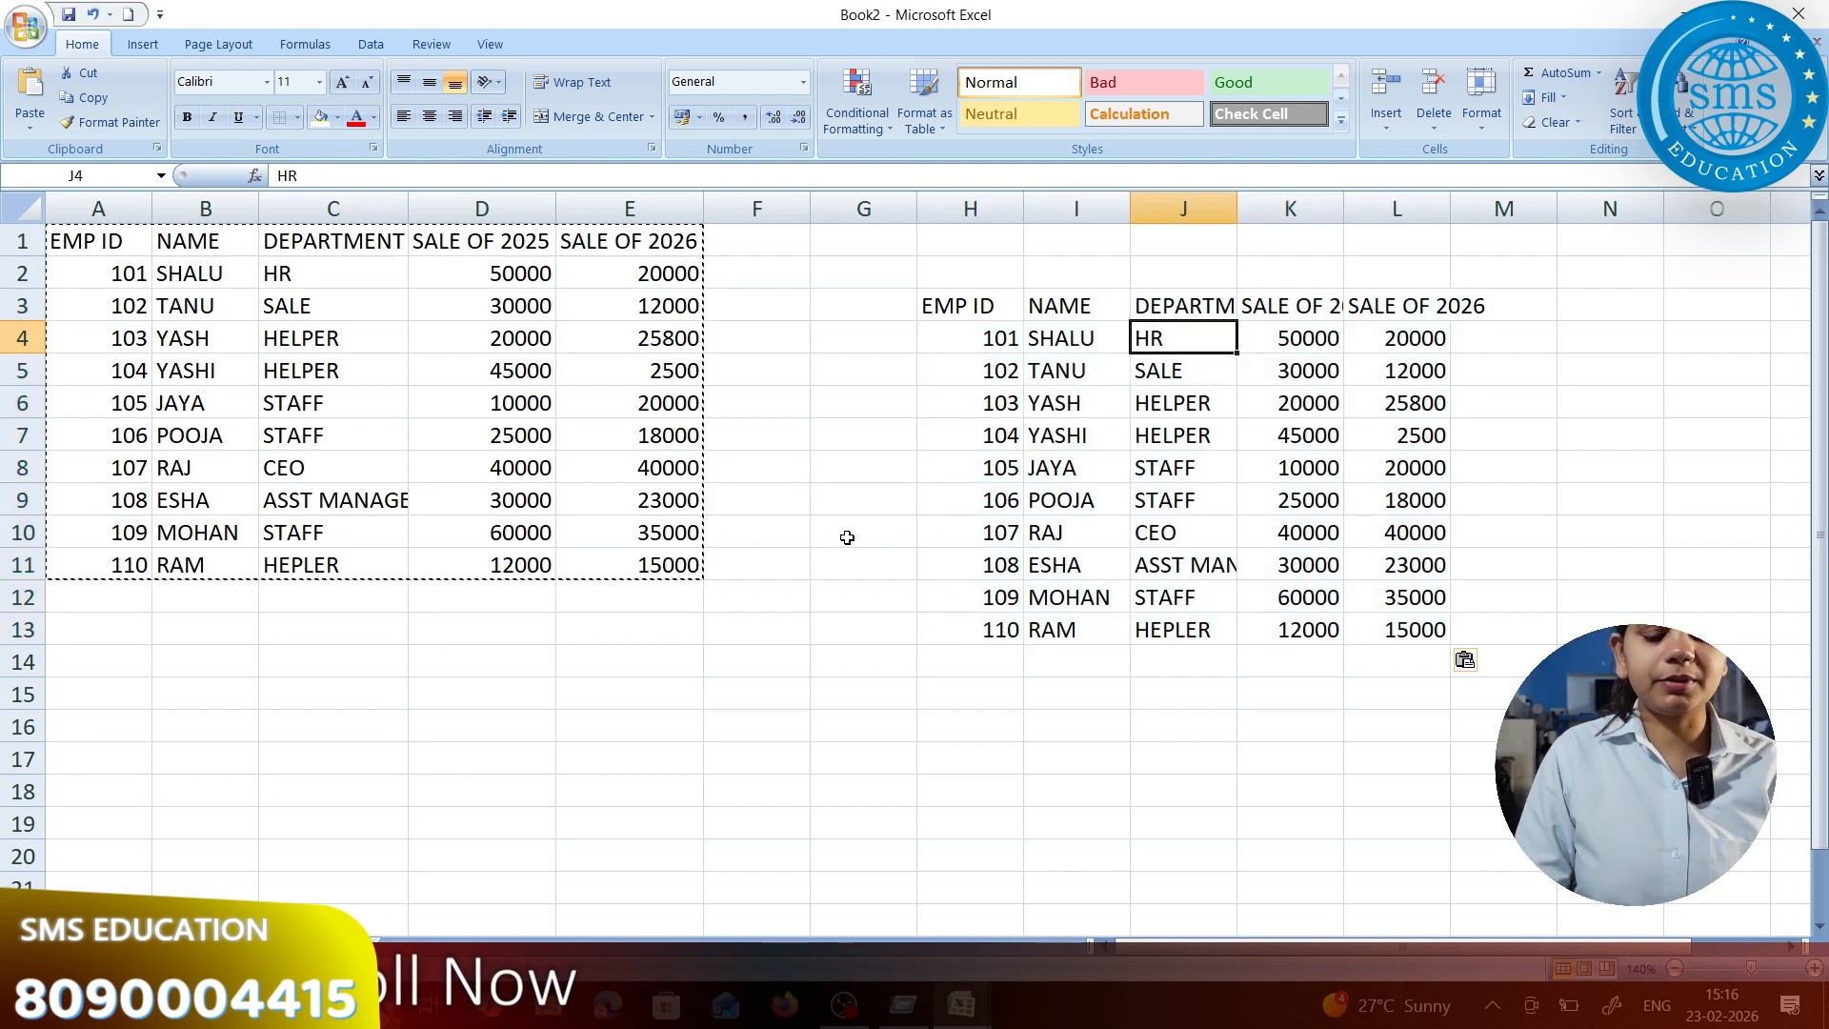
type("MANAGER")
key("Return")
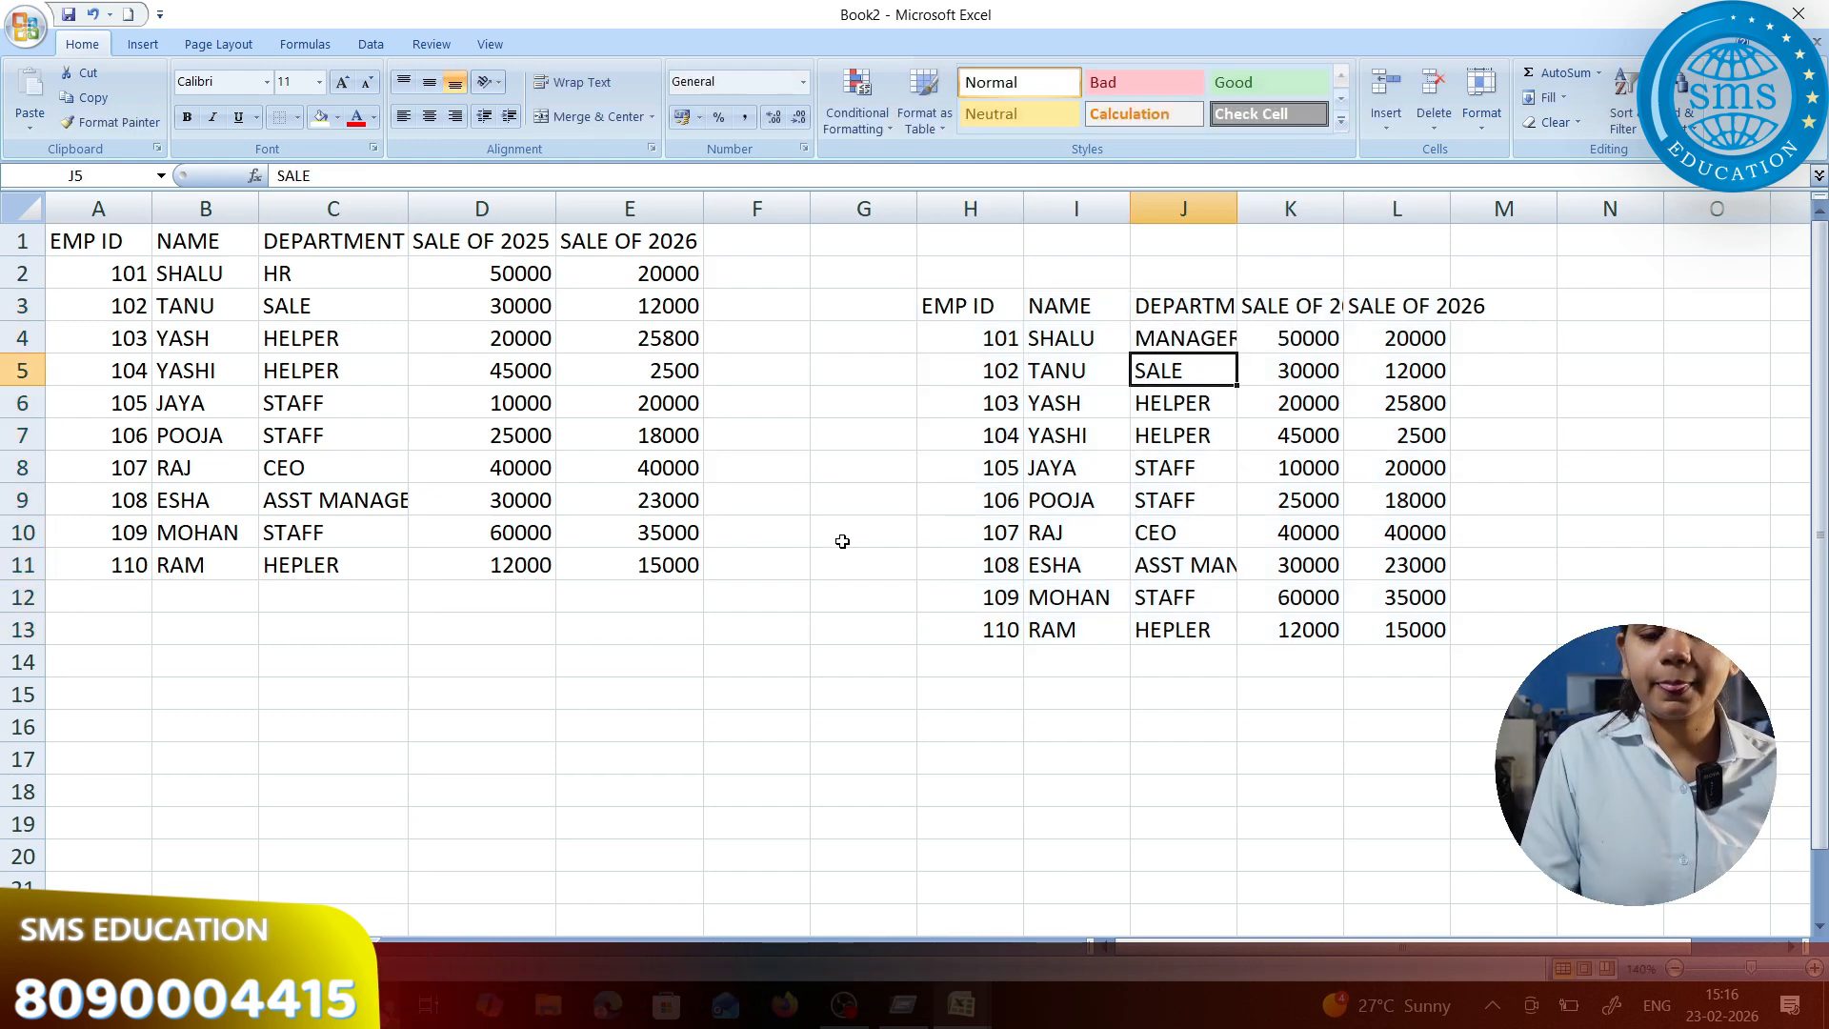
type("ACC")
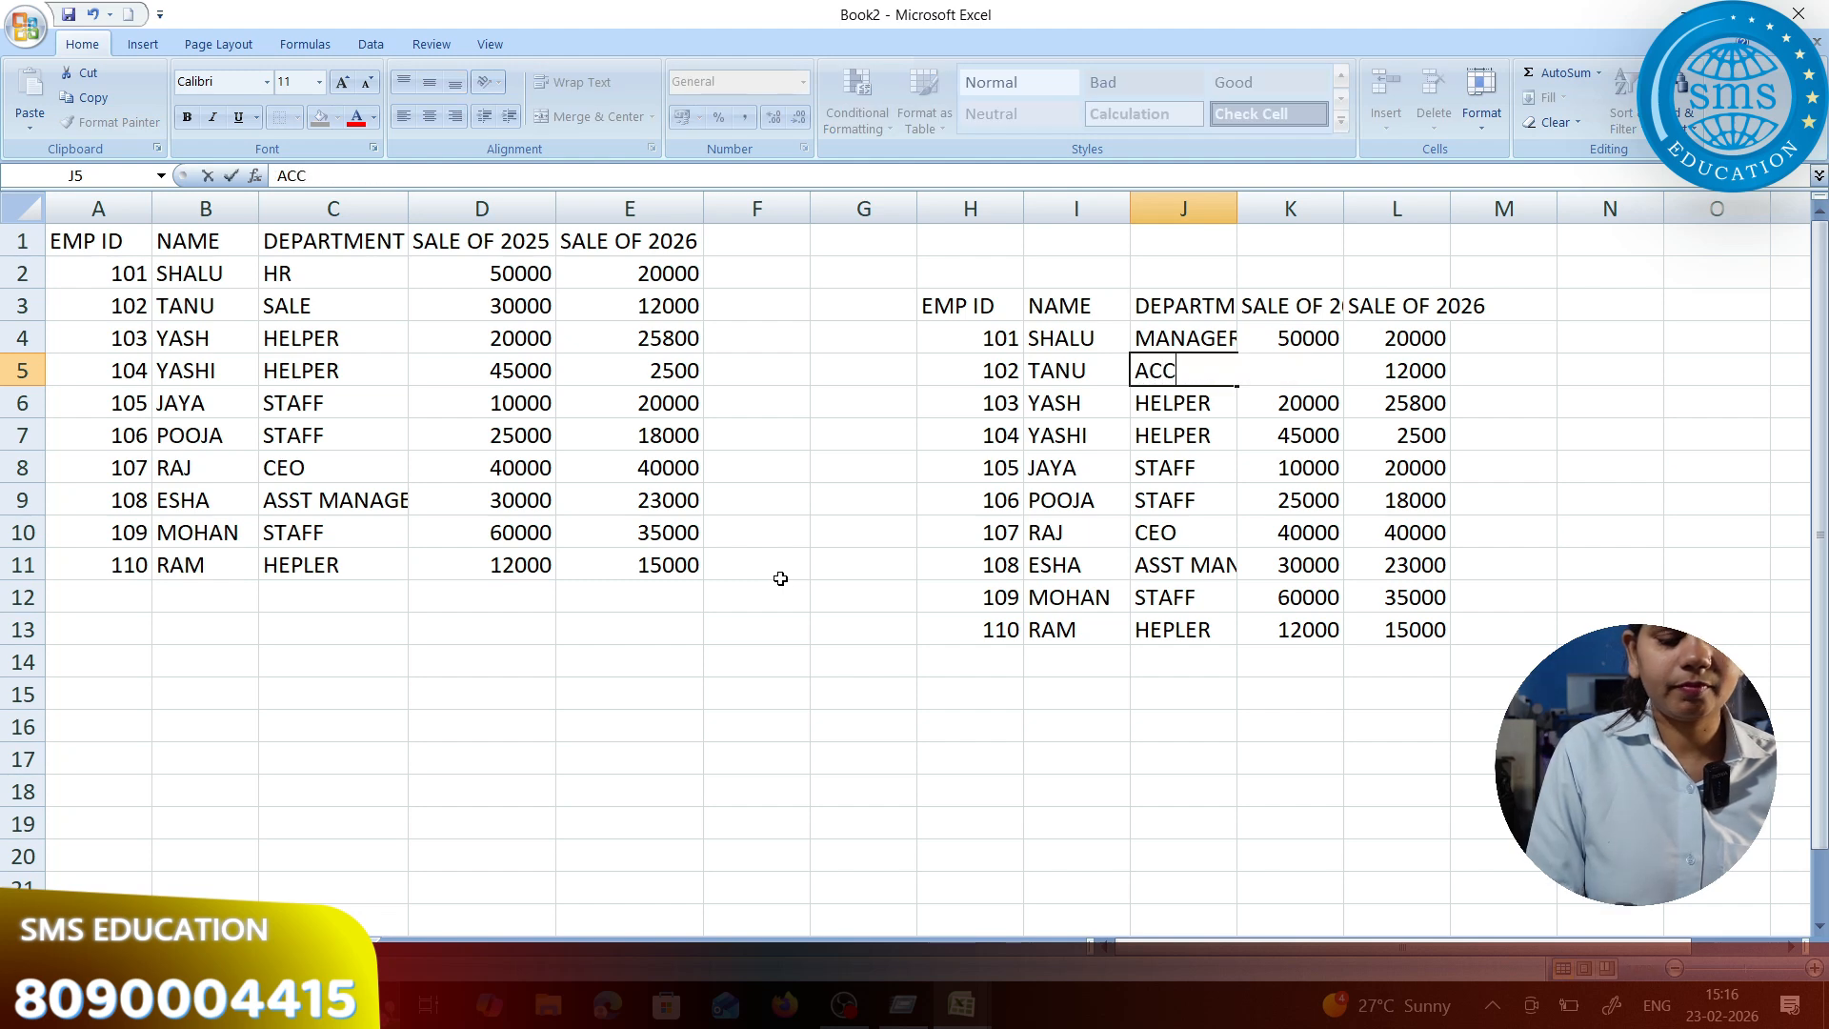
type("OUNTANT")
key("Return")
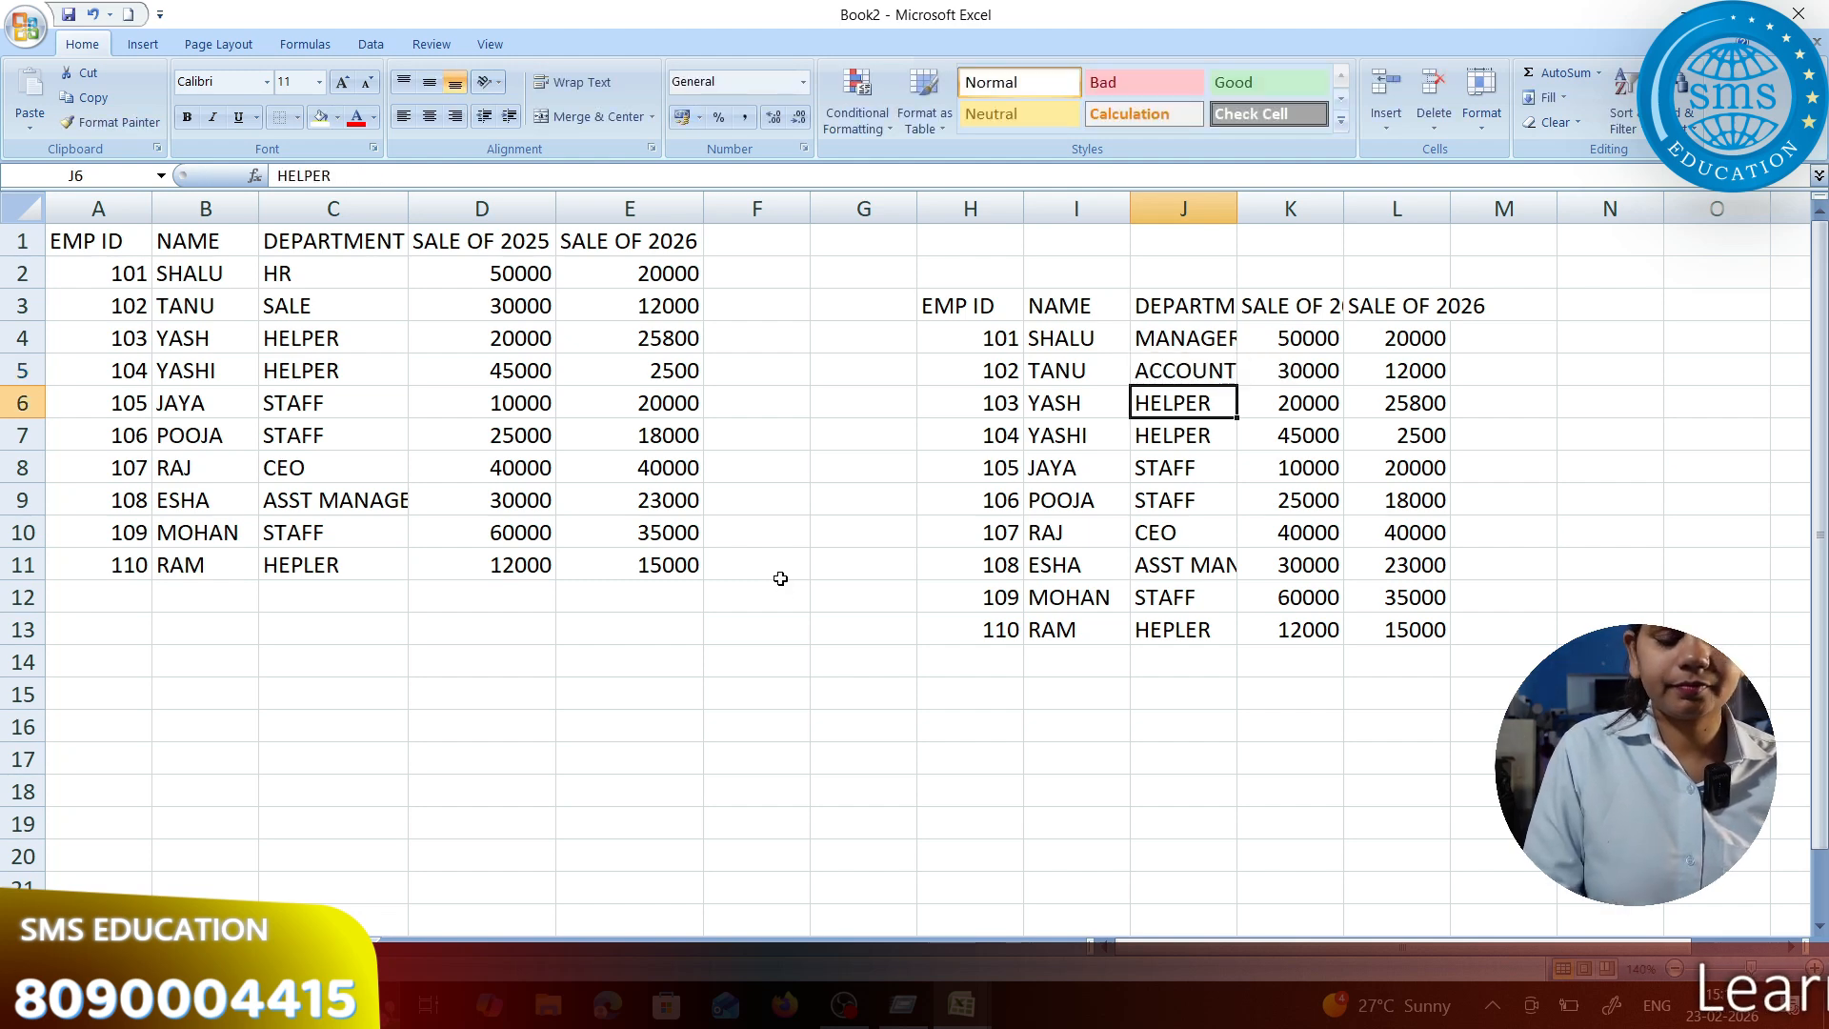
Set the departments in J6 and J7 of the copied table to STAFF and HELPER
type("SATFF")
key("BackSpace")
key("BackSpace")
key("BackSpace")
key("BackSpace")
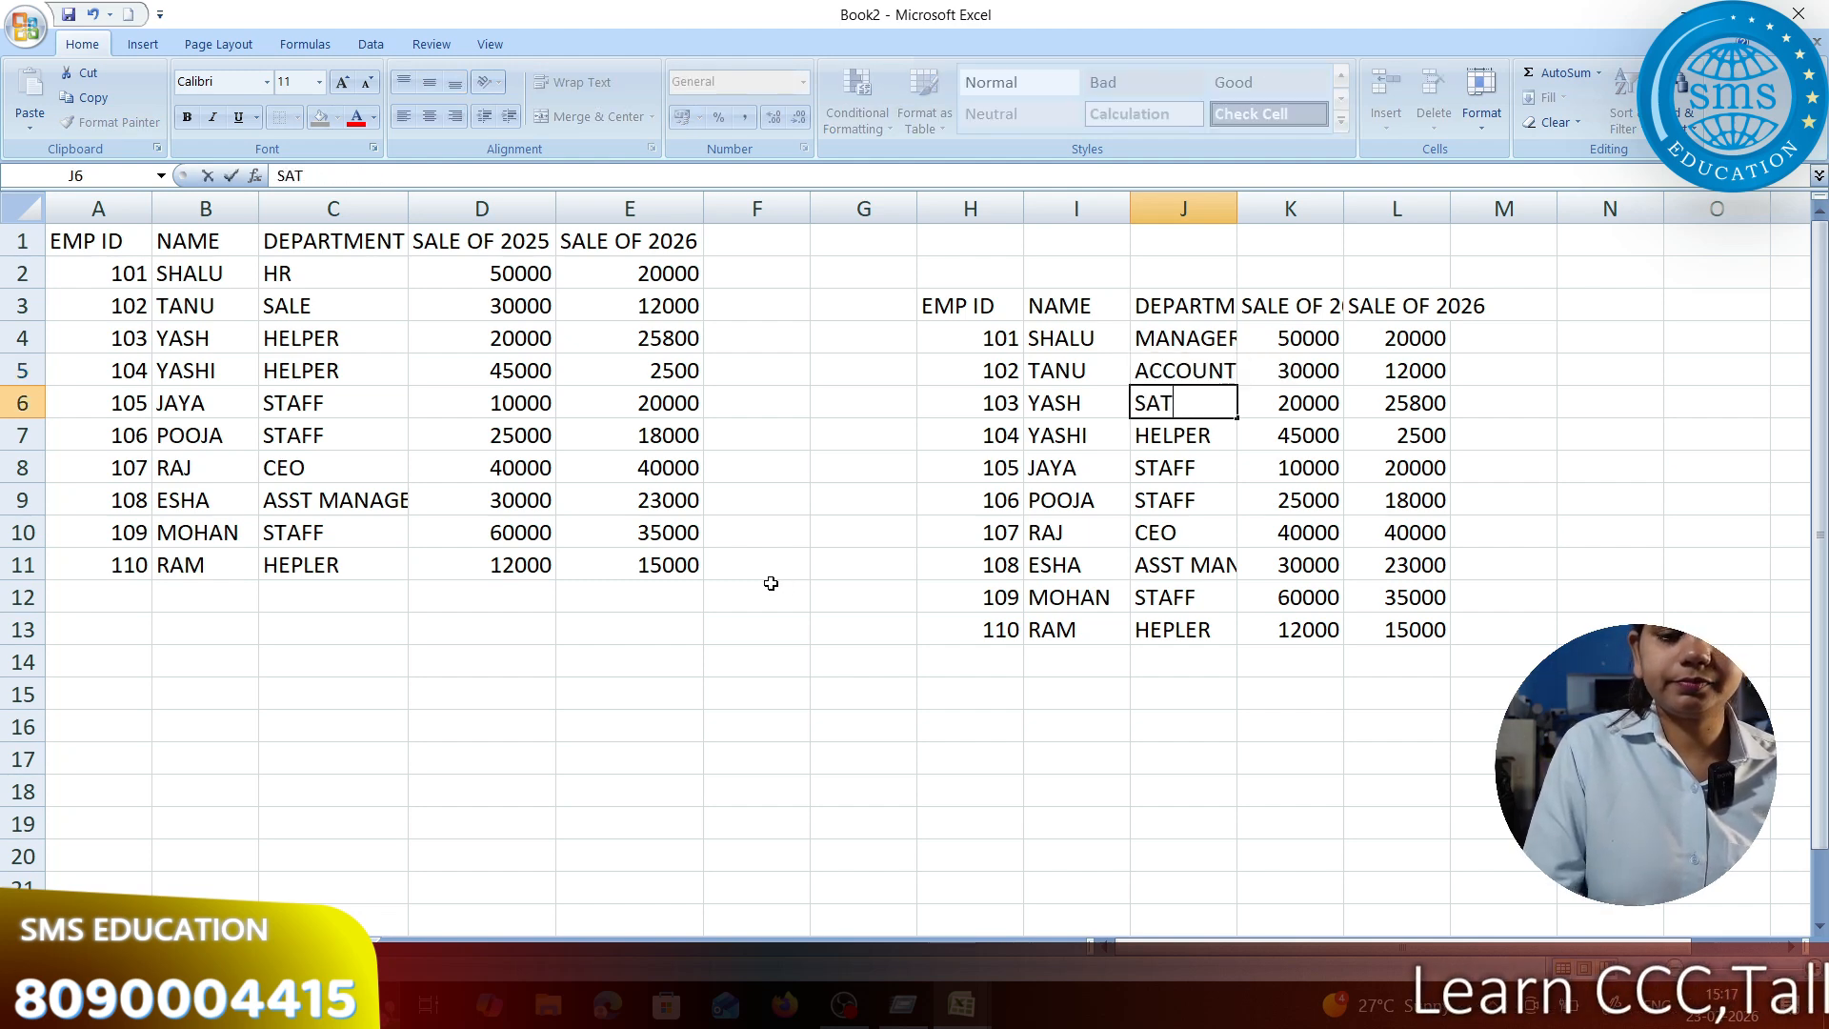
type("TAFF")
key("Return")
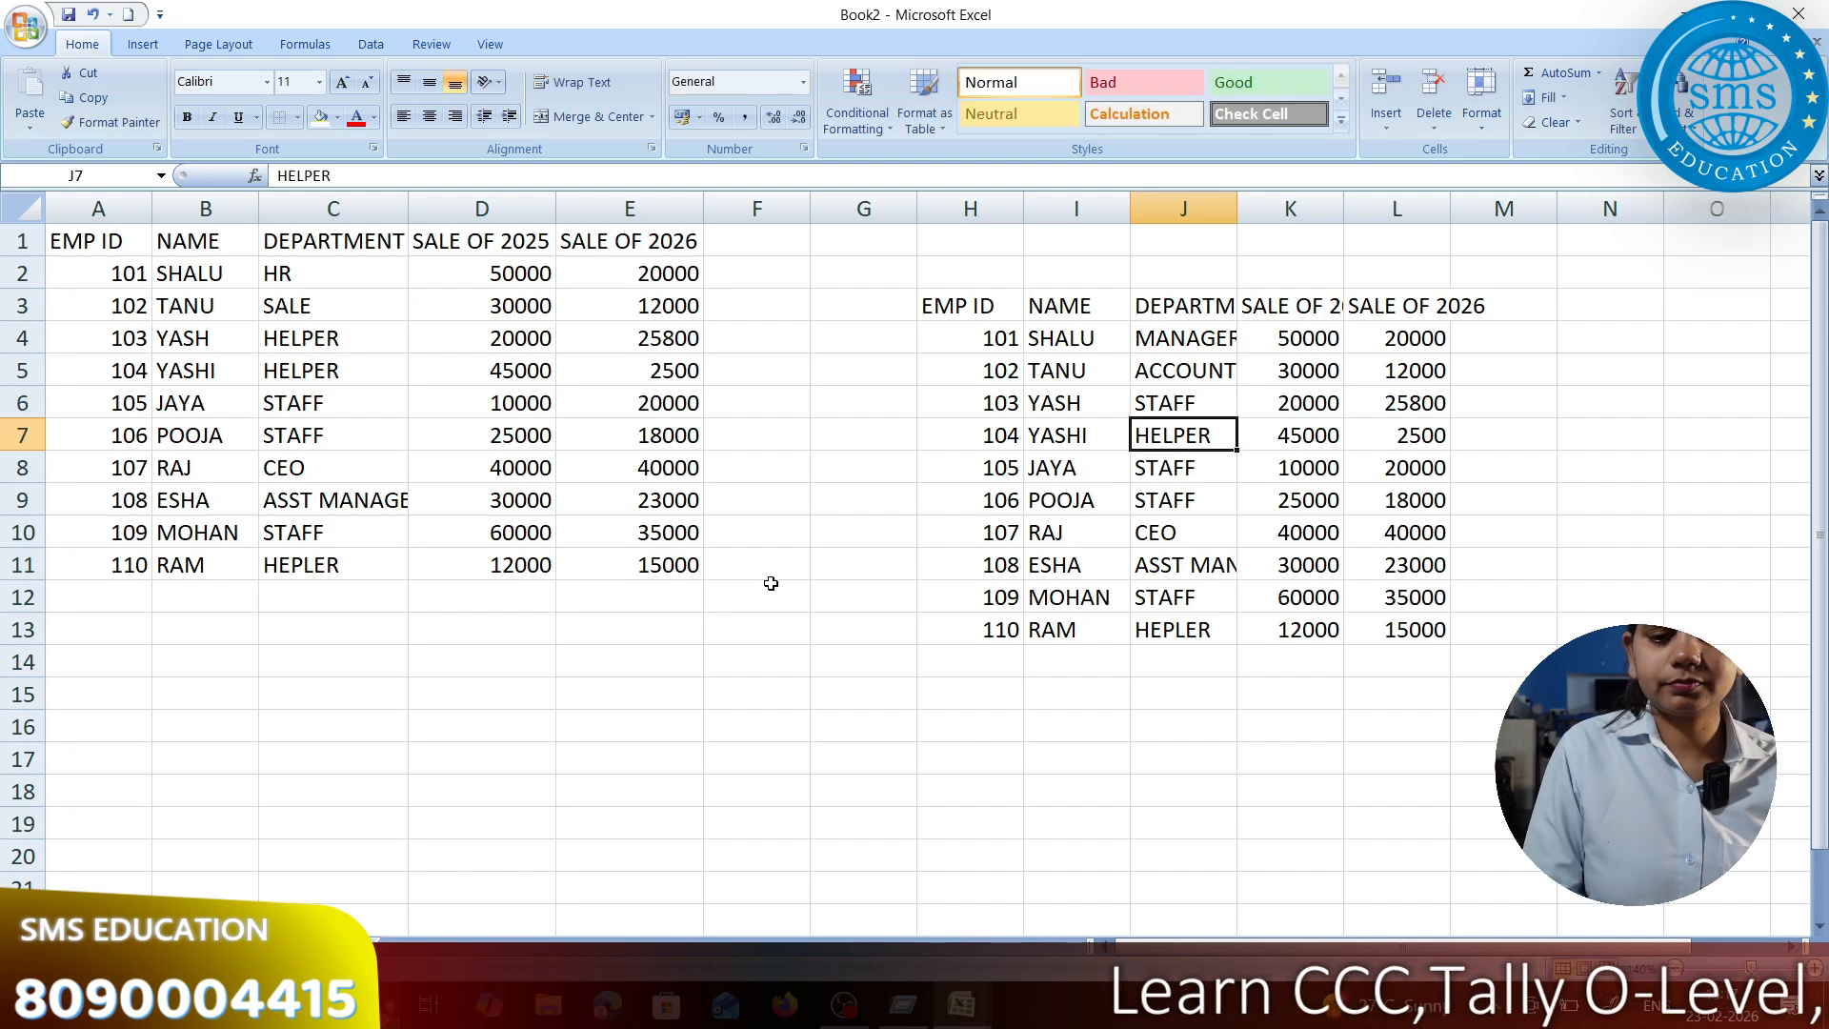
type("HEPL")
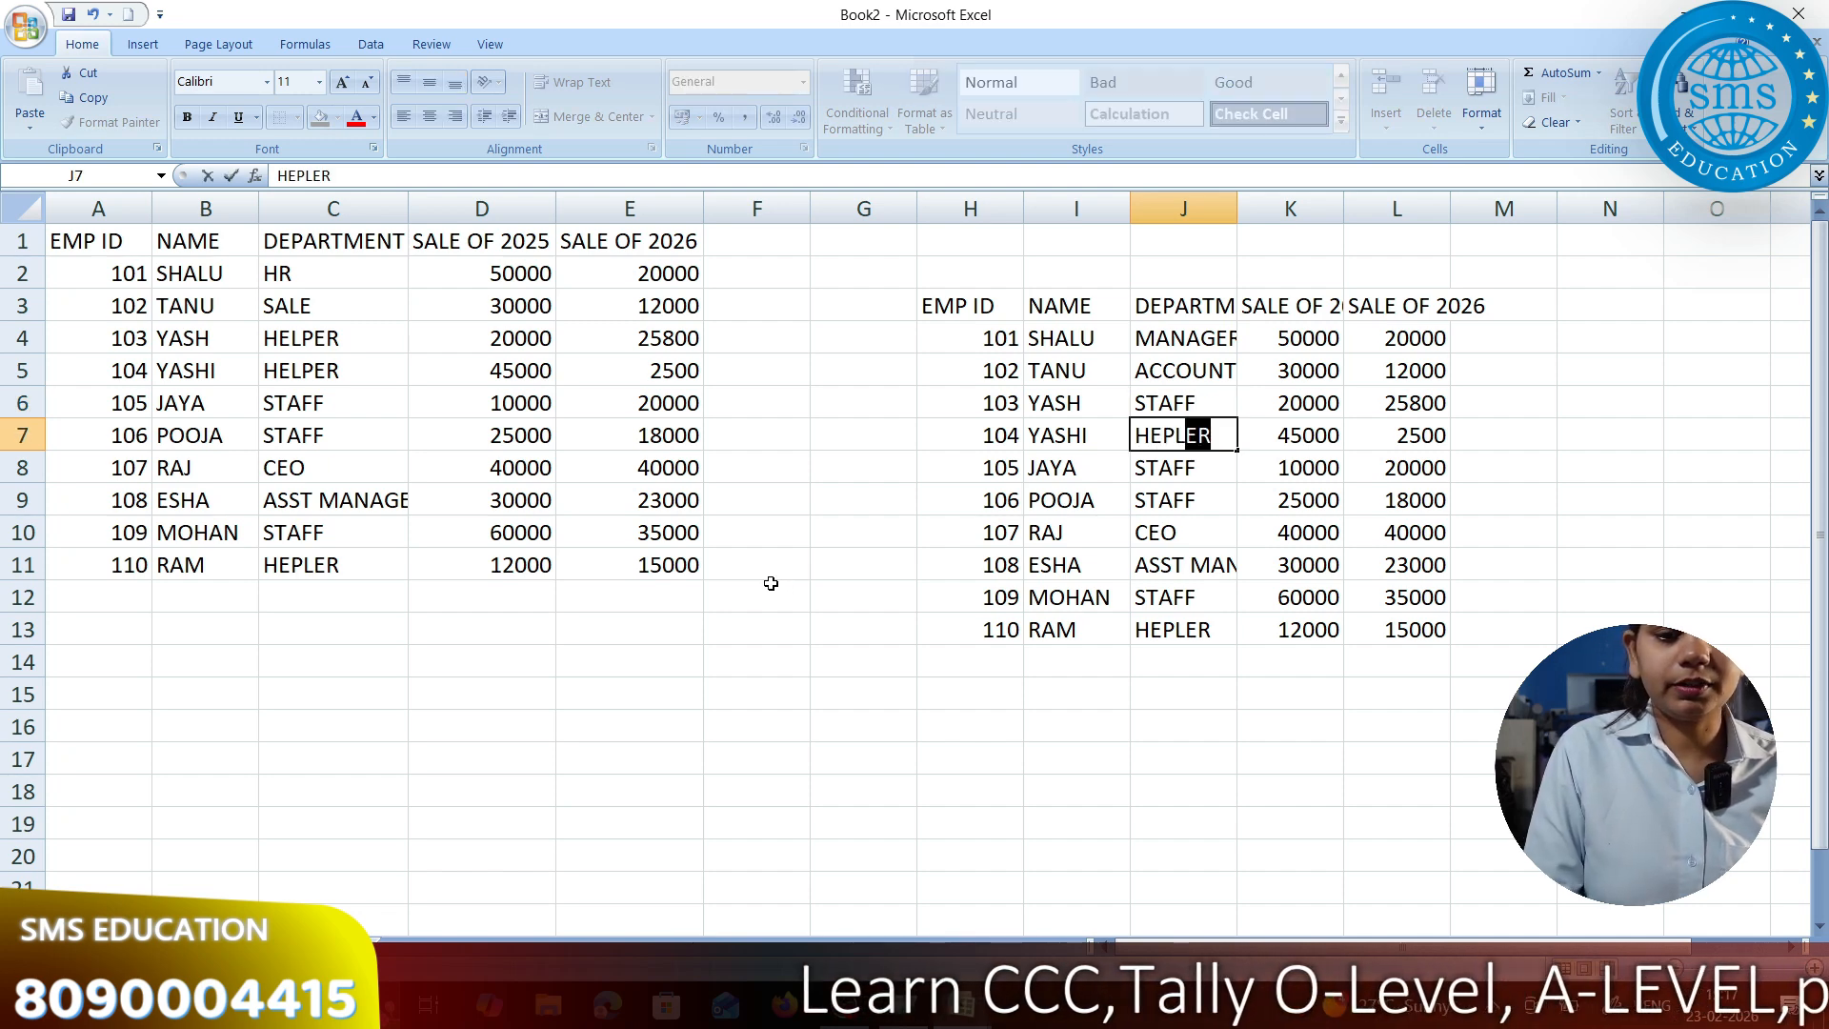
key("BackSpace")
key("BackSpace")
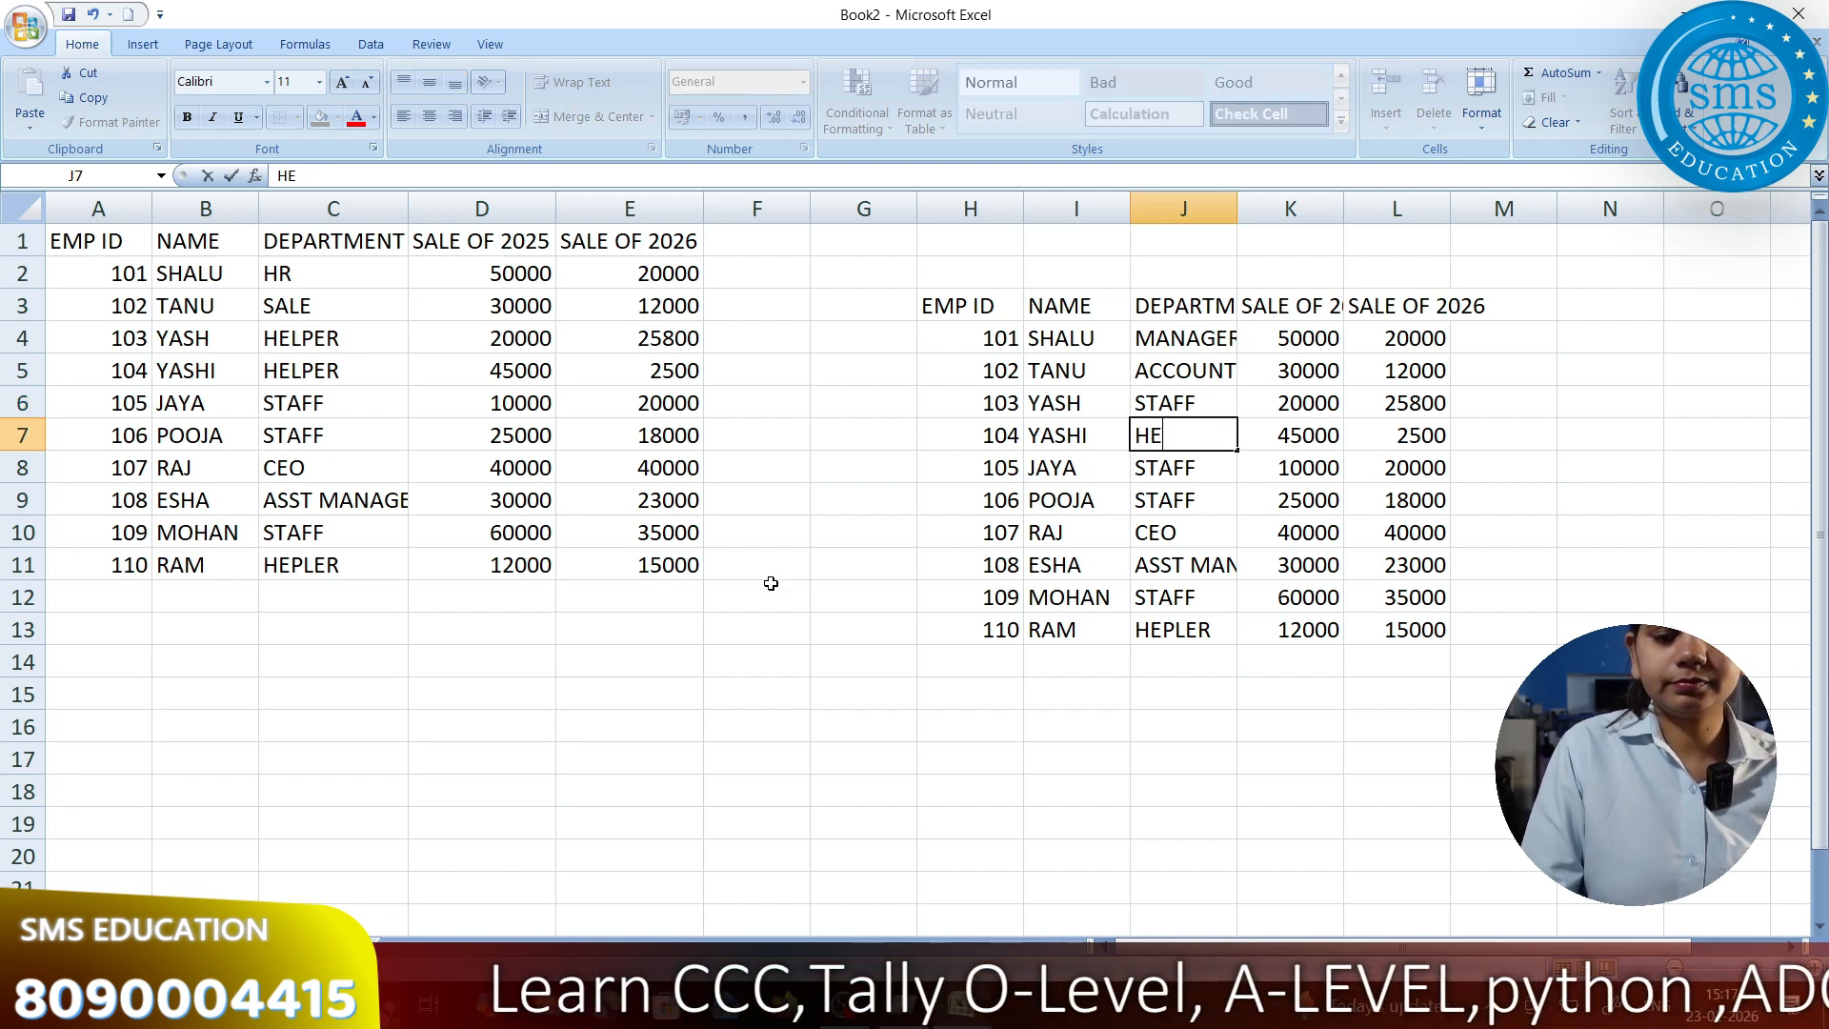
type("LPER")
key("Return")
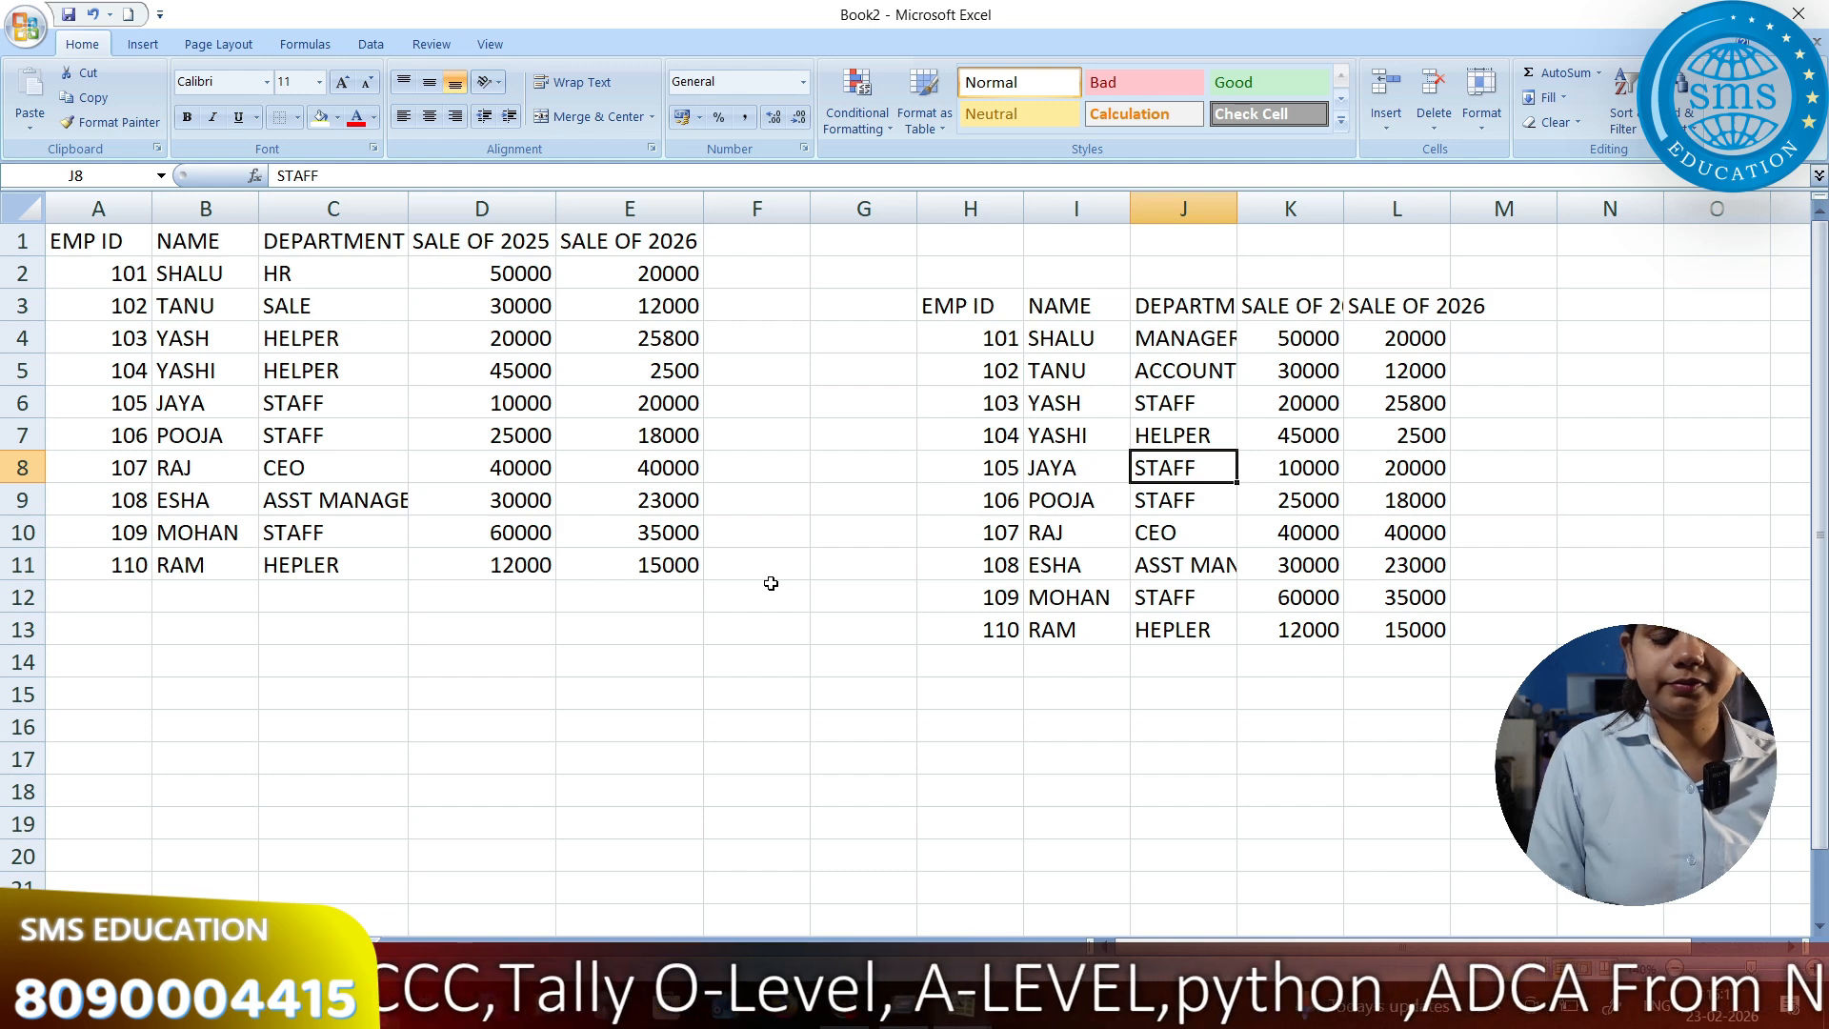
Set the departments in J10, J11 and J12 of the copied table to HR, ACCOUNTANT and MANAGER
key("Down")
key("Down")
type("HR")
key("Return")
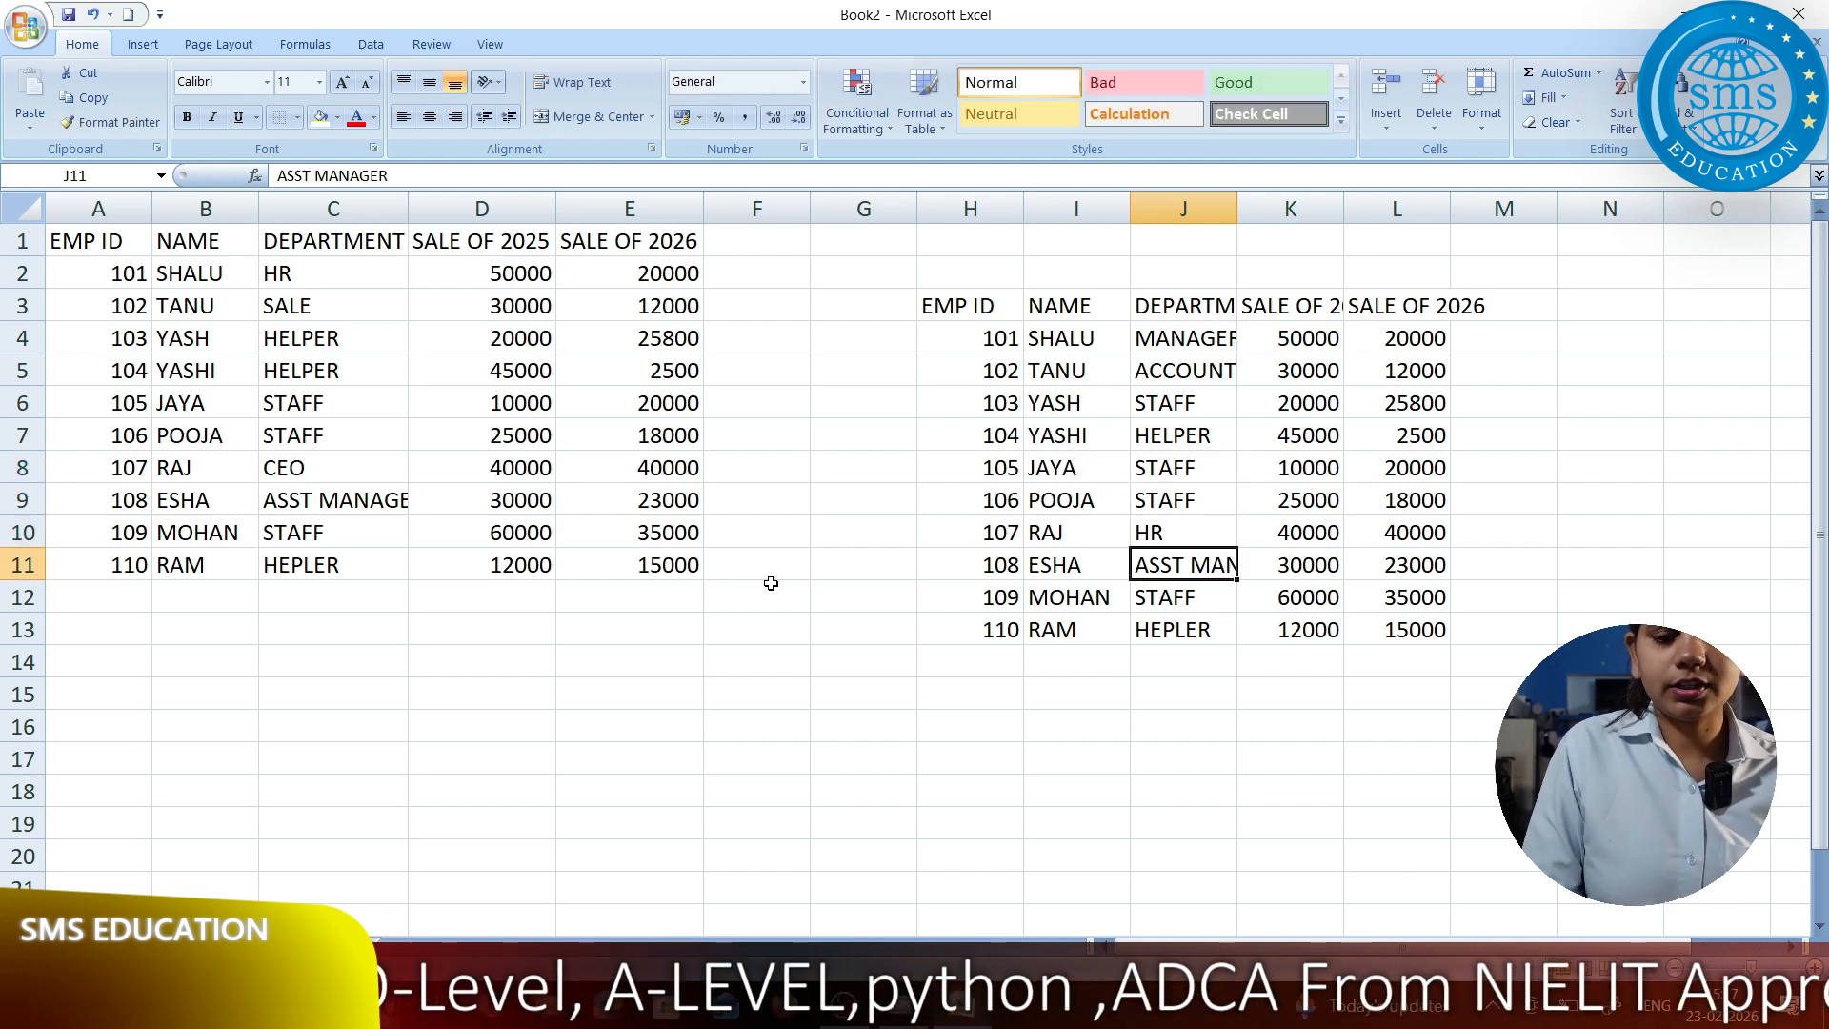
type("A")
key("Return")
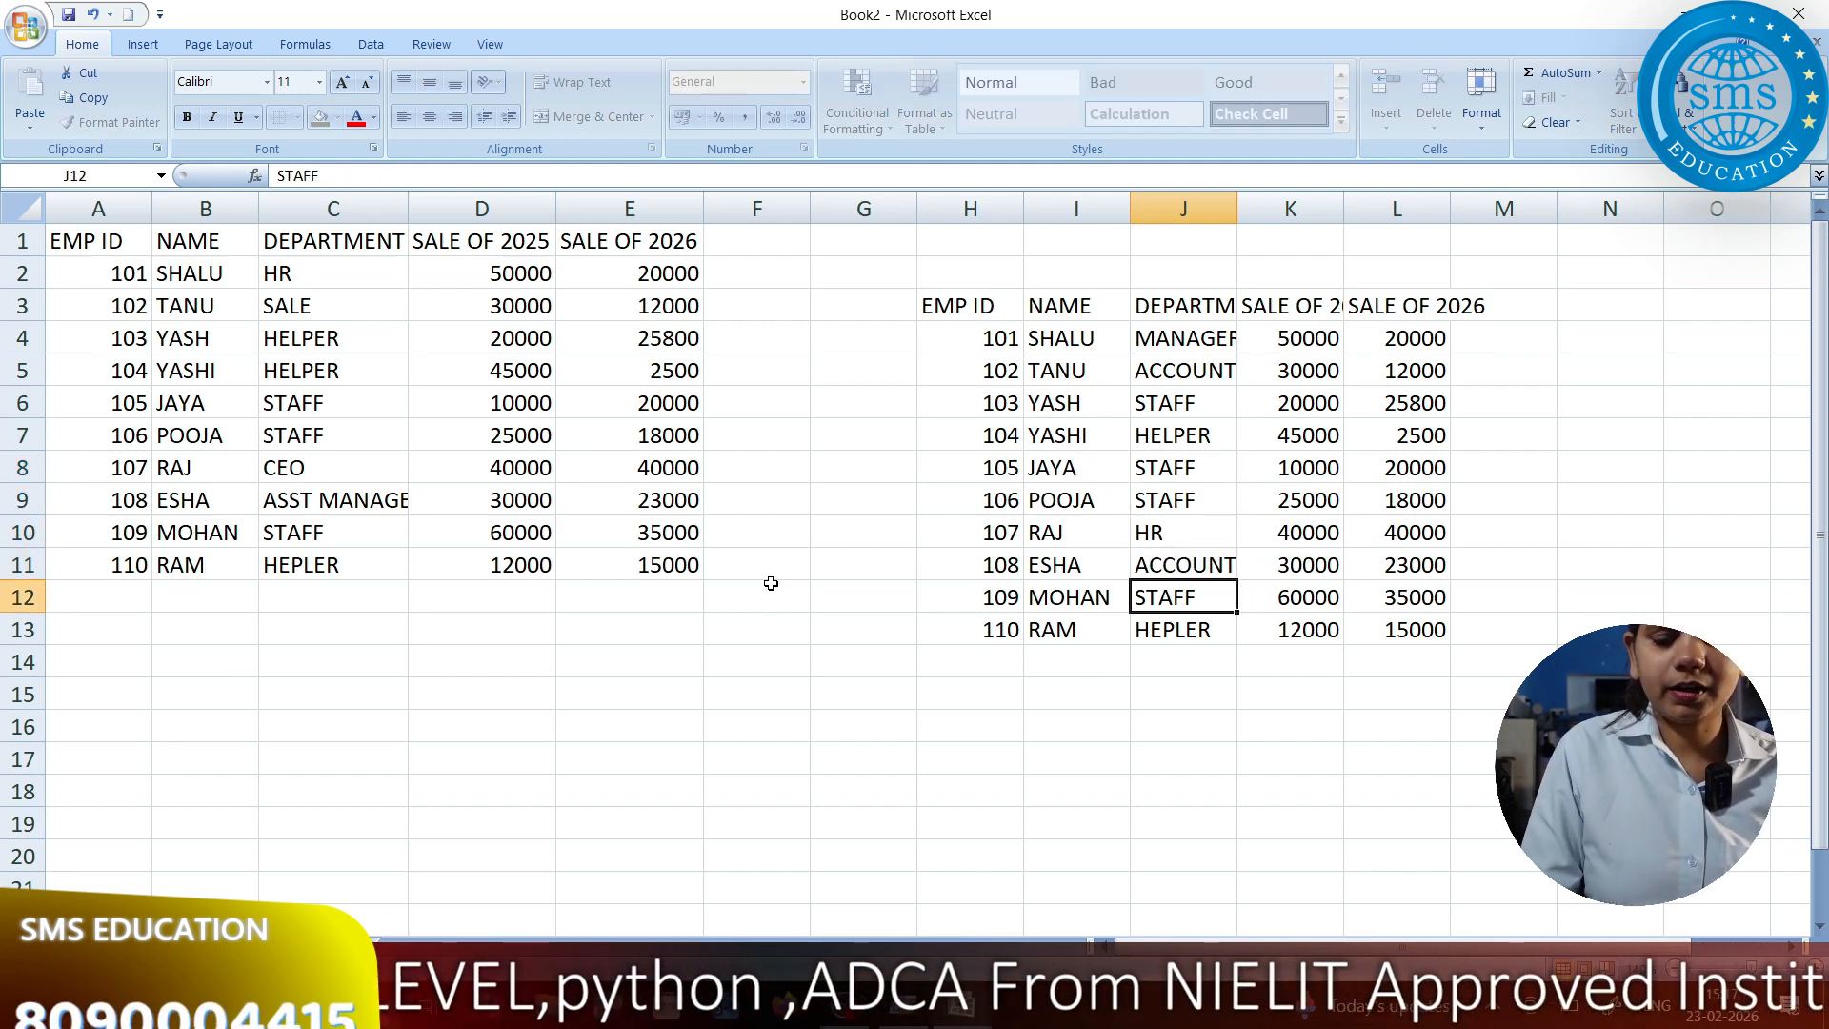
type("MAN")
key("Return")
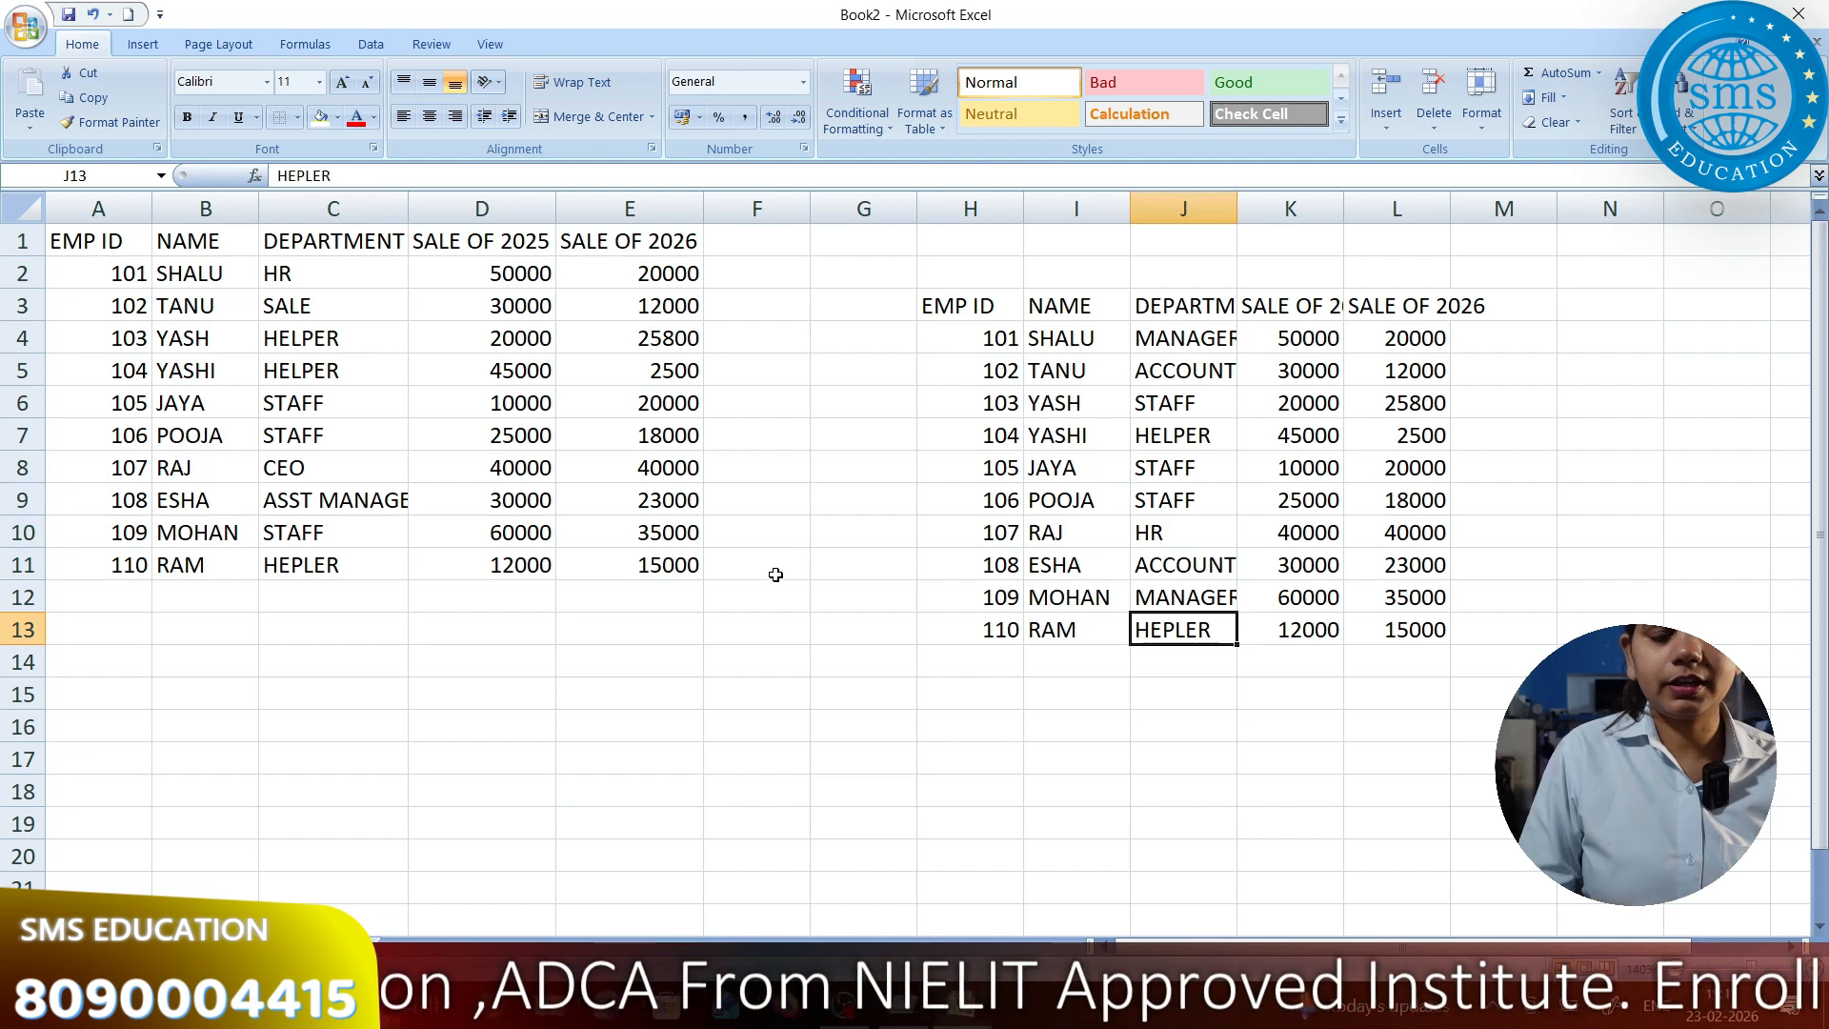
Replace the names in I4:I7 of the copied table with A, B, C and D
left_click(1067, 341)
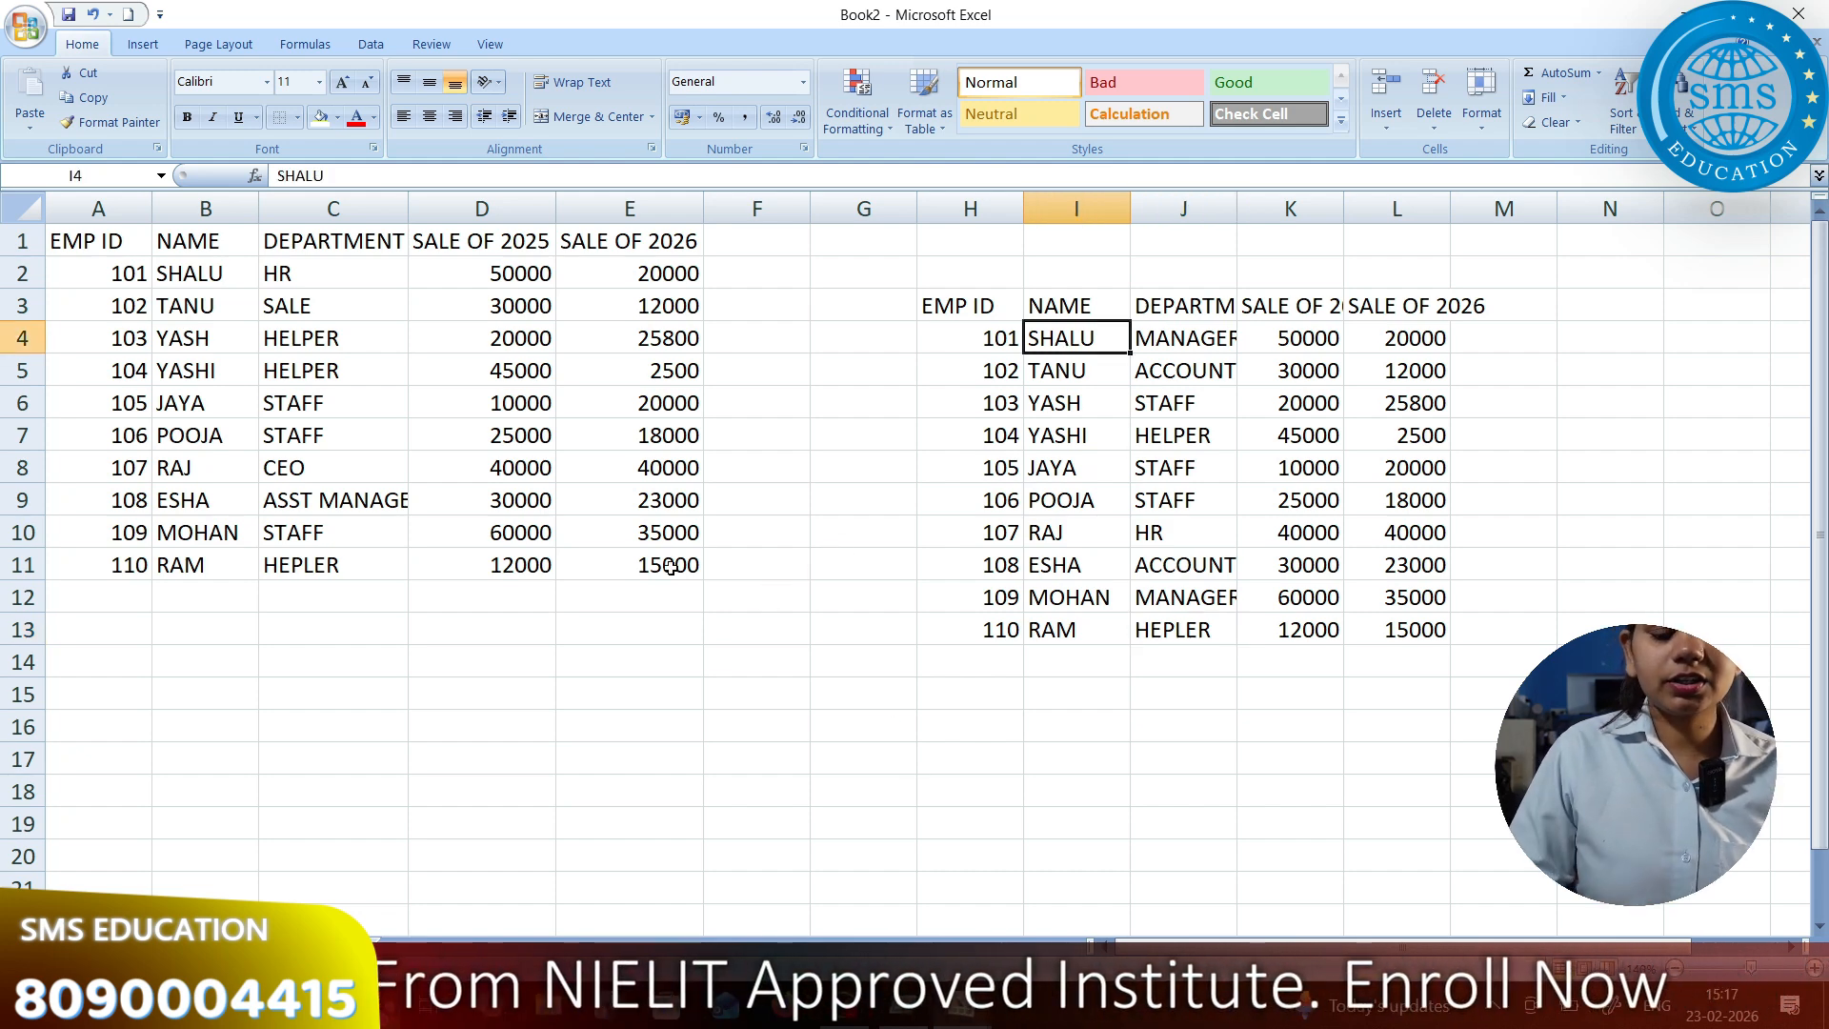
type("A")
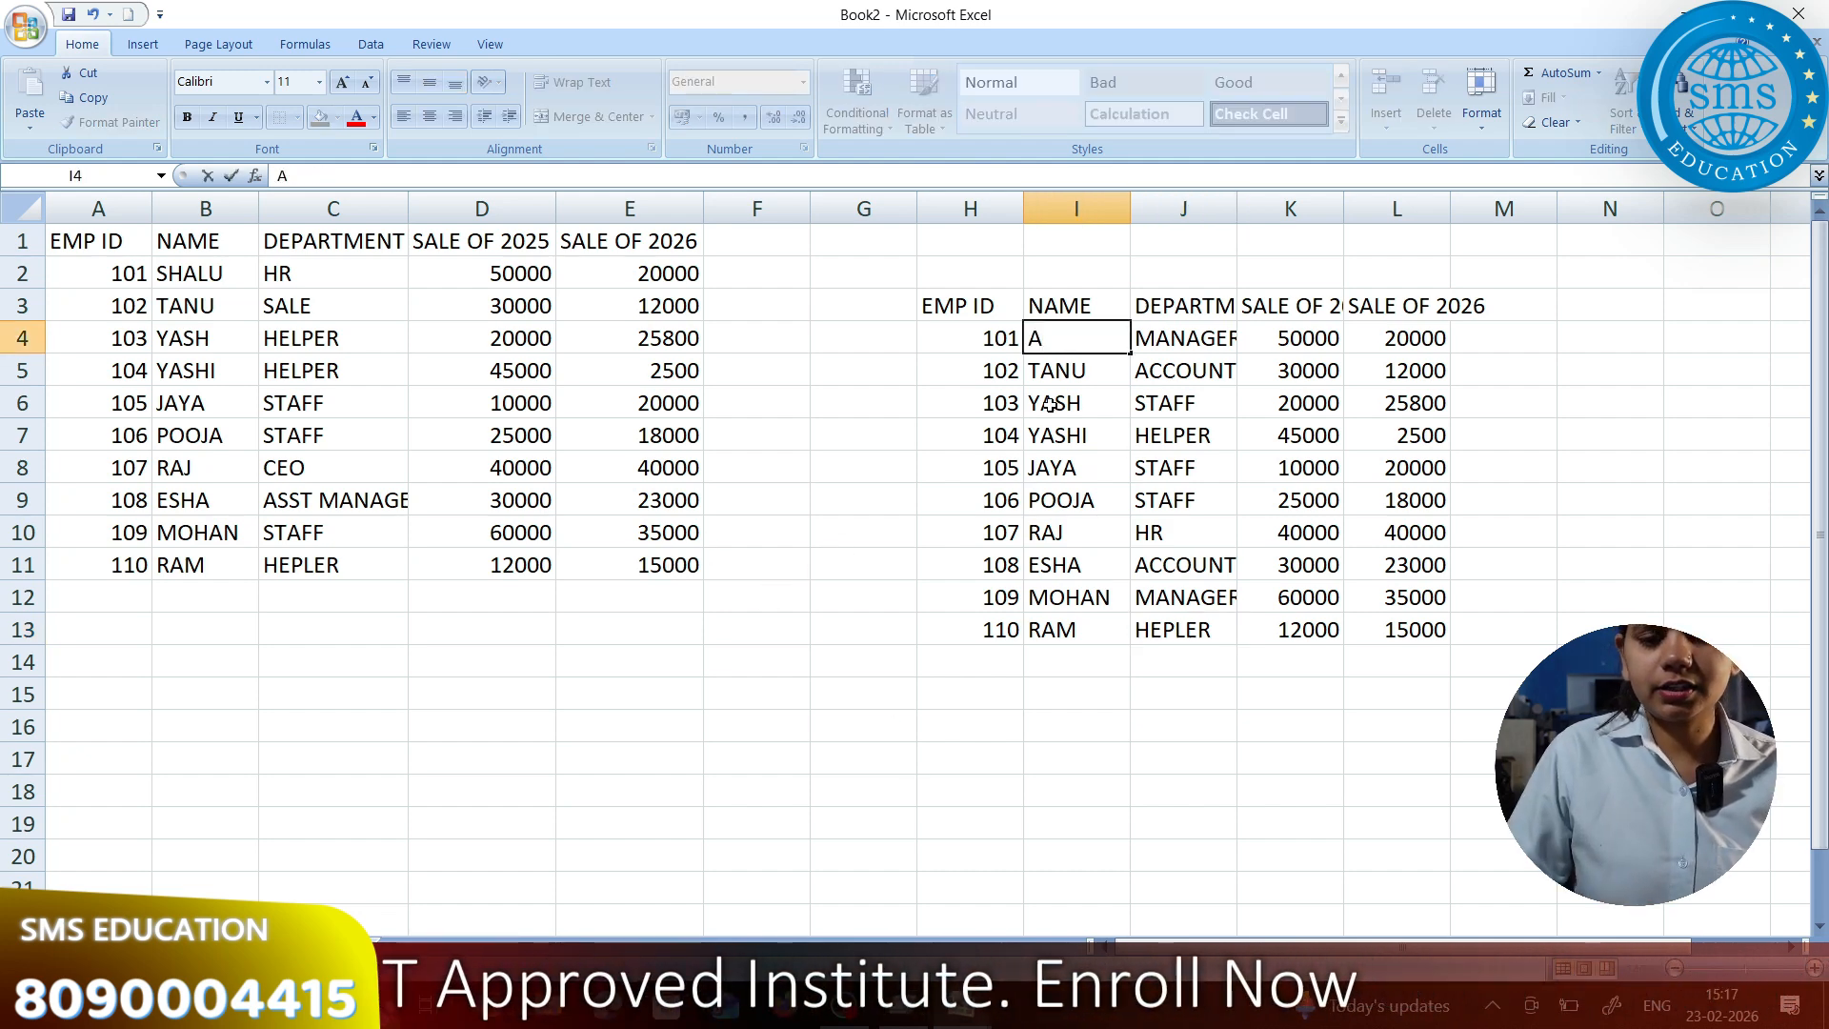
key("Return")
type("B")
key("Return")
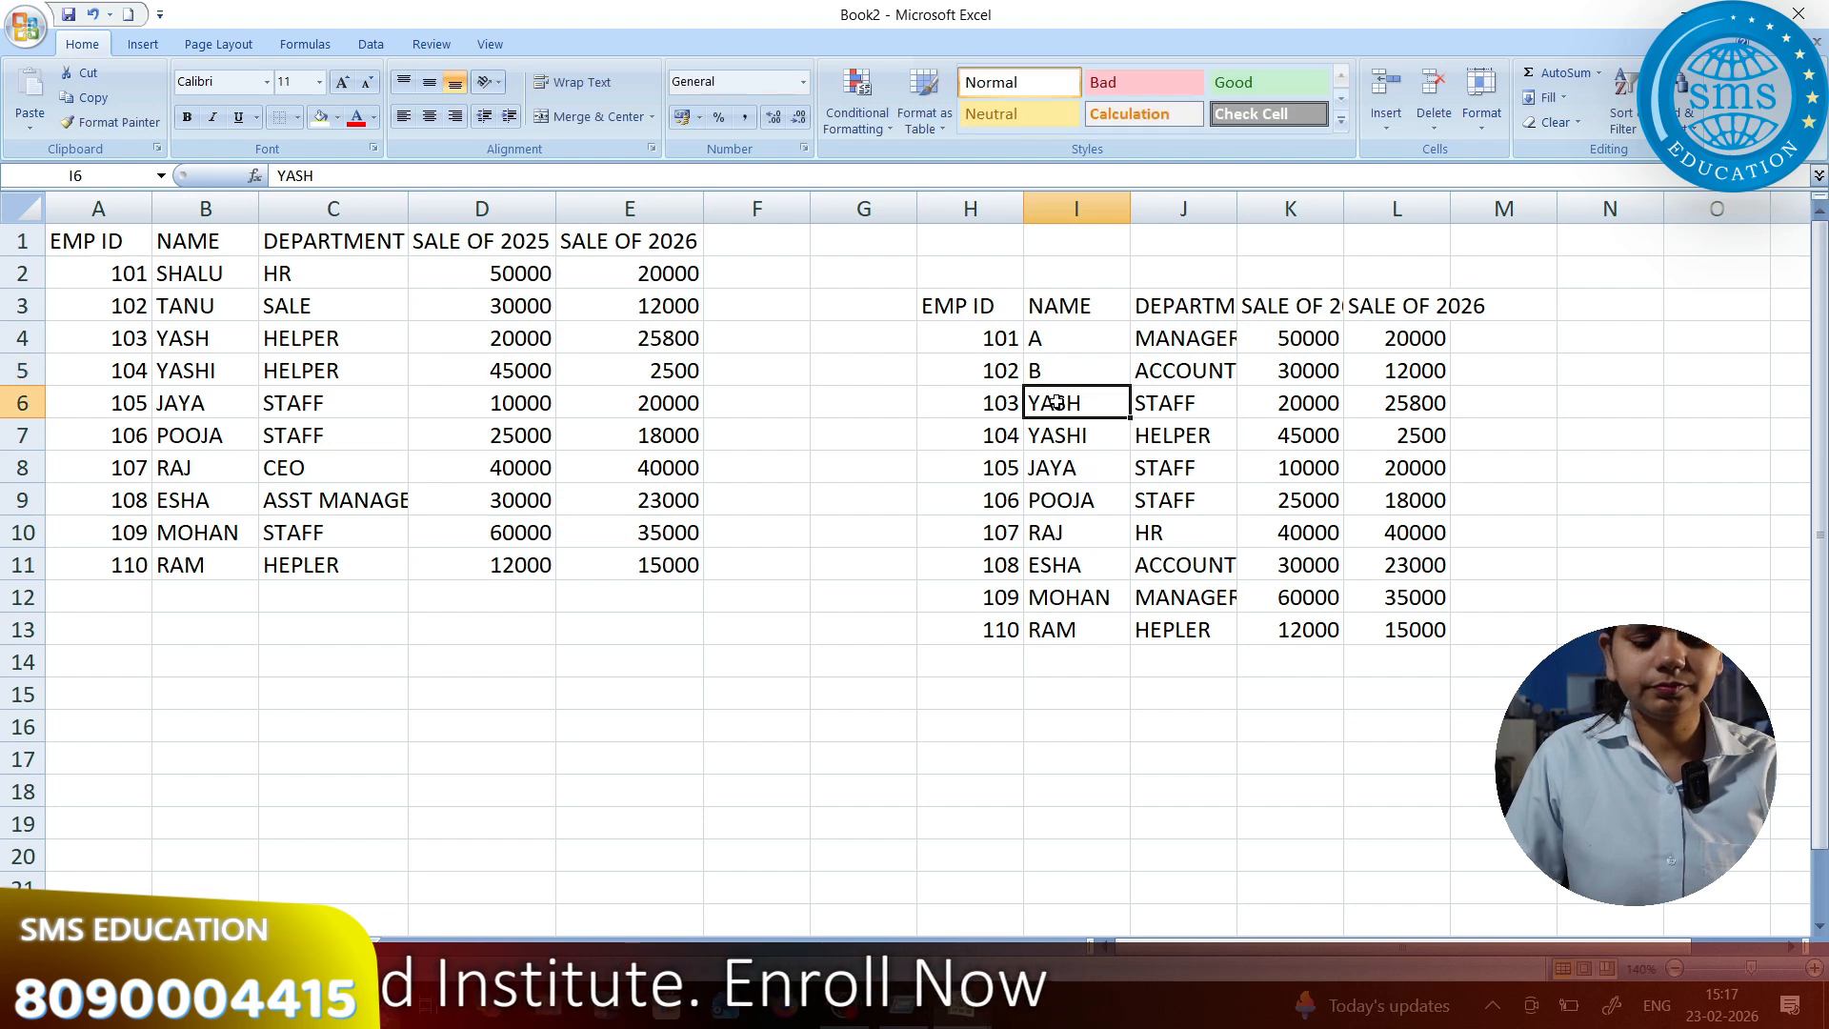
type("C")
key("Return")
type("D")
key("Return")
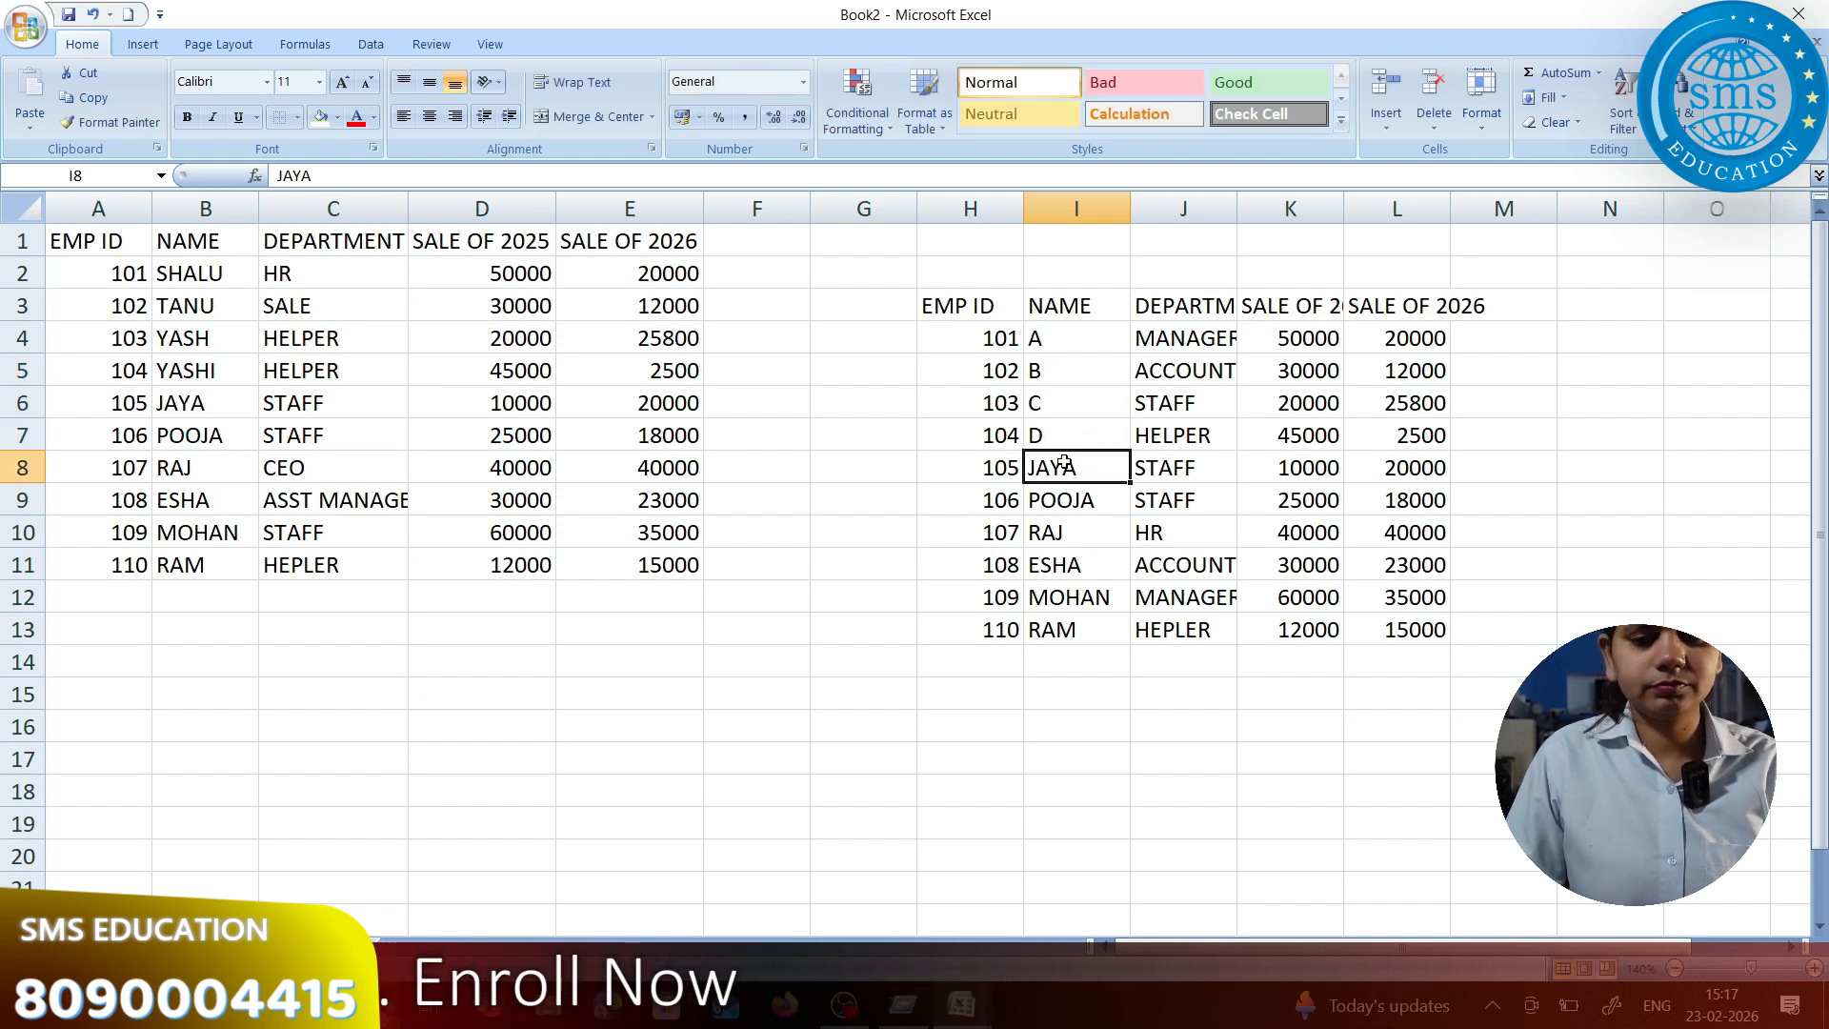
Replace the names in I8, I9 and I10 of the copied table with E, F and G
type("ESHA")
left_click(1065, 498)
left_click(1087, 471)
type("E")
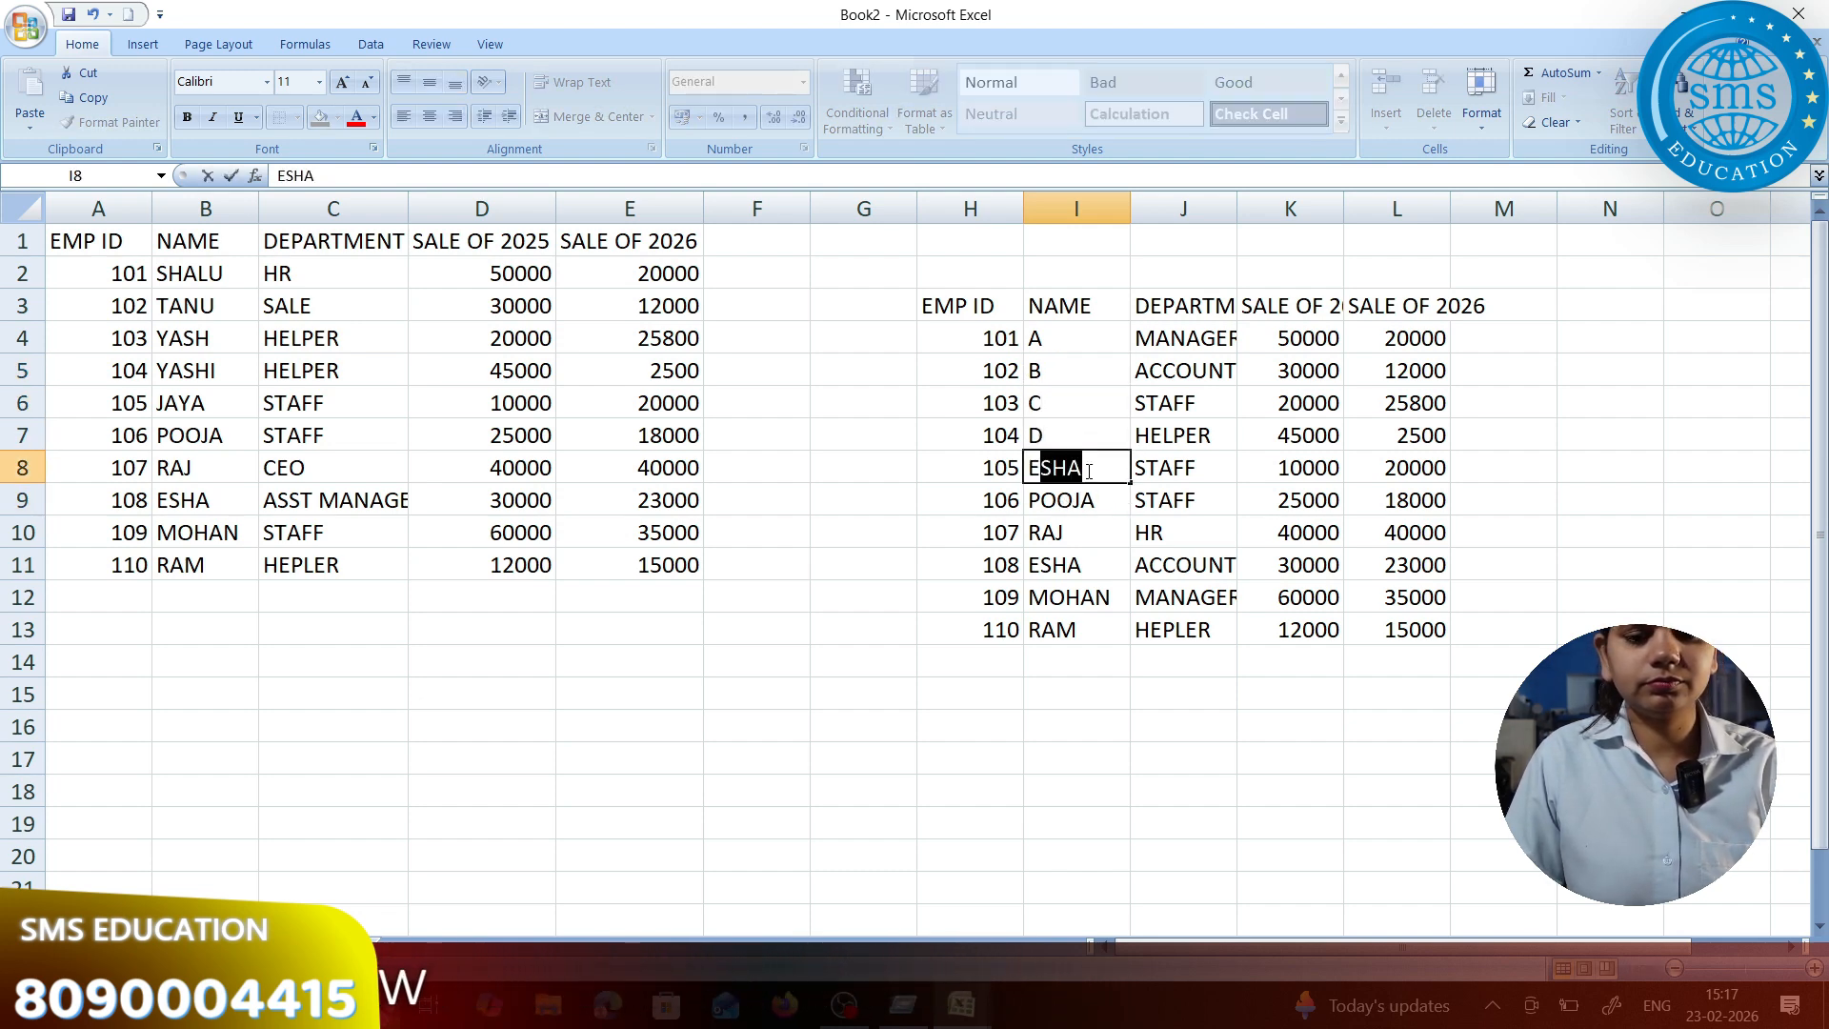
key("Delete")
left_click(1074, 501)
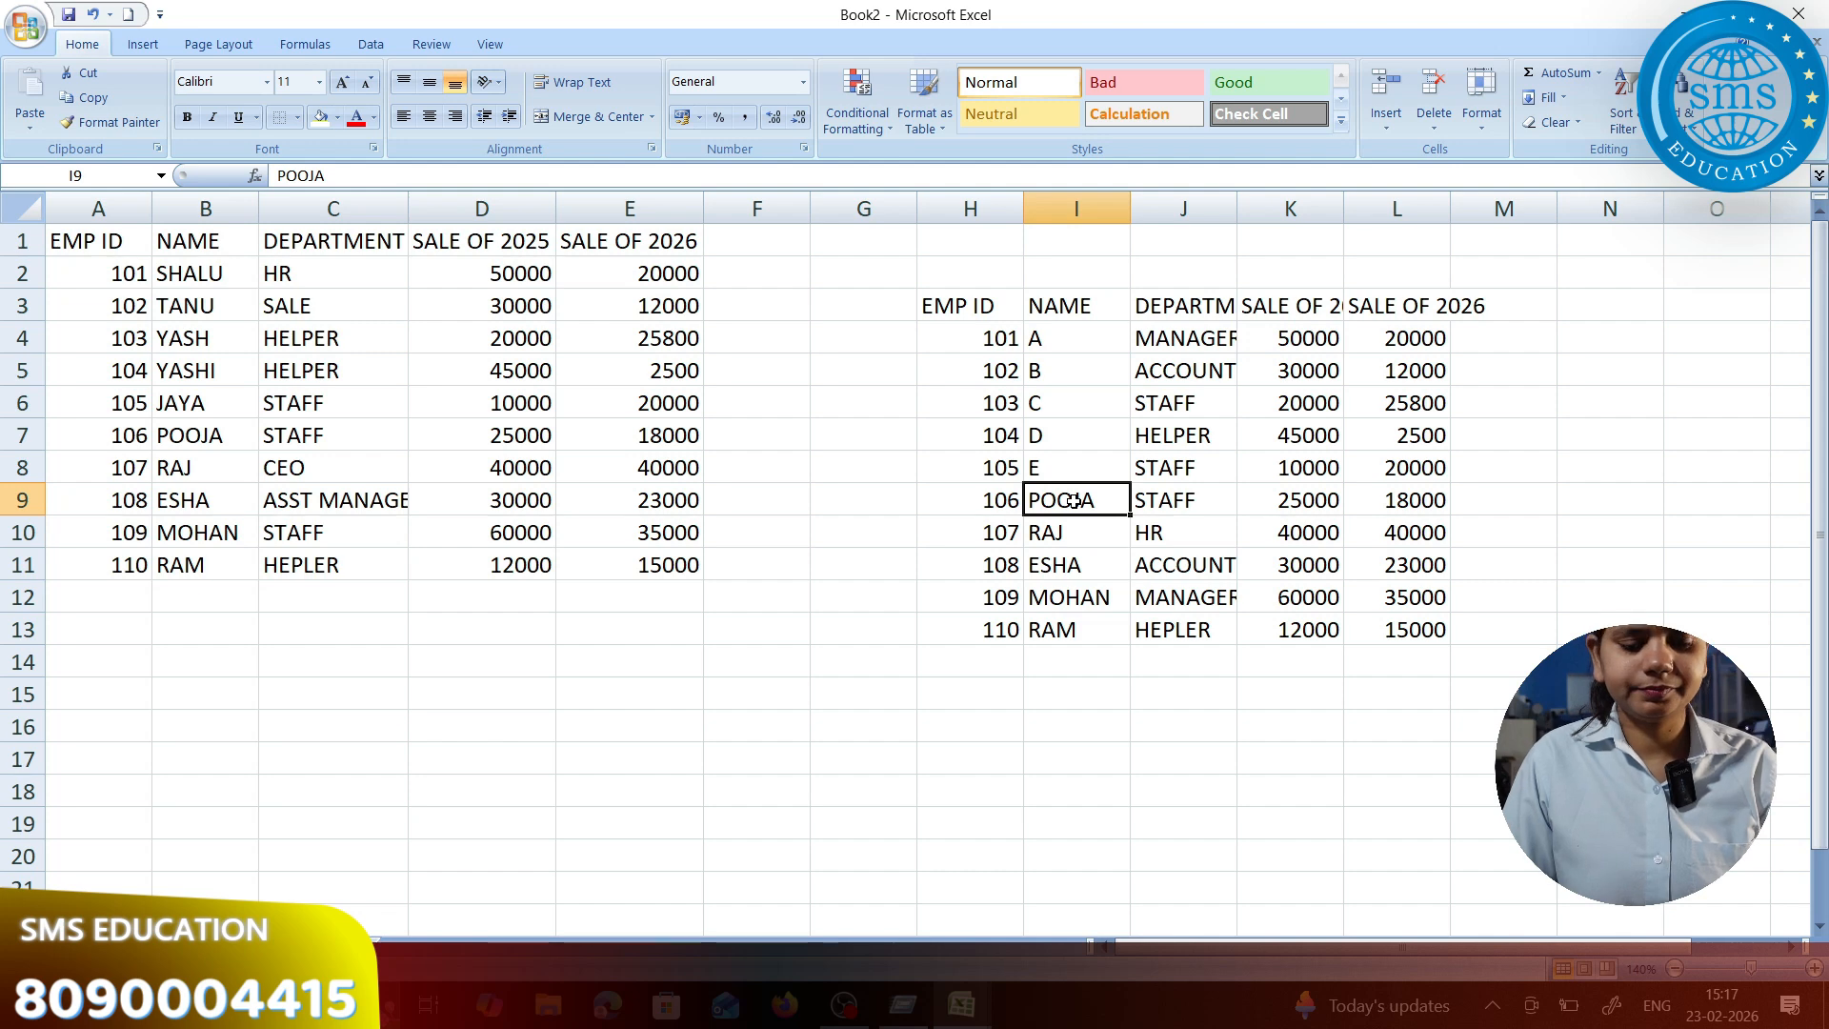
type("F")
left_click(1058, 532)
type("G")
Replace the names in I11, I12 and I13 of the copied table with H, I and J
left_click(1063, 565)
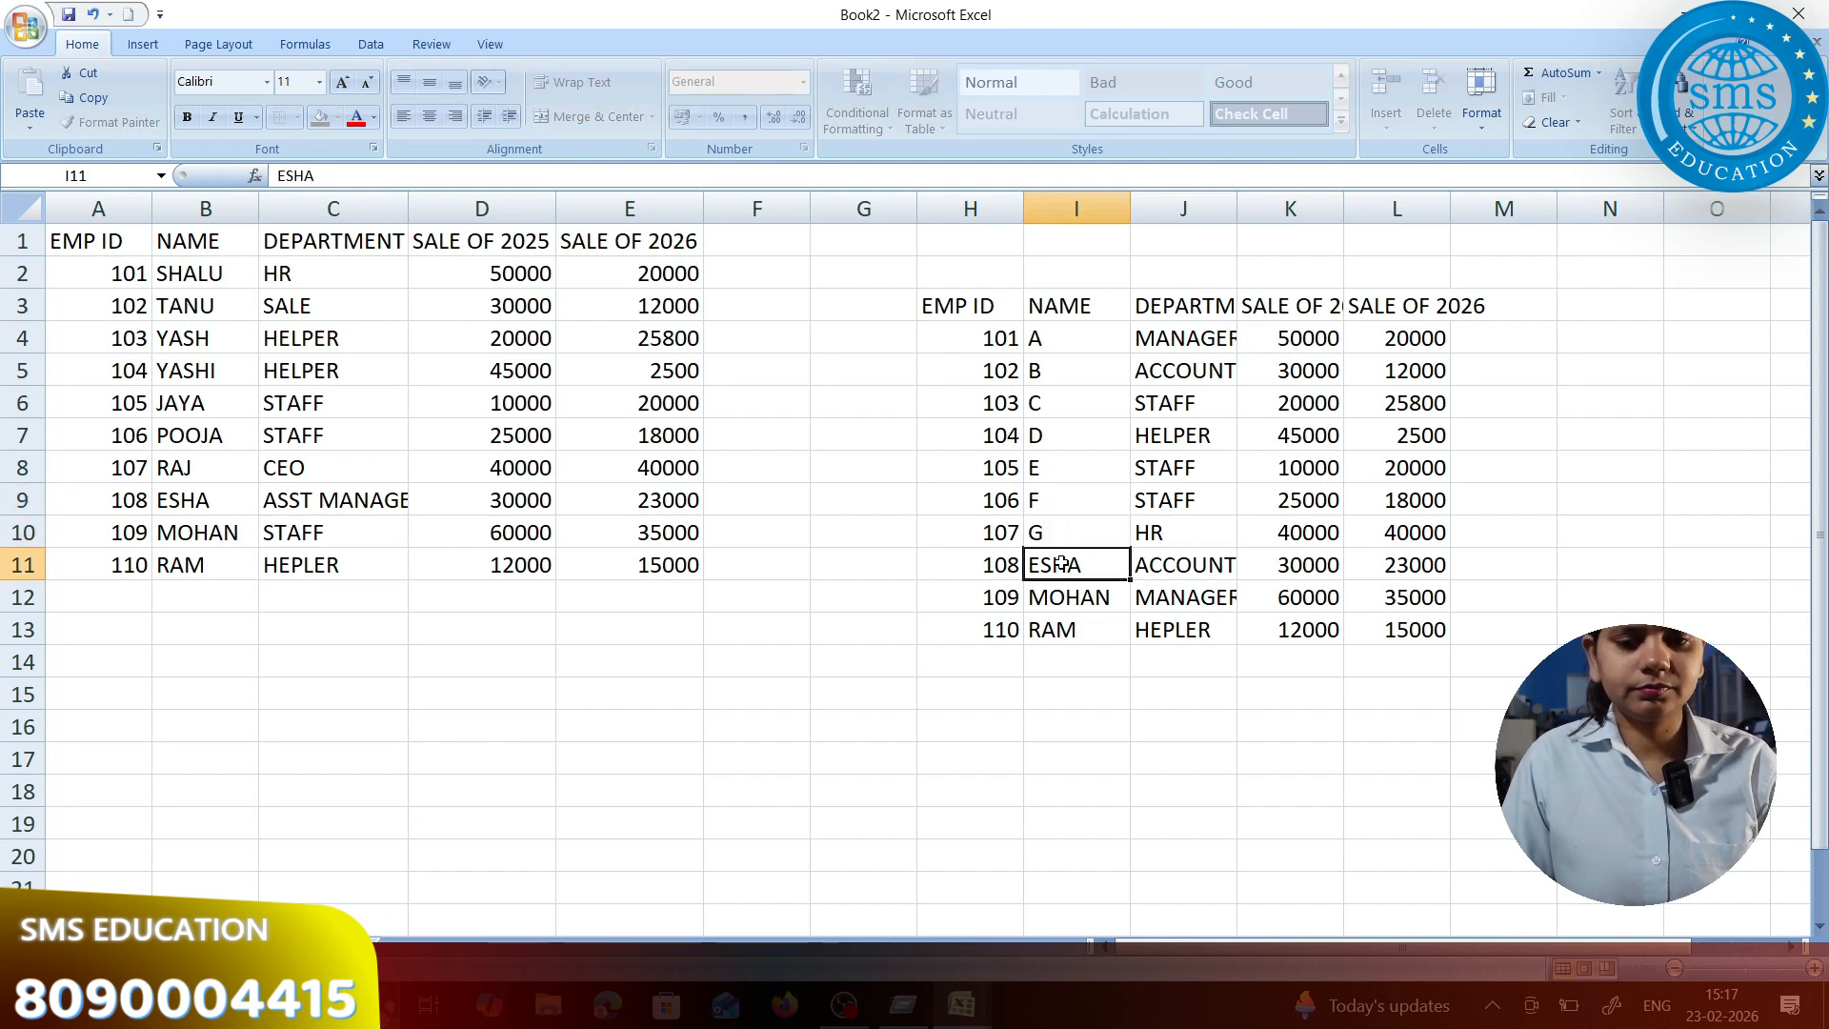
type("H")
left_click(1067, 597)
type("I")
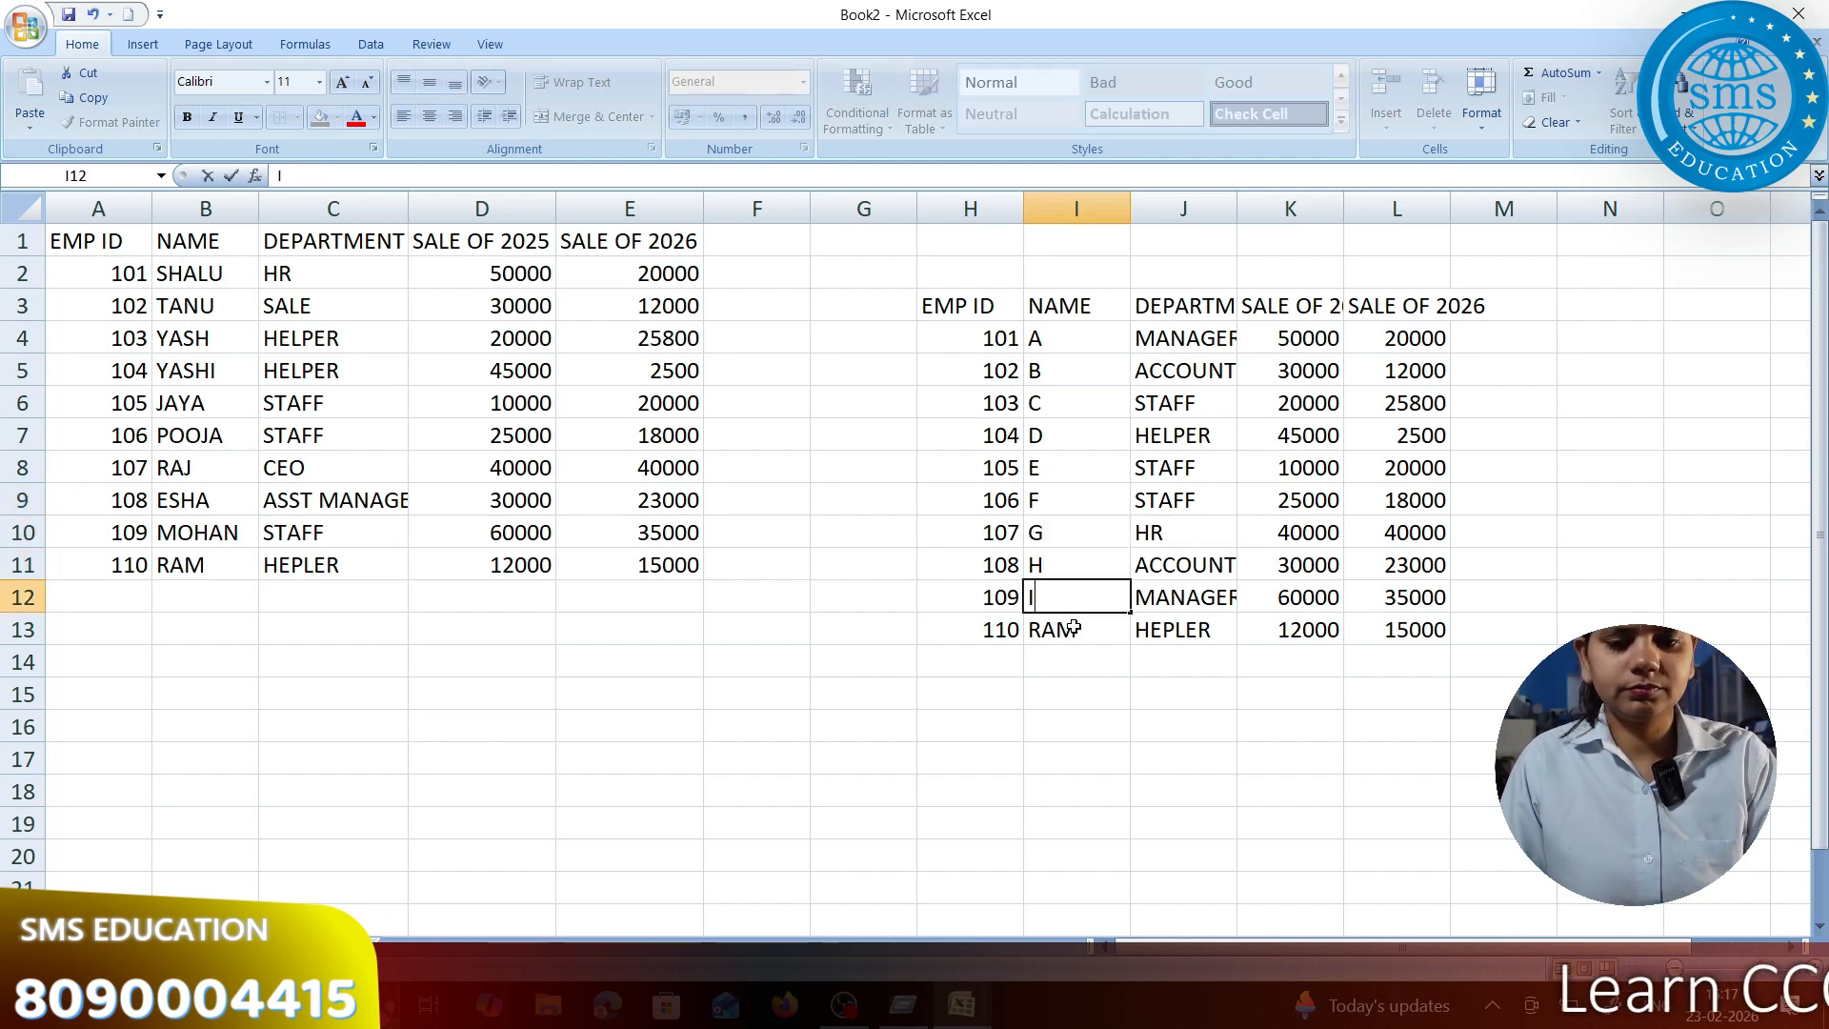
left_click(1073, 628)
type("J")
left_click(1156, 534)
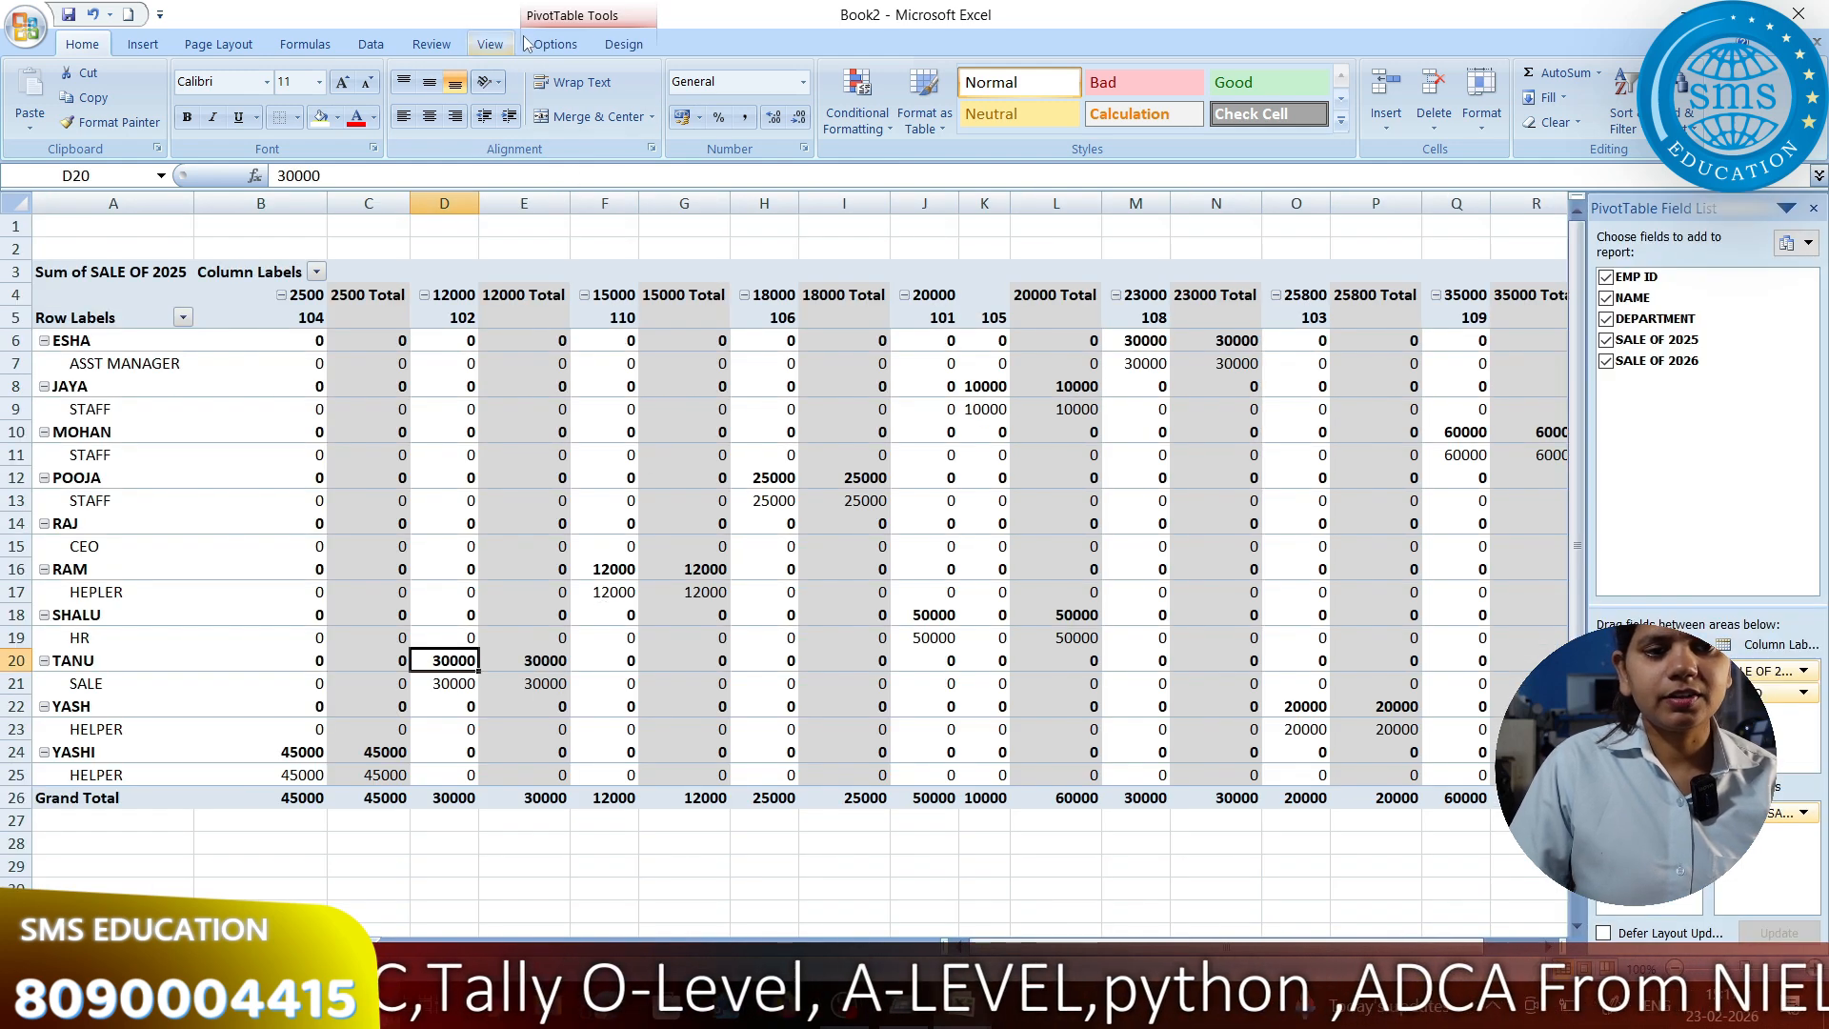
Change the PivotTable's data source to the copied table in H3:L13 of the source sheet
left_click(556, 45)
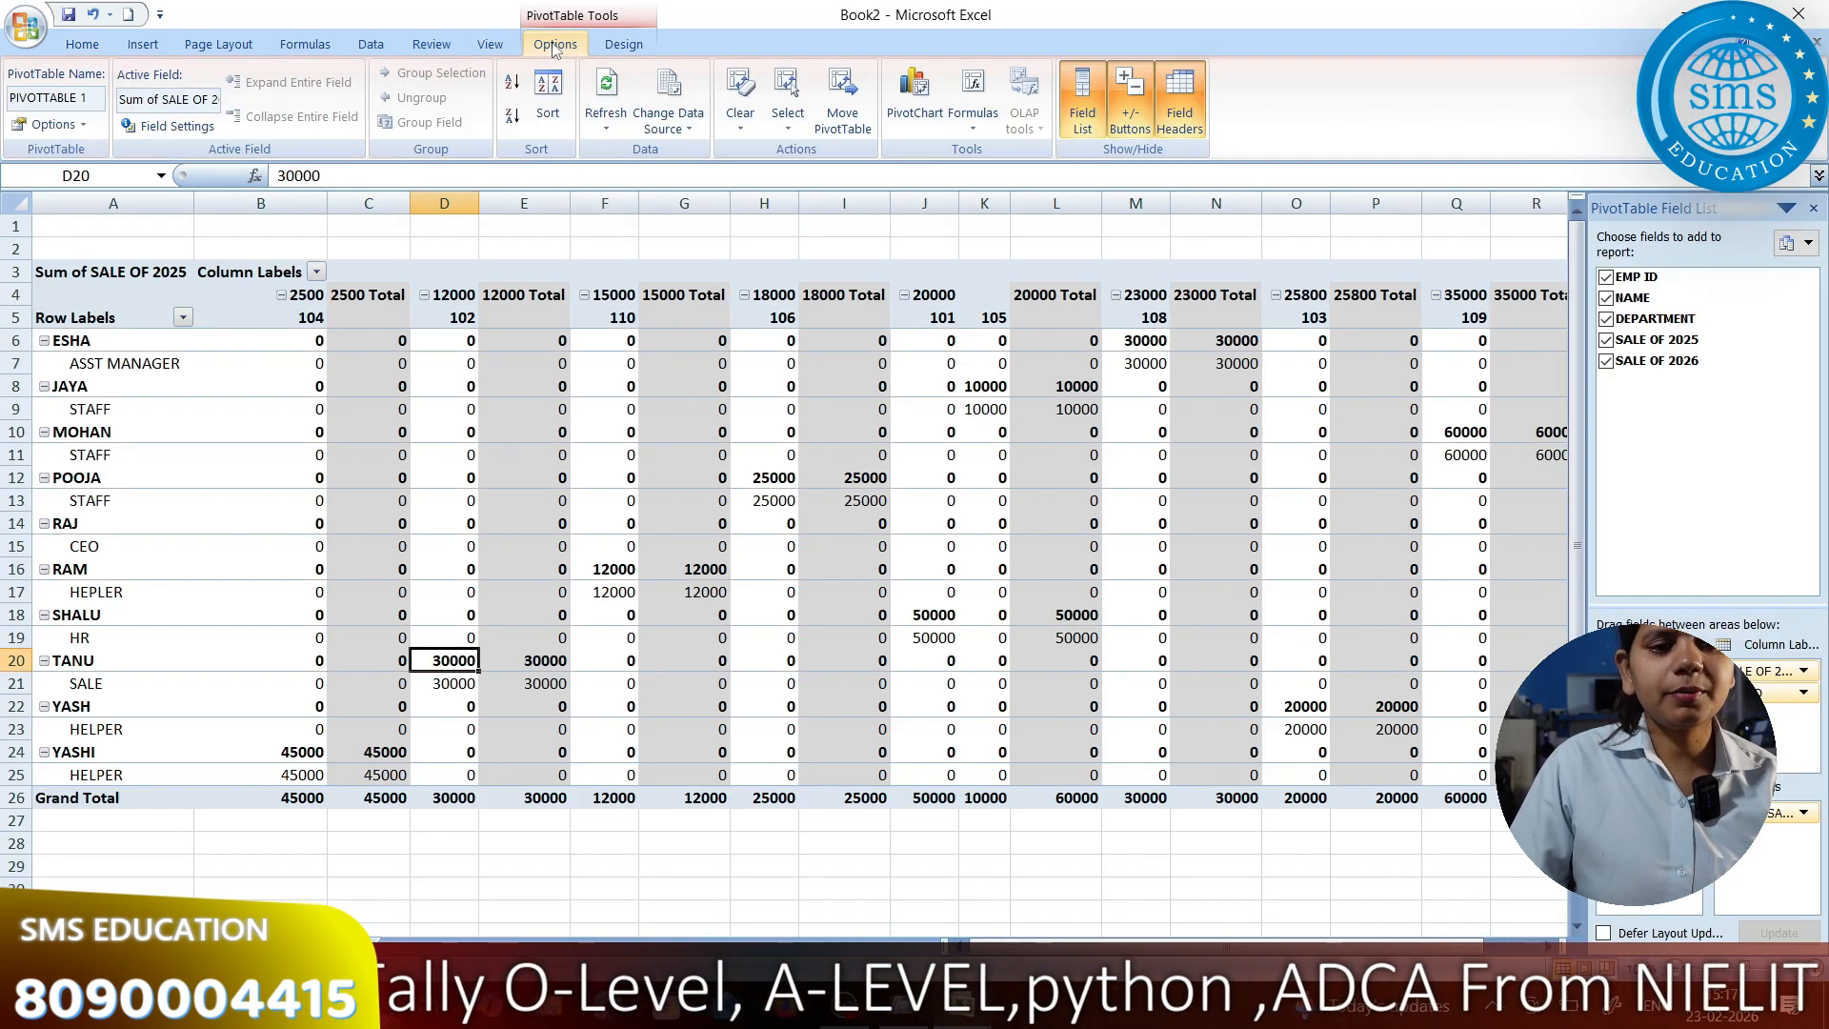
left_click(672, 130)
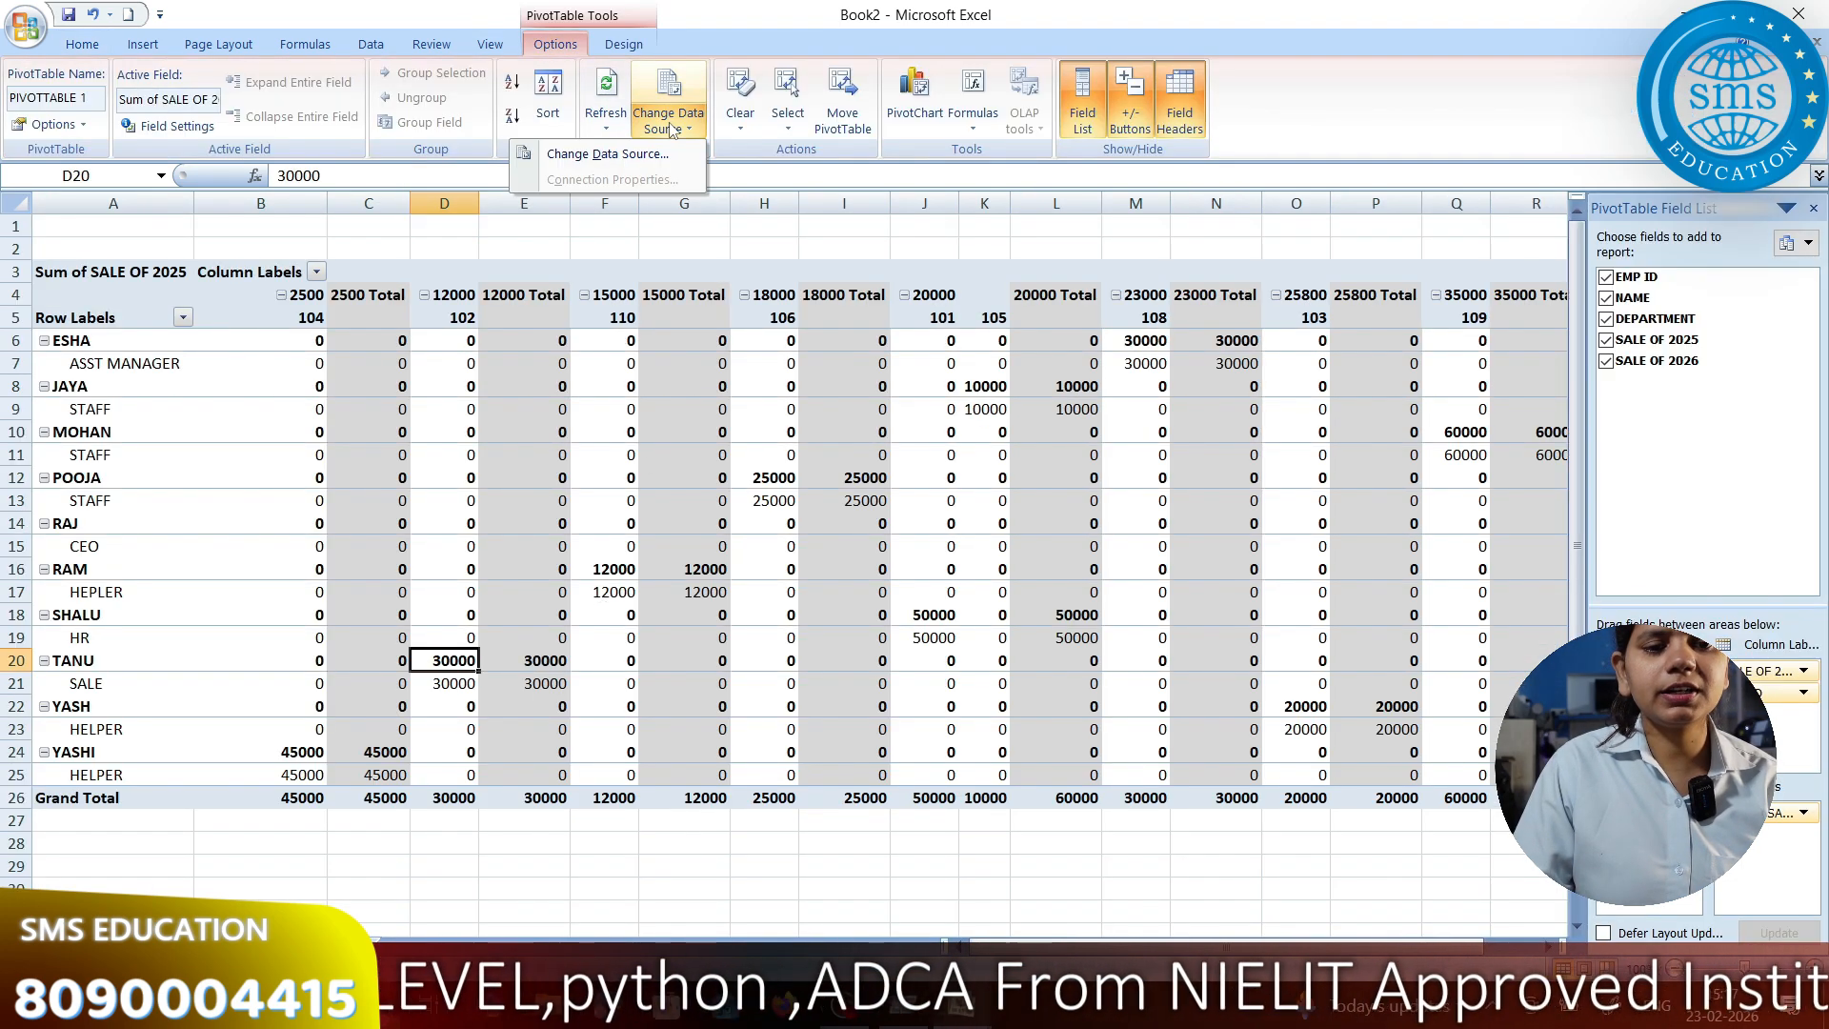
left_click(592, 152)
left_click_drag(1105, 267, 931, 87)
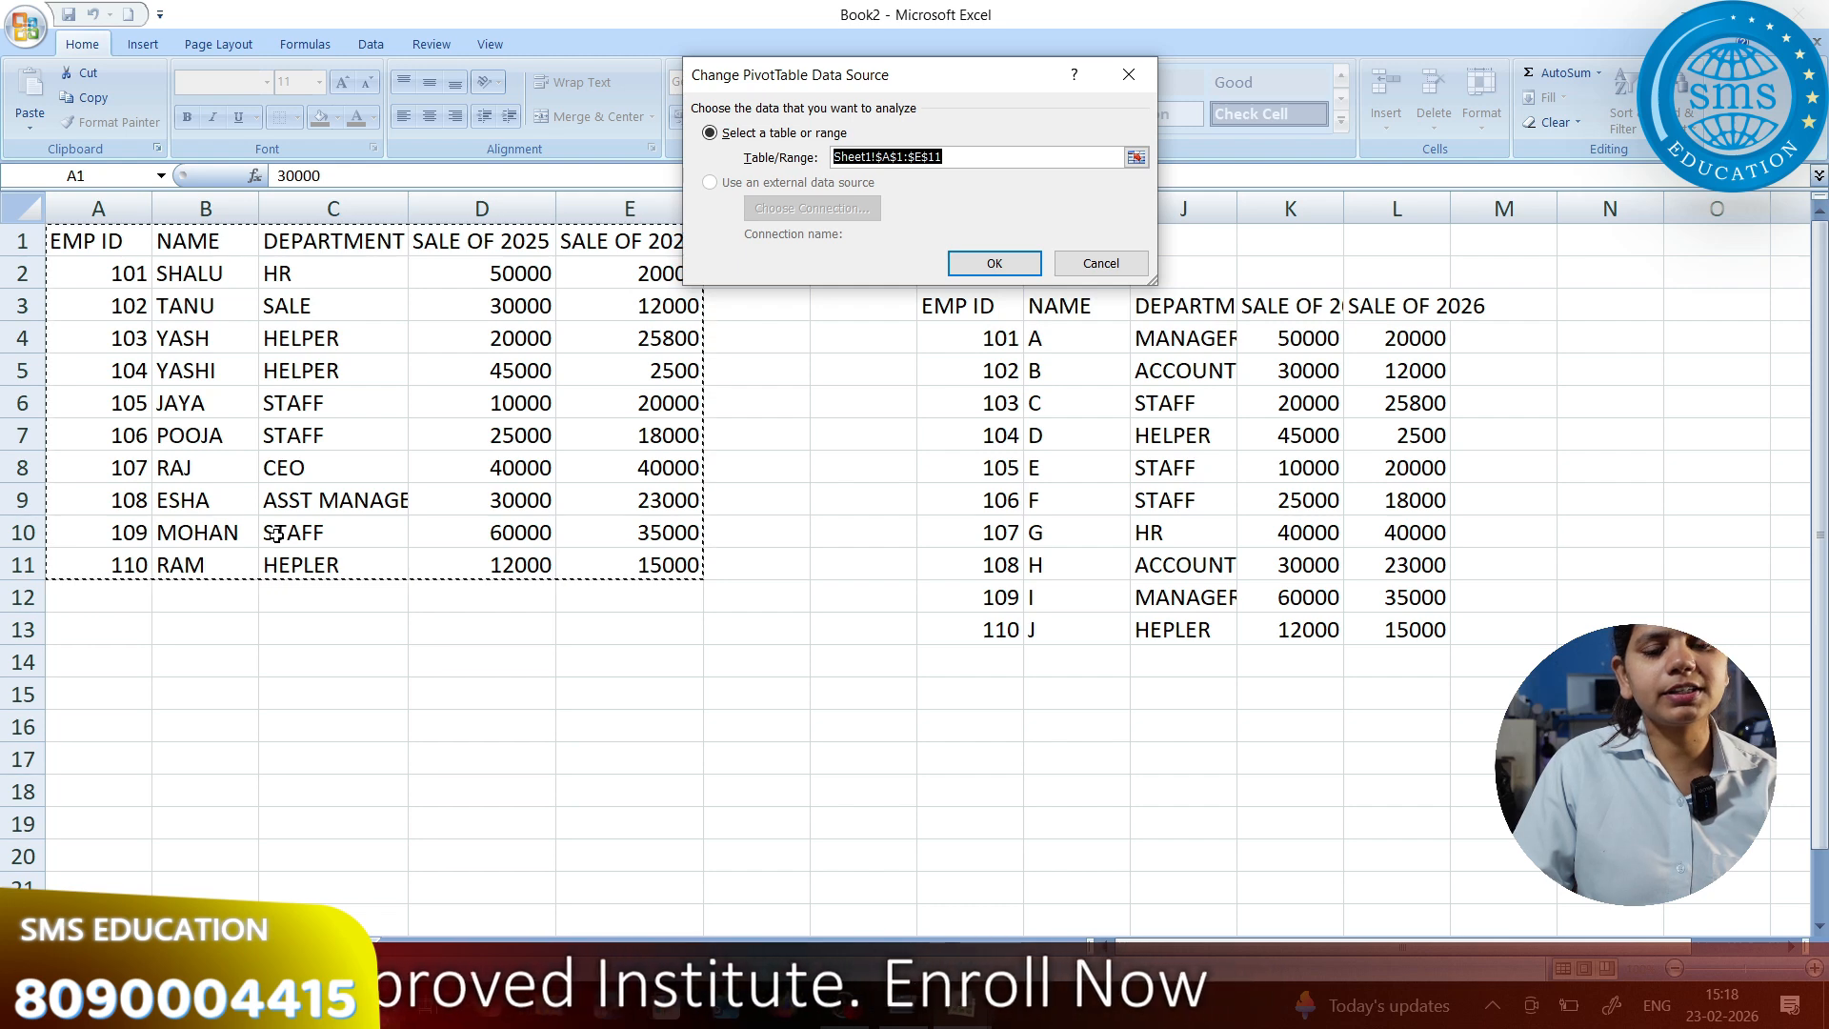
left_click_drag(991, 306, 1392, 626)
left_click(994, 263)
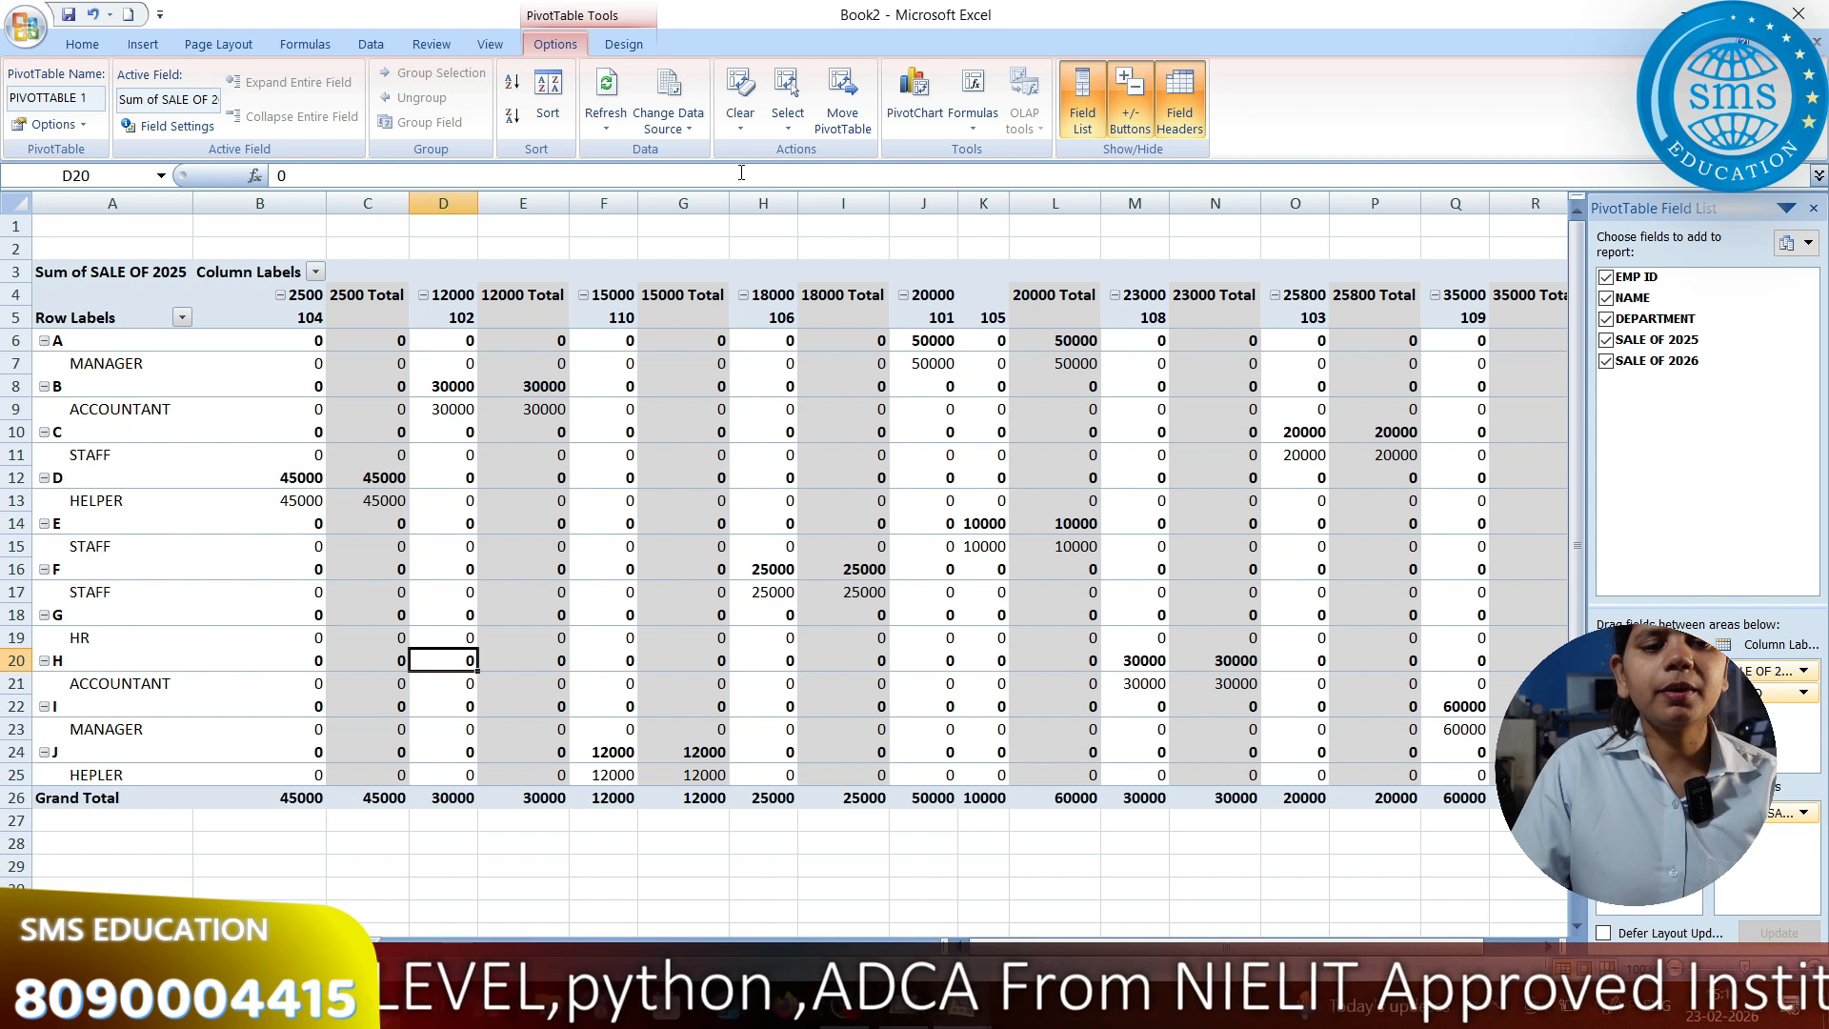
Clear all fields from the PivotTable and select a cell inside the empty report area
left_click(742, 116)
left_click(700, 150)
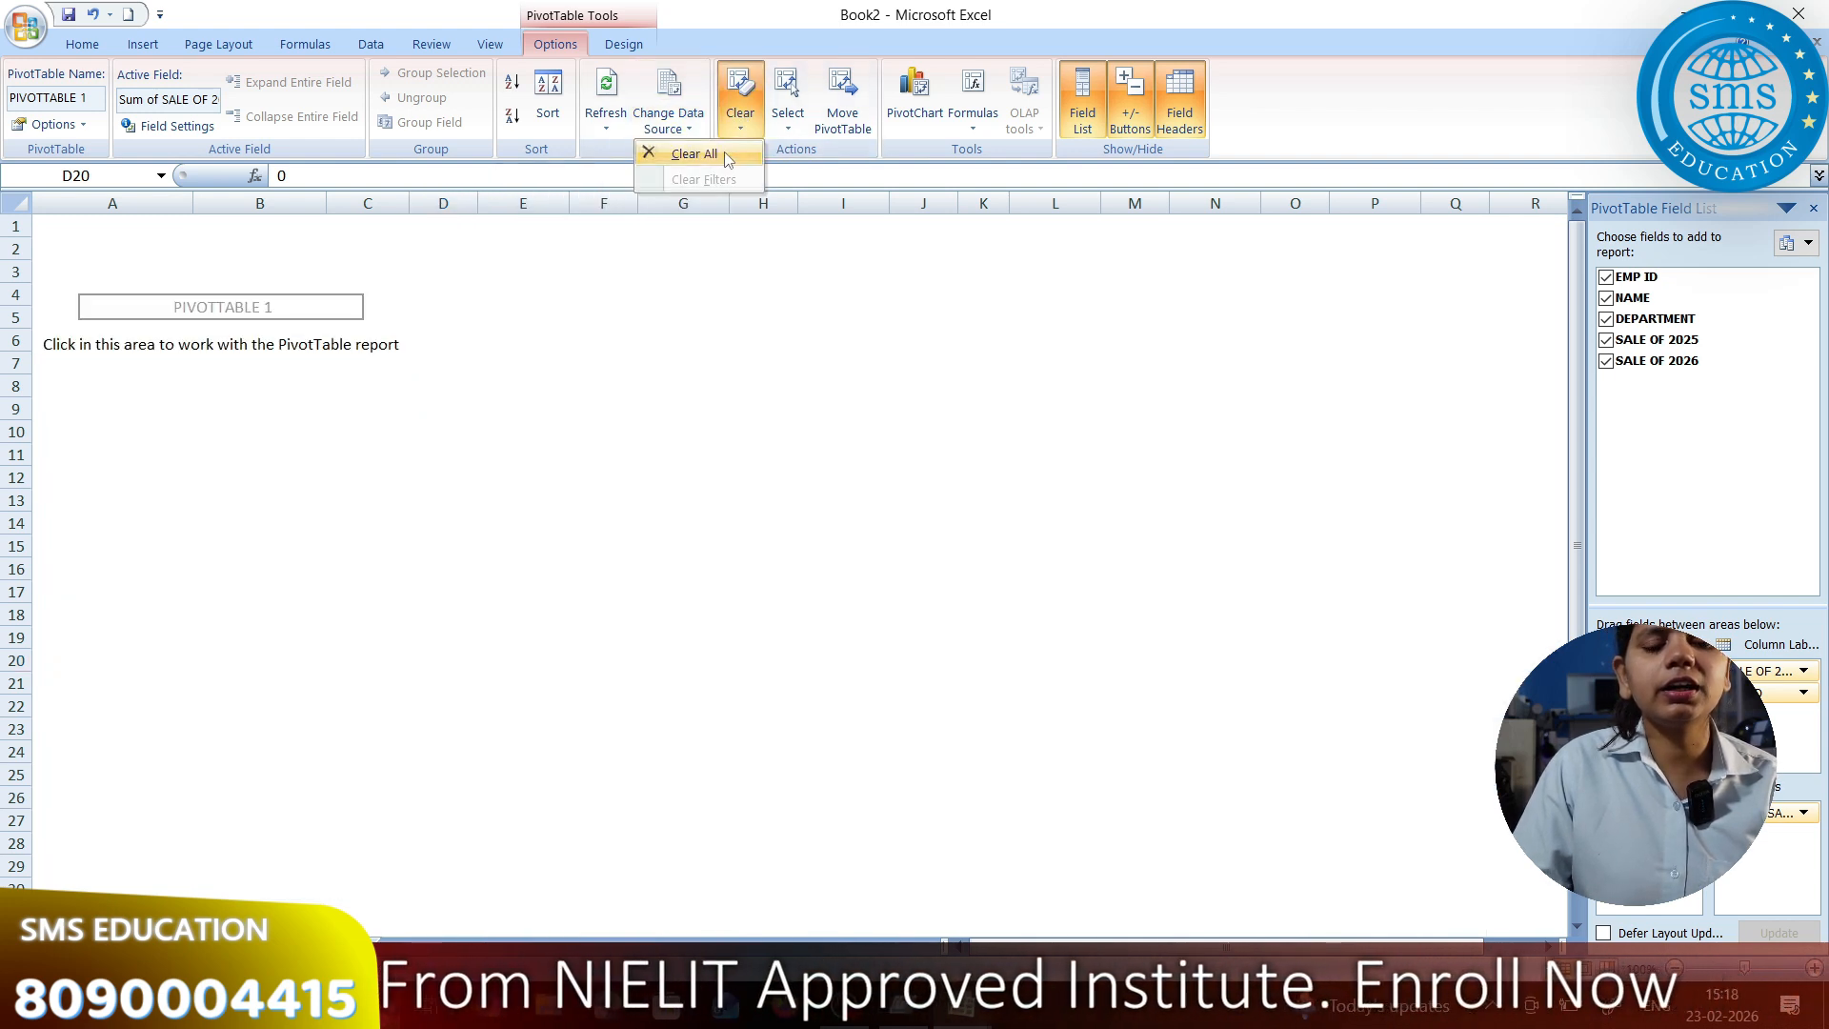
left_click(363, 486)
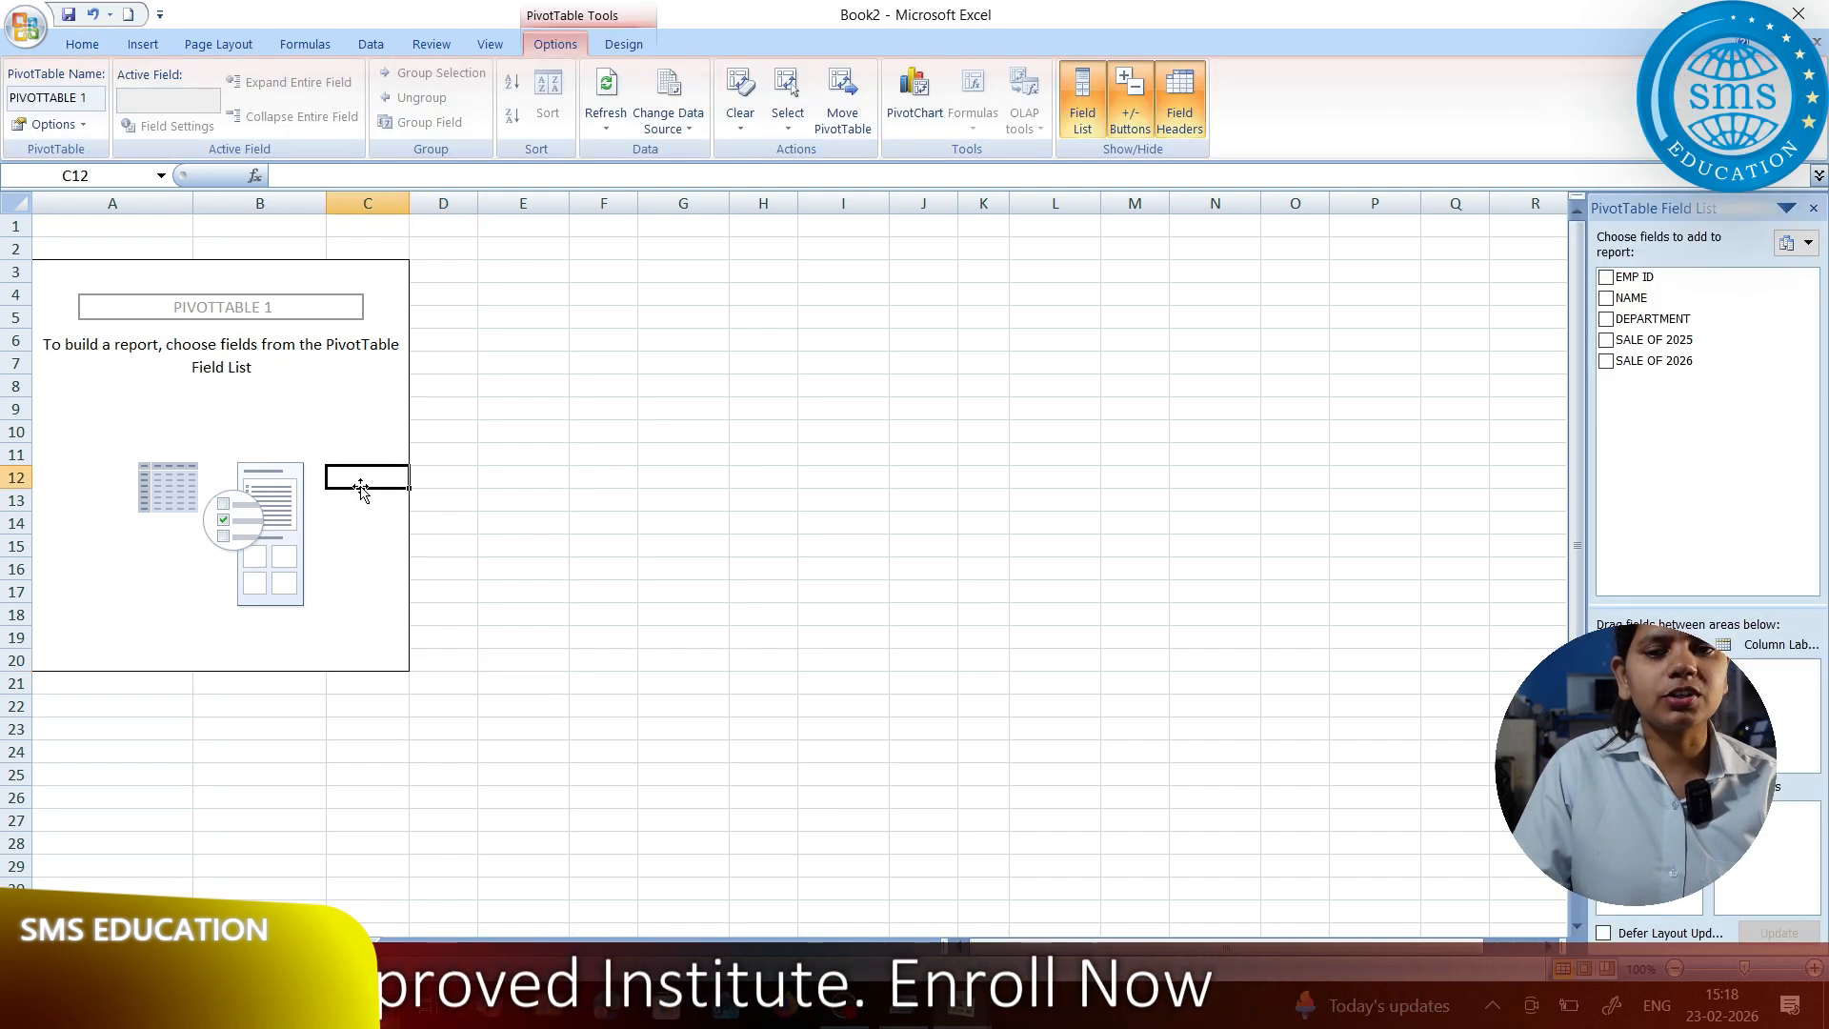
Rebuild the PivotTable with NAME and DEPARTMENT as row labels and SALE OF 2025 and SALE OF 2026 as column labels
left_click(1607, 298)
left_click(1607, 319)
left_click_drag(1655, 340, 1768, 667)
left_click_drag(1656, 366, 1769, 680)
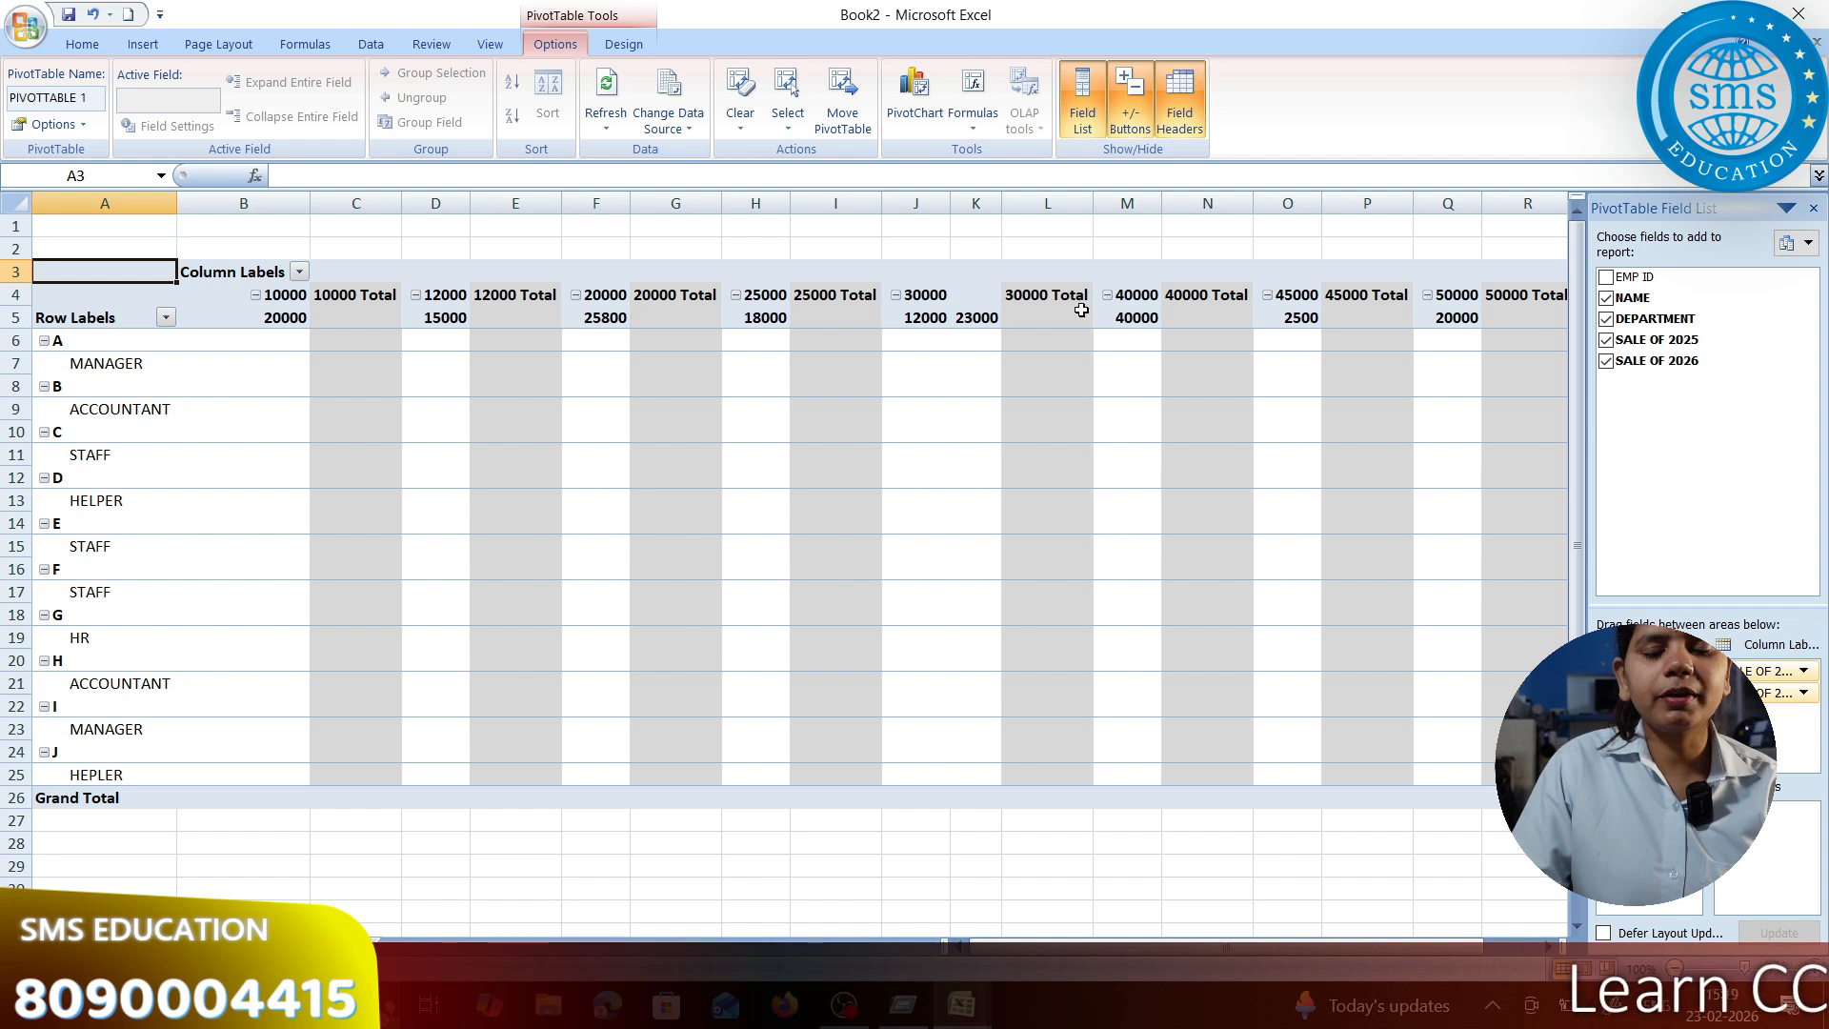
Select the entire PivotTable, and clear the selection by picking a single cell inside it
left_click(794, 119)
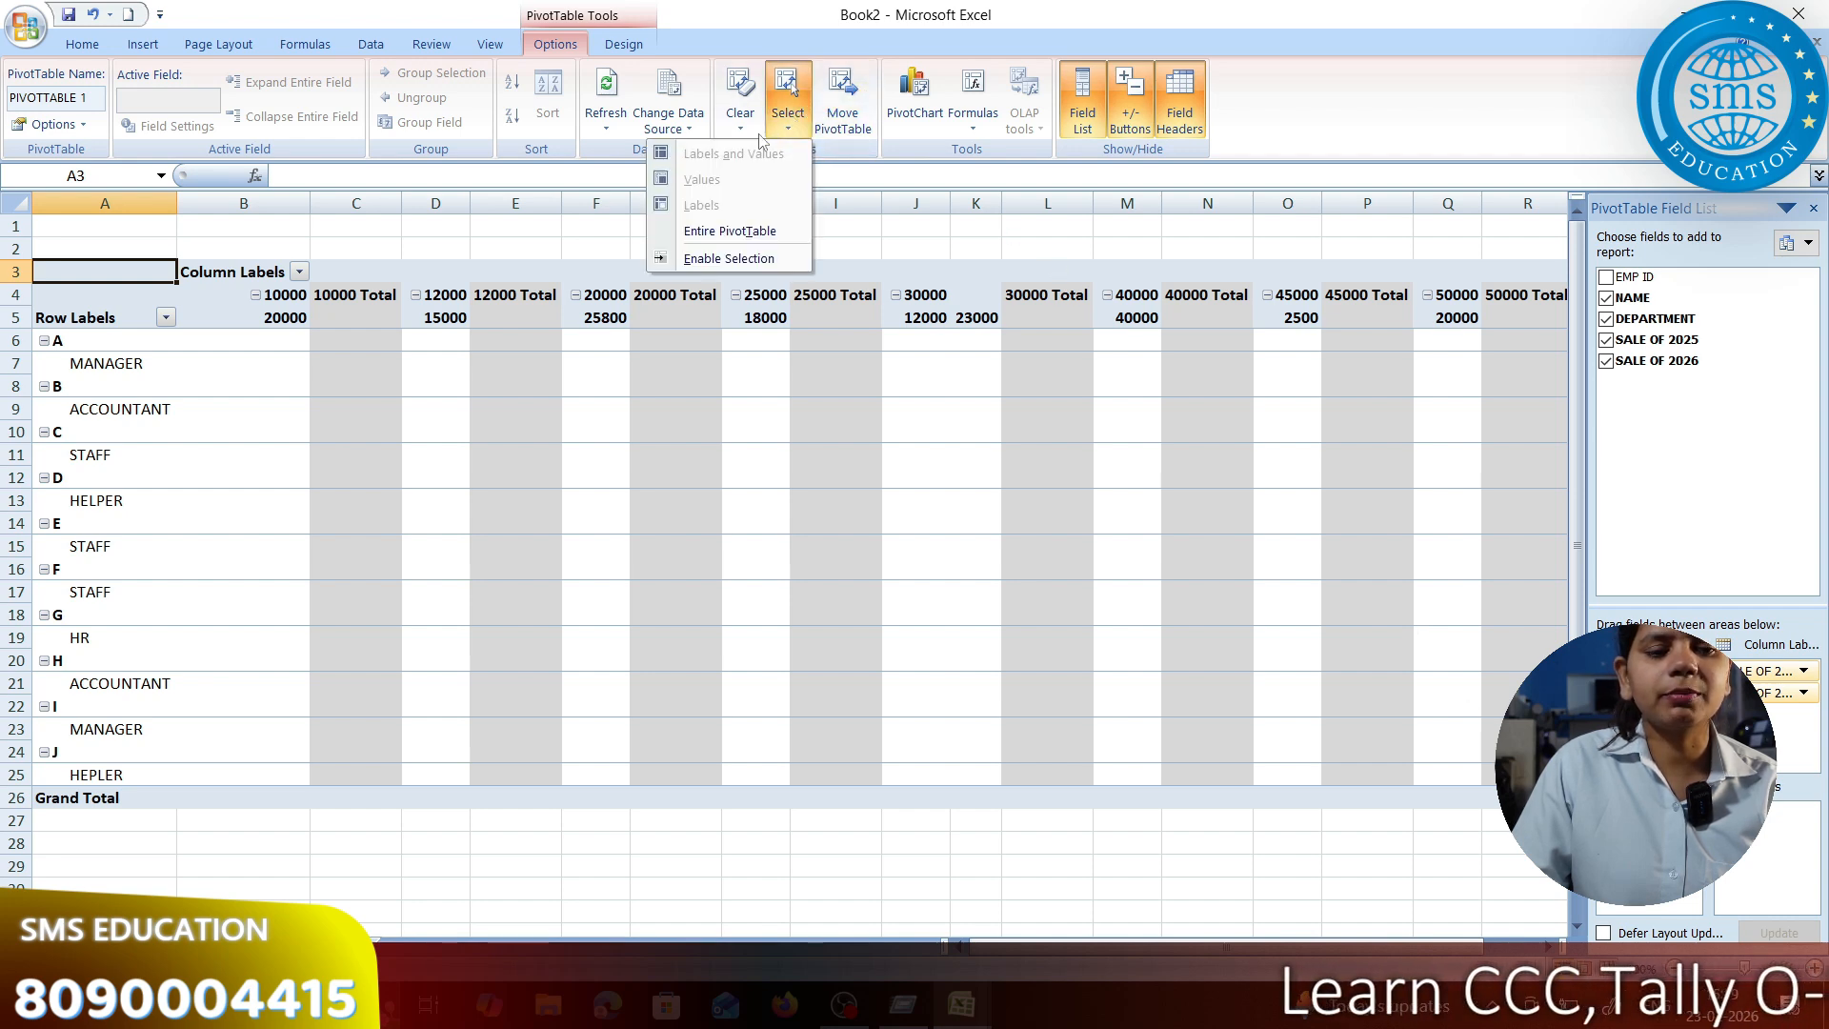
left_click(719, 234)
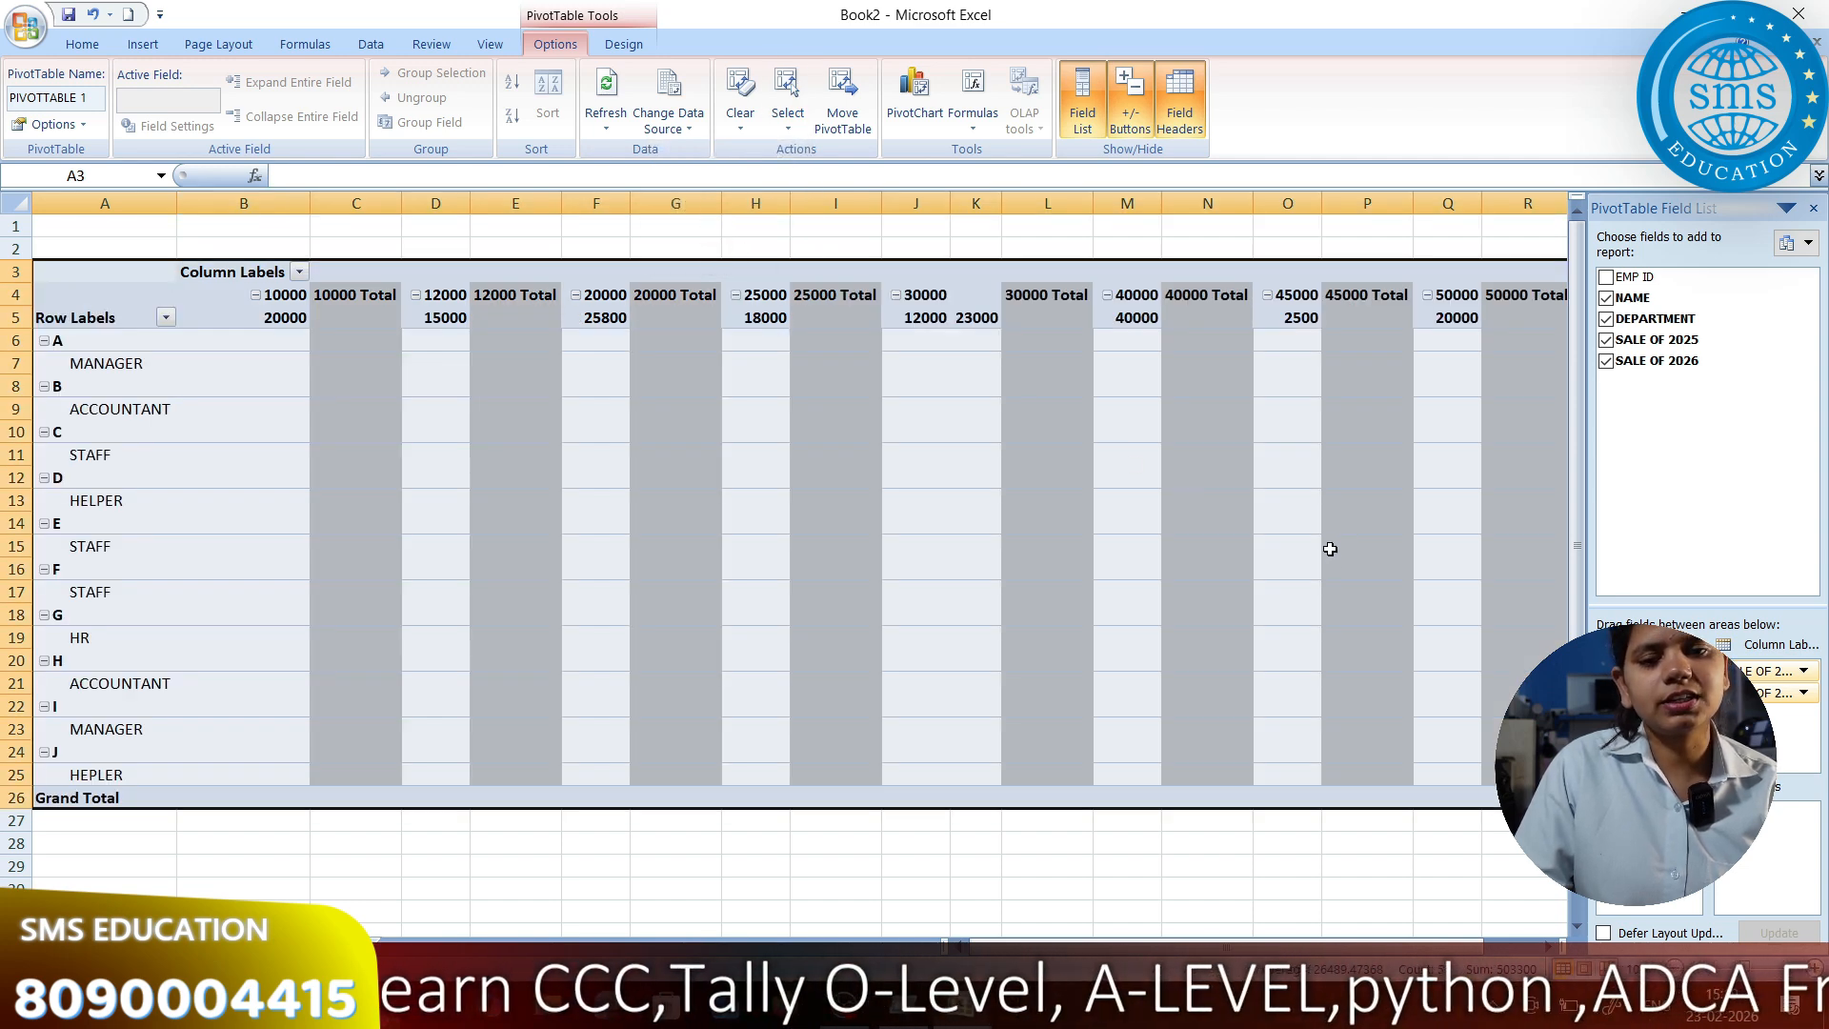
left_click(951, 517)
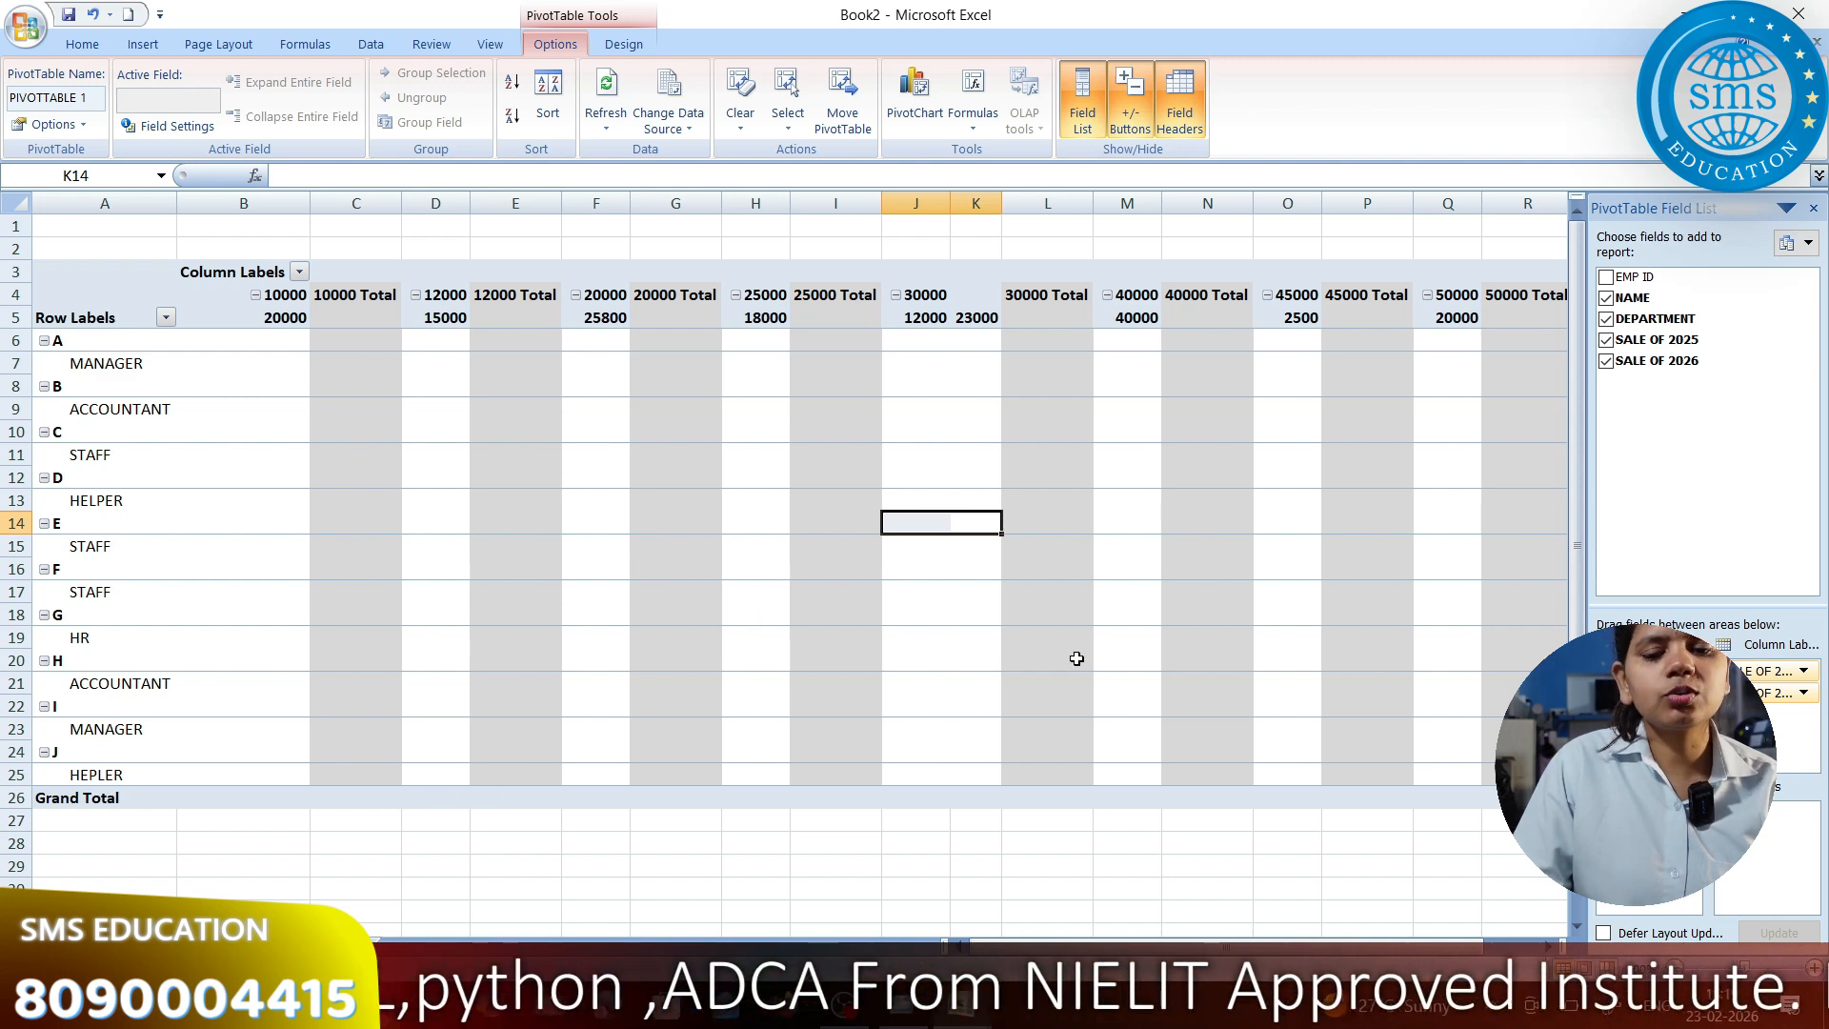
Move the PivotTable to a new worksheet and select a cell inside it
left_click(842, 99)
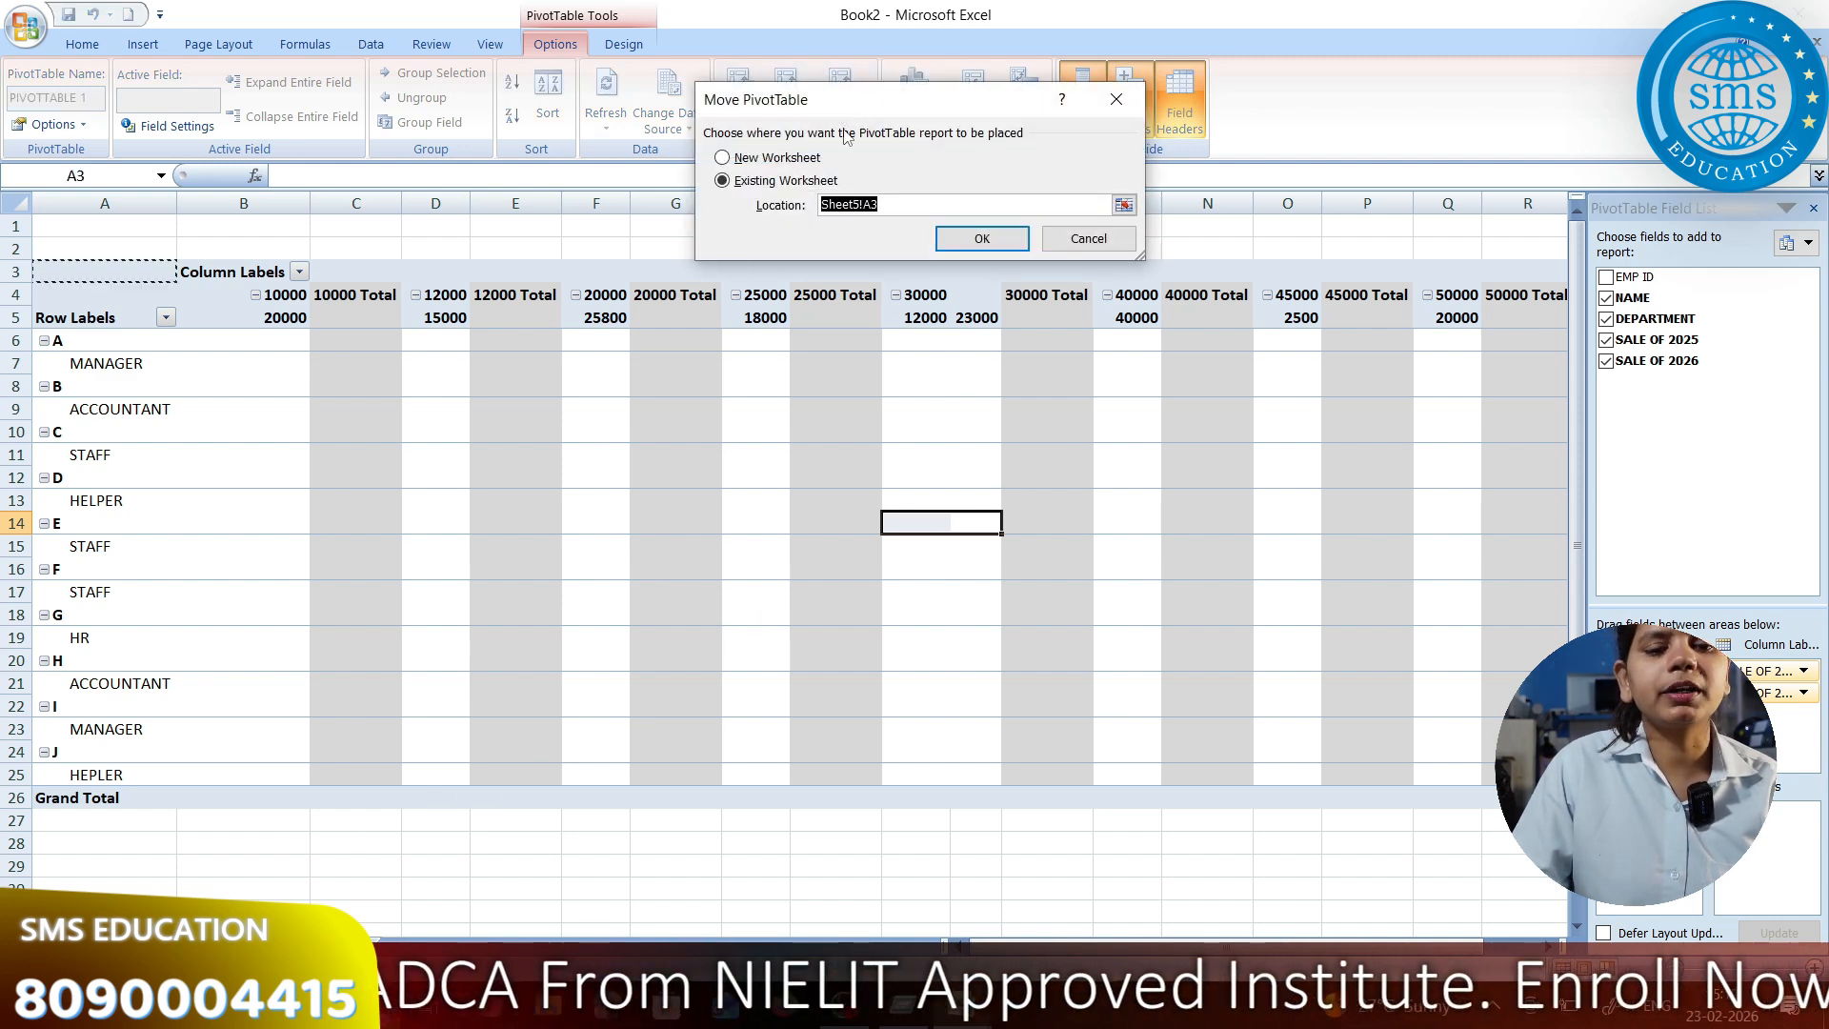
left_click(768, 158)
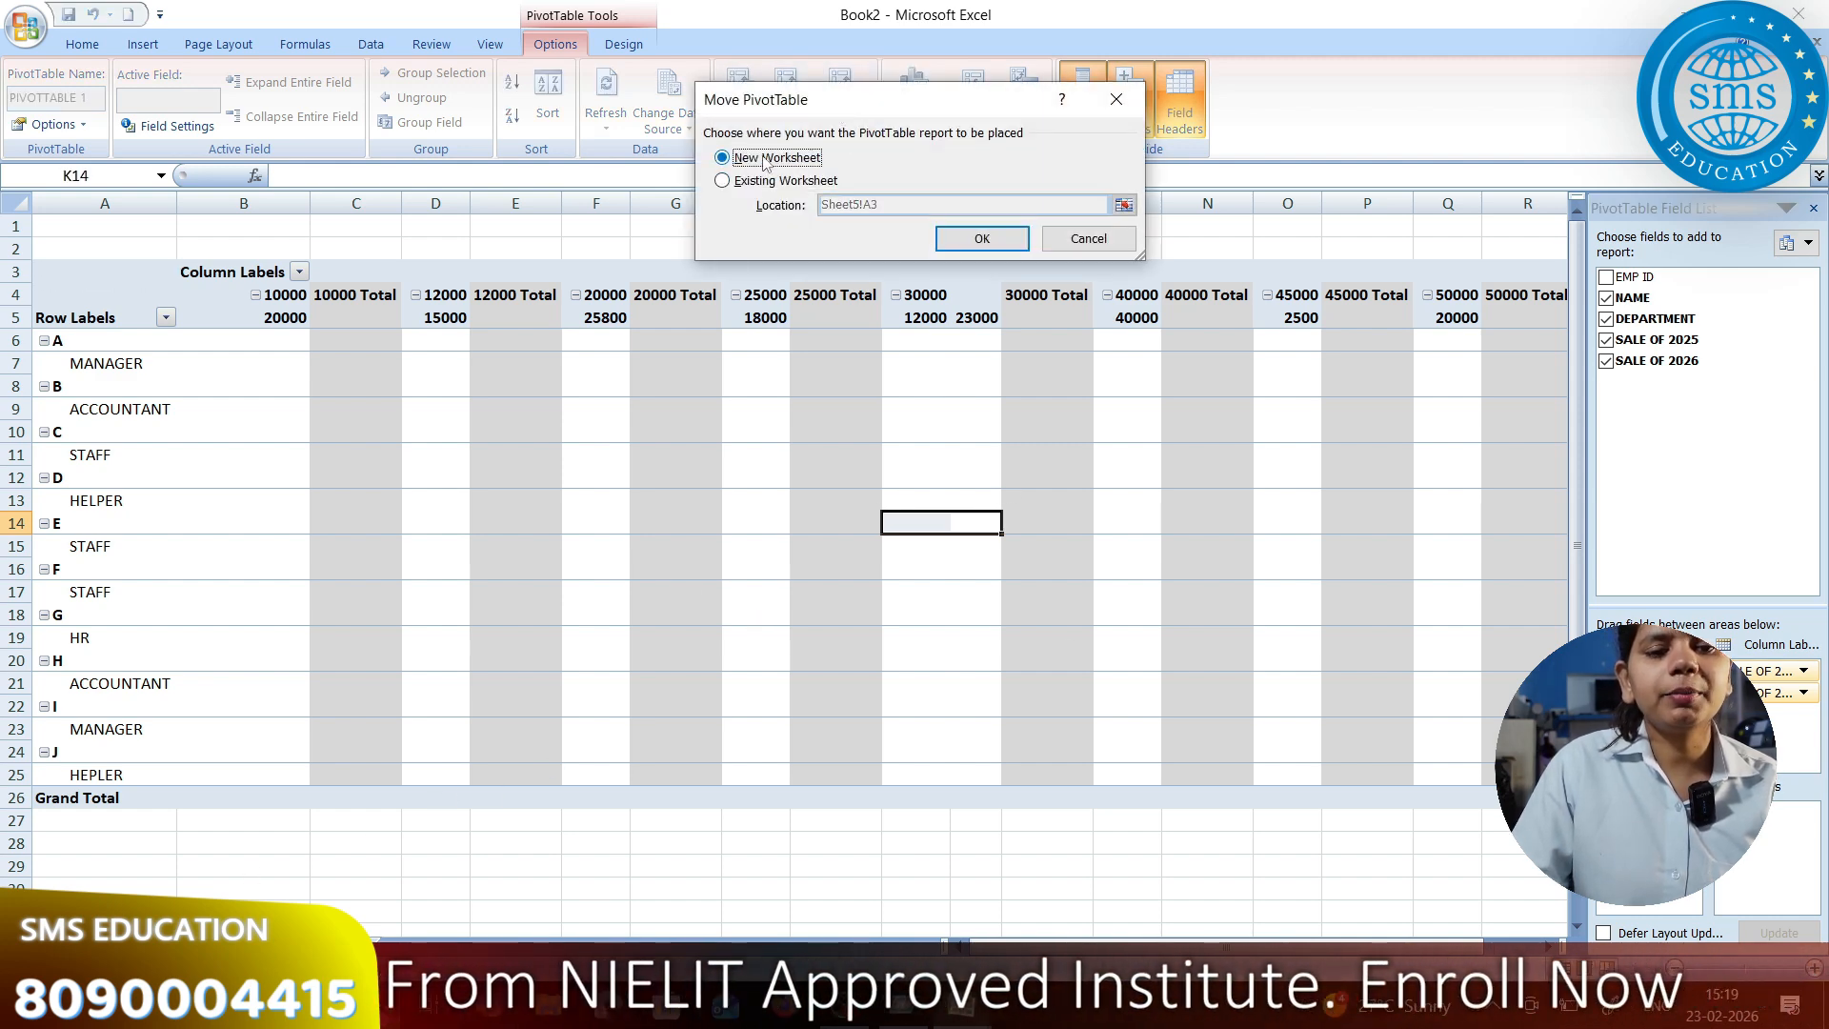
left_click(974, 238)
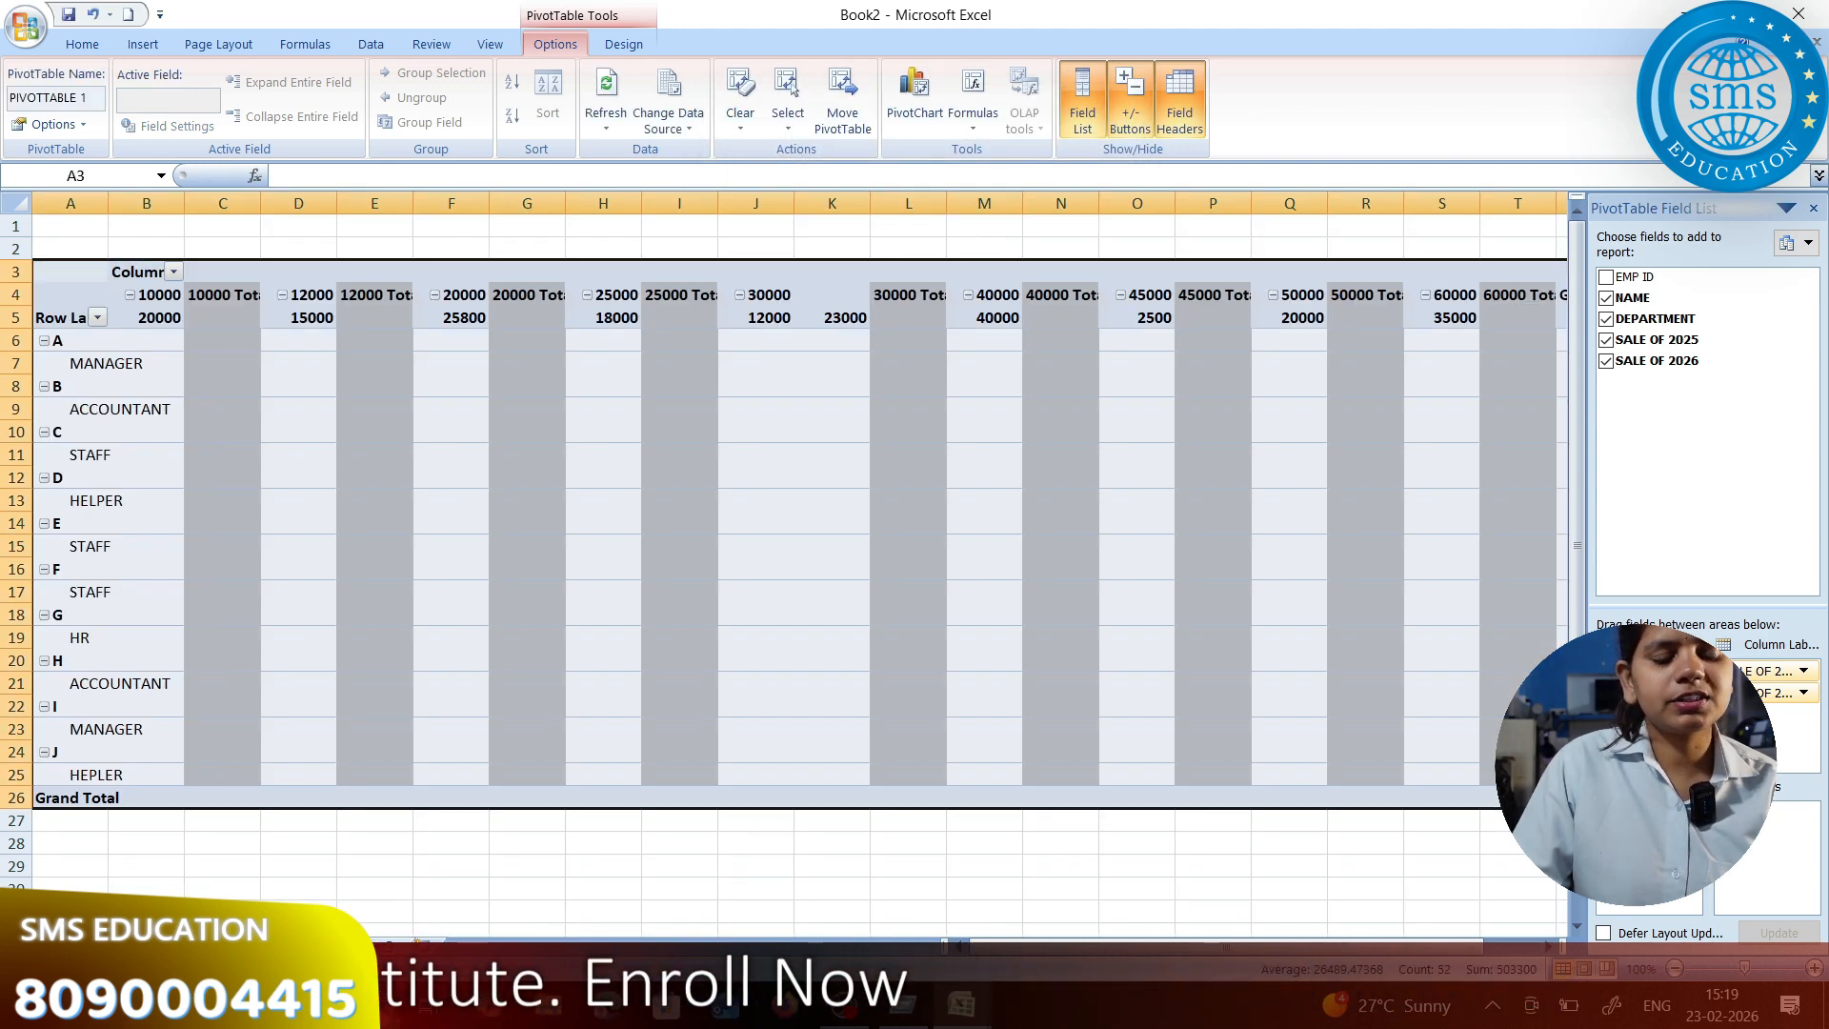
left_click(851, 429)
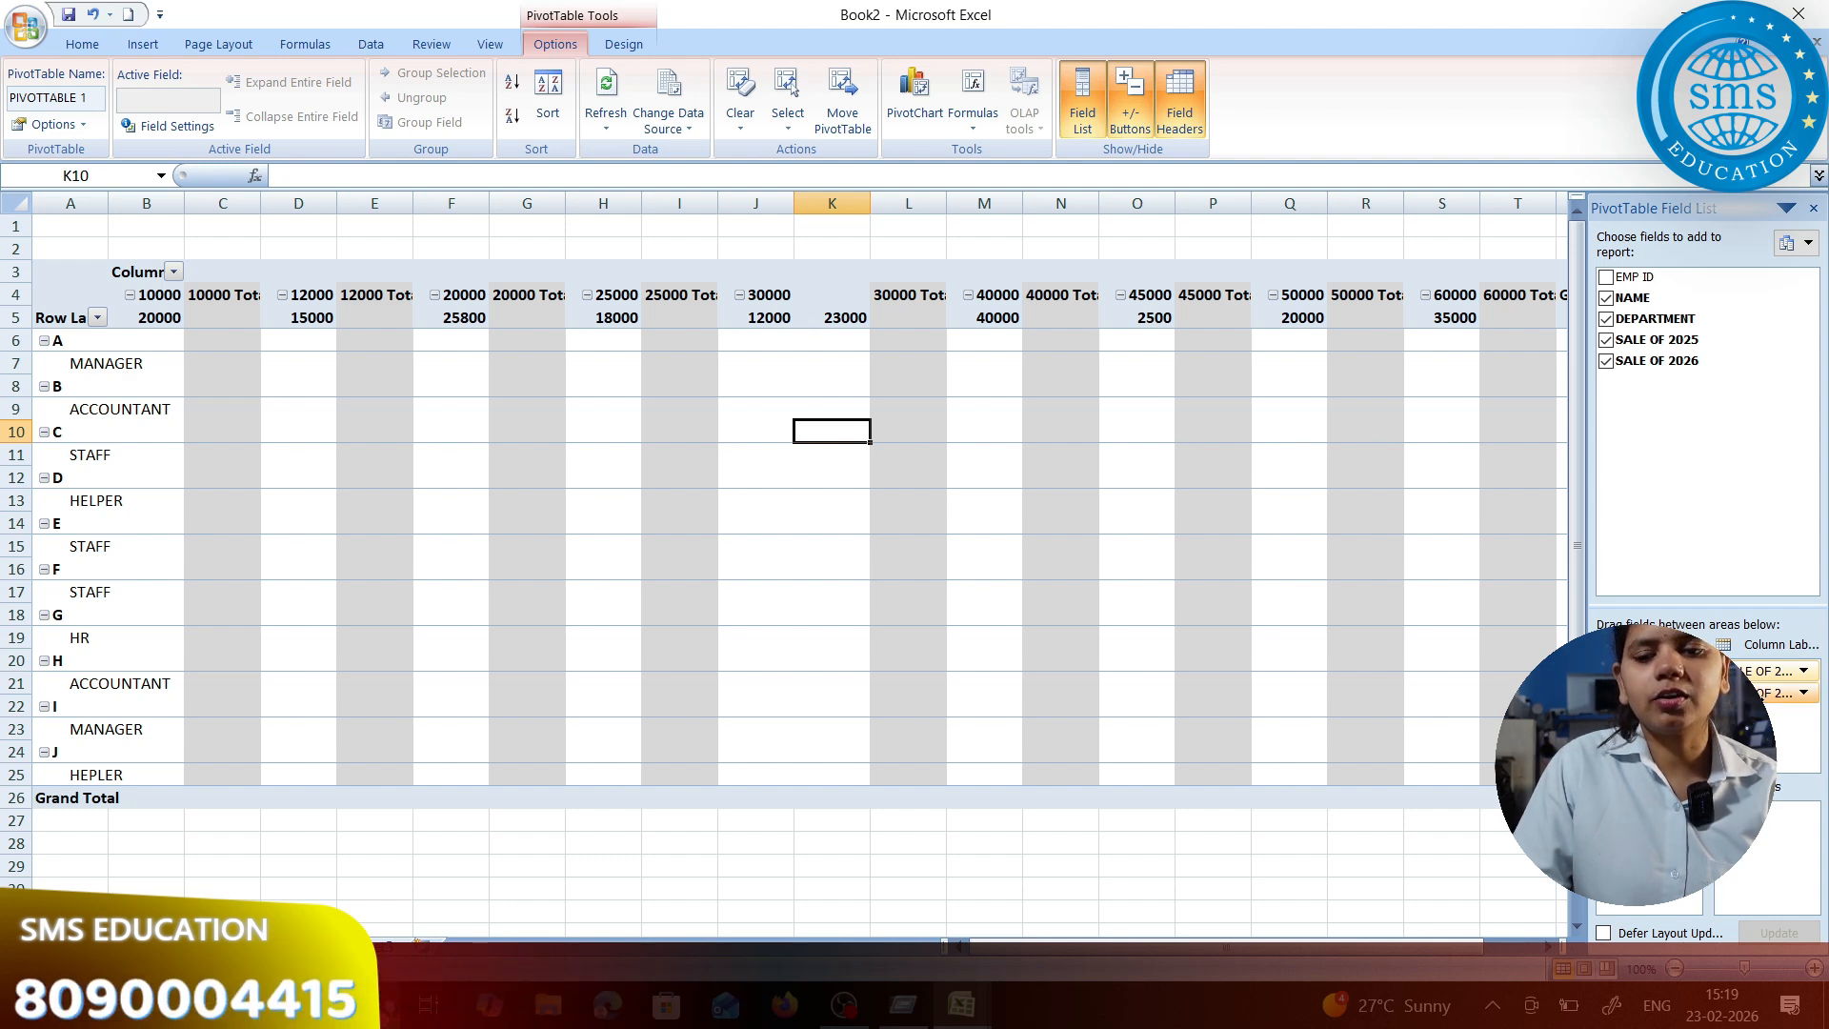
Take SALE OF 2025 and SALE OF 2026 out of the column labels and add both as summed values
left_click_drag(1770, 694, 1660, 512)
left_click_drag(1768, 672, 1701, 462)
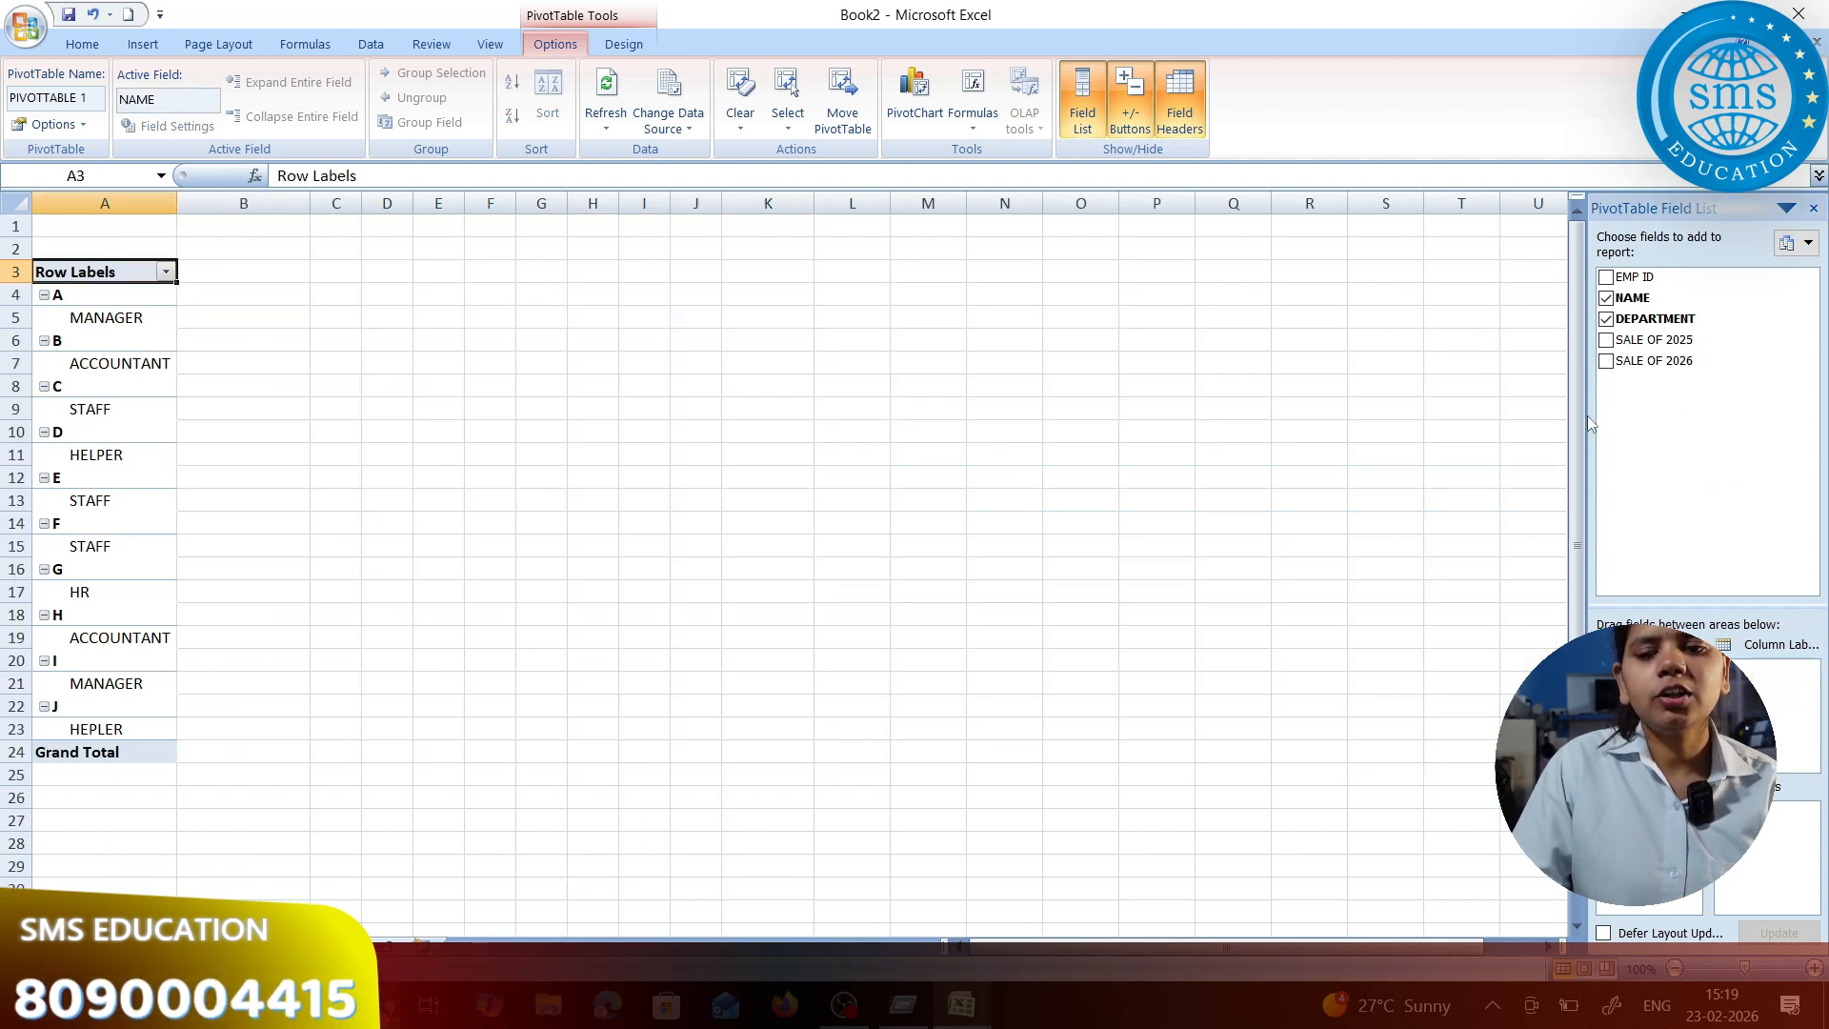
left_click(1606, 340)
left_click(1607, 361)
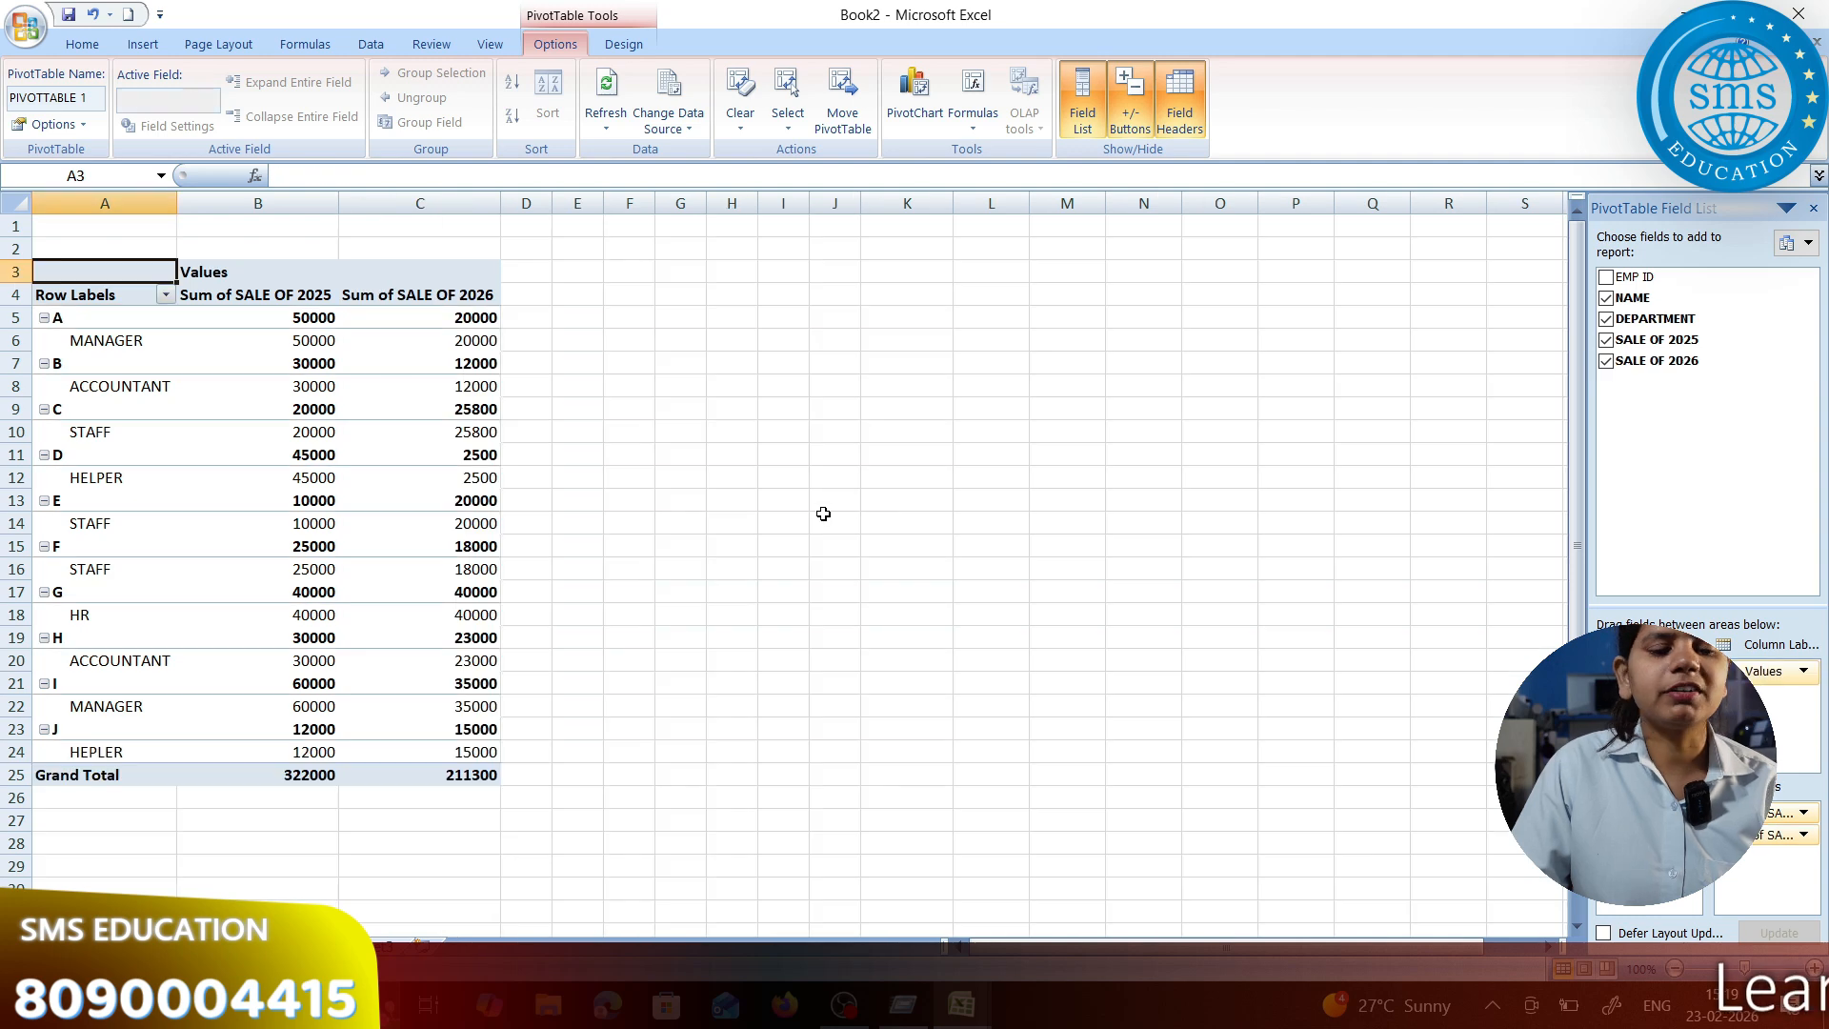
Insert a 3-D clustered column PivotChart, close its filter pane and place the chart over about H8:P23
left_click(915, 122)
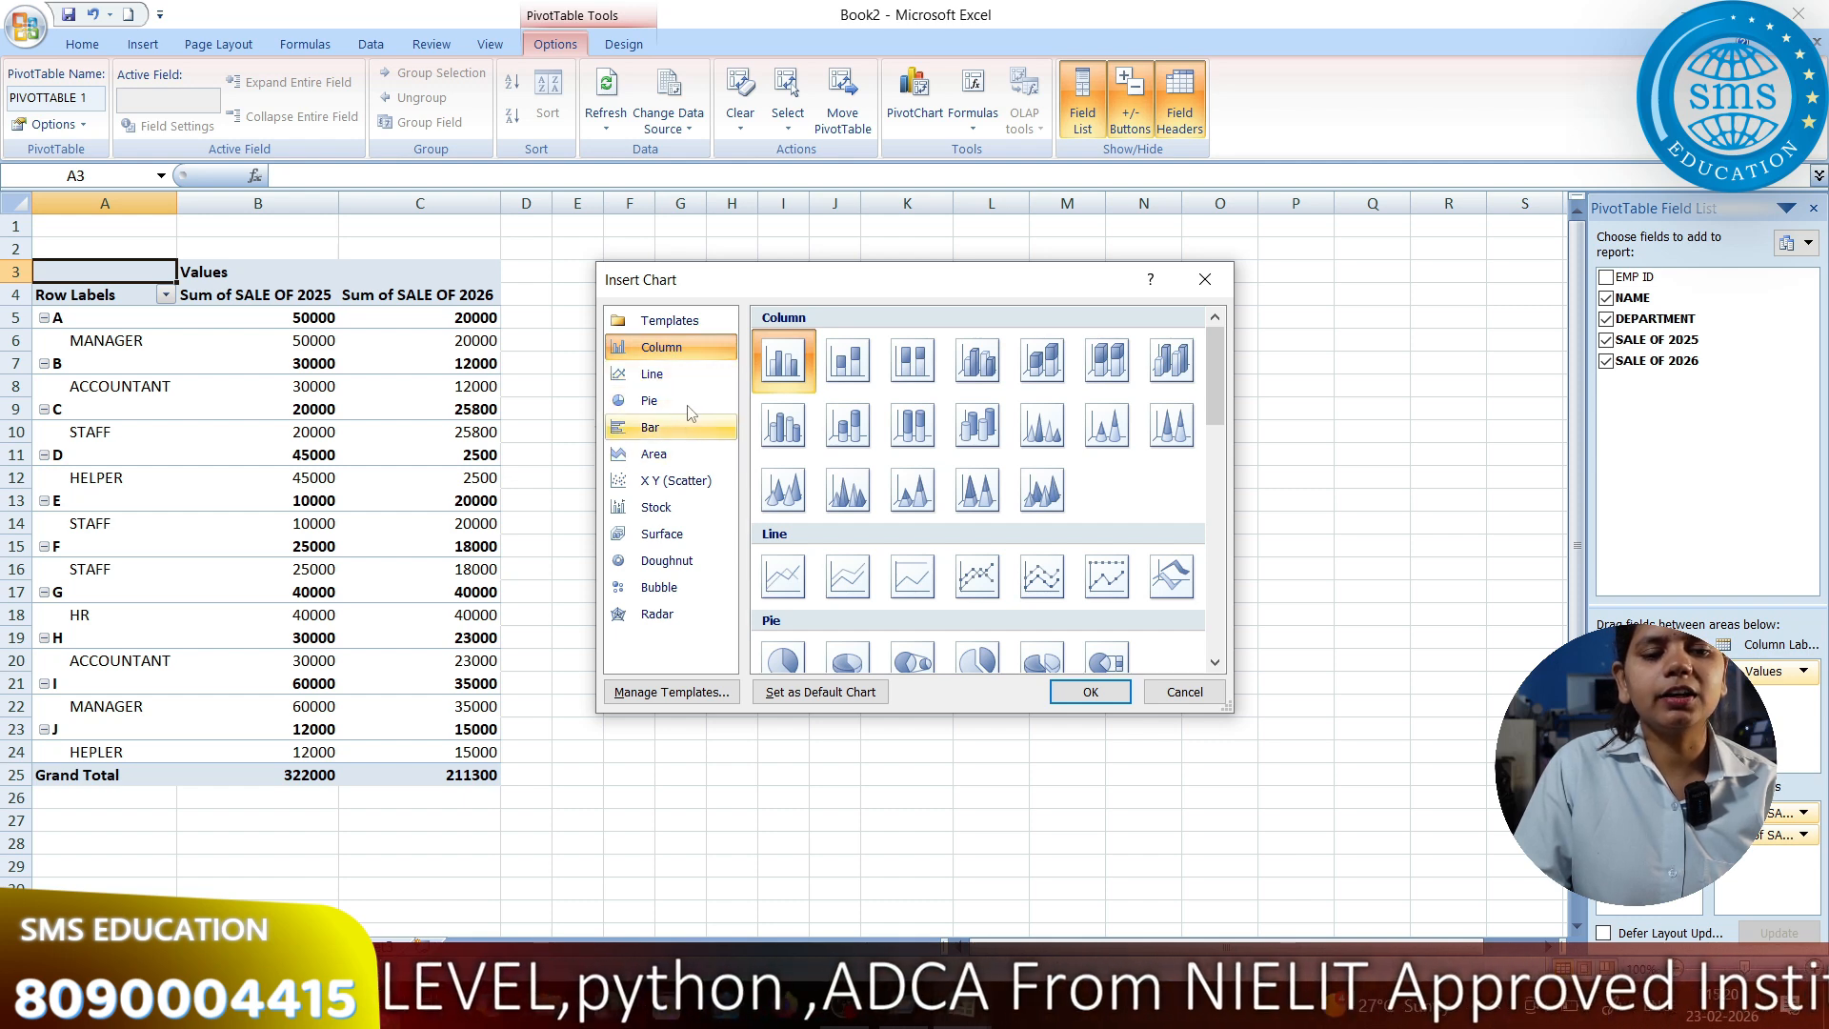
left_click(979, 380)
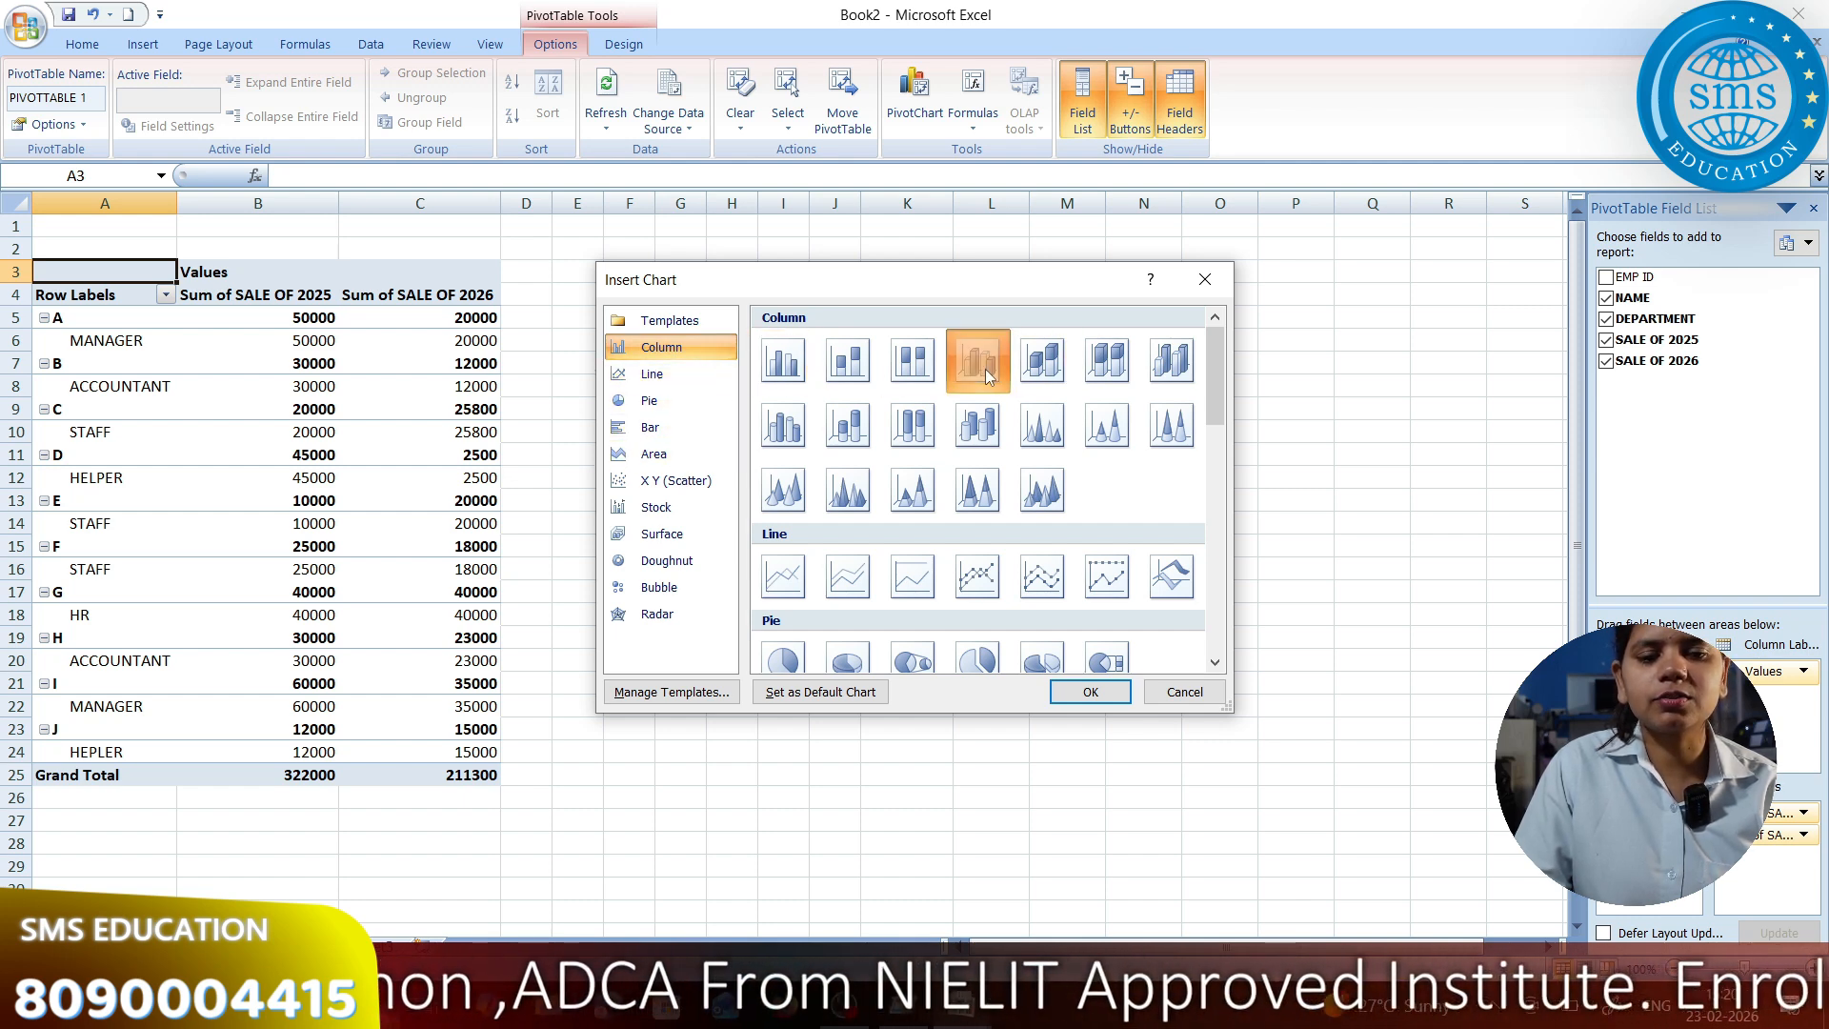
left_click(1075, 694)
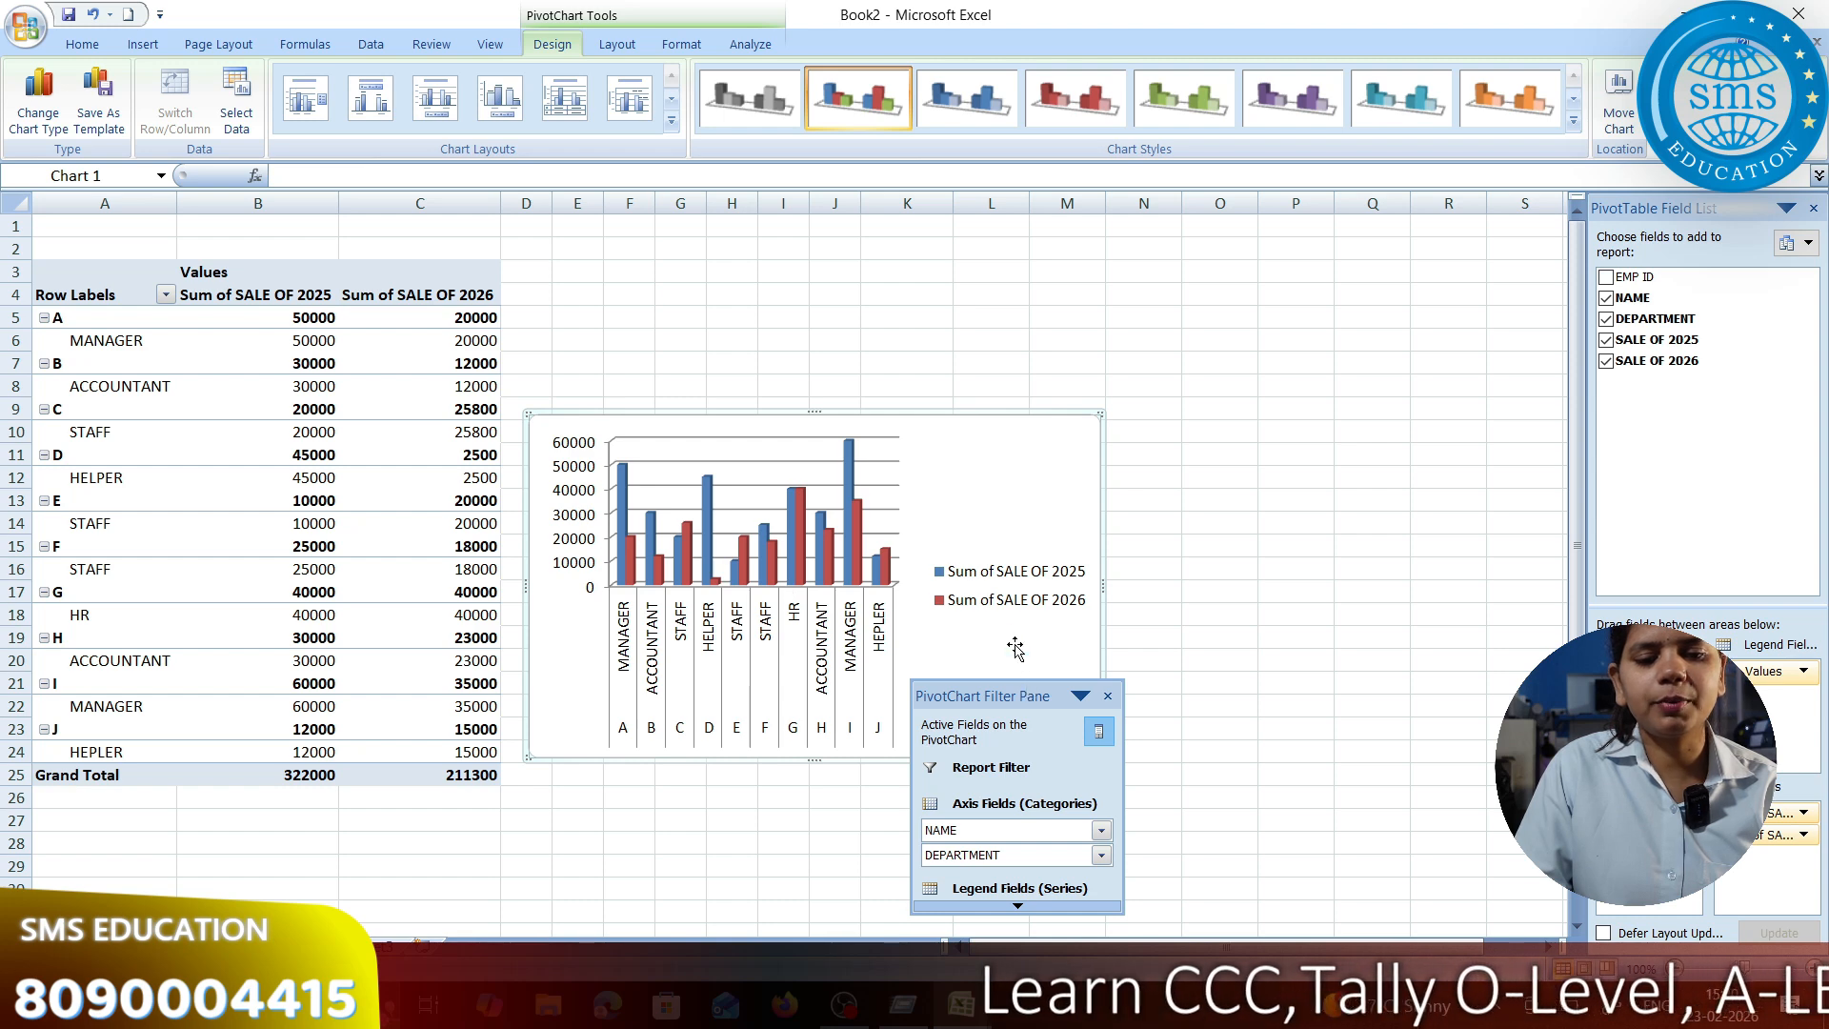
left_click(1108, 696)
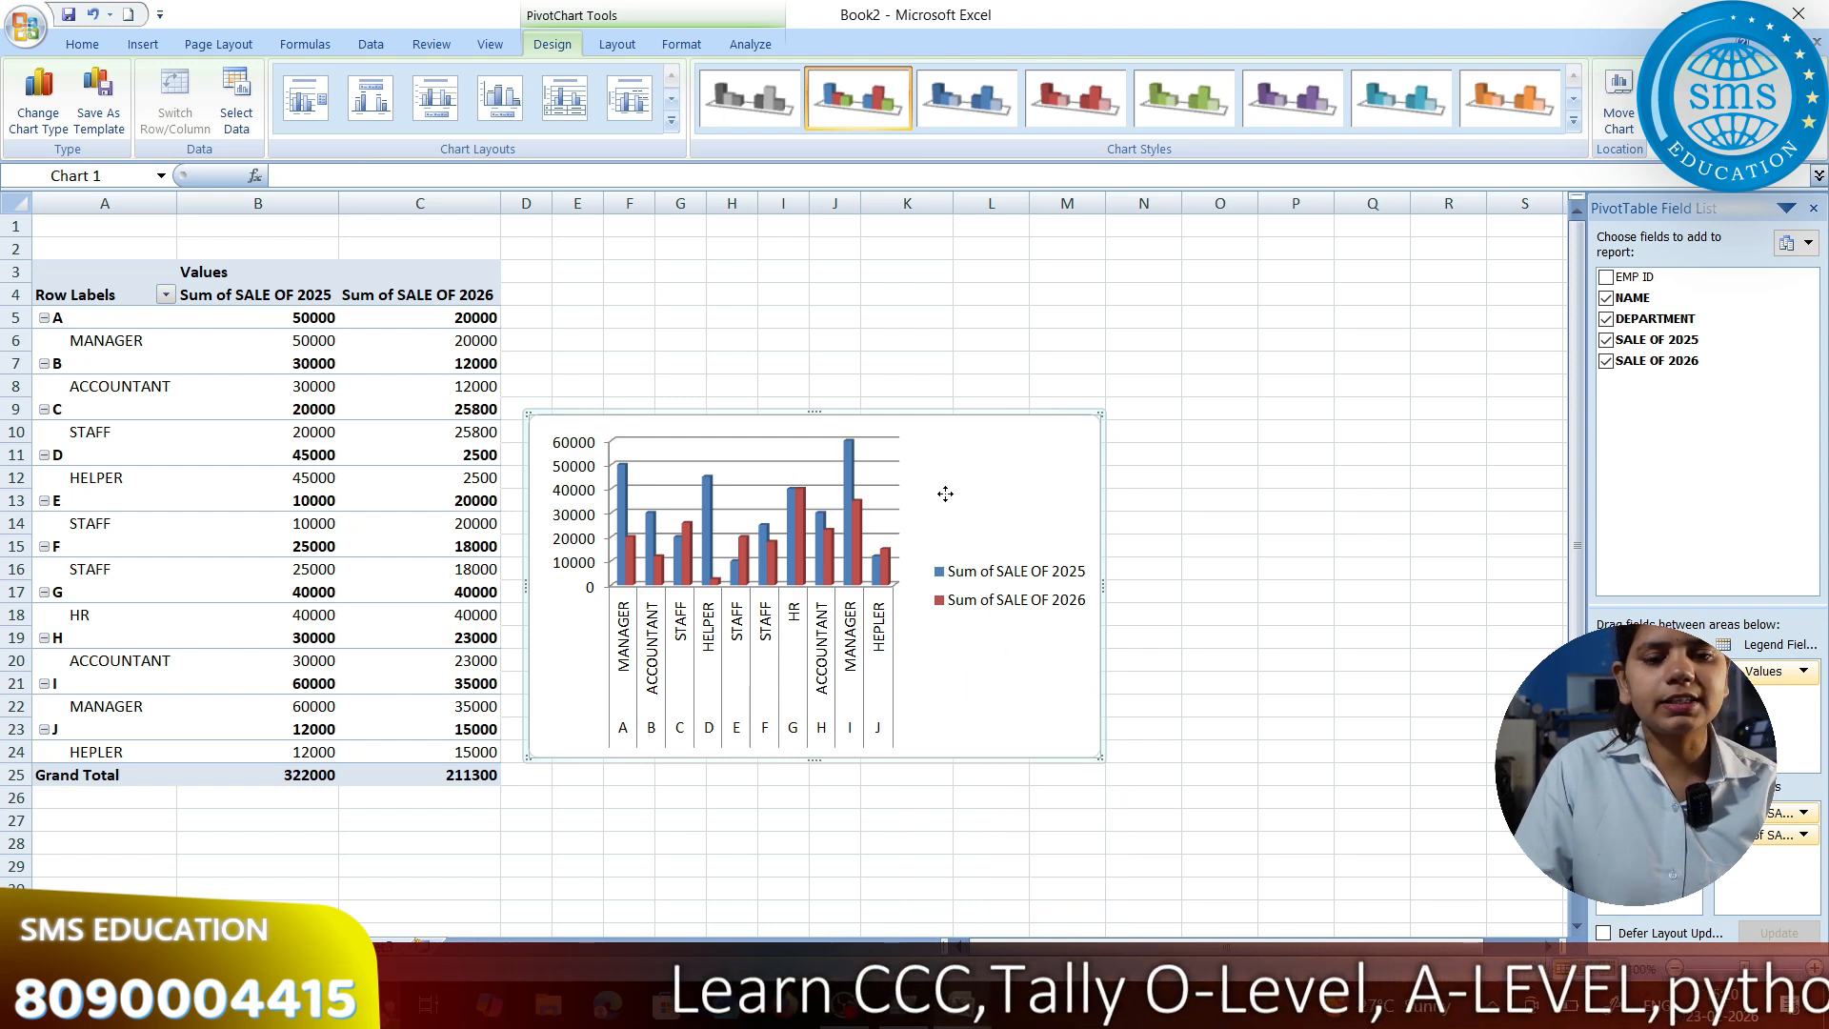
left_click_drag(946, 493, 1129, 472)
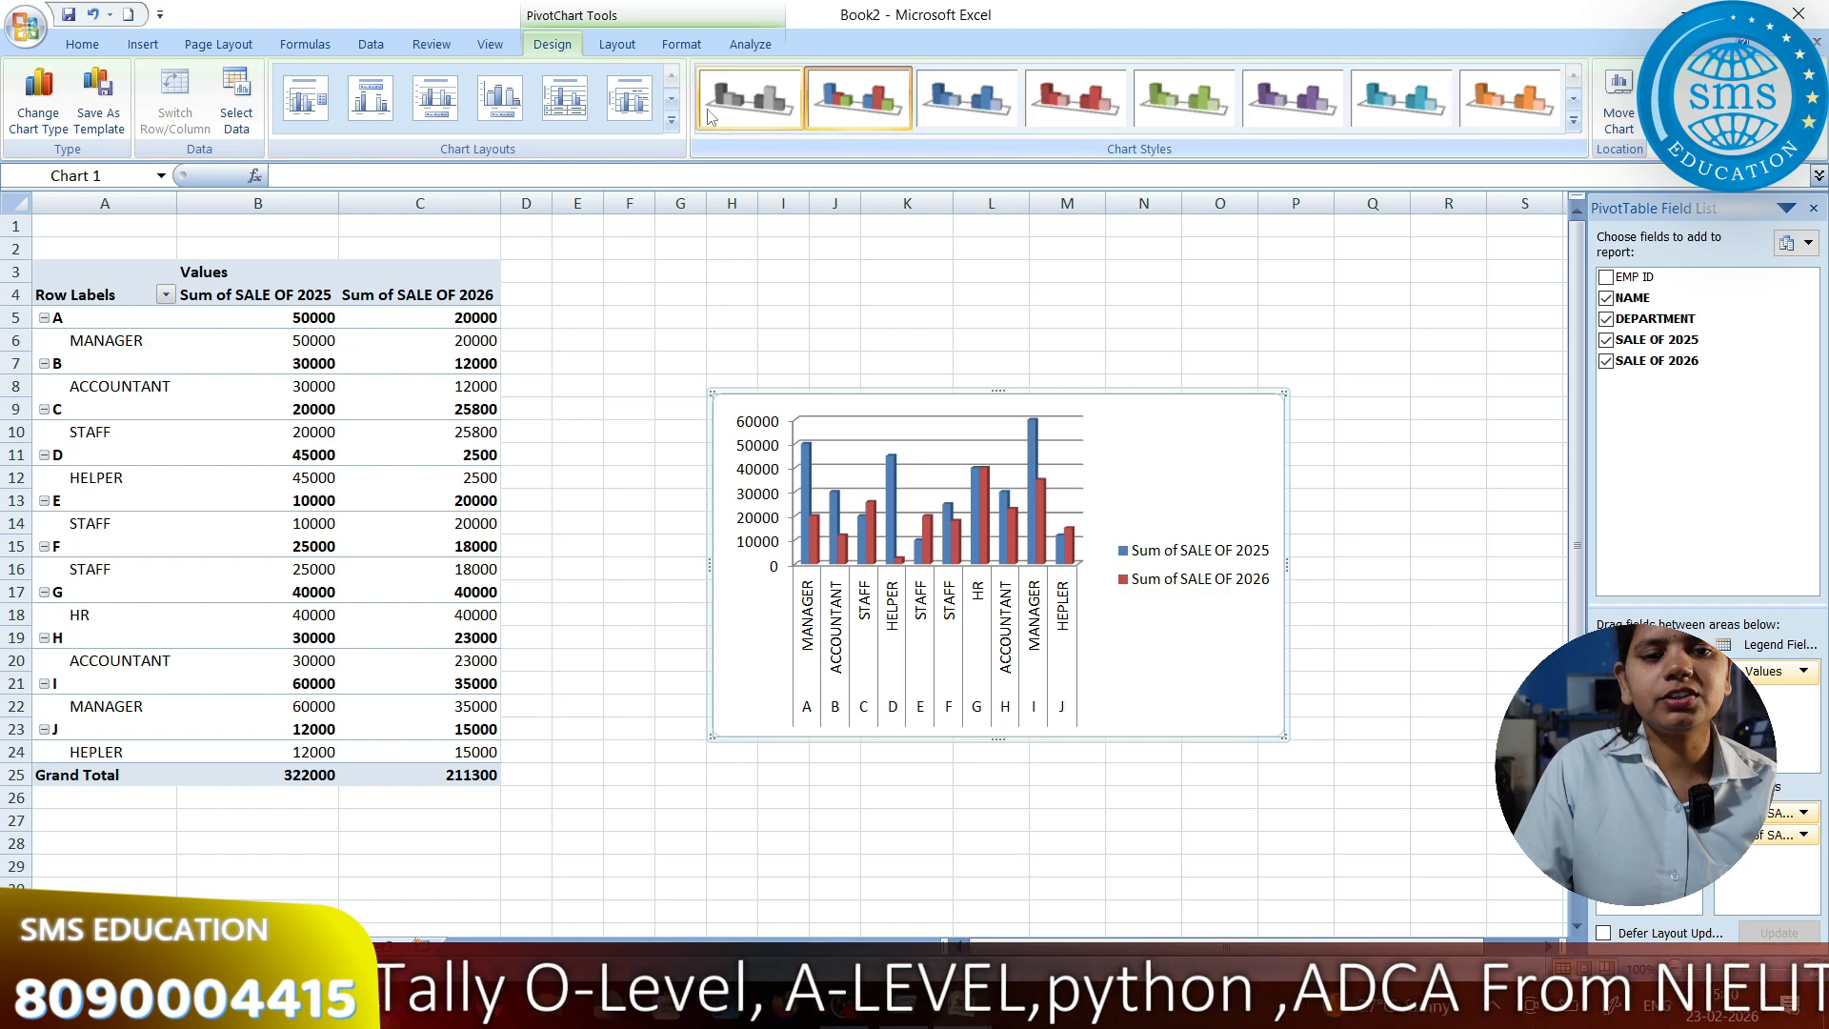
Give the PivotChart the layout with chart title, axis titles and side legend, and the red style on a black background
left_click(670, 127)
left_click(505, 168)
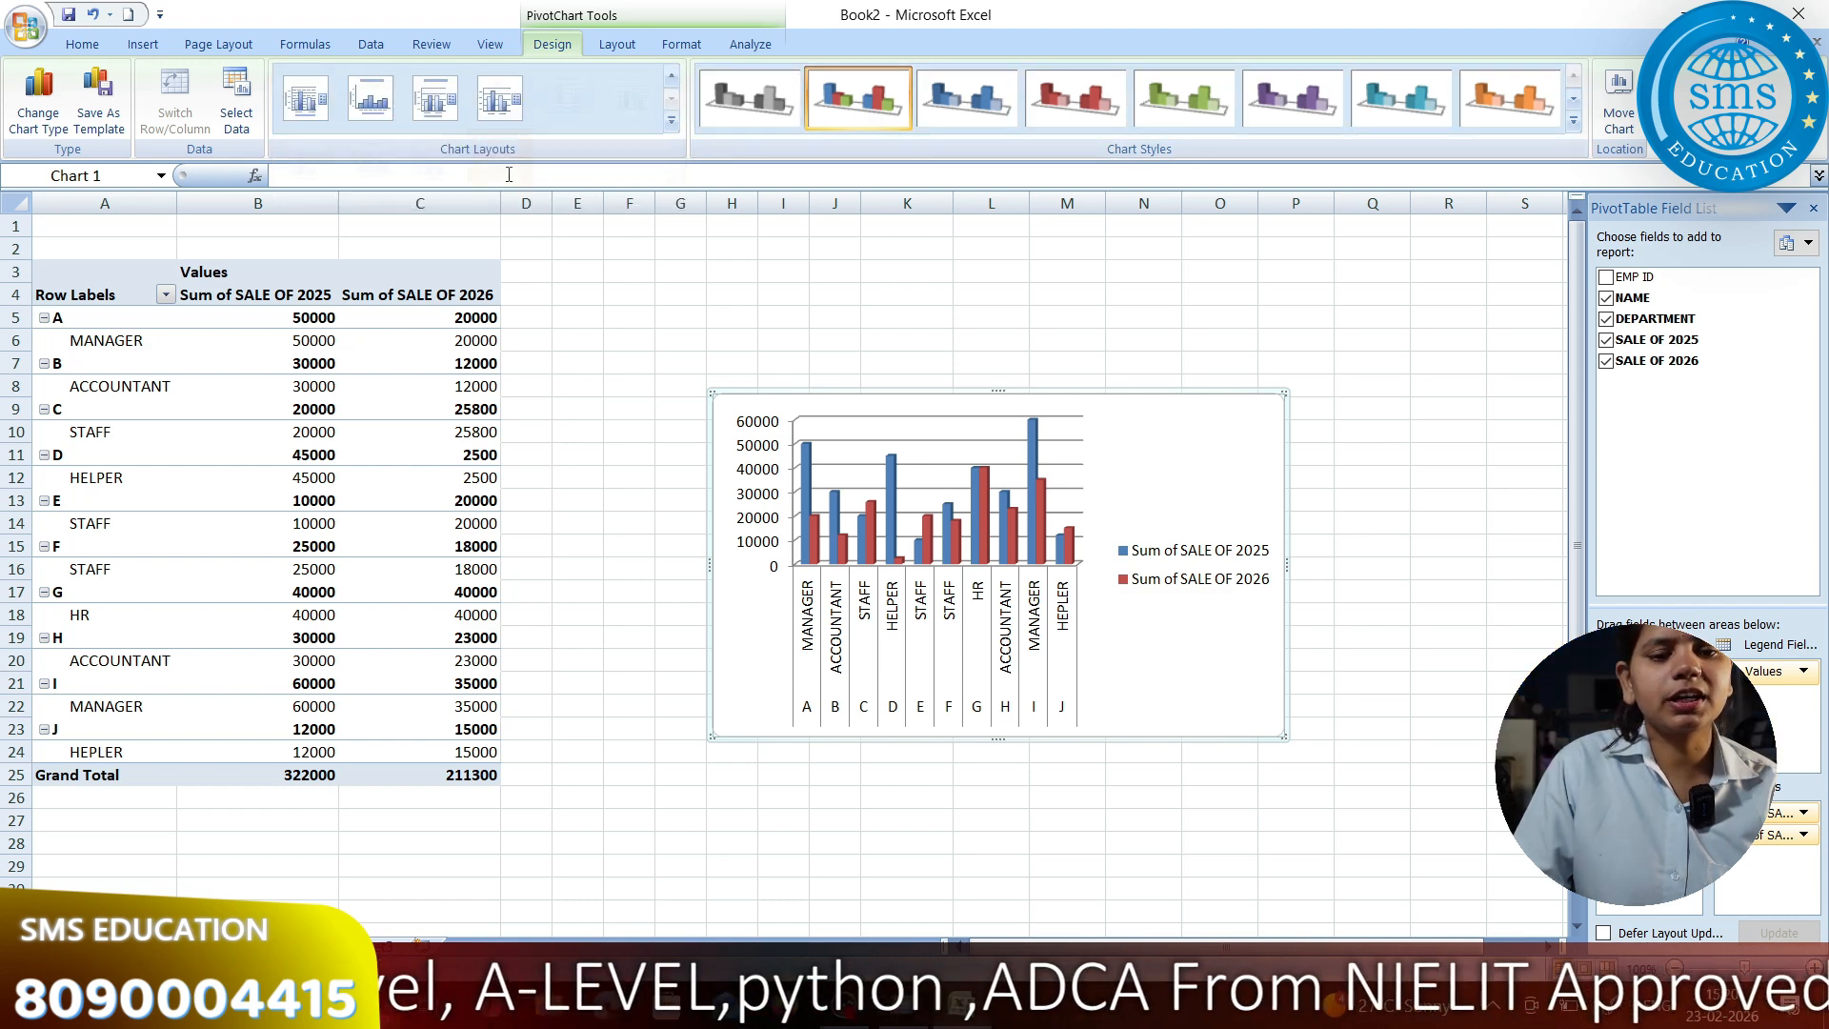
left_click(436, 99)
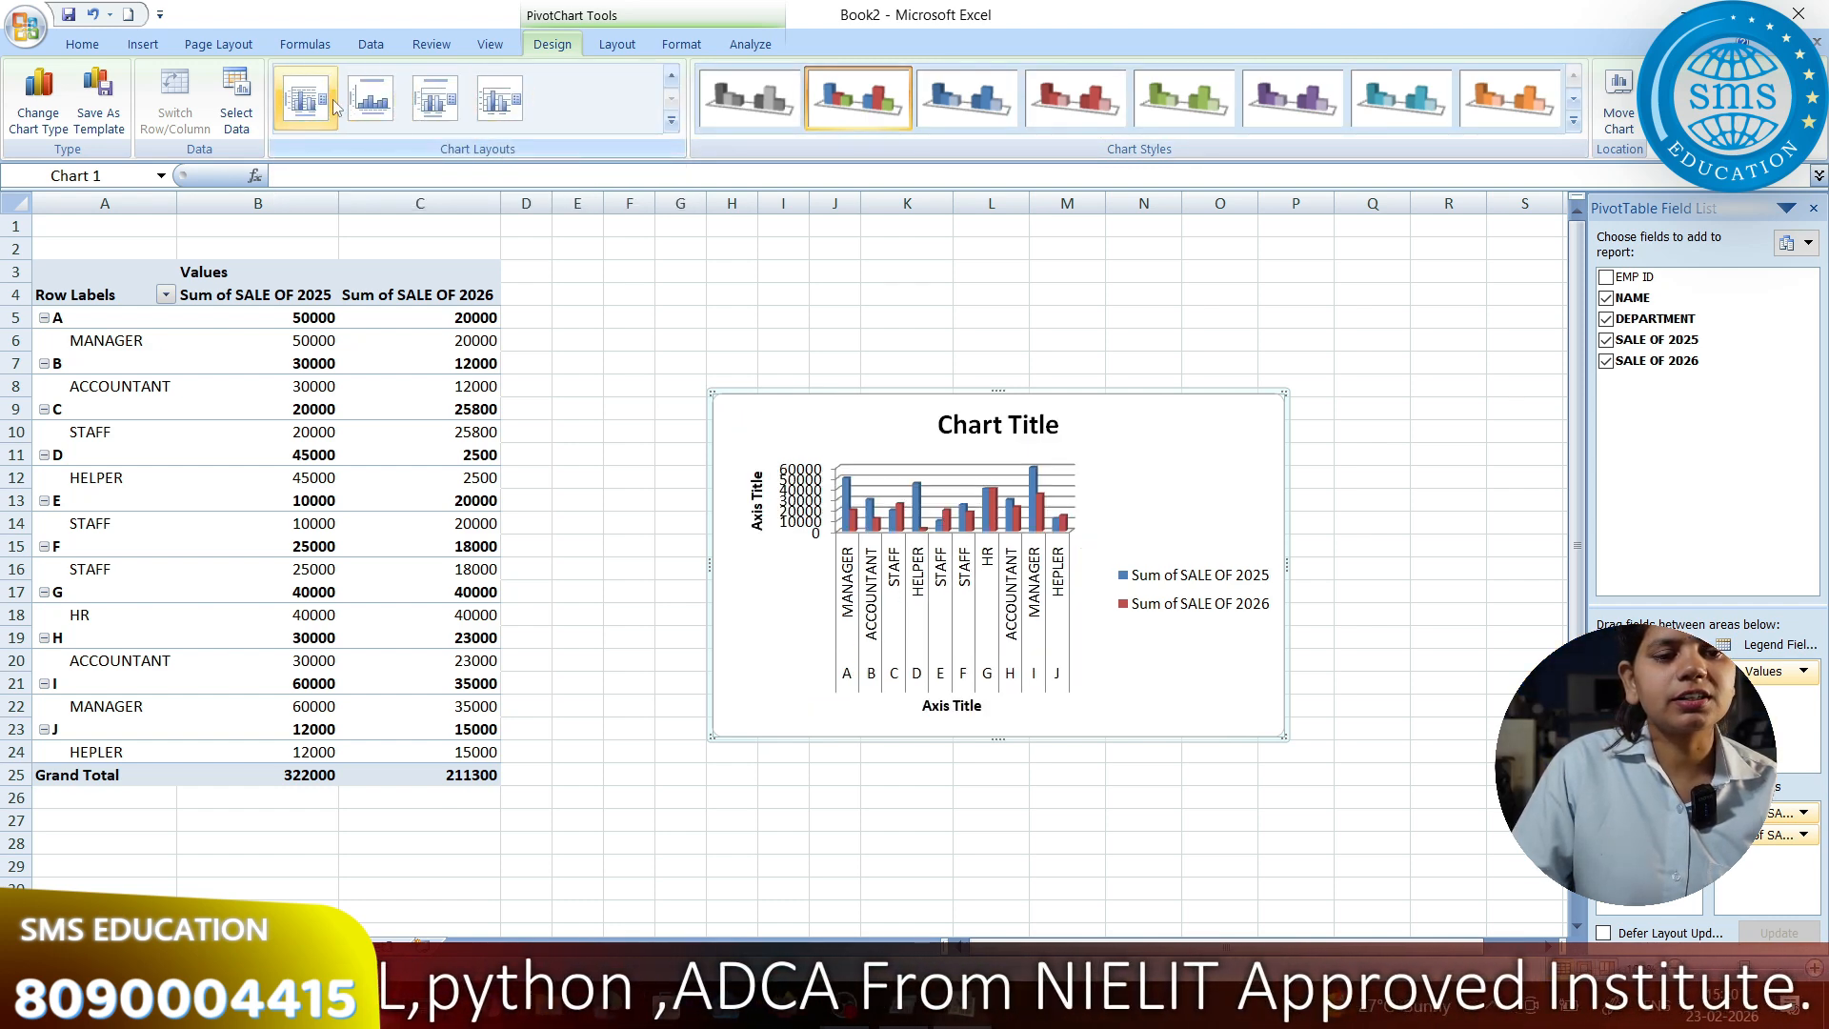
left_click(322, 96)
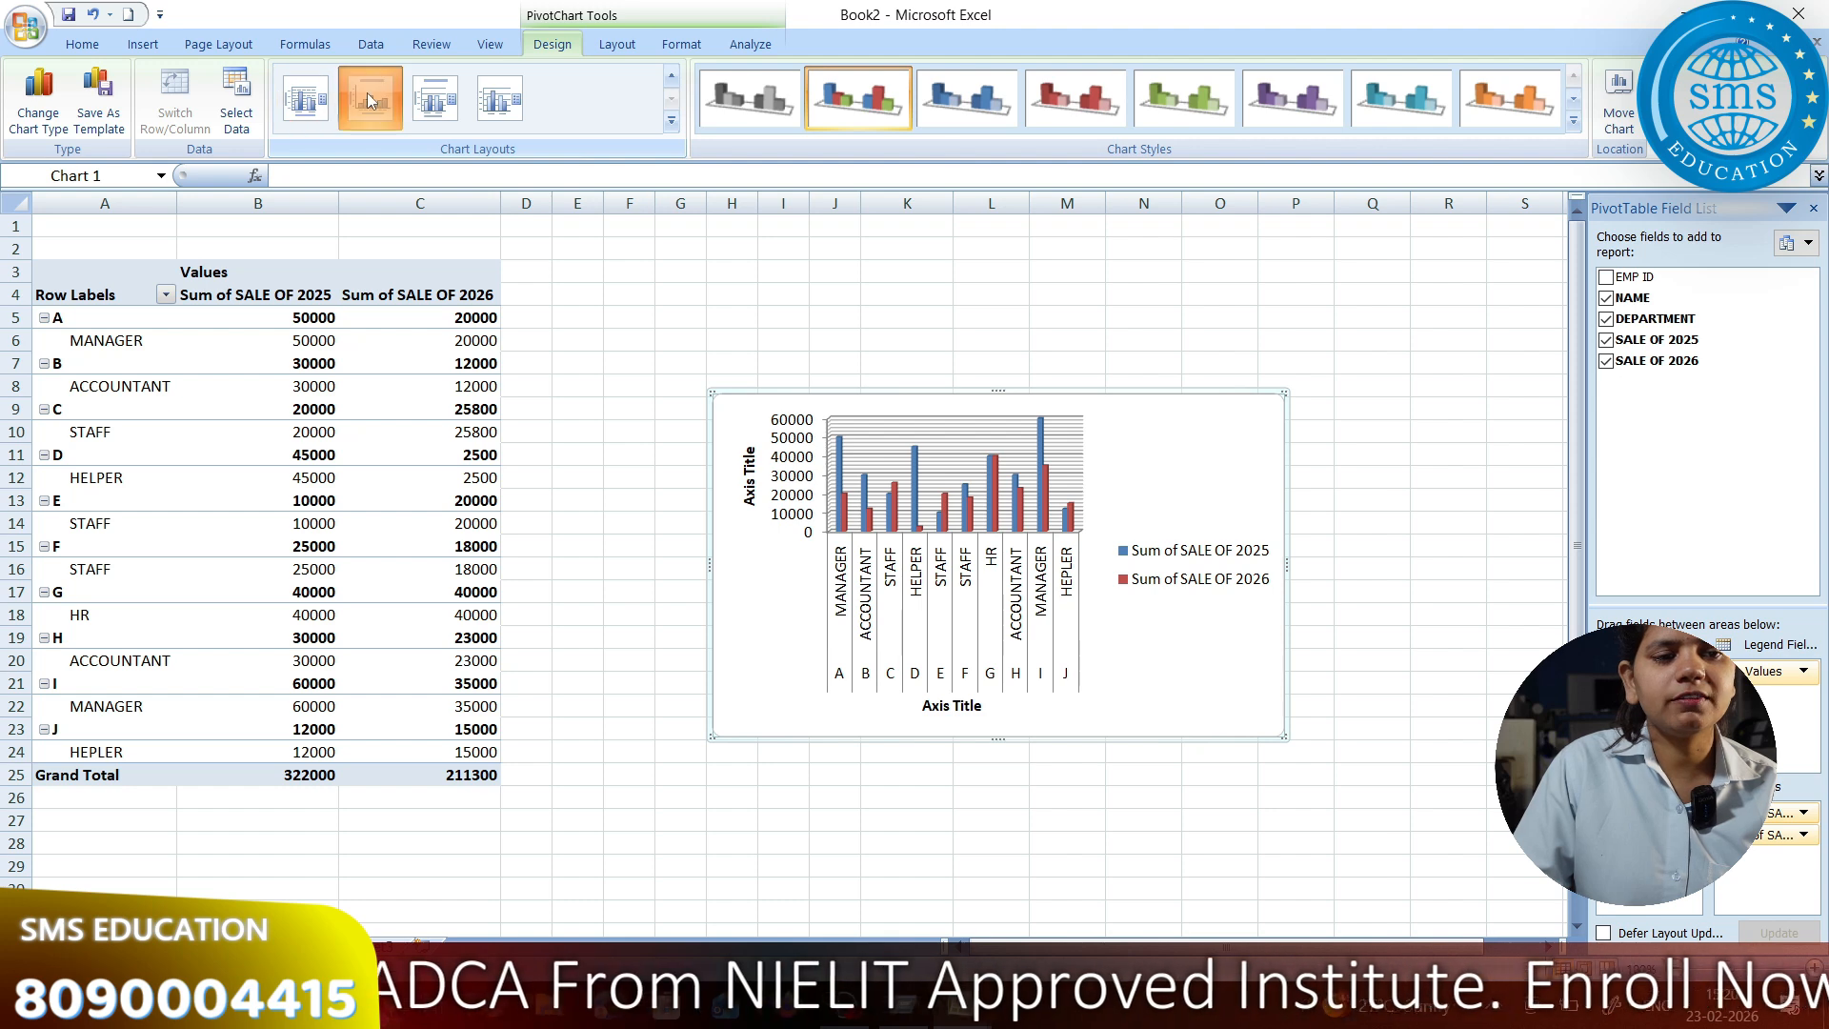
left_click(424, 106)
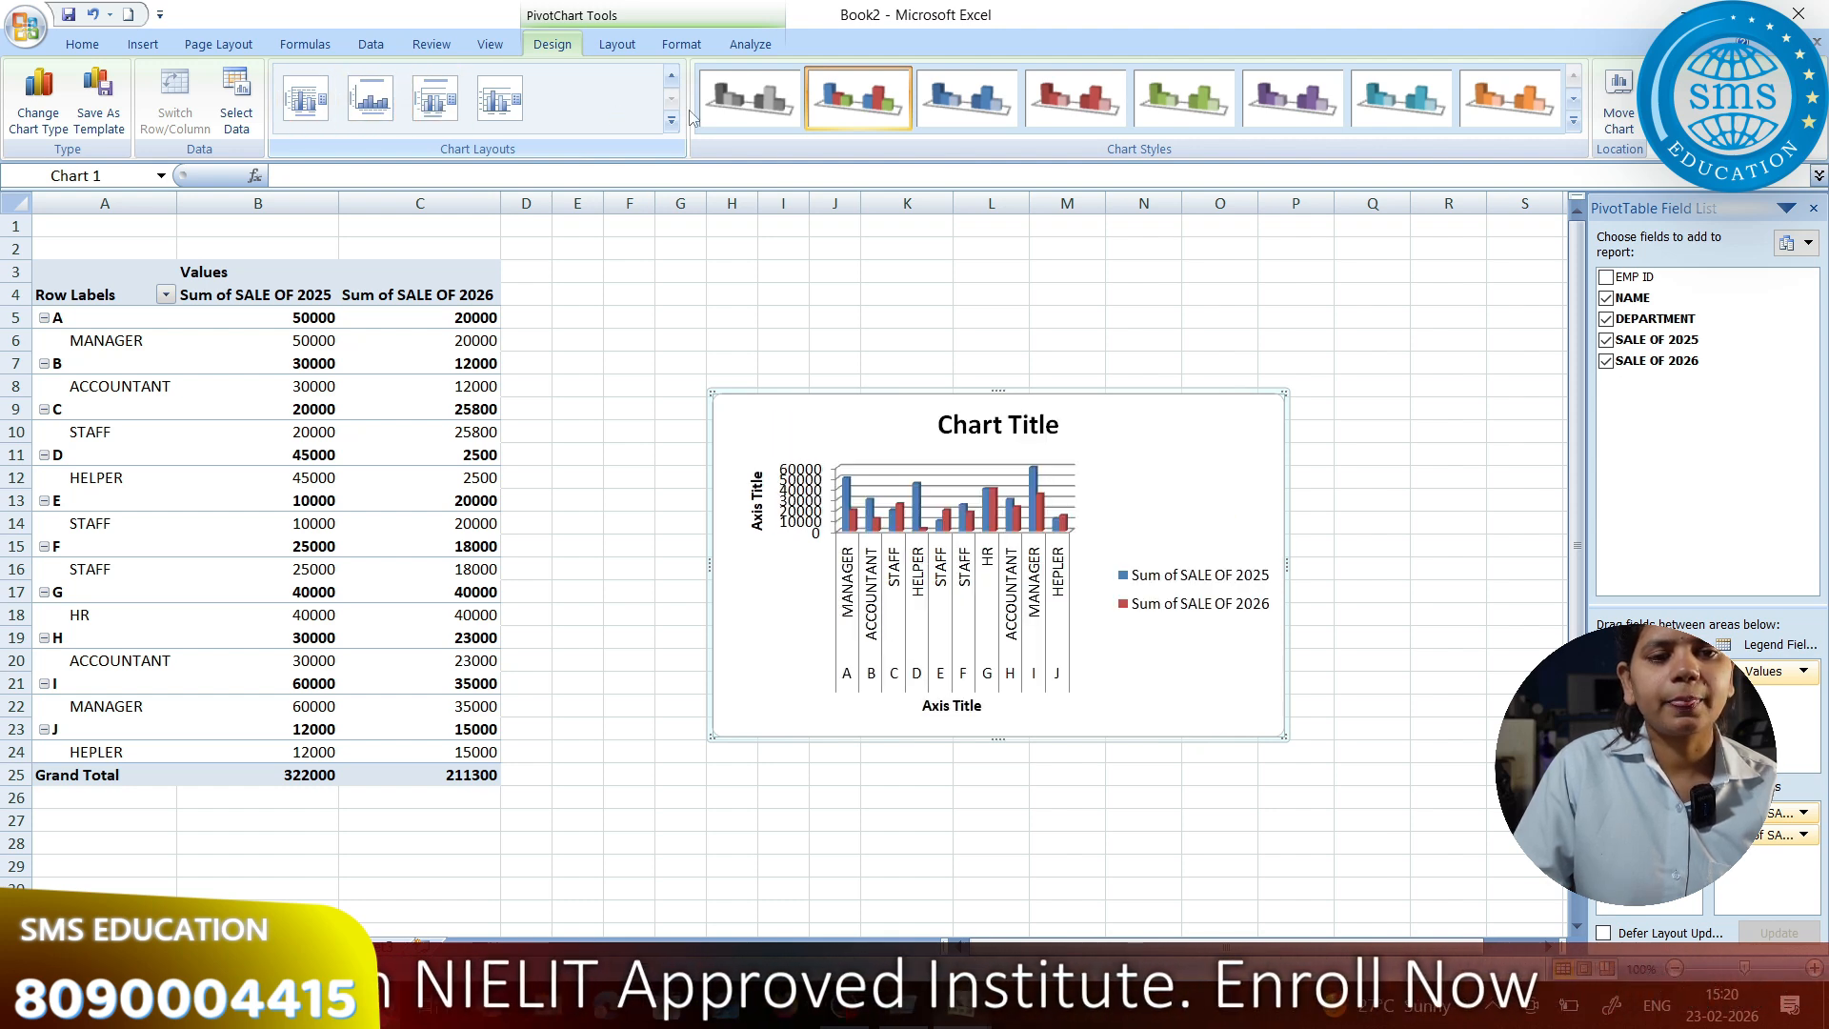
left_click(1574, 121)
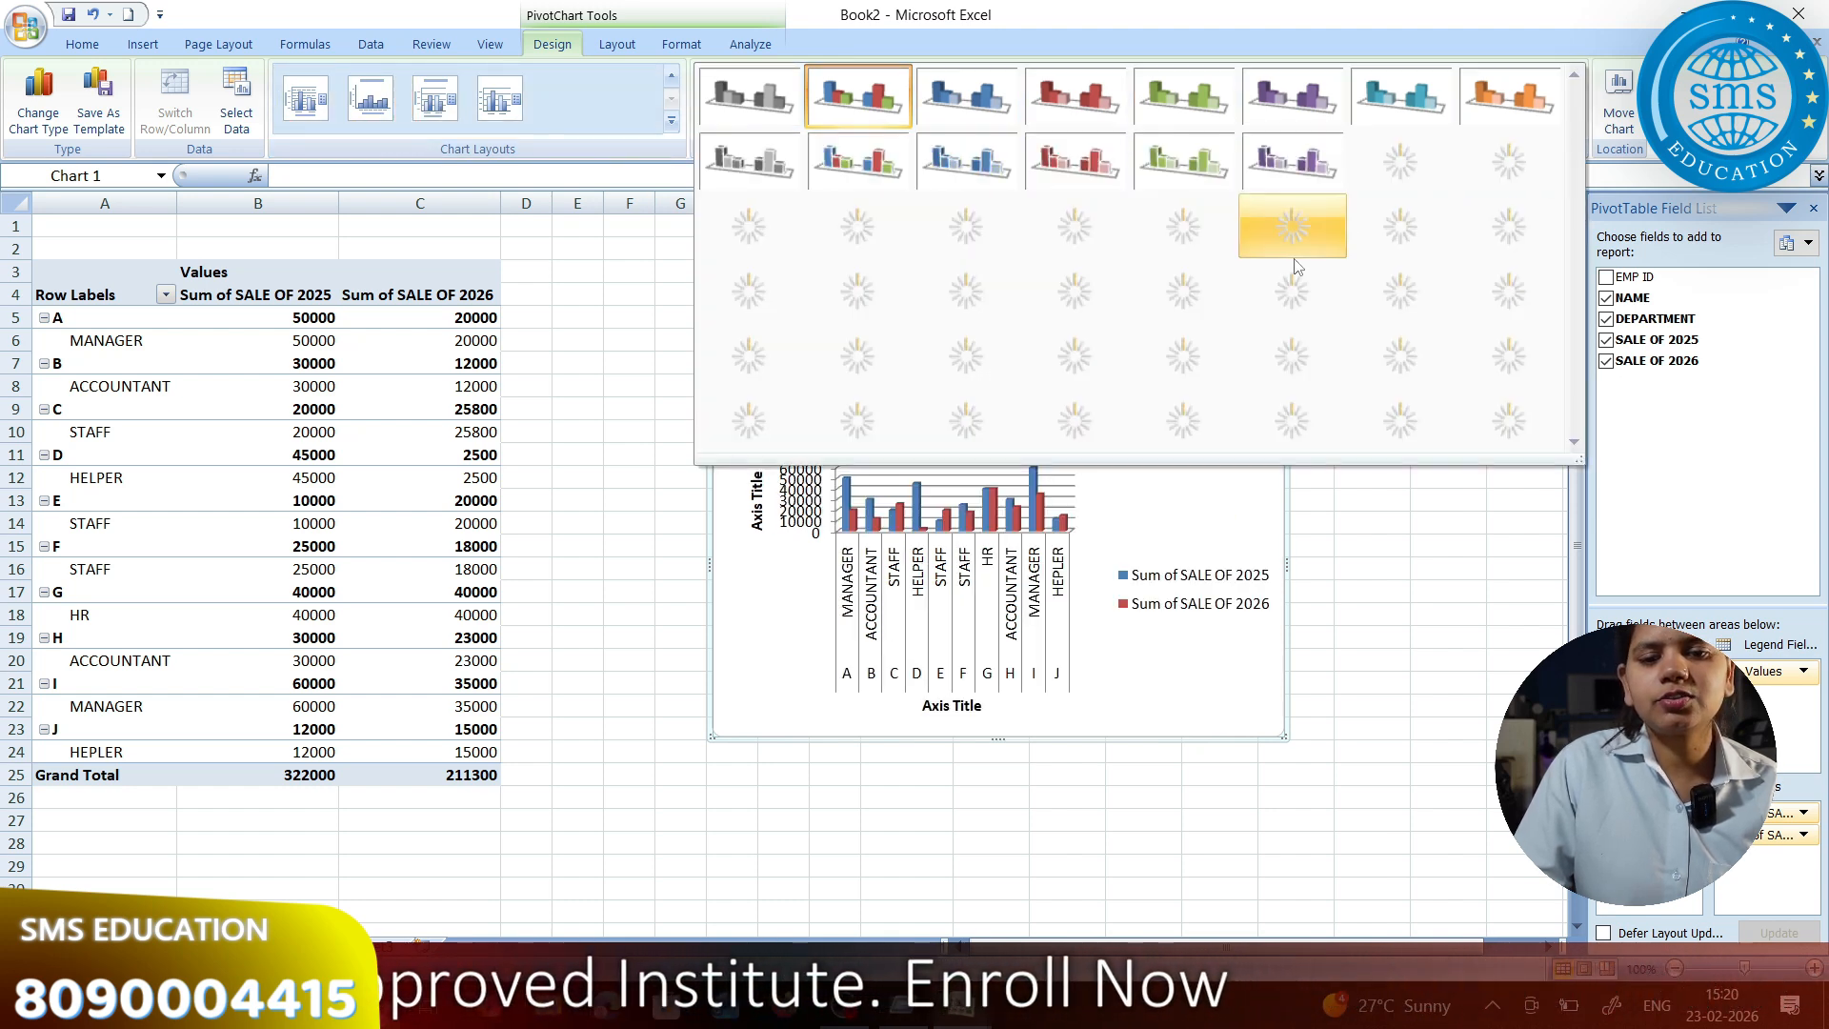
left_click(1092, 421)
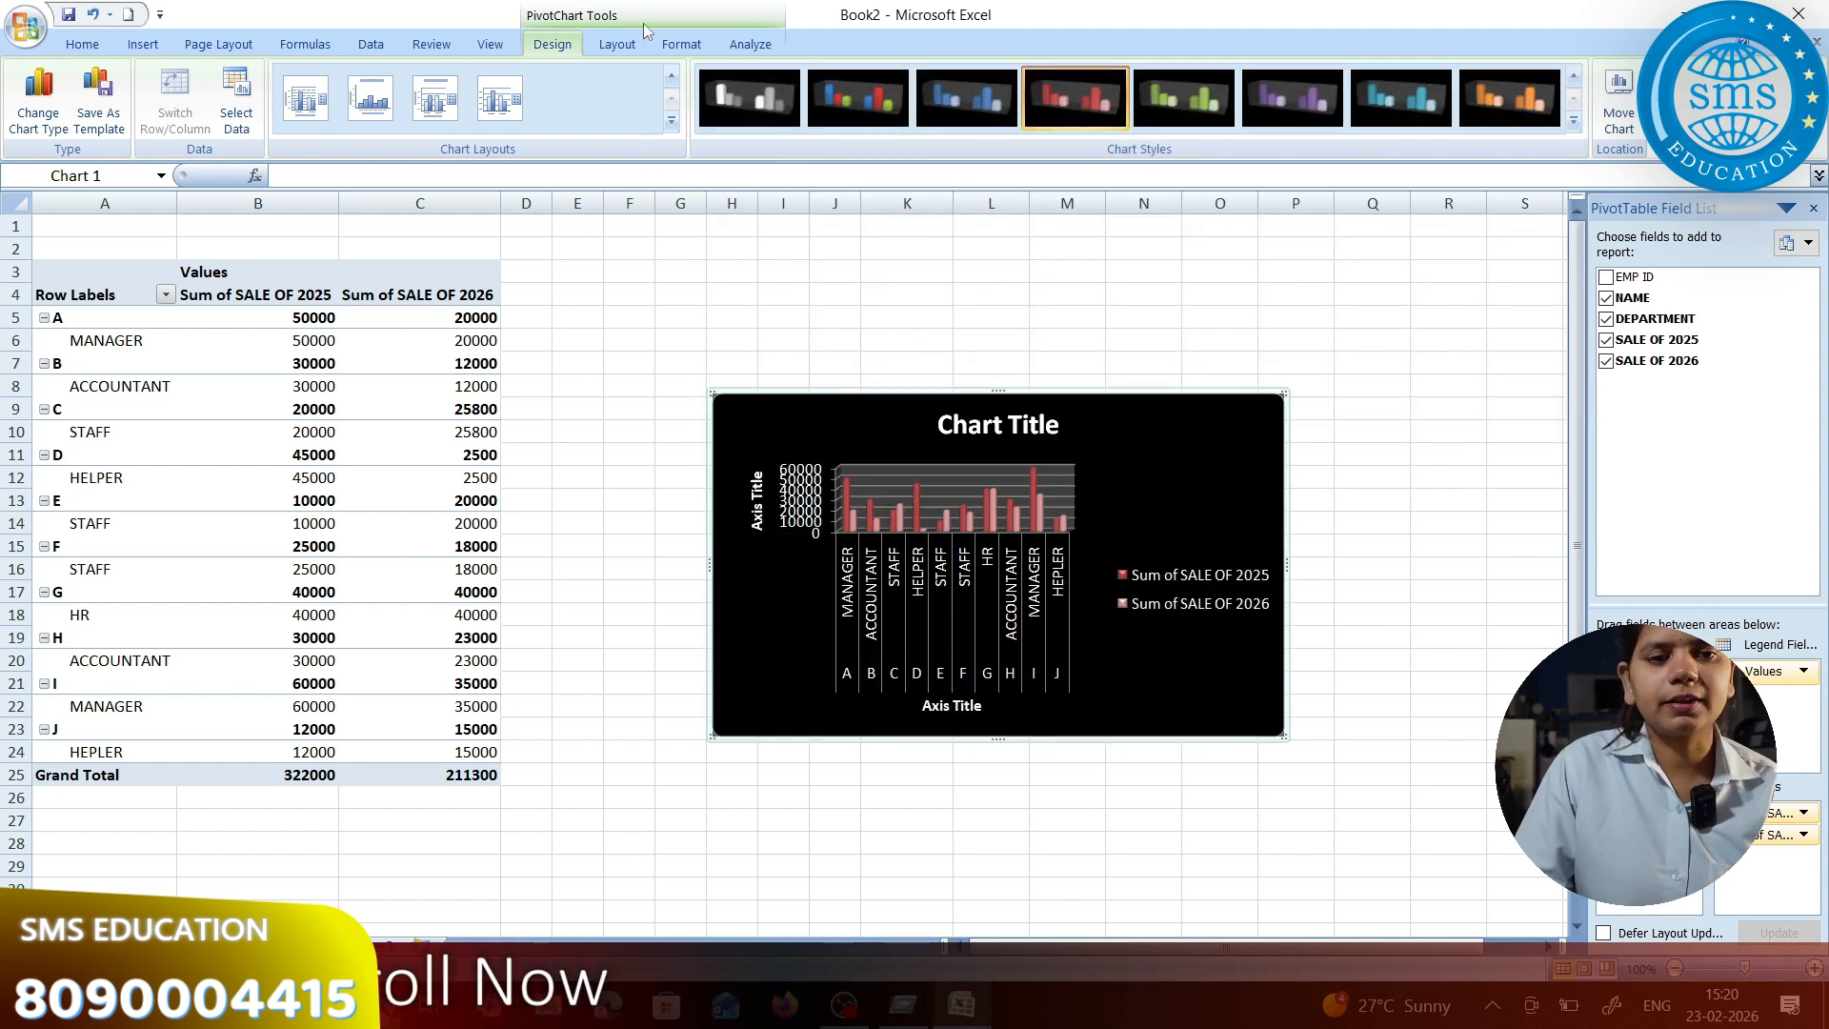
Hide the PivotTable Field List and select cell B10 in the PivotTable
left_click(489, 44)
left_click(258, 546)
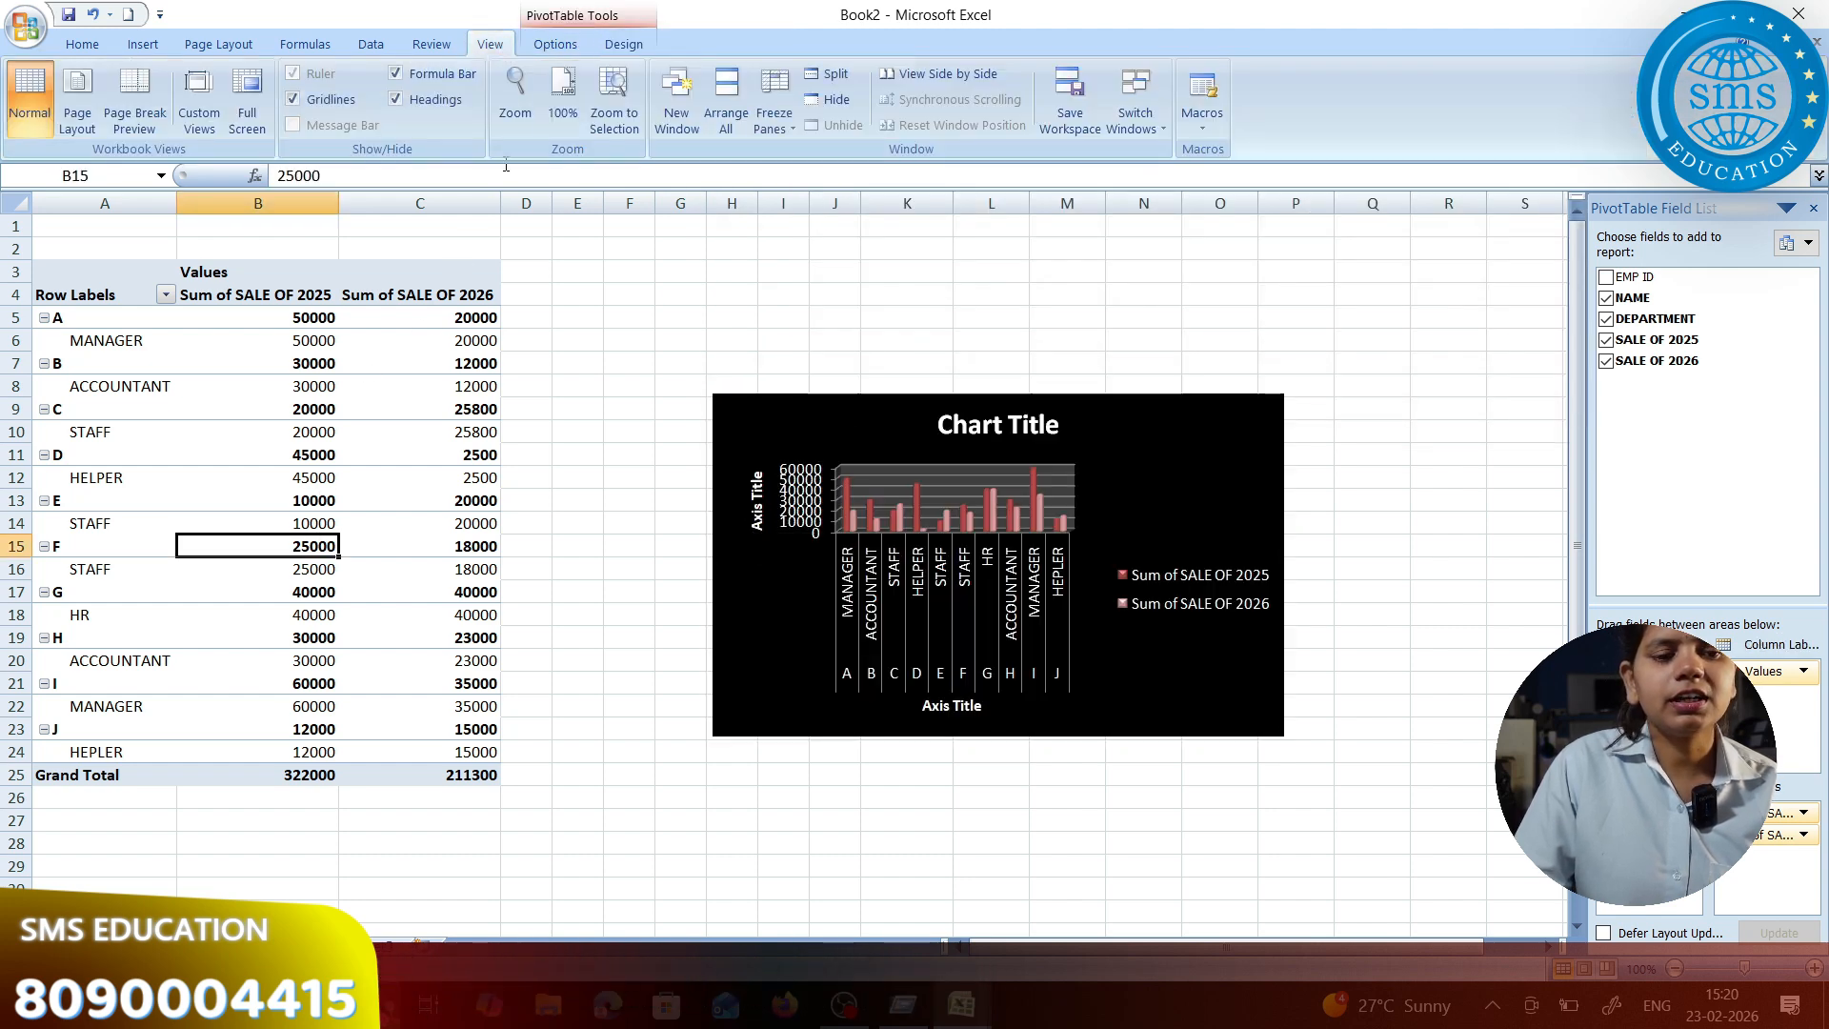
left_click(558, 46)
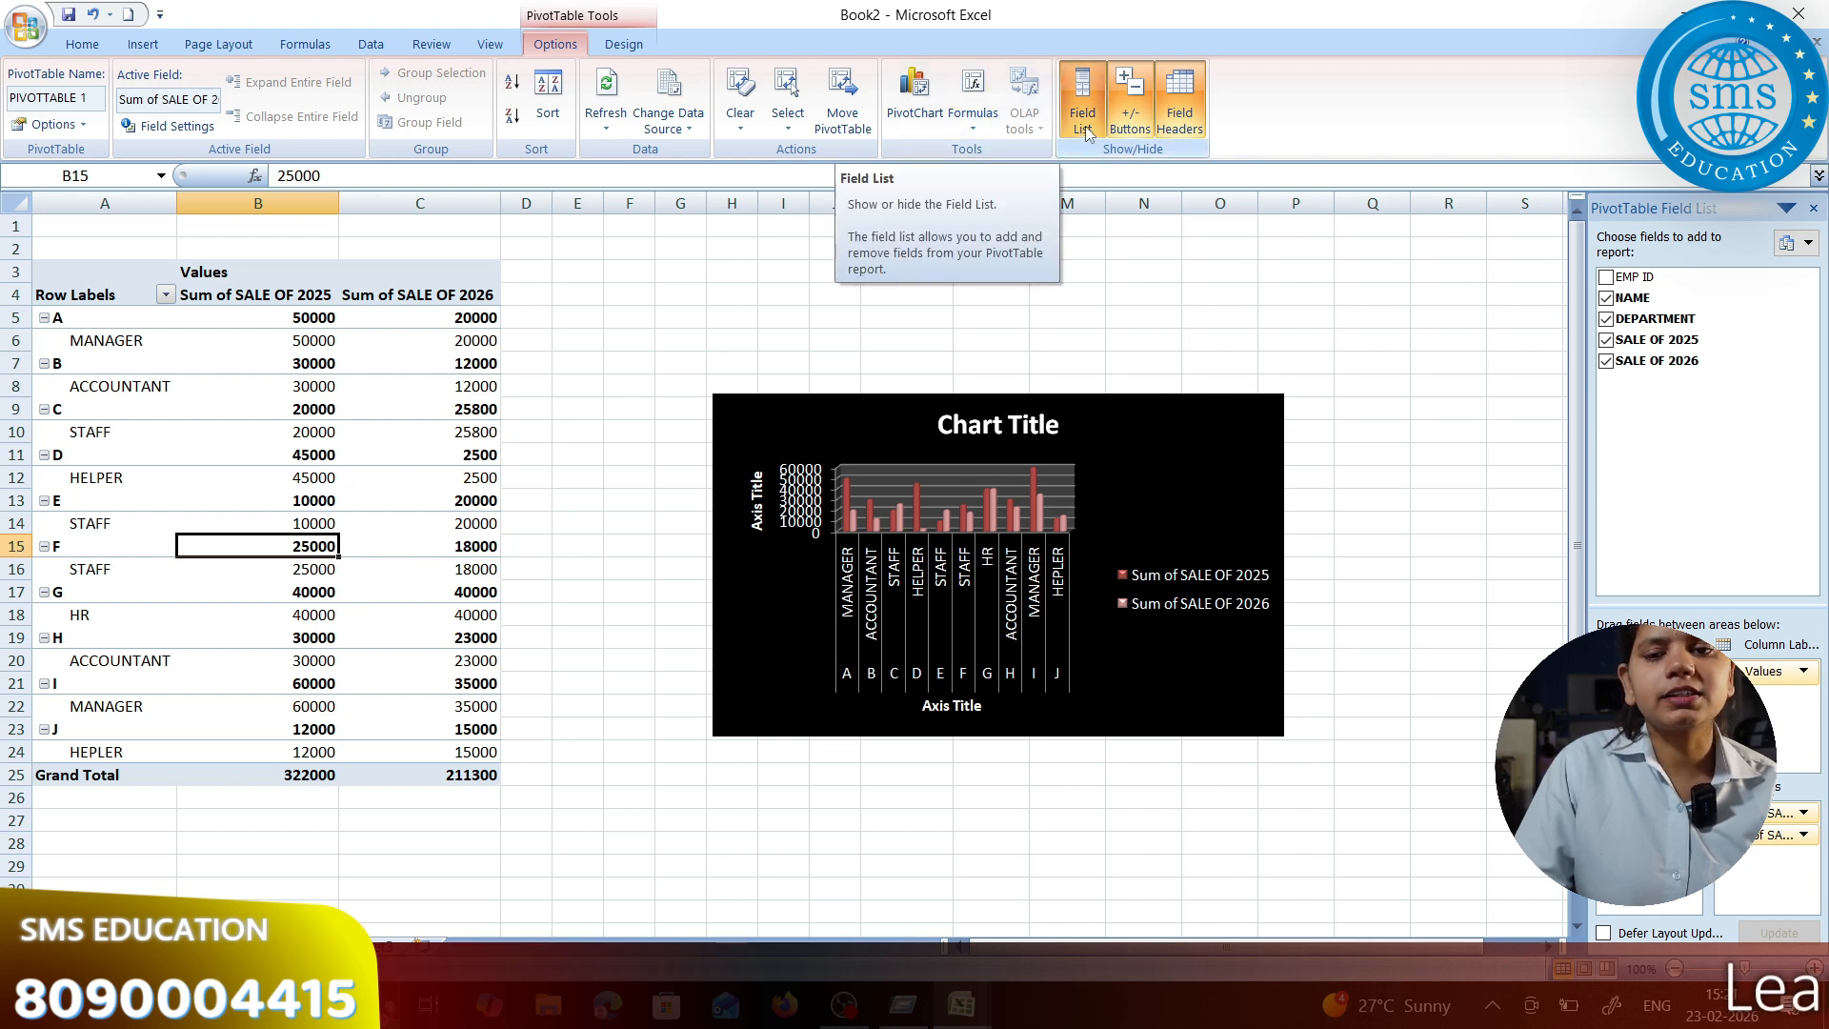
left_click(1812, 210)
left_click(292, 433)
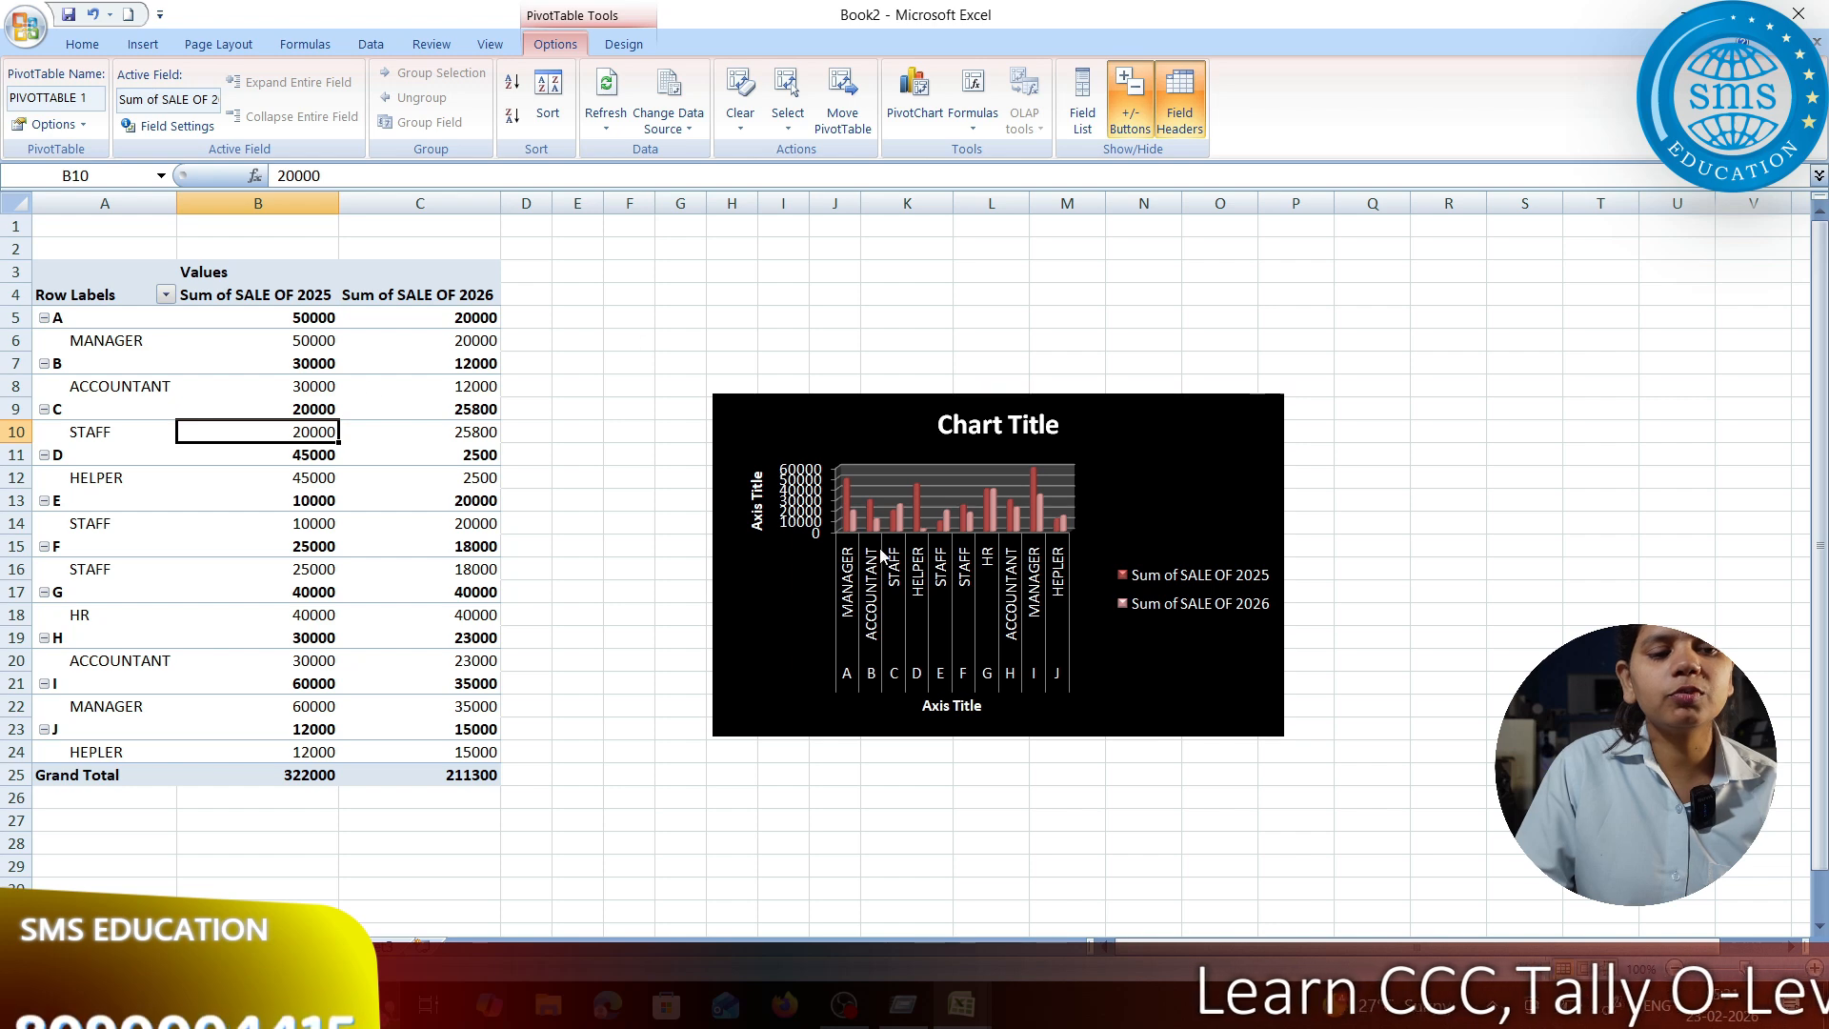
Show the PivotTable Field List again and select cell C13 in the PivotTable
left_click(1080, 114)
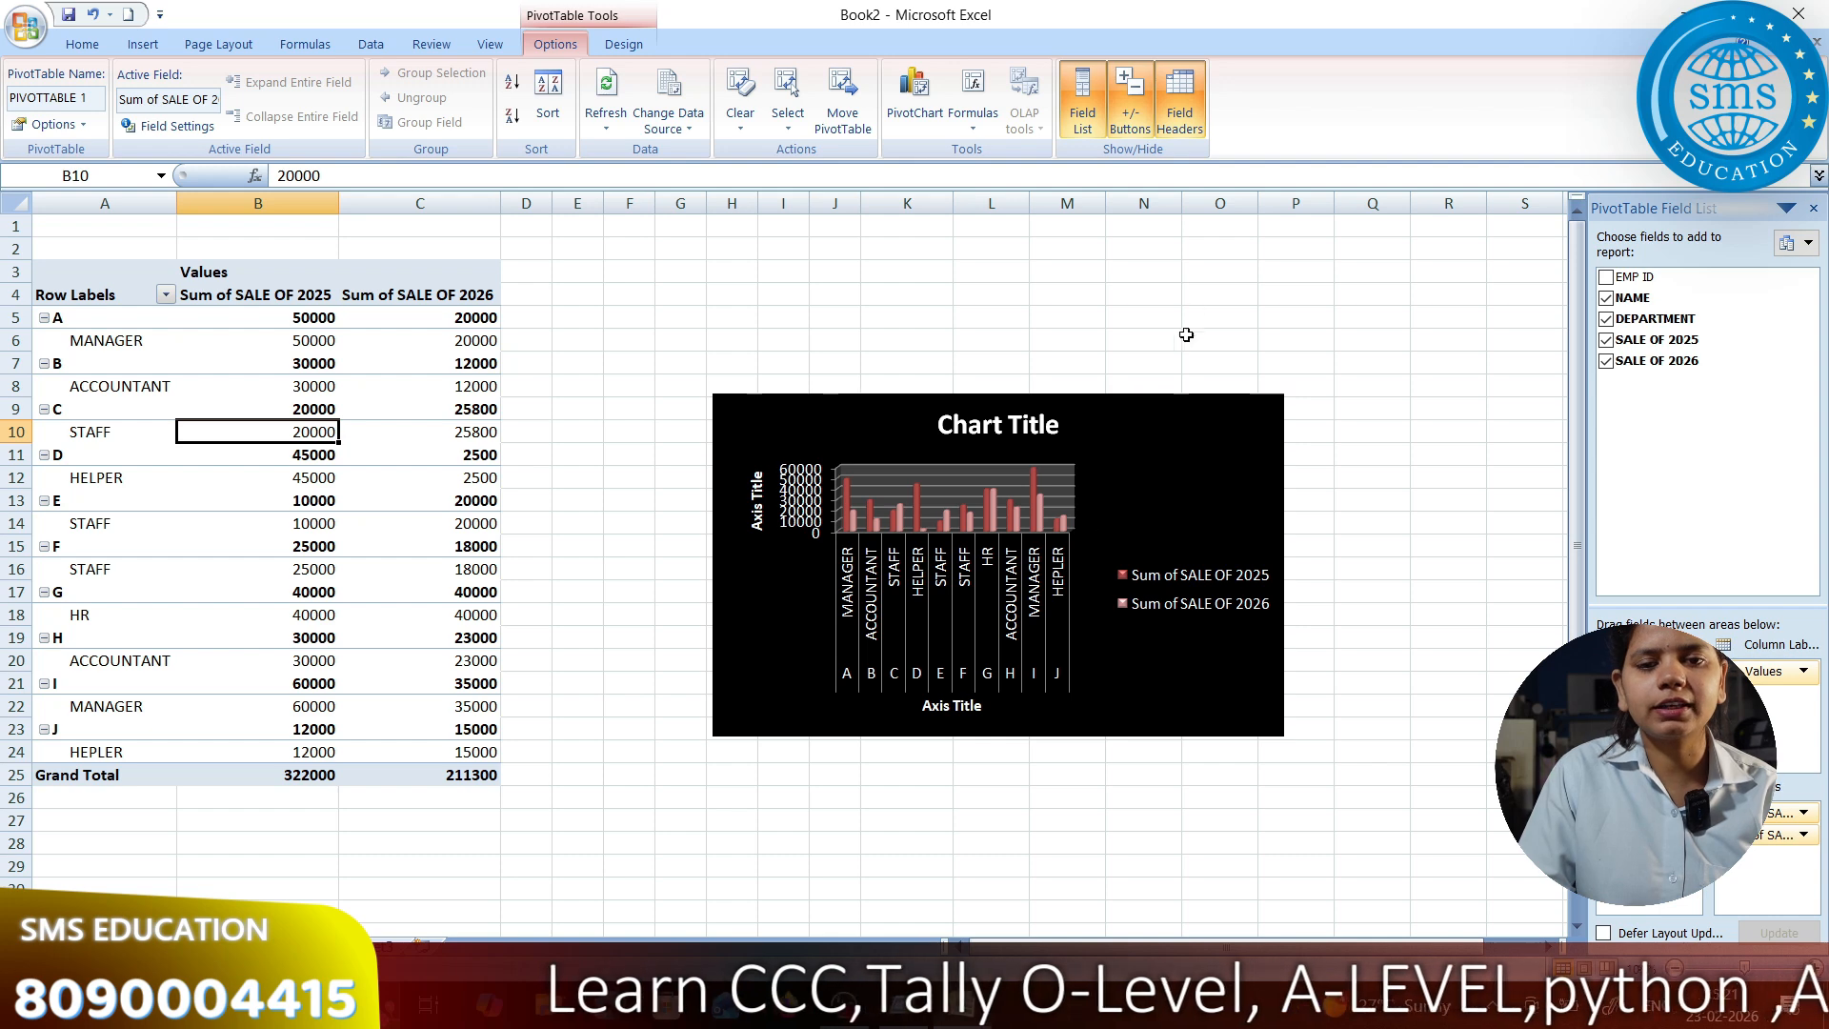
left_click(286, 478)
left_click(759, 438)
left_click(477, 499)
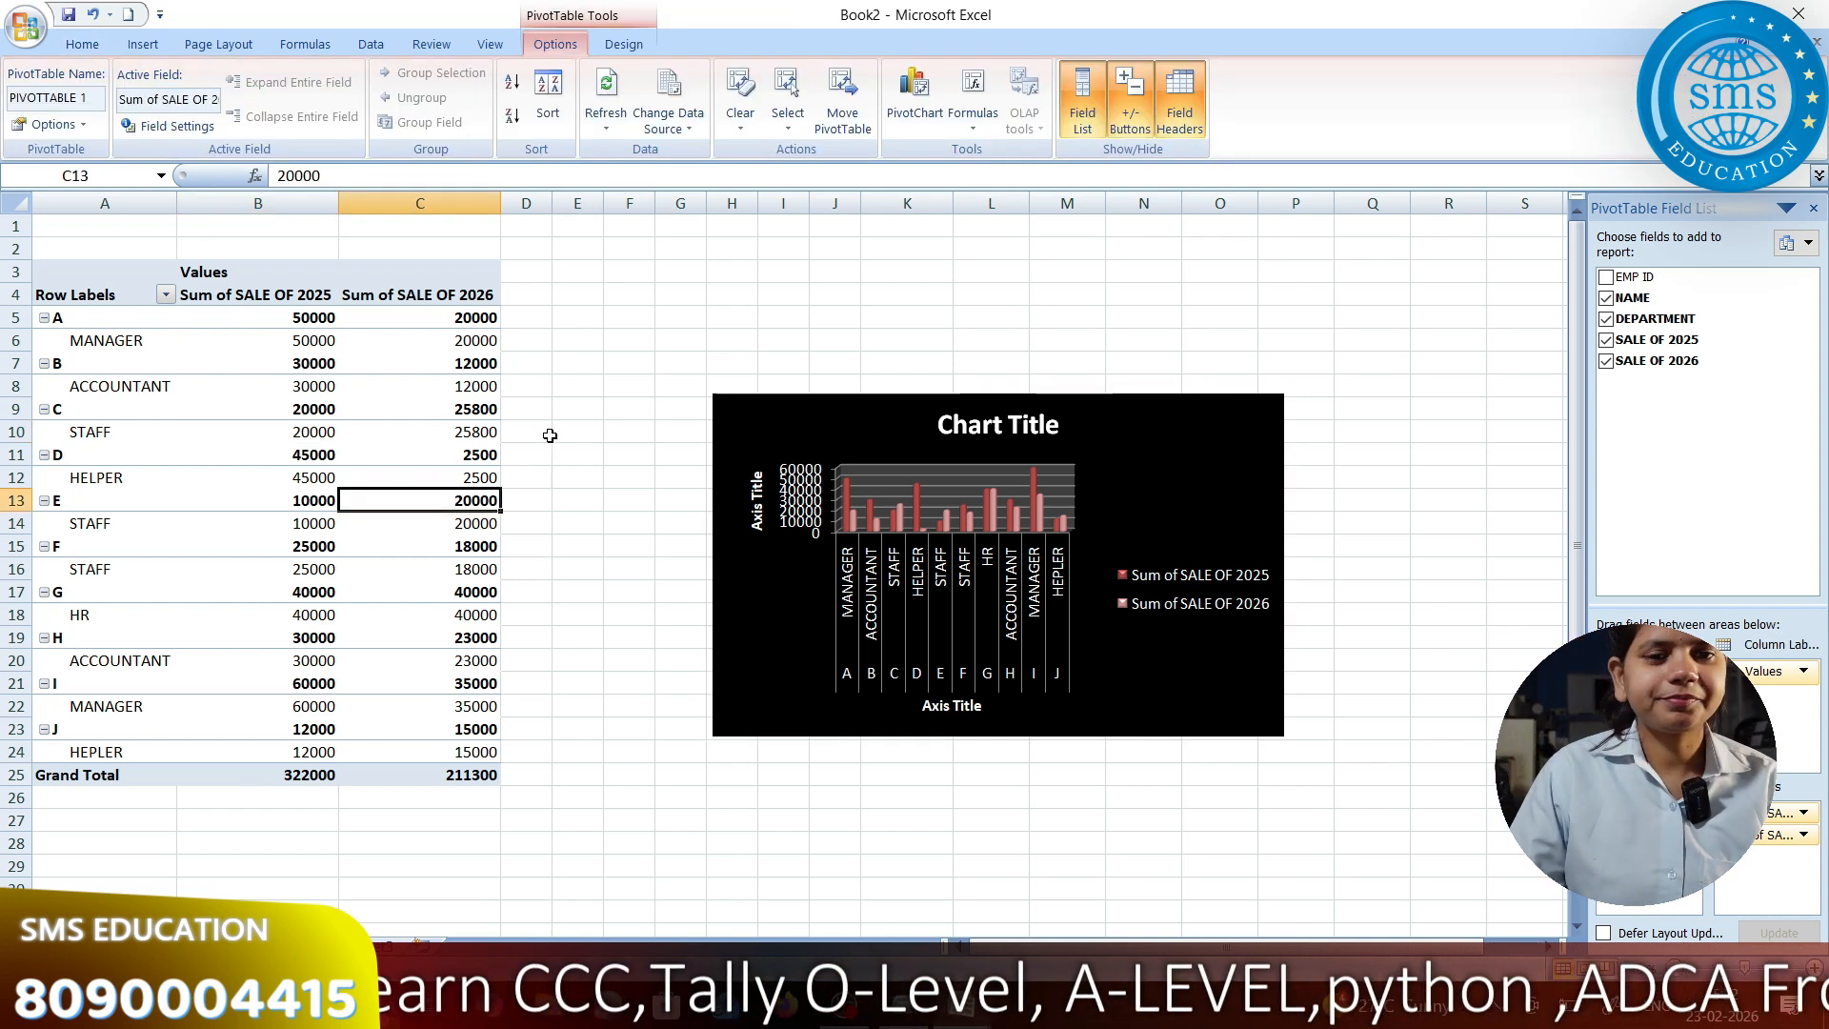
Hide the PivotTable's field headers and show them again
left_click(1185, 107)
left_click(1186, 110)
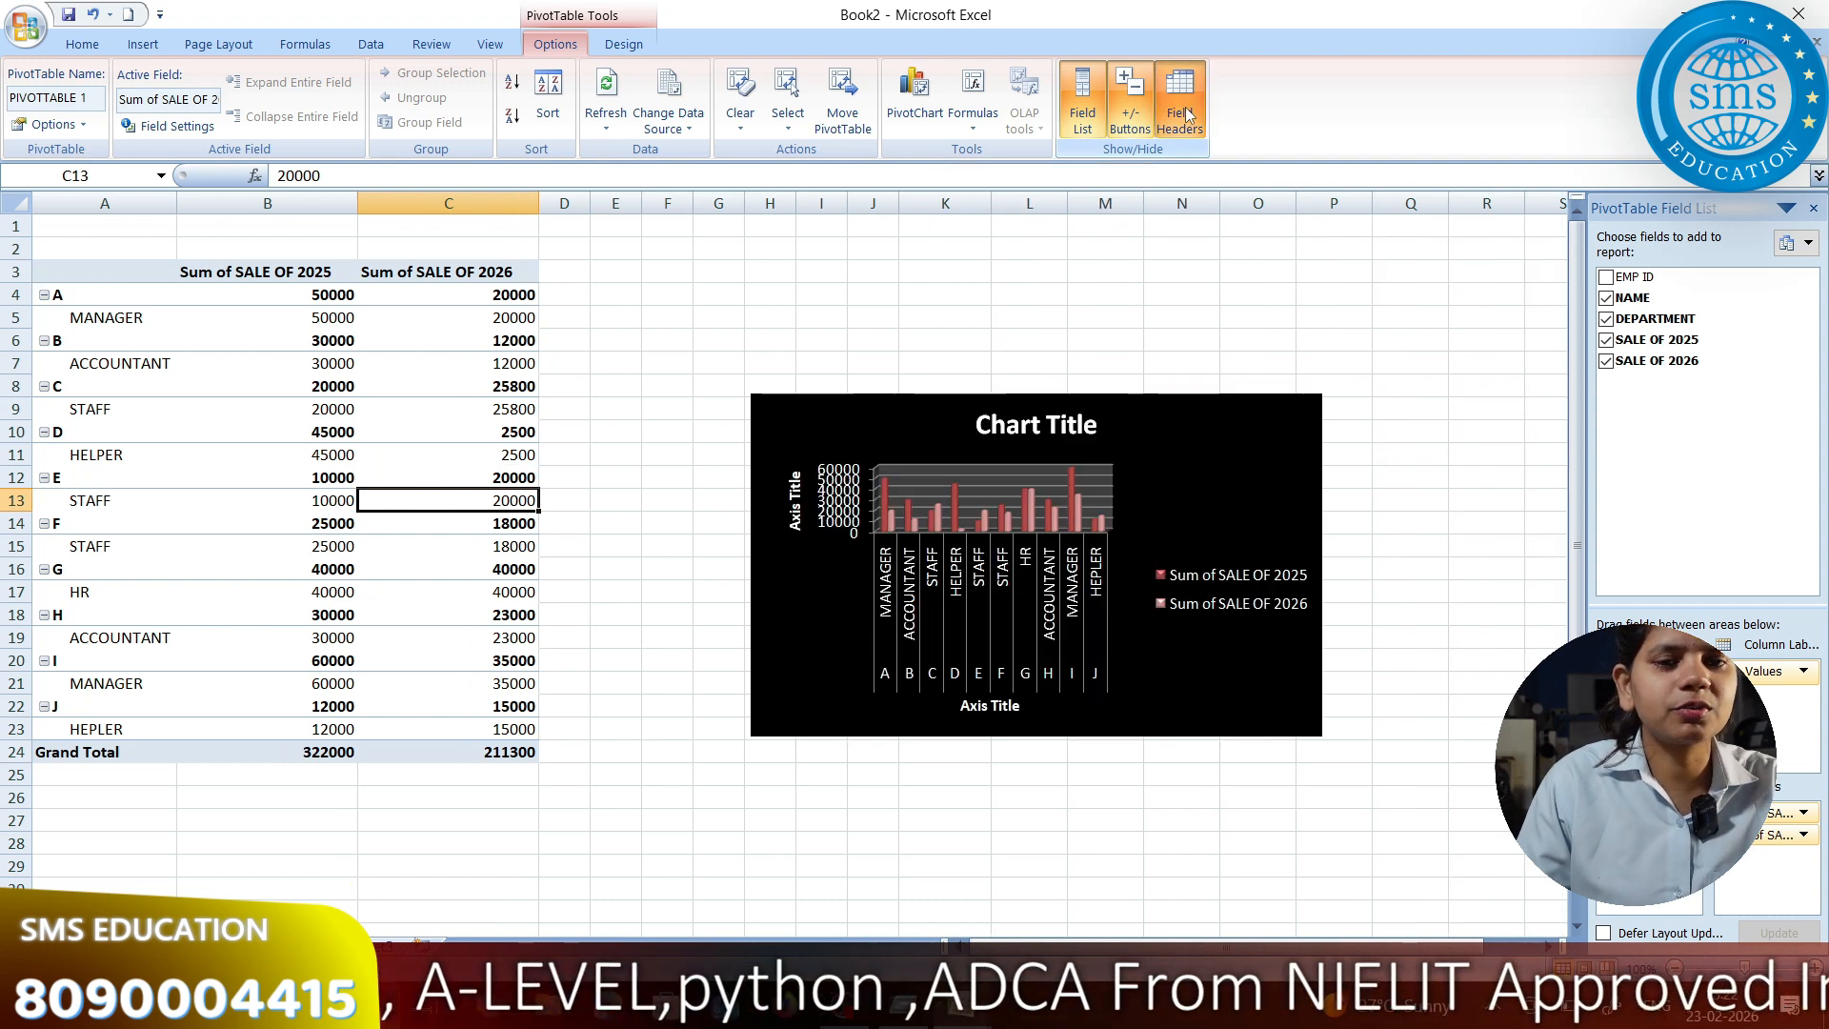
left_click(1186, 111)
left_click(1186, 111)
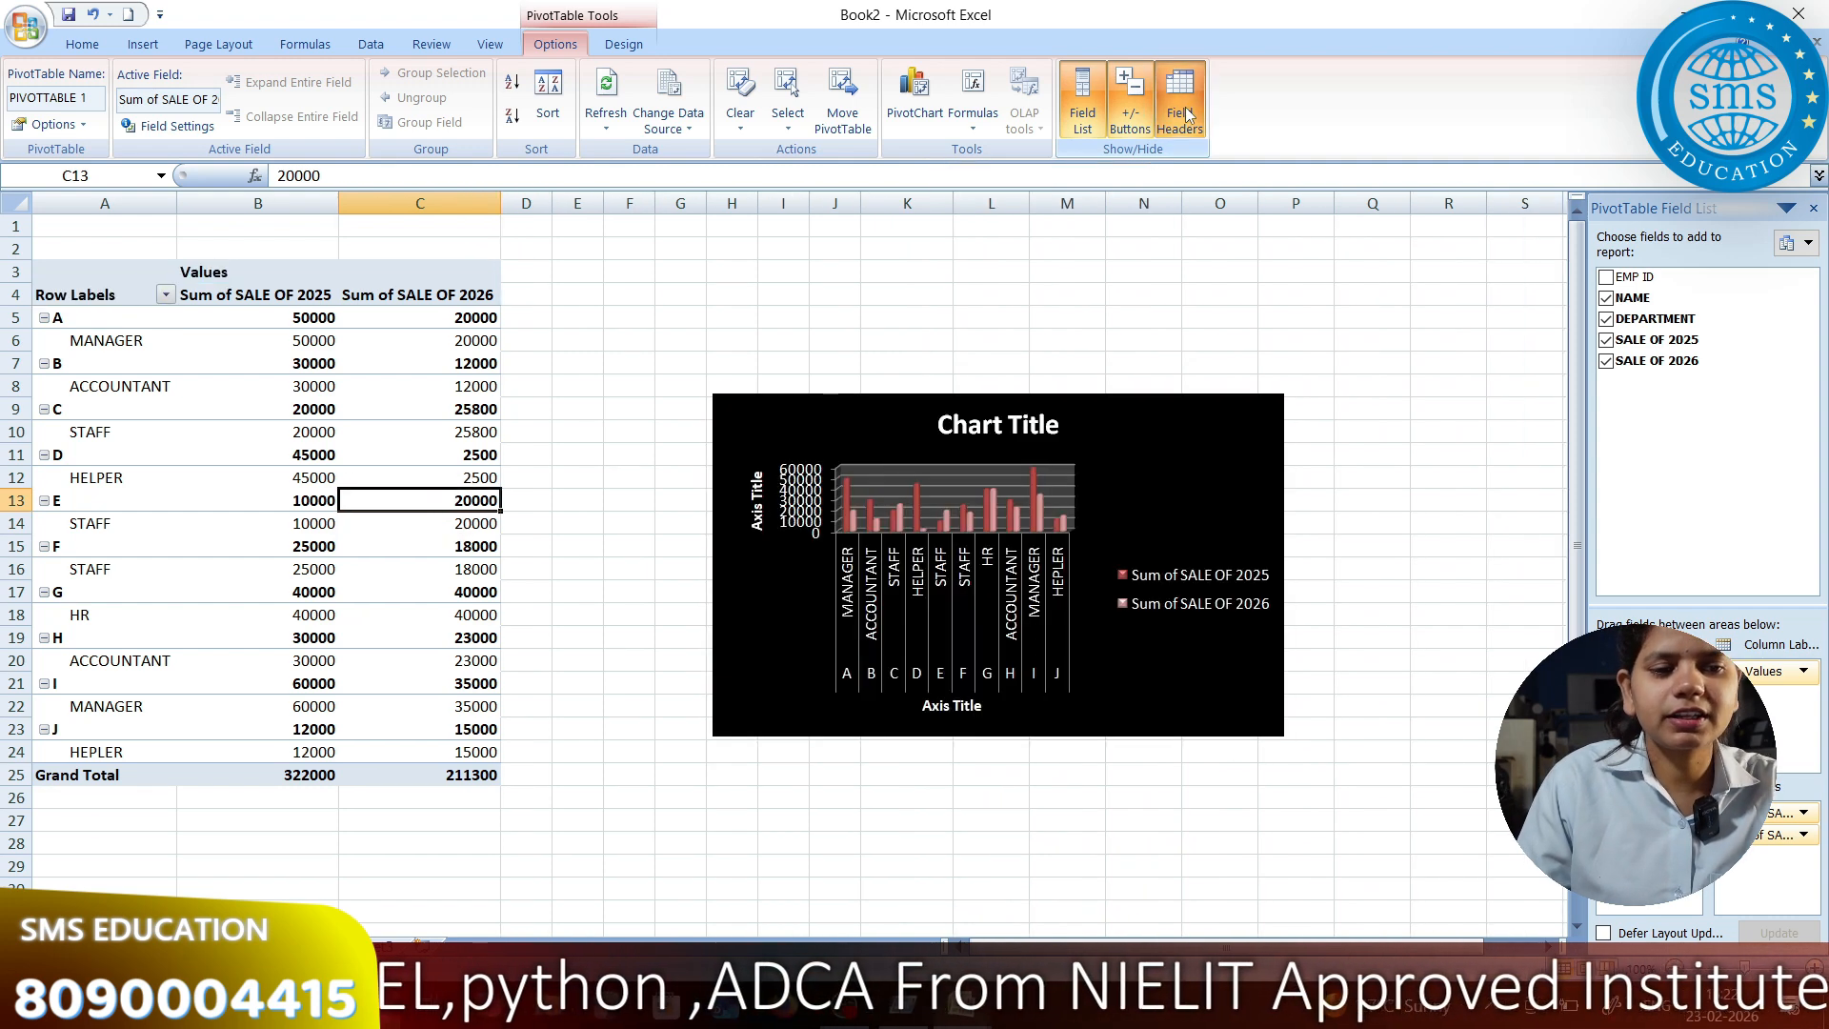
Select the PivotChart beside the PivotTable and open its context menu
left_click(918, 420)
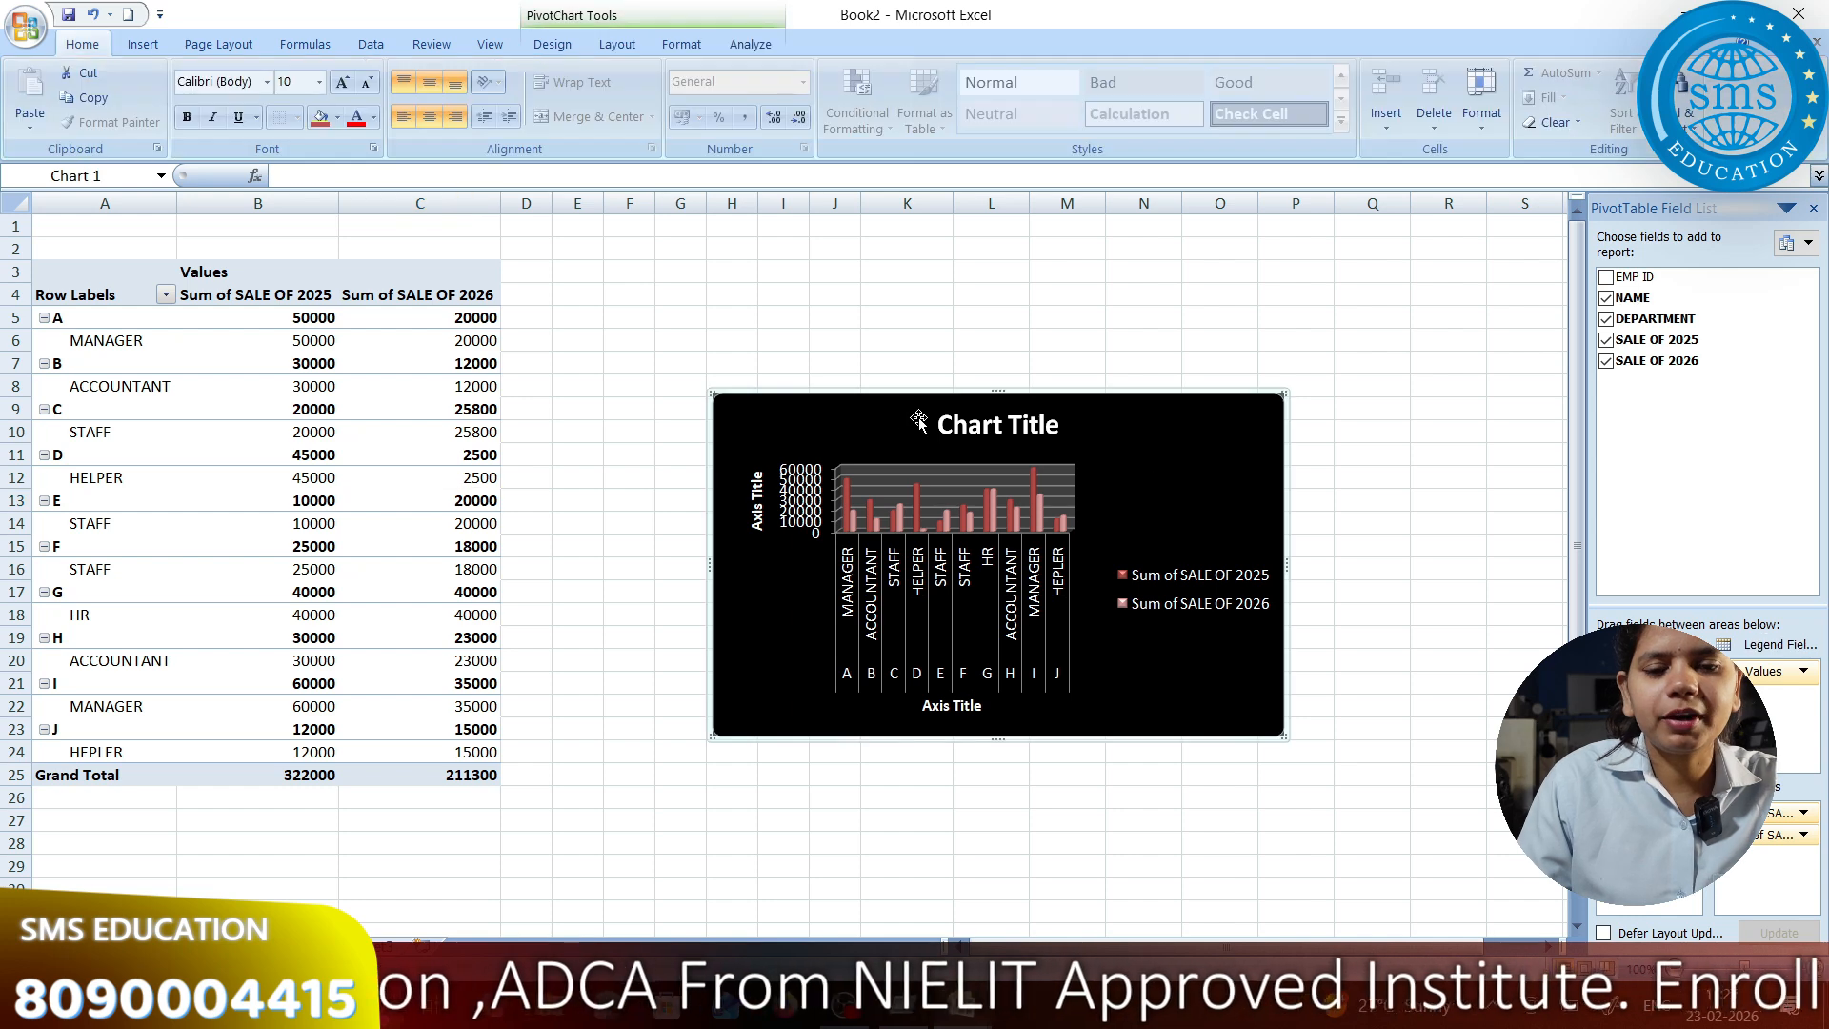
left_click(438, 423)
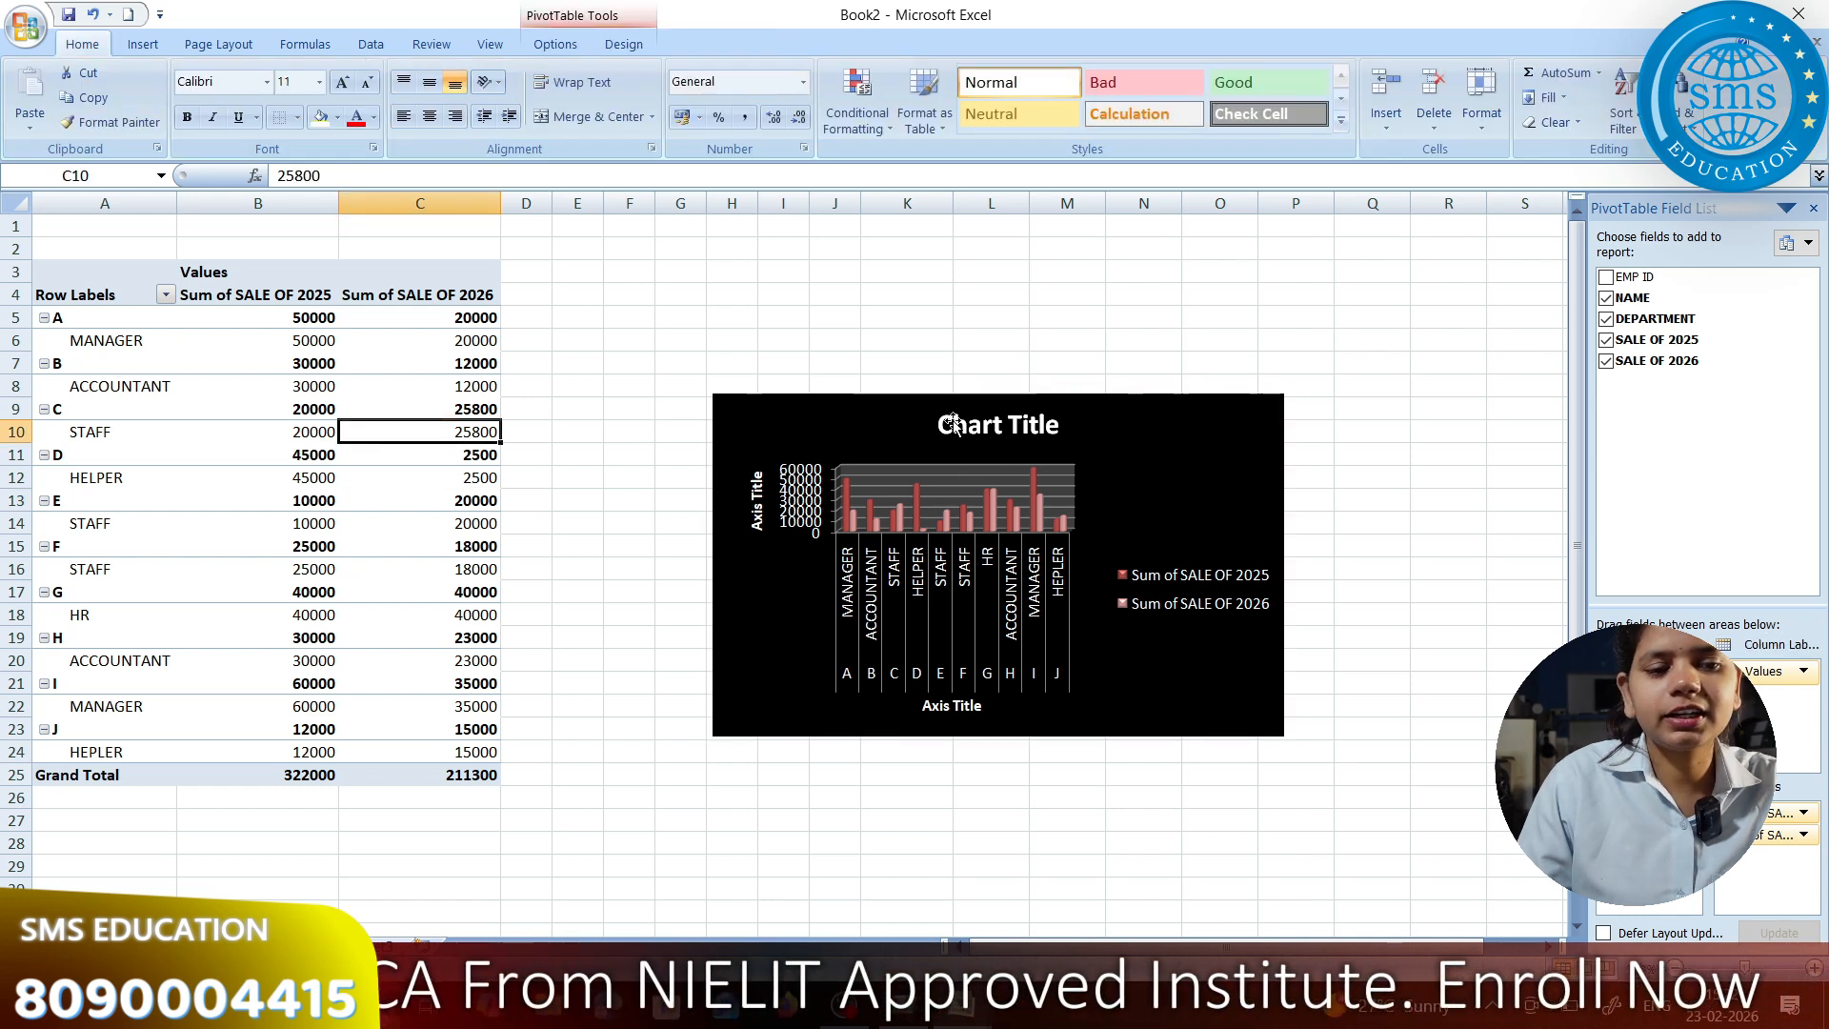
left_click(759, 408)
right_click(766, 427)
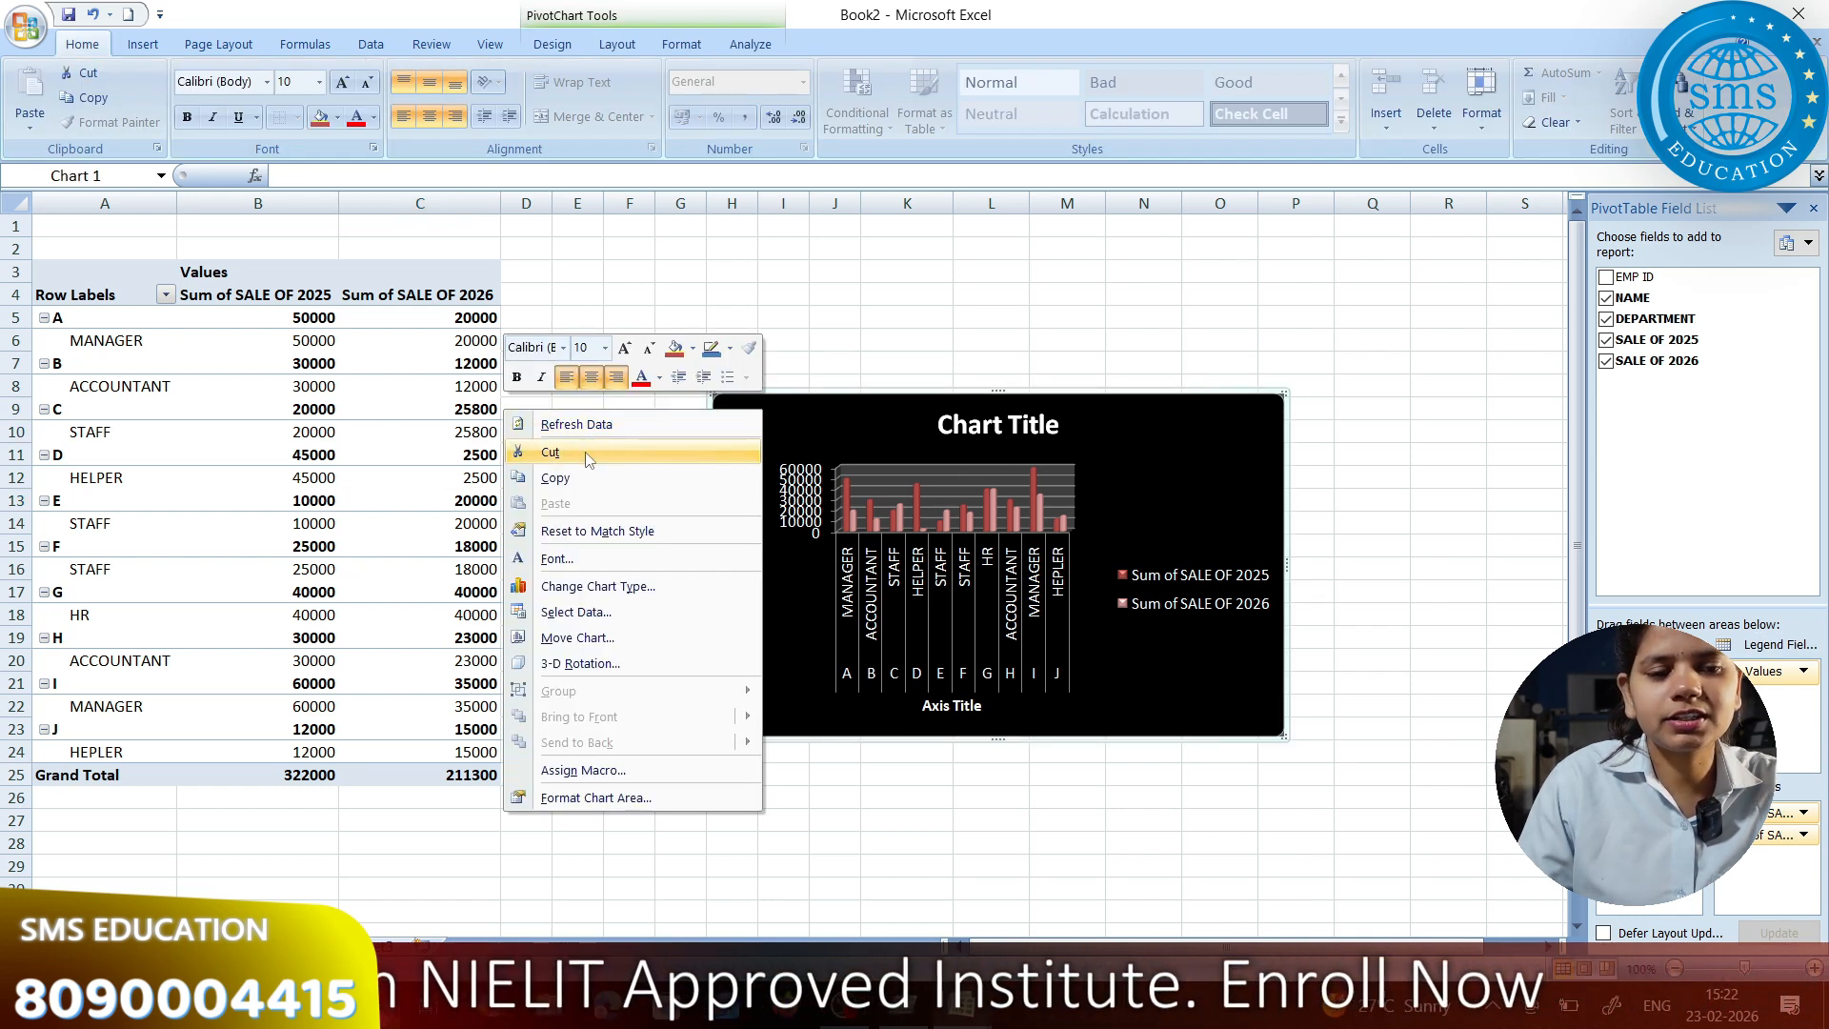